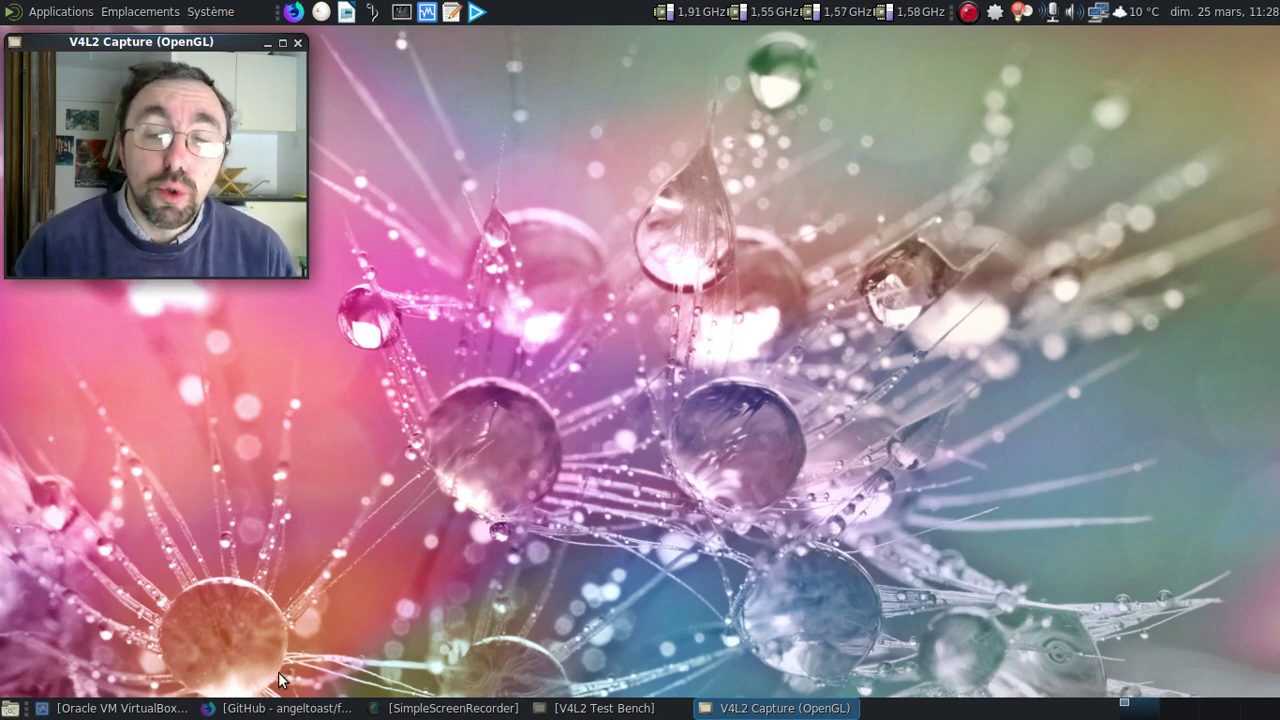
Switch to Firefox and look over the overview and file list of the feliz2 repository on GitHub
left_click(268, 710)
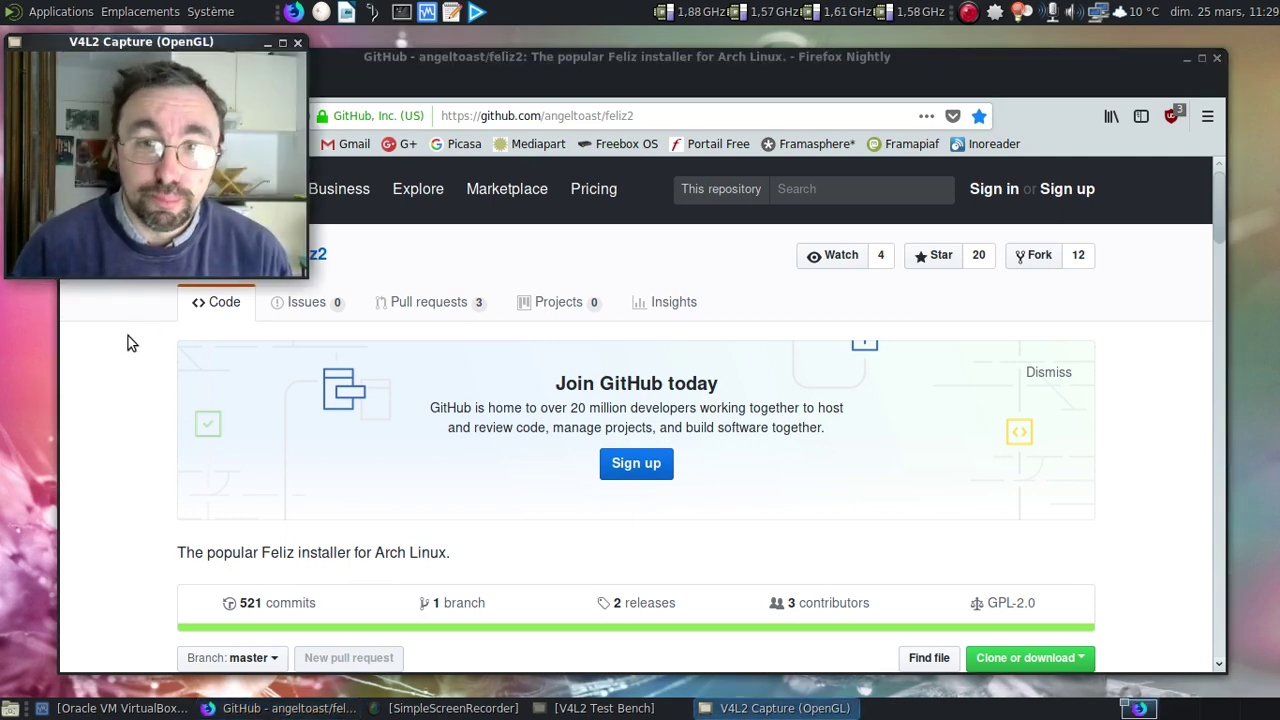
scroll(128, 338, "down", 2)
scroll(128, 336, "down", 1)
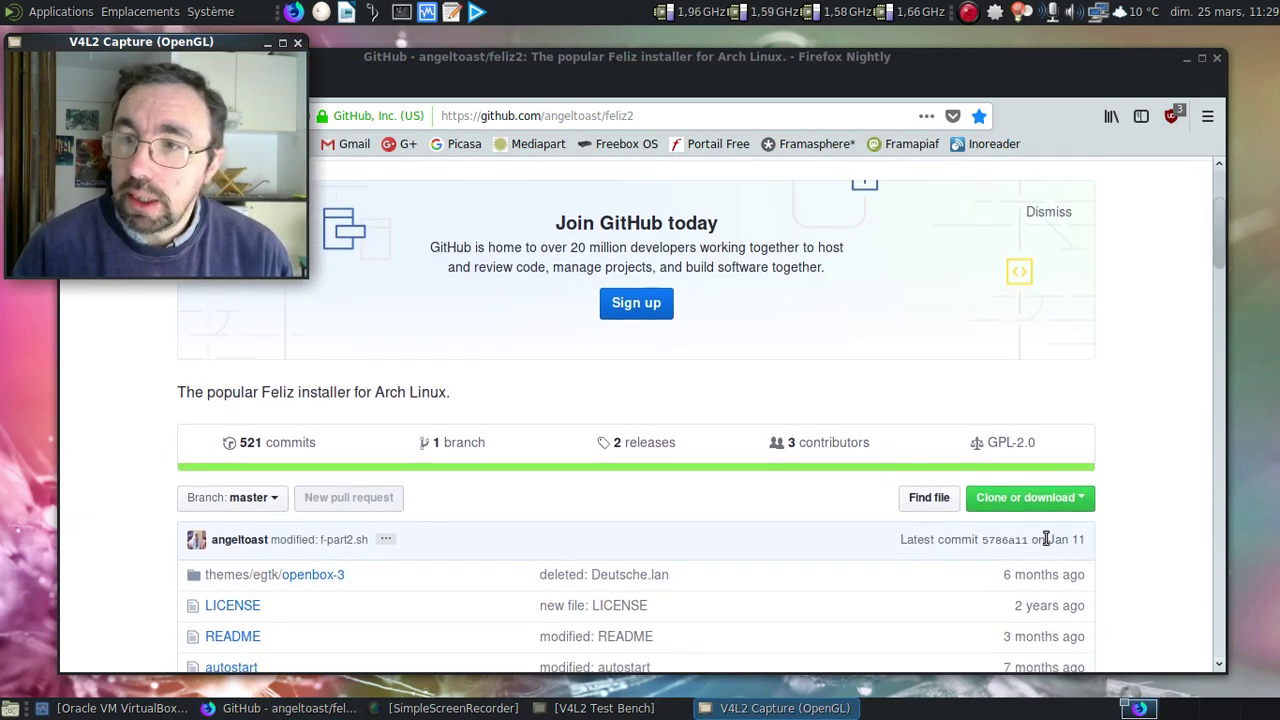
scroll(680, 449, "up", 3)
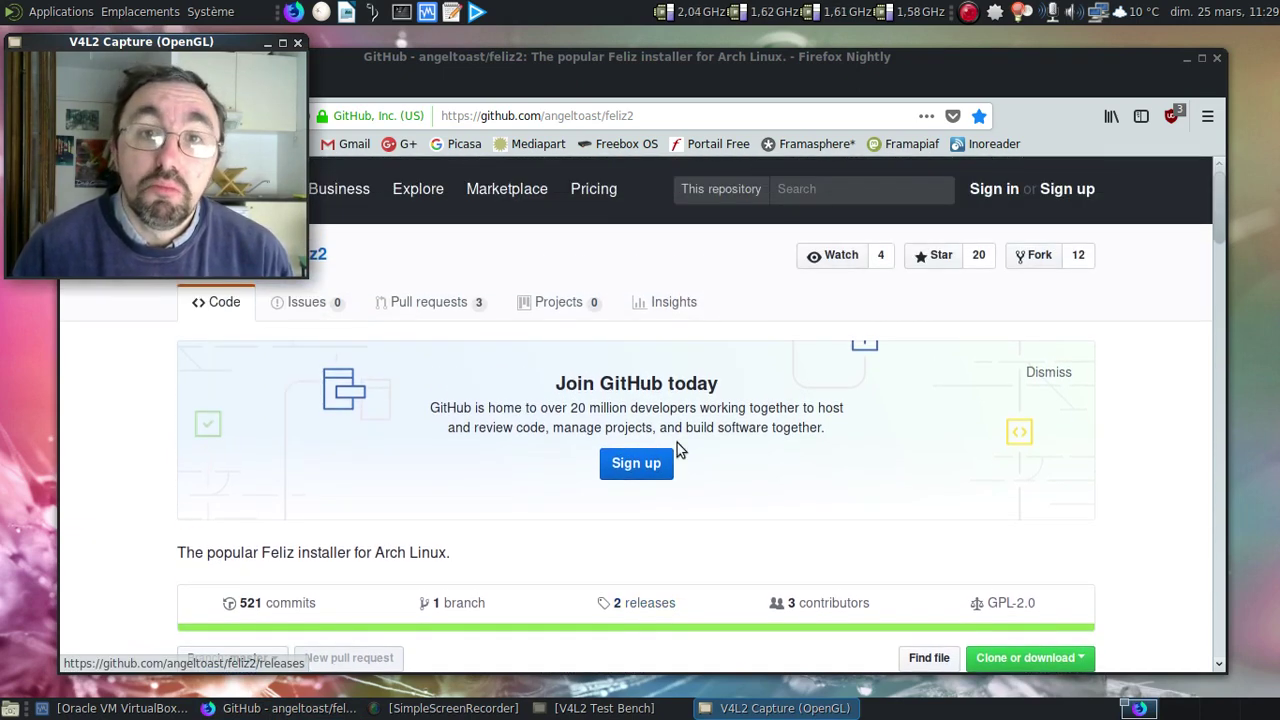
scroll(677, 446, "down", 4)
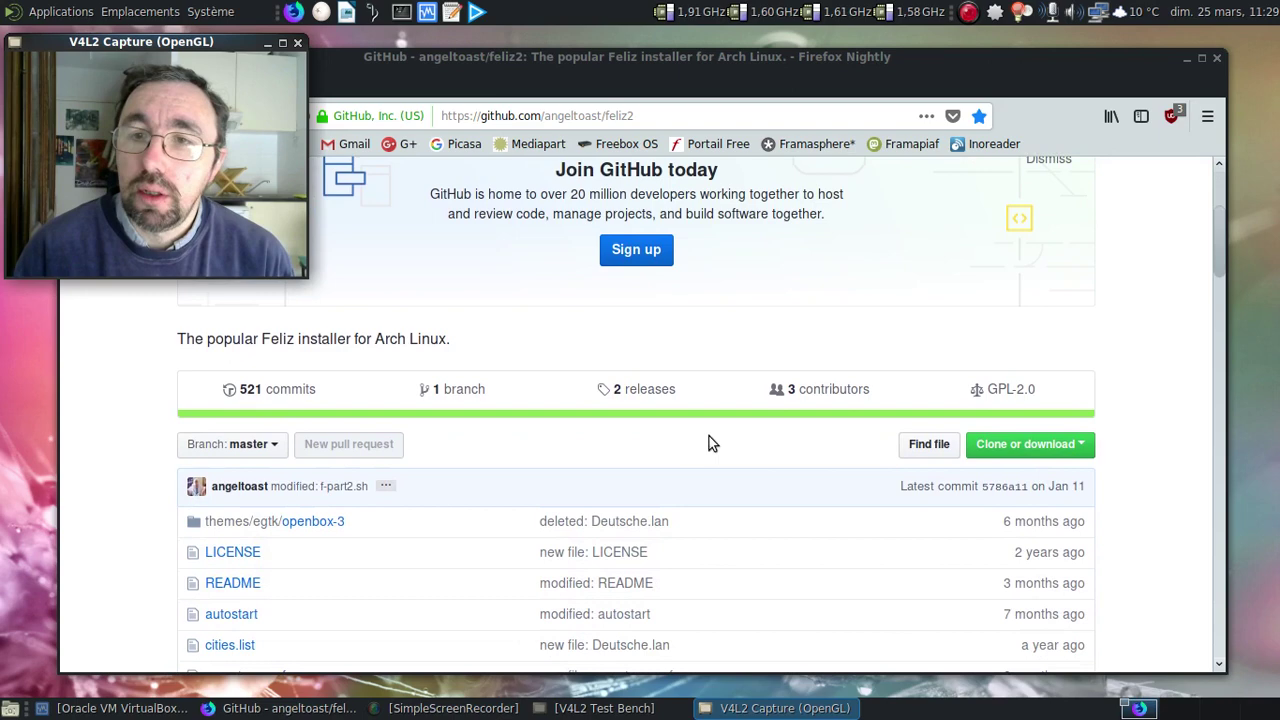
View the latest Feliz ISO on the repository's releases page and close the browser window
left_click(657, 396)
scroll(620, 410, "down", 3)
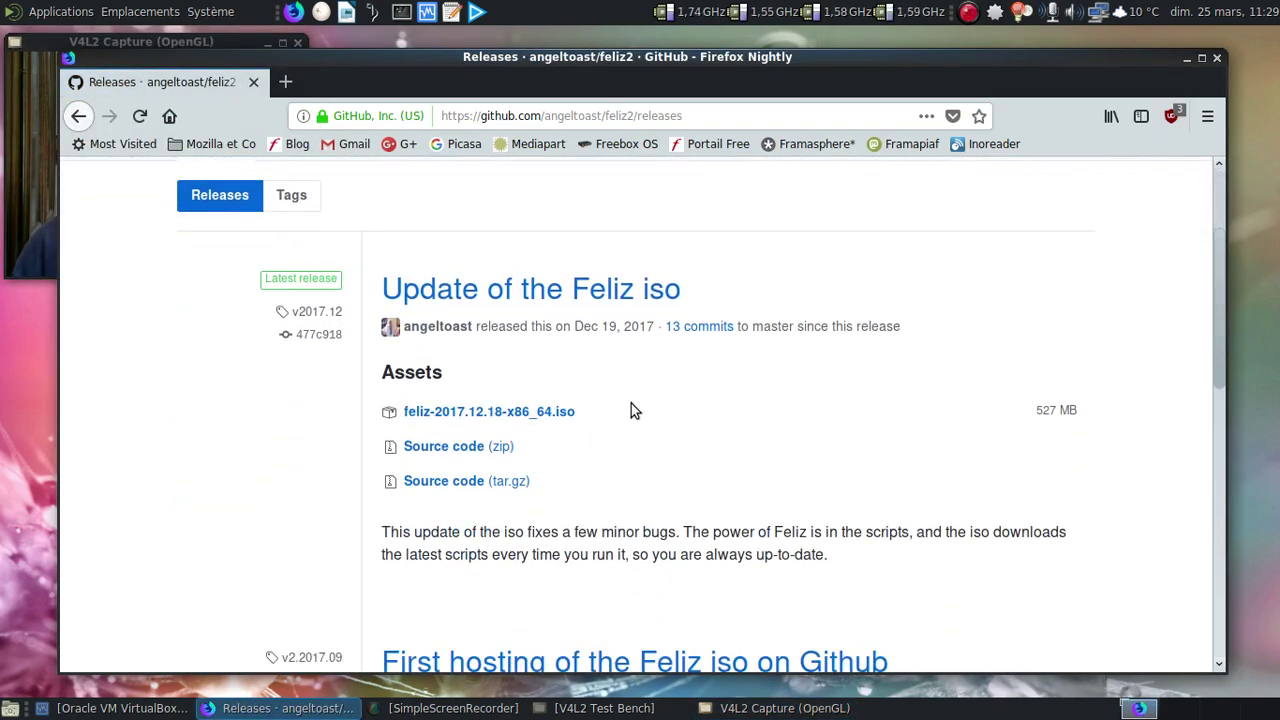
left_click(80, 116)
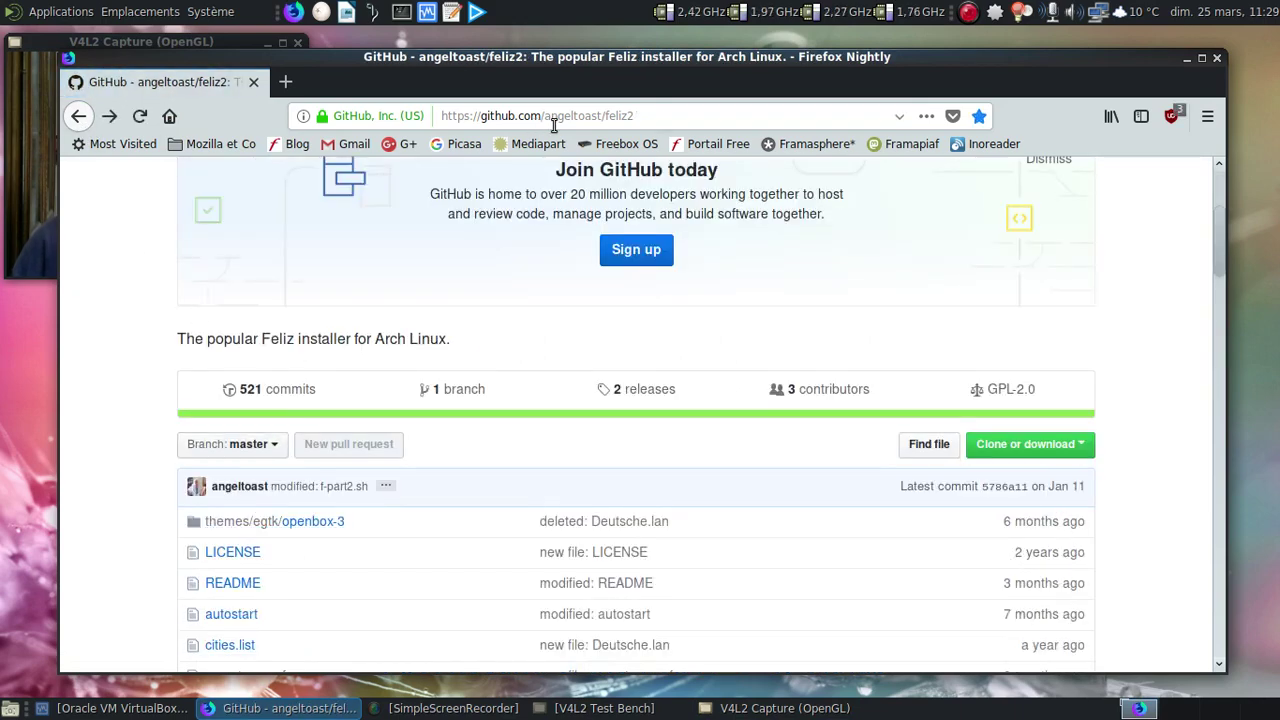
left_click(36, 163)
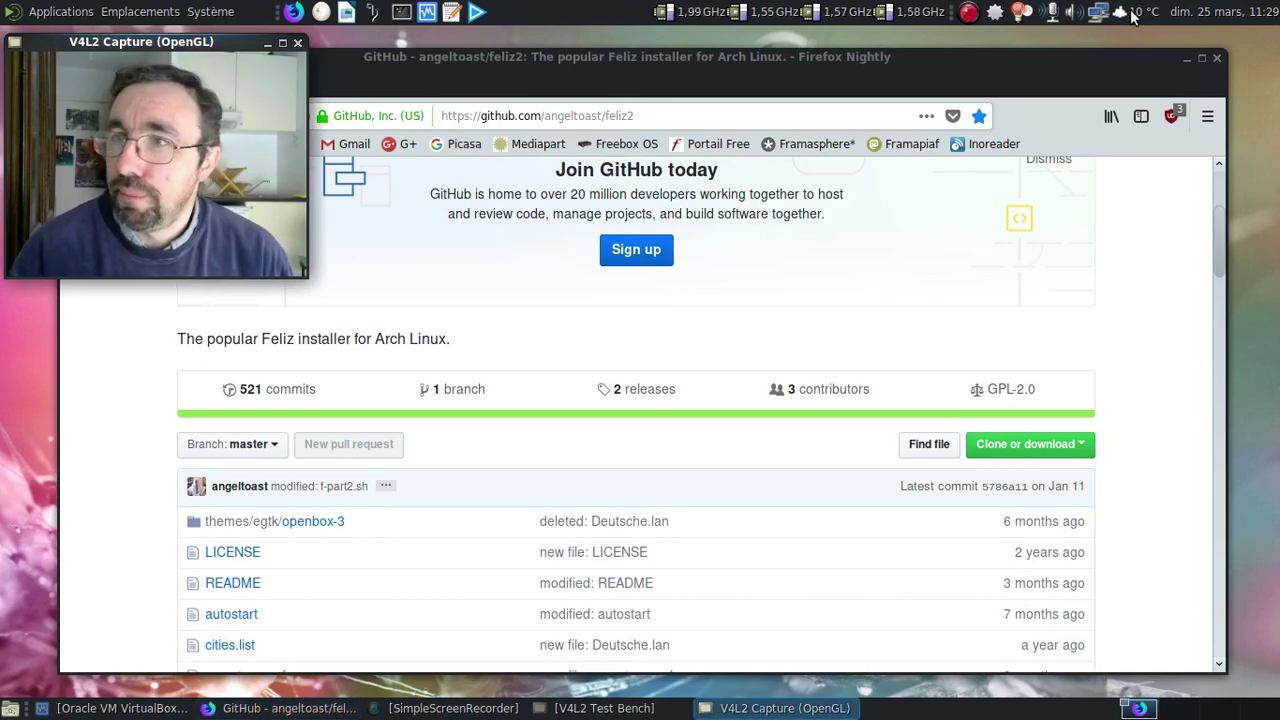
left_click(1217, 57)
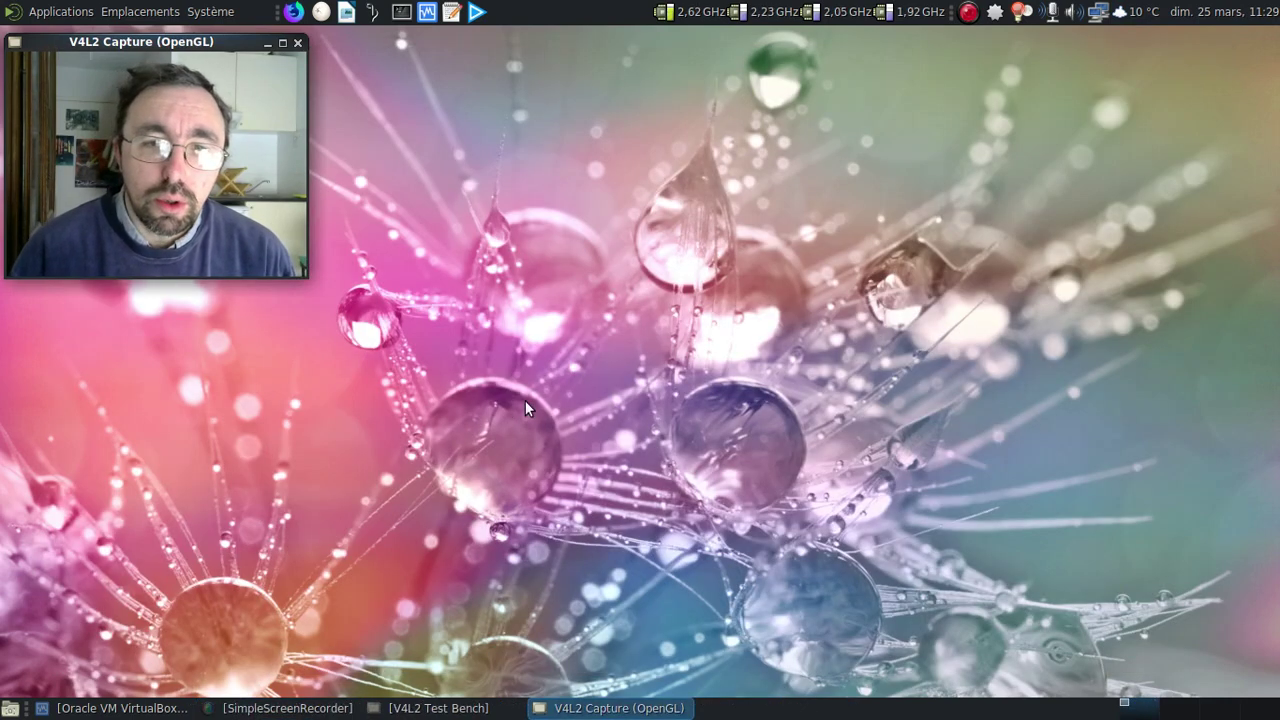
Switch to Oracle VM VirtualBox, start the Feliz 2017.12.18 virtual machine and minimise the manager window
left_click(115, 708)
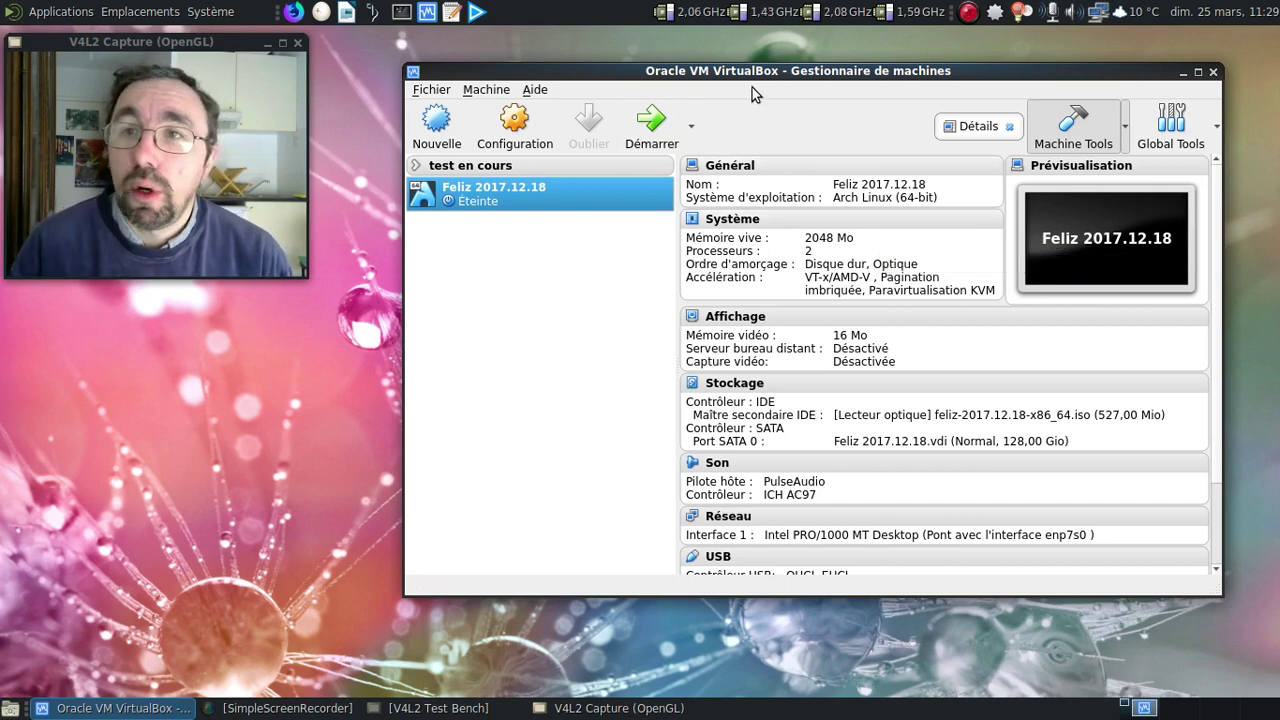
left_click_drag(732, 88, 675, 76)
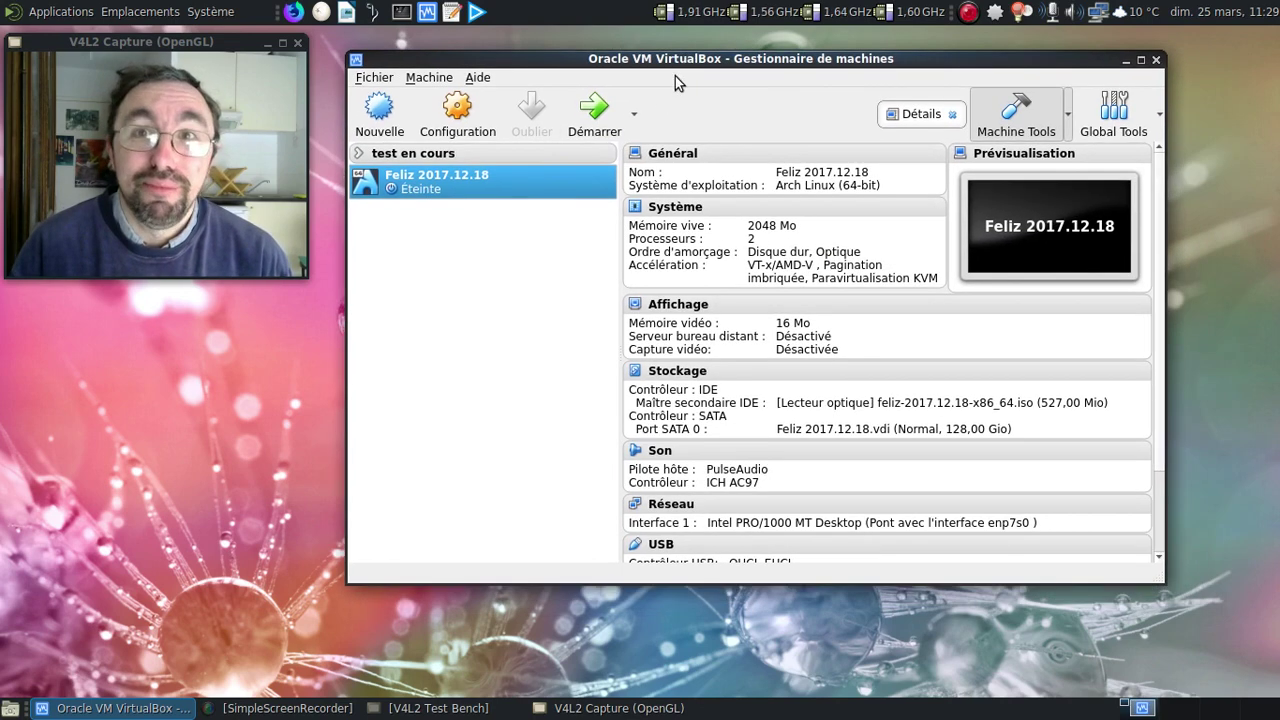
left_click(600, 114)
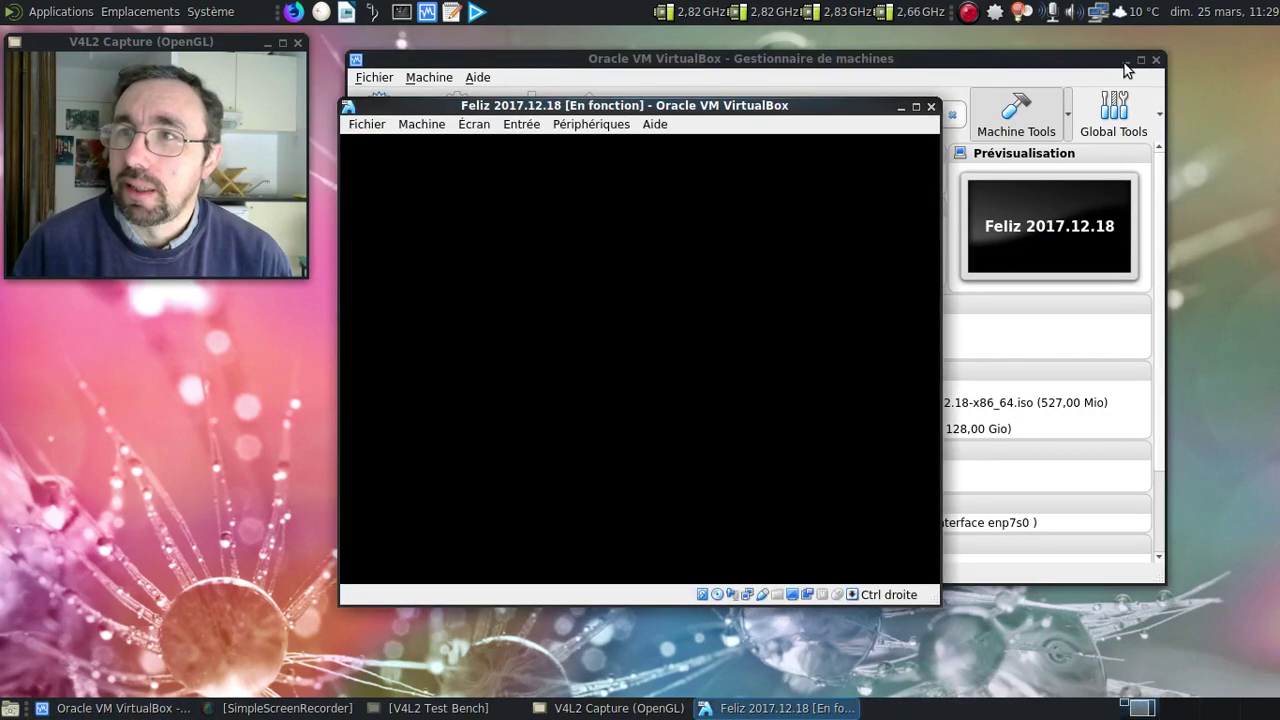
left_click(1124, 61)
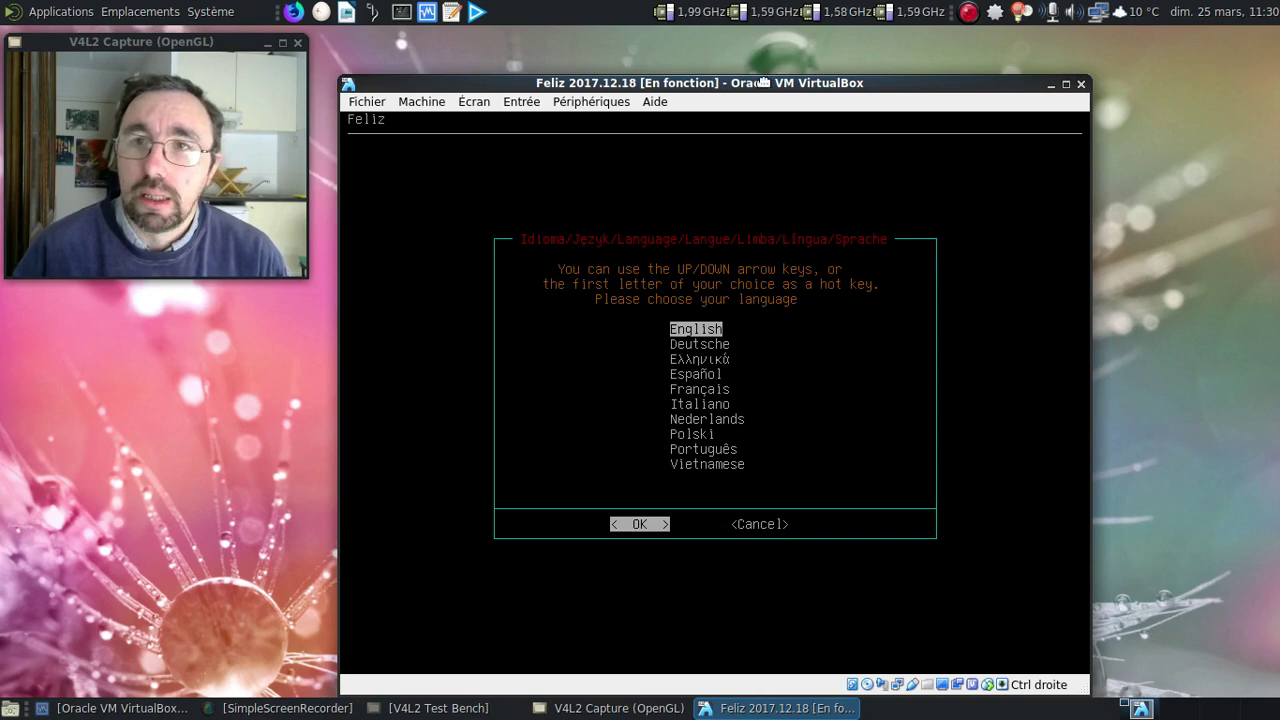
Move the virtual machine window fully into view and choose Français as the installer language
left_click_drag(763, 80, 743, 37)
key("Down")
key("Down")
key("Down")
key("Down")
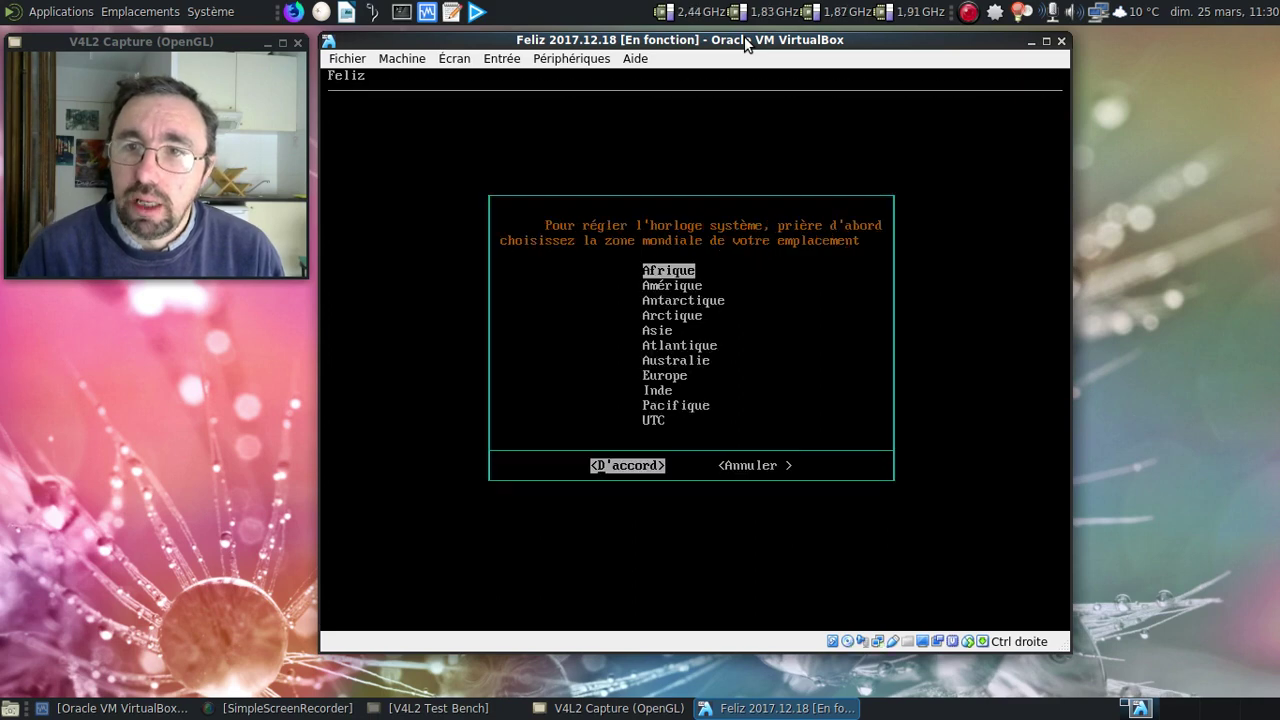
Set the system clock's location to Paris in the Europe zone
key("e")
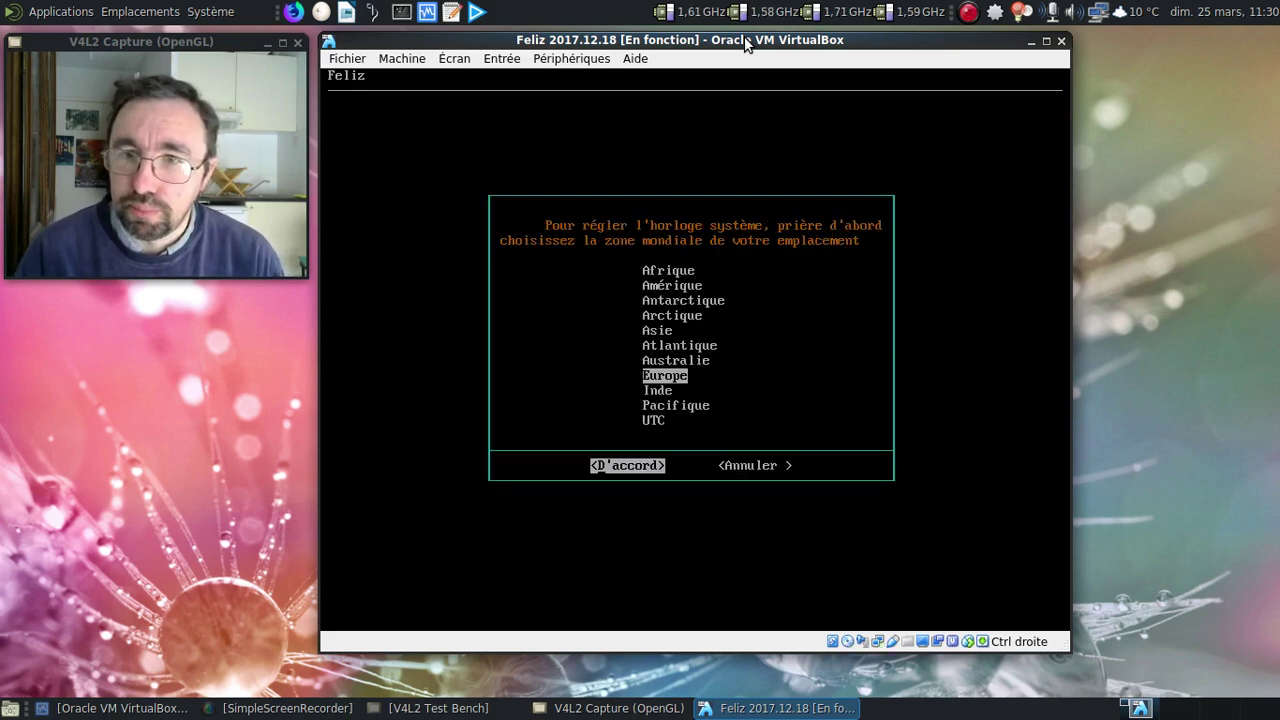
key("Return")
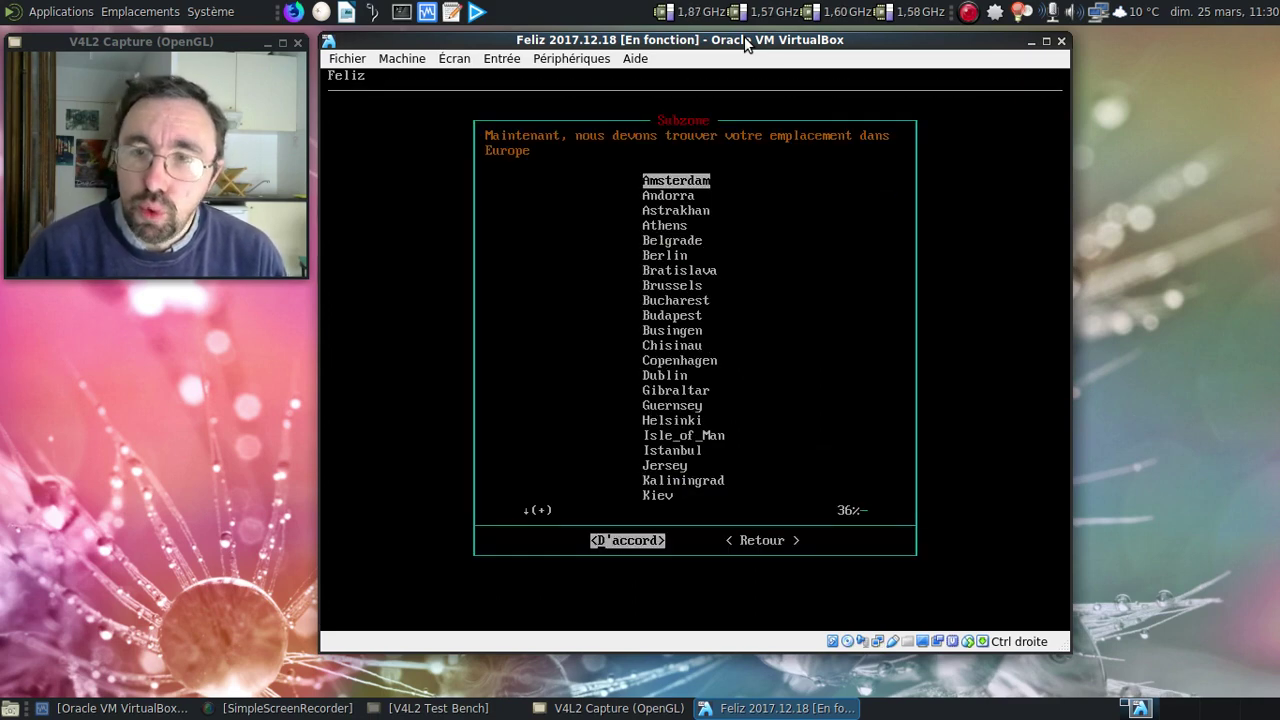
key("p")
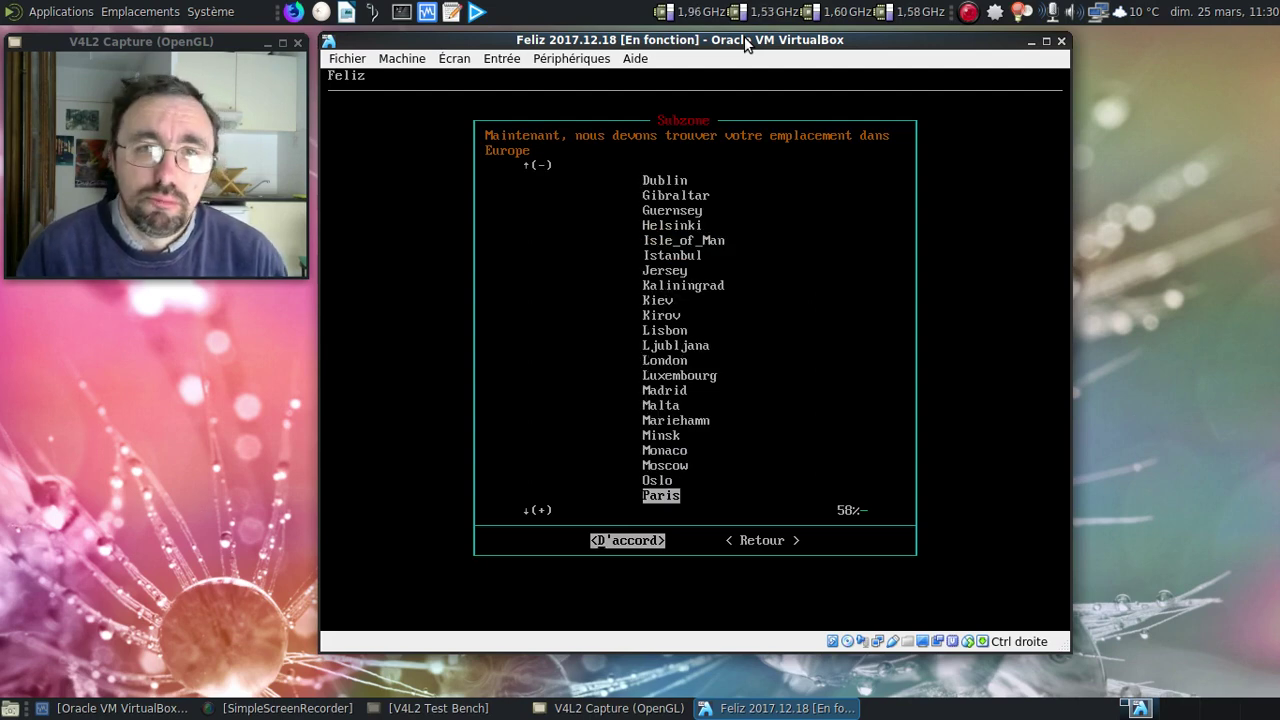
key("Return")
Choose fr_FR.UTF-8 as the language of the system to install
key("Down")
key("Down")
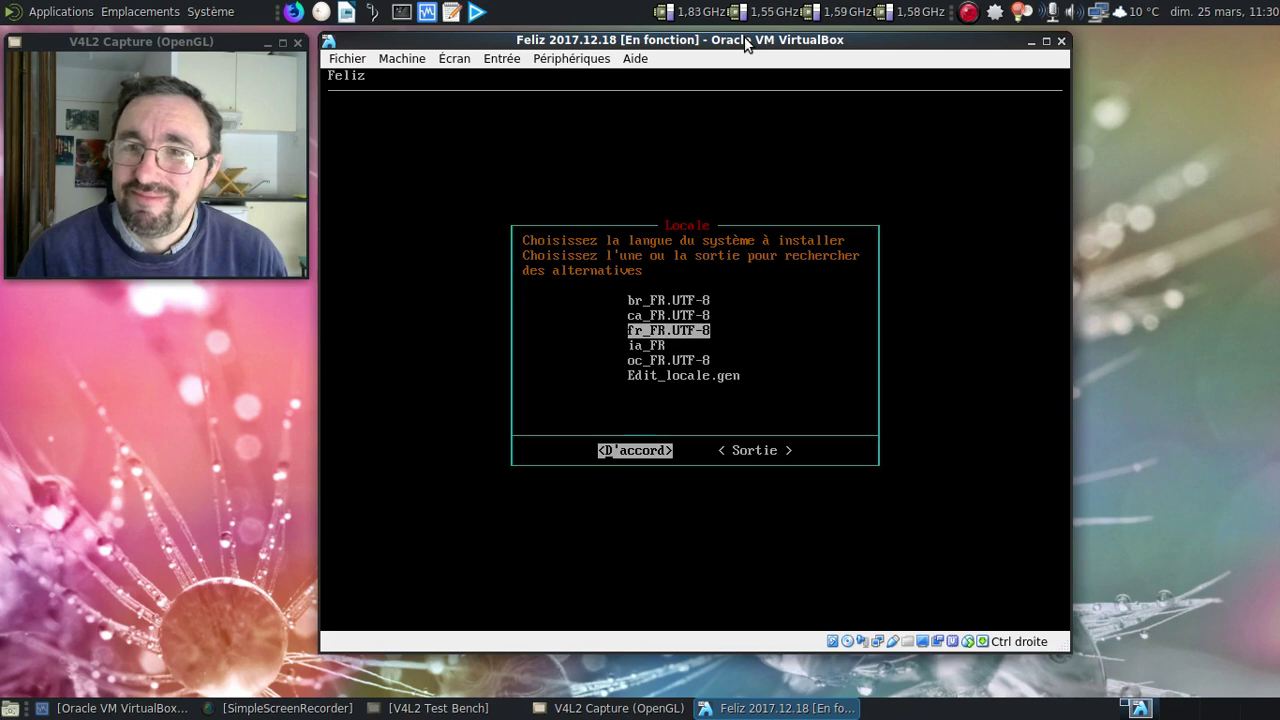
key("Return")
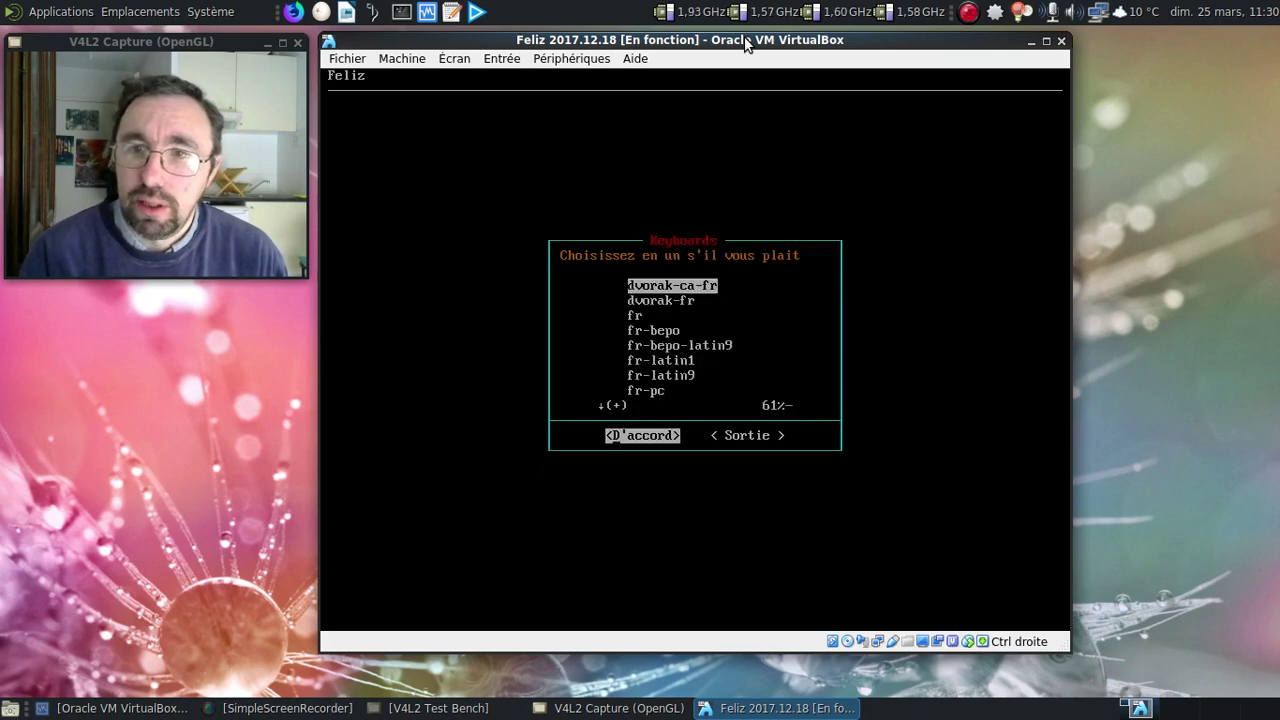
Choose the fr-latin9 keyboard layout for the installation
key("Down")
key("Down")
key("Down")
key("Down")
key("Down")
key("Down")
key("Return")
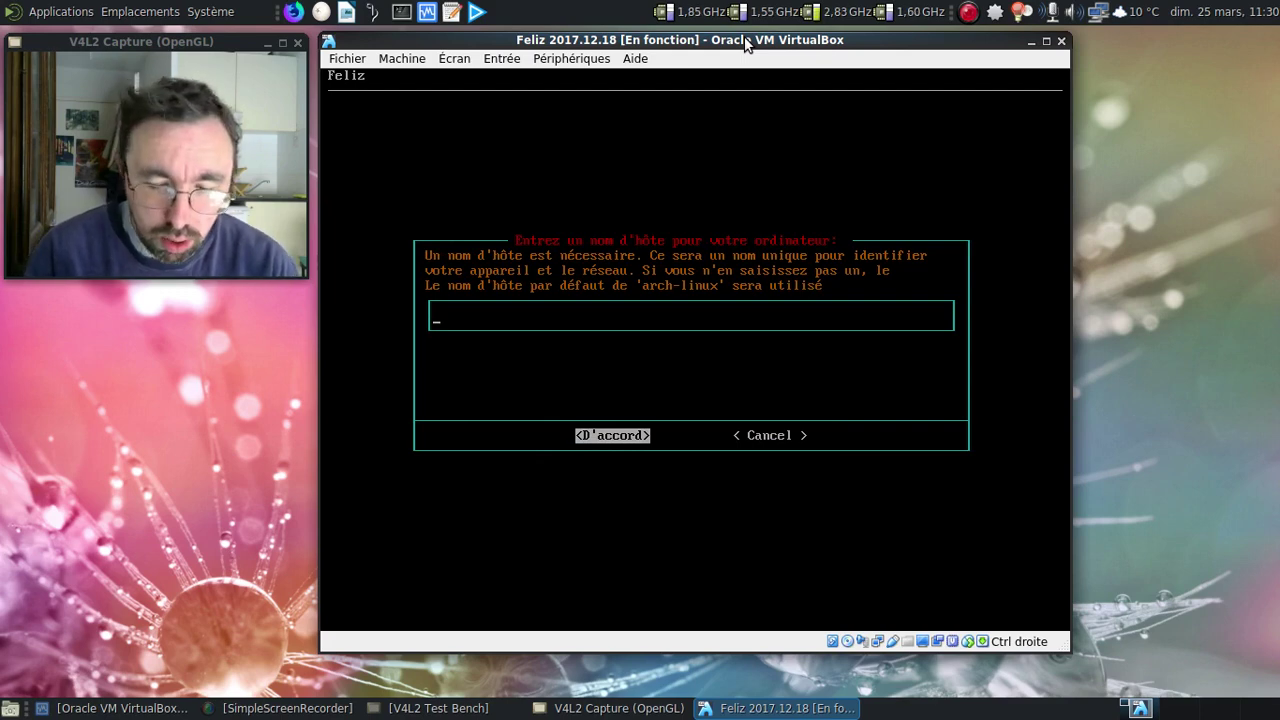
Set the computer's host name to fredo-feliz
type("fredo-feli")
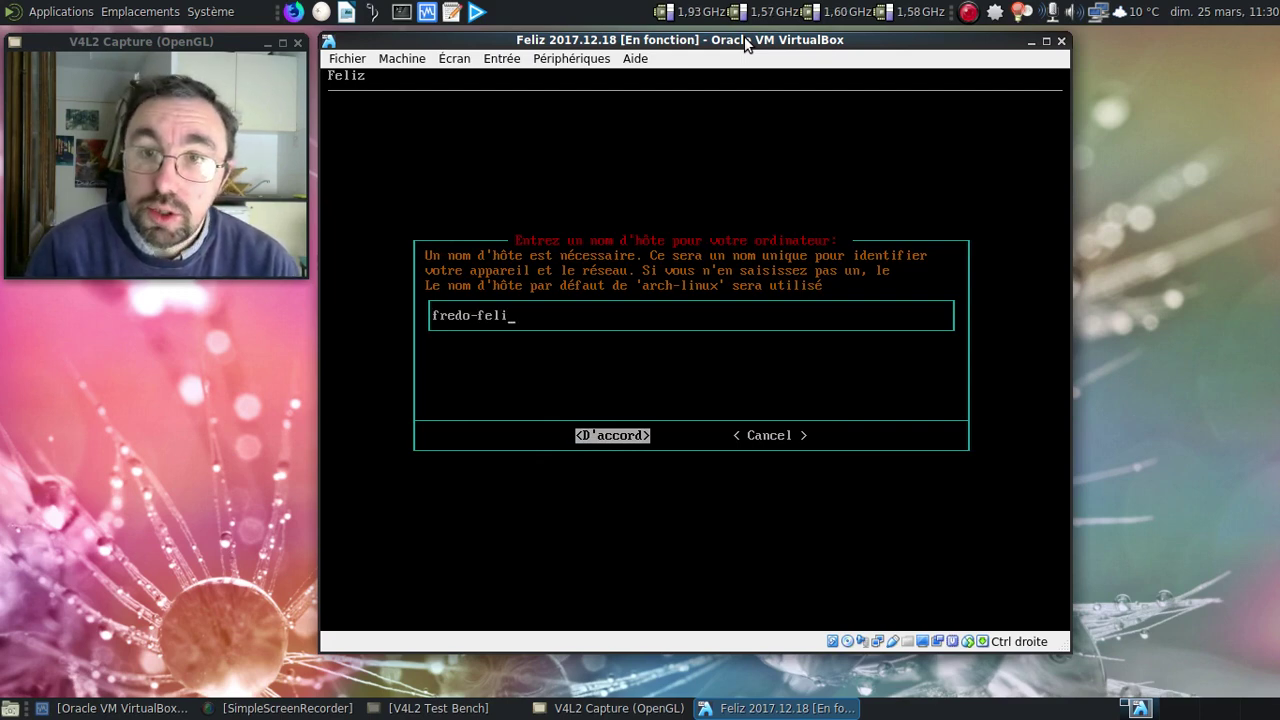
type("z")
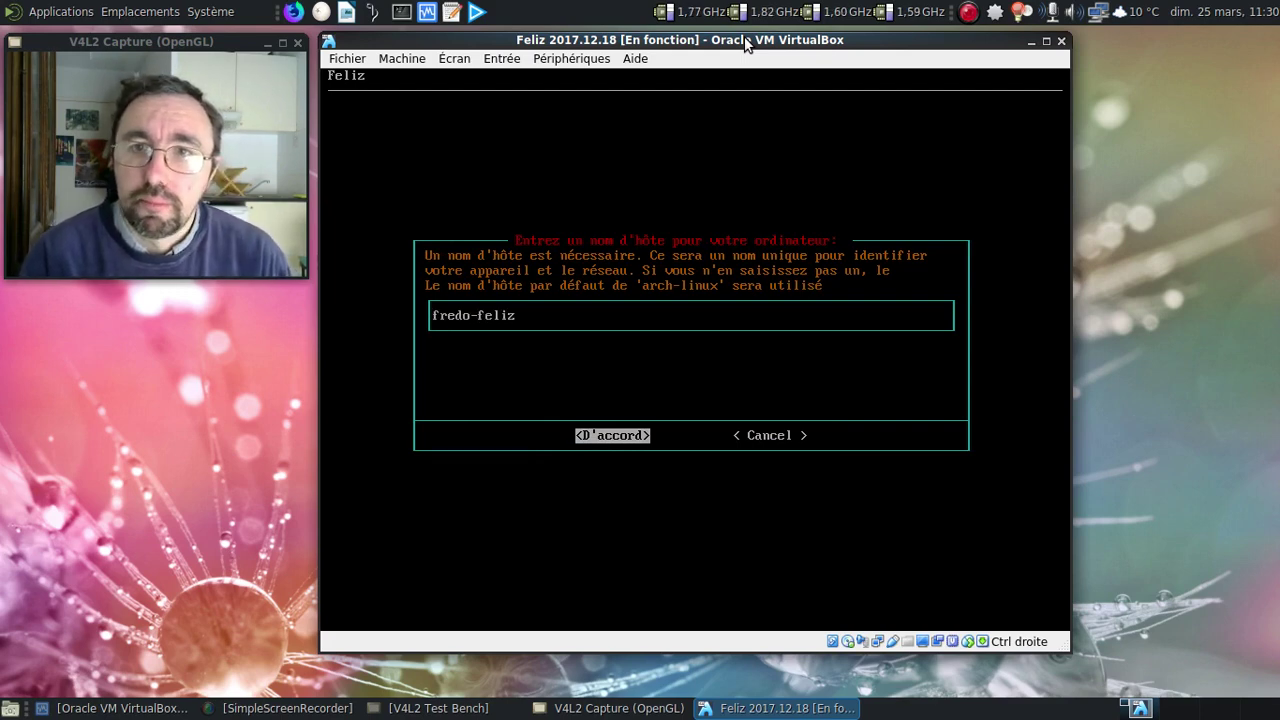
key("Return")
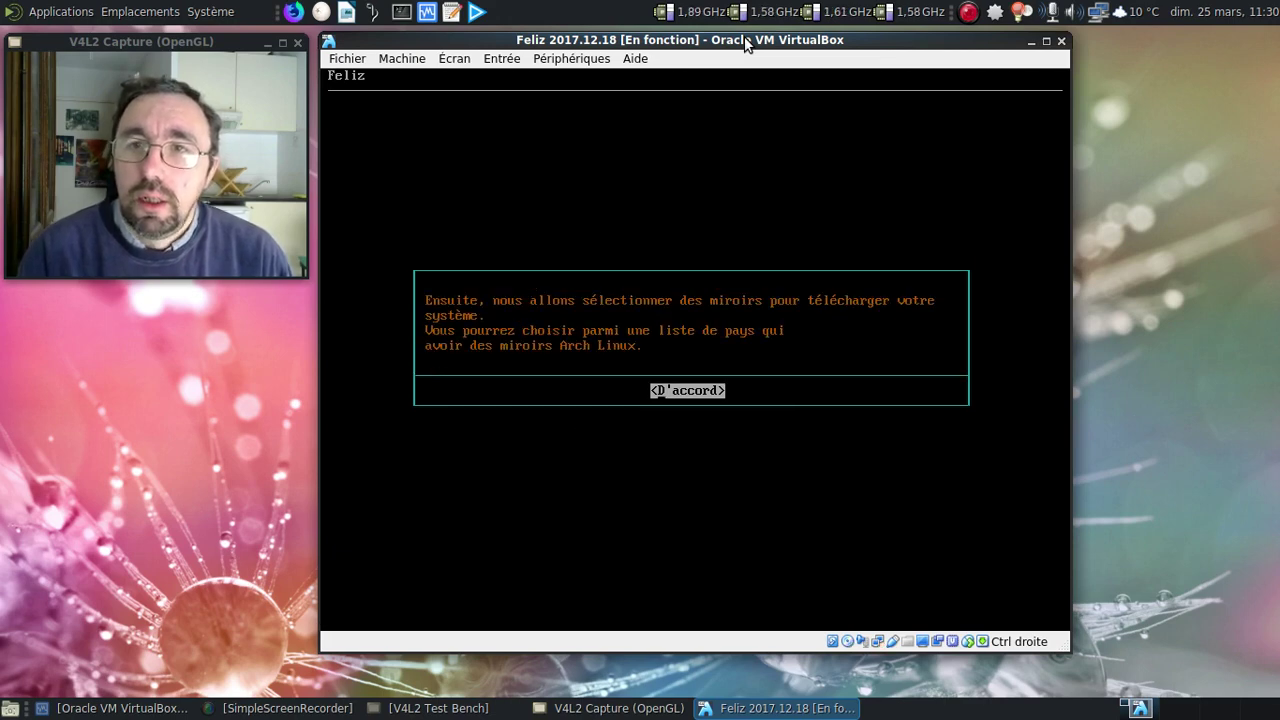
Accept the mirror introduction and choose France as the country for the Arch Linux download mirrors
key("Return")
key("Down")
key("Down")
key("Down")
key("Down")
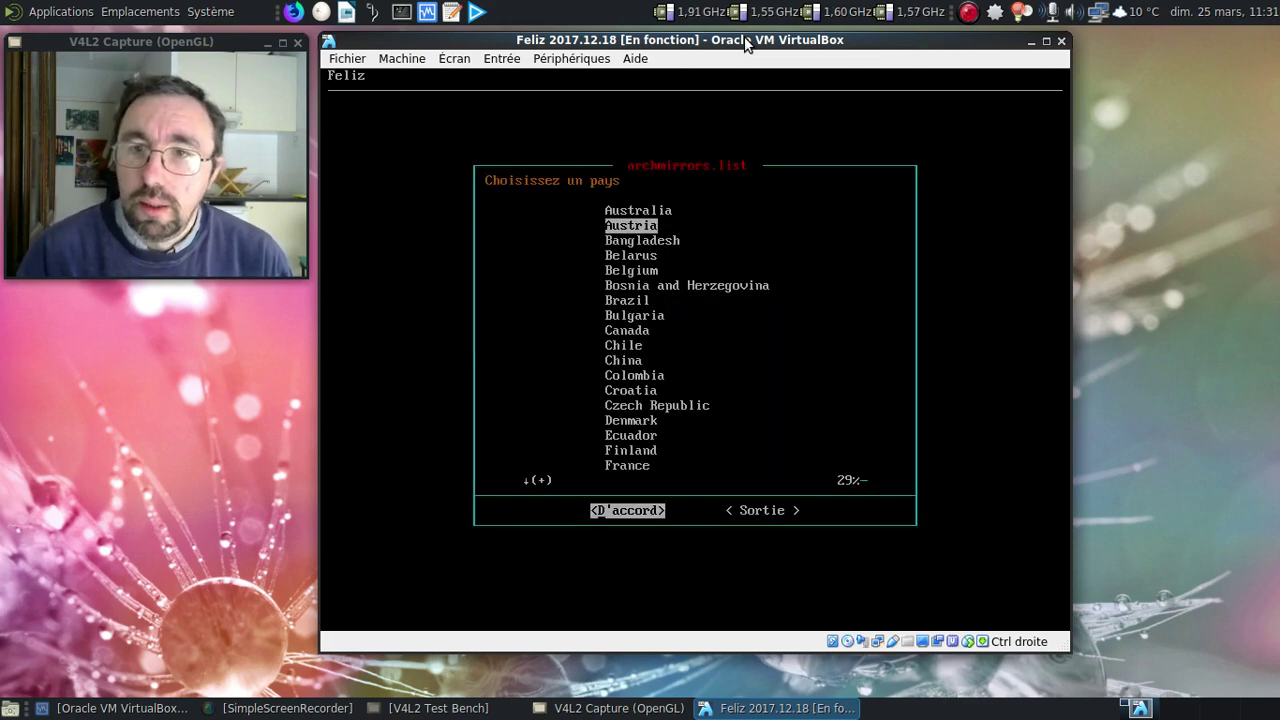
key("Down")
key("Down")
key("Down")
key("Down")
key("Down")
key("Down")
key("Down")
key("Down")
key("Down")
key("Down")
key("Down")
key("Down")
key("Down")
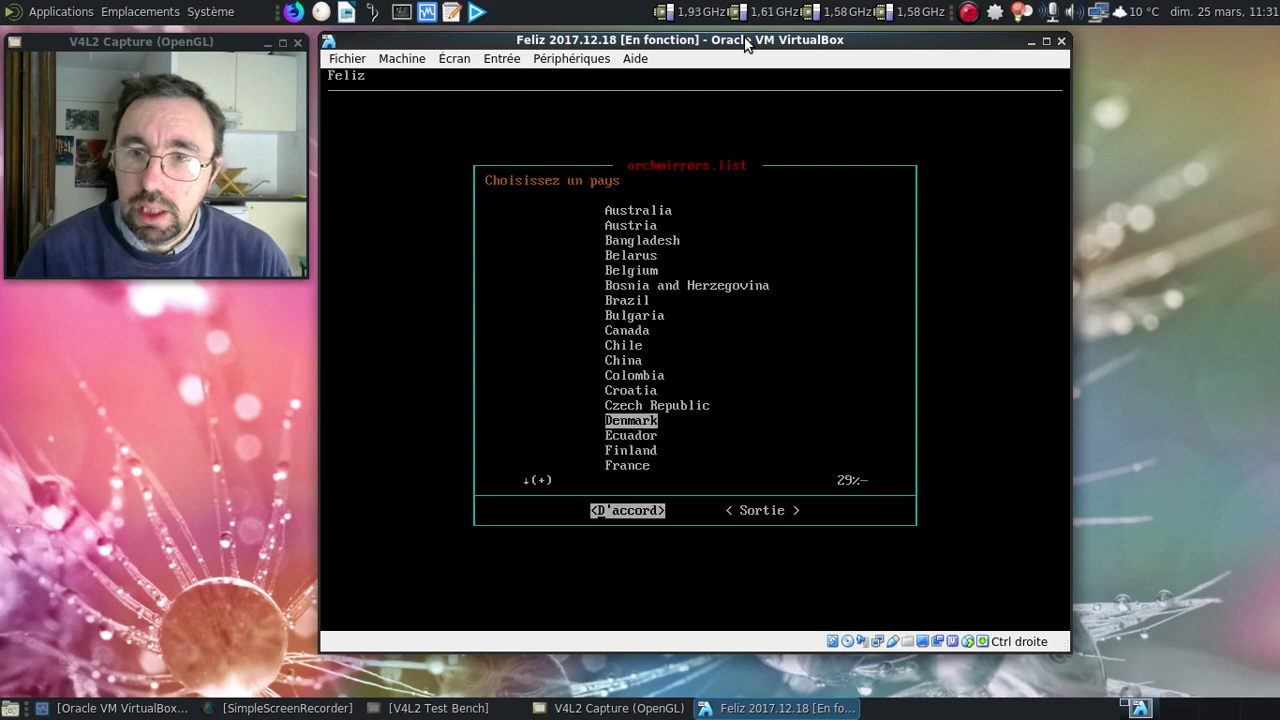
key("Return")
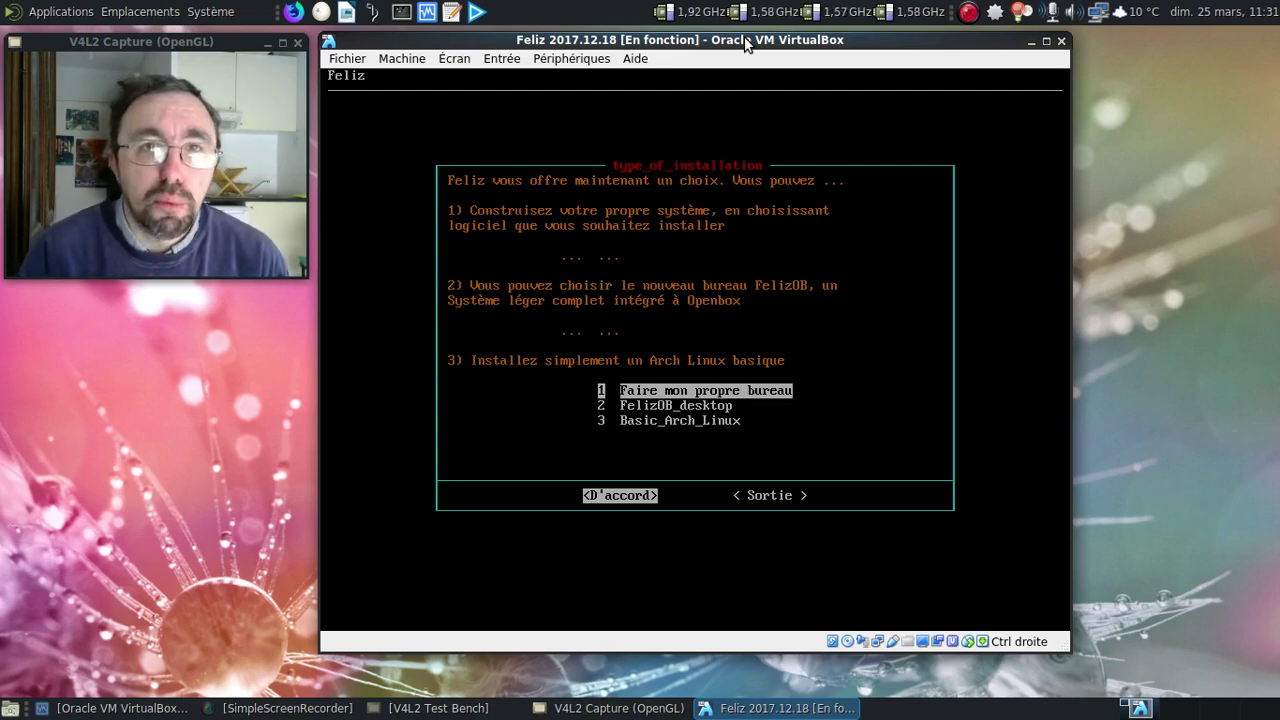
Choose the Faire mon propre bureau installation and select galculator, leafpad, lxterminal and pcmanfm among the accessories
key("Return")
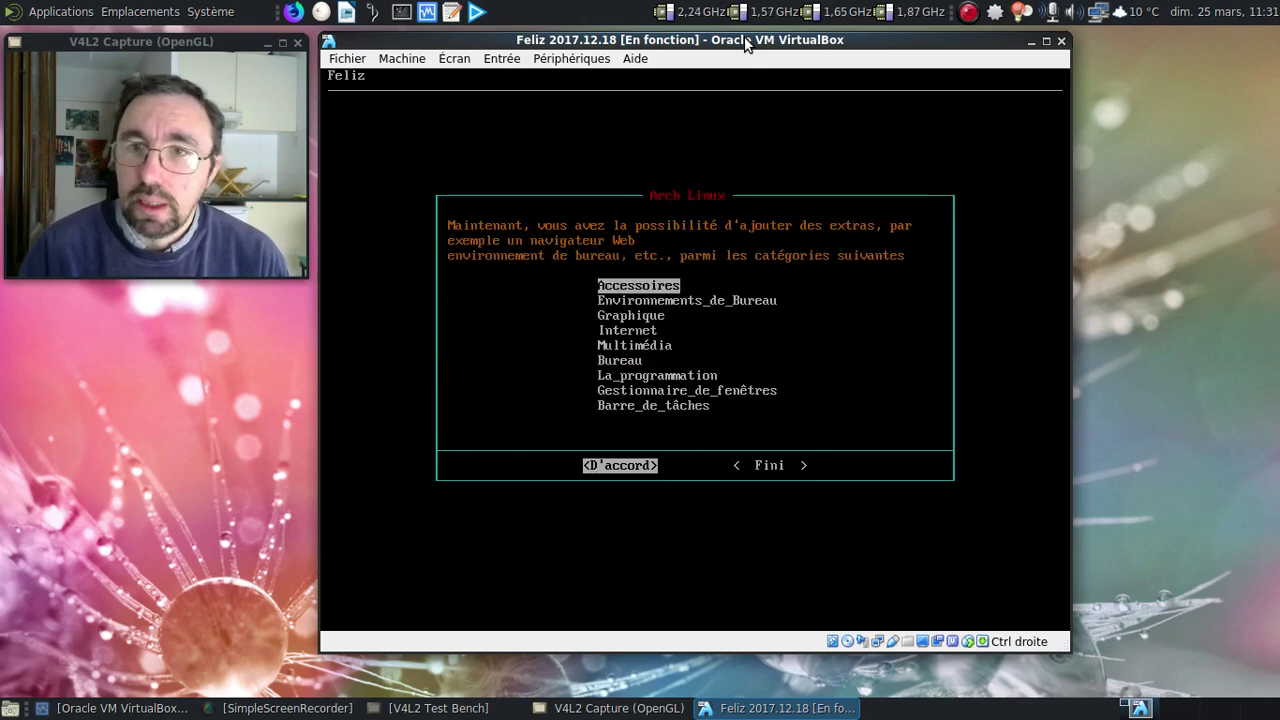
key("Return")
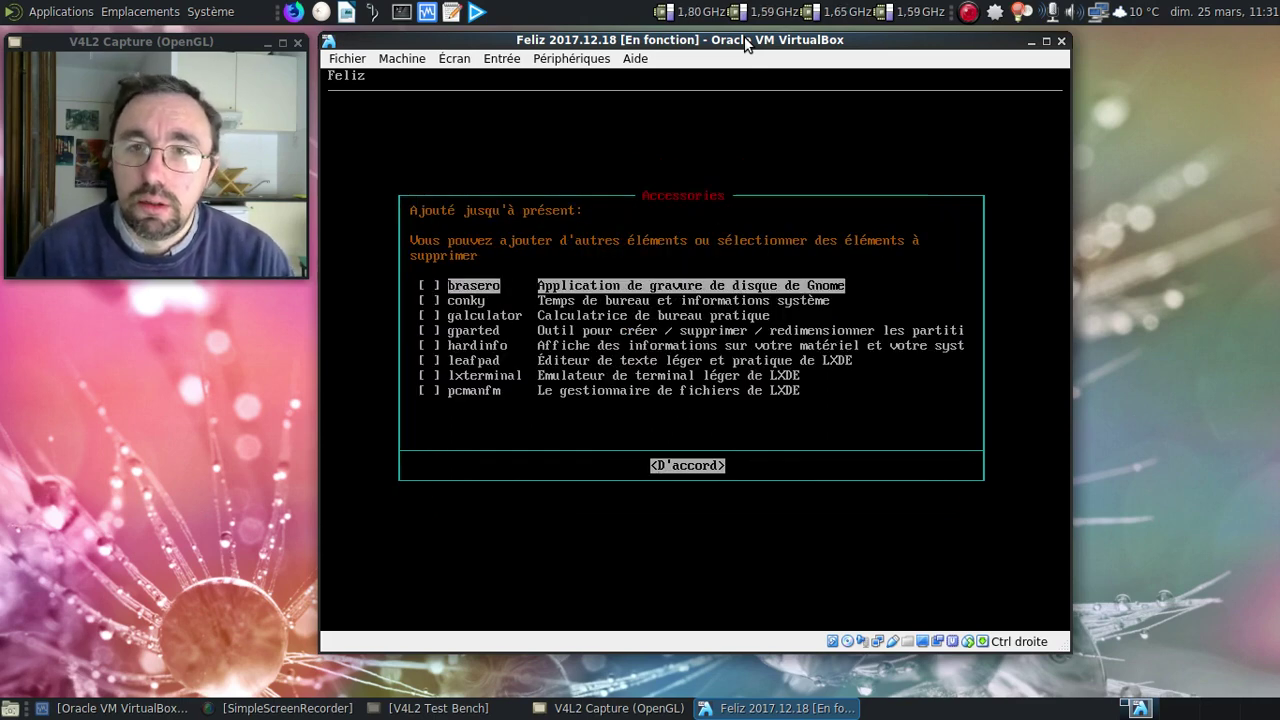
key("Down")
key("Down")
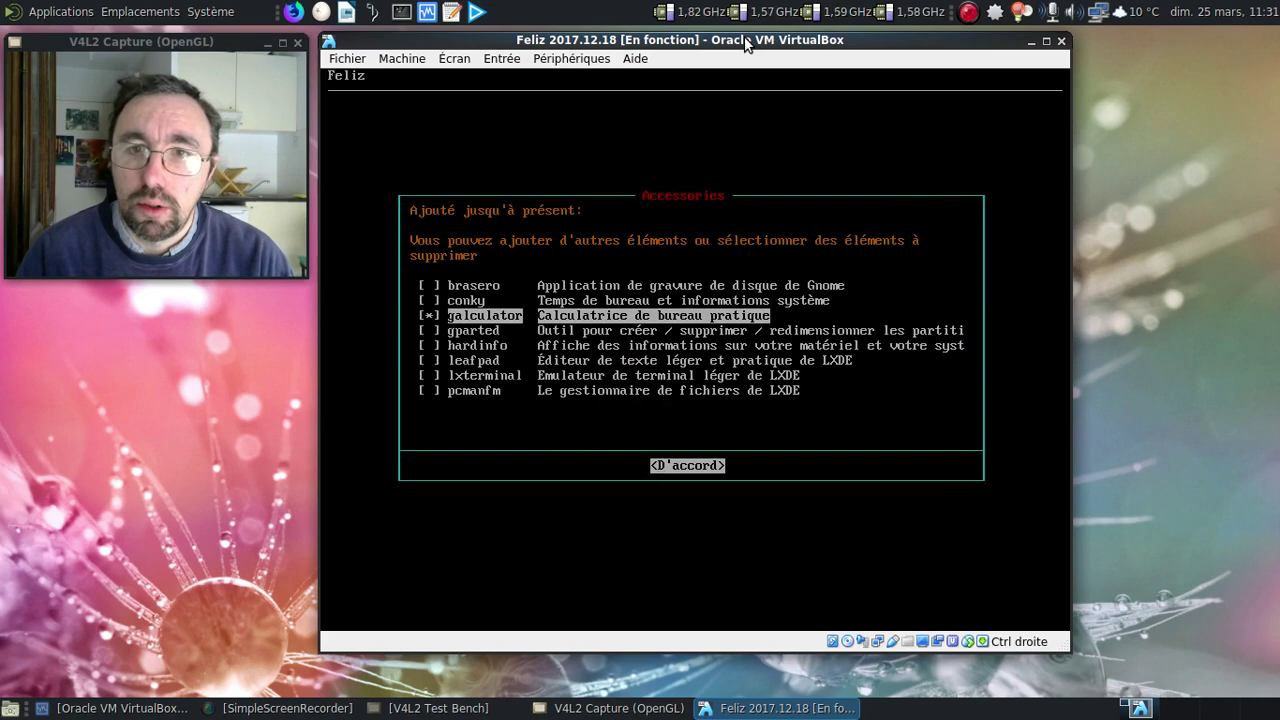
key("Down")
key("Down")
key("Down")
key("space")
key("Down")
key("space")
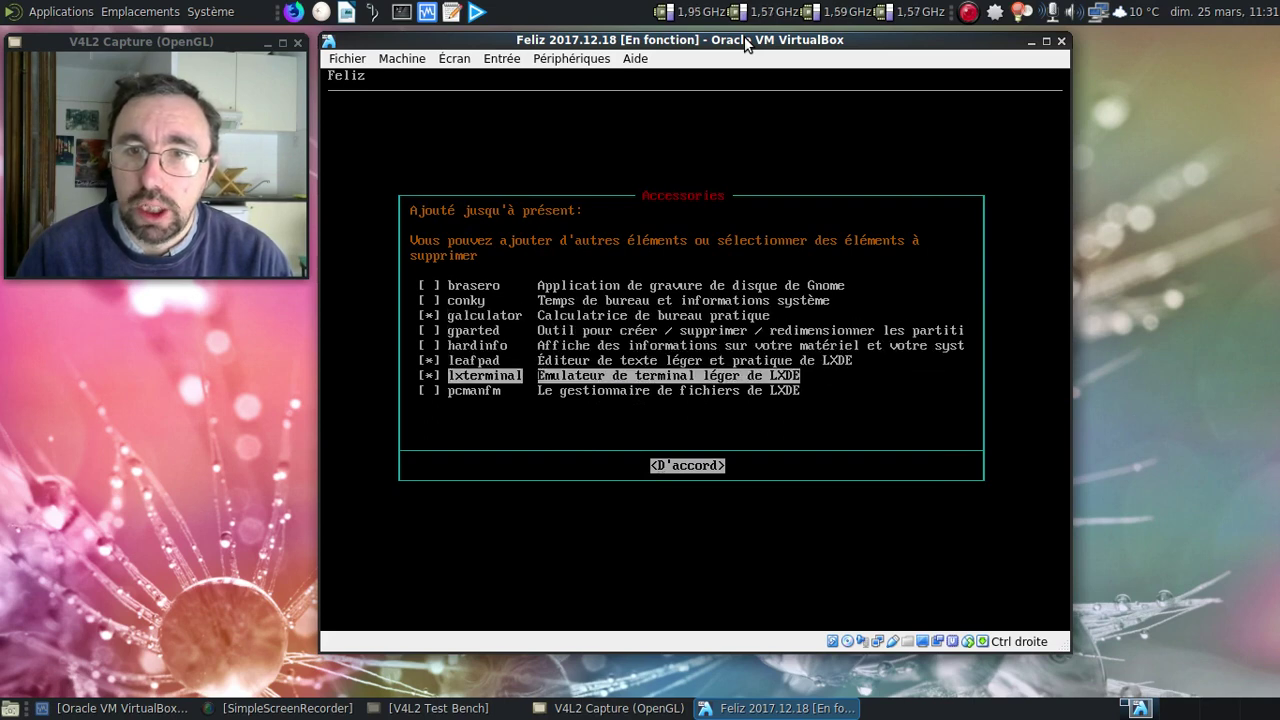
key("Down")
key("space")
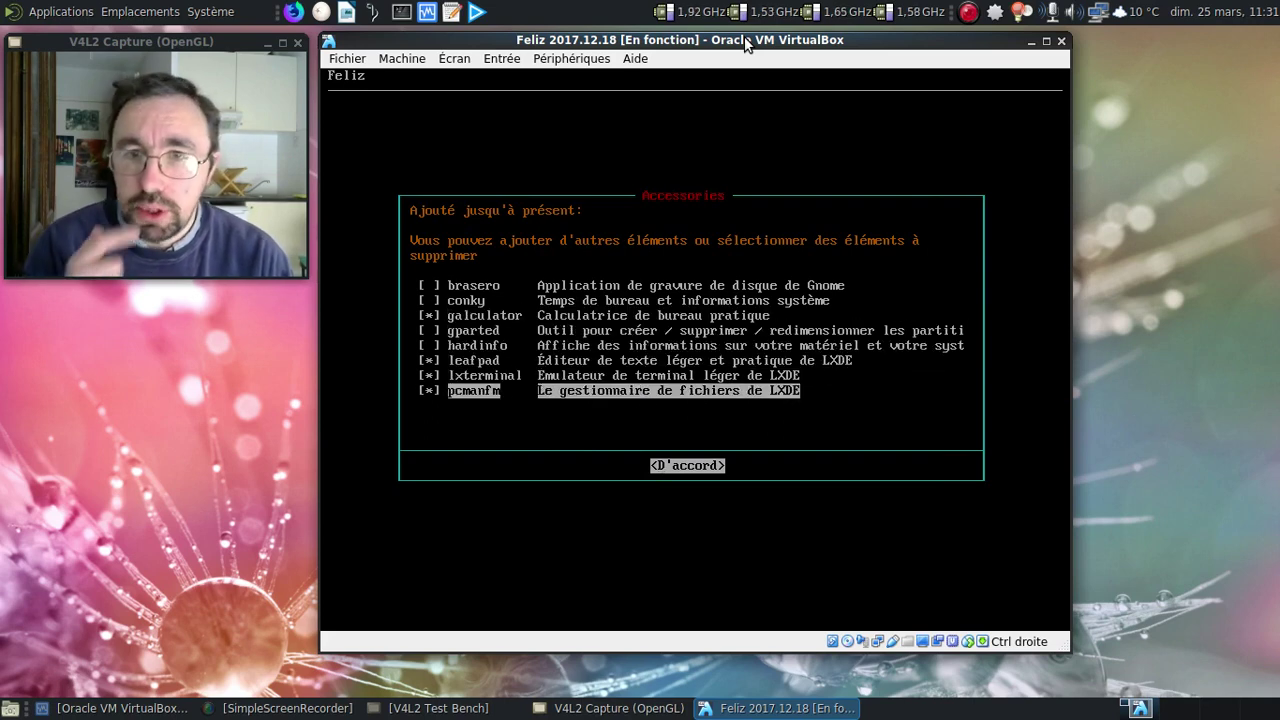
Add gparted to the selected accessories and validate the list
key("Up")
key("Up")
key("Up")
key("Up")
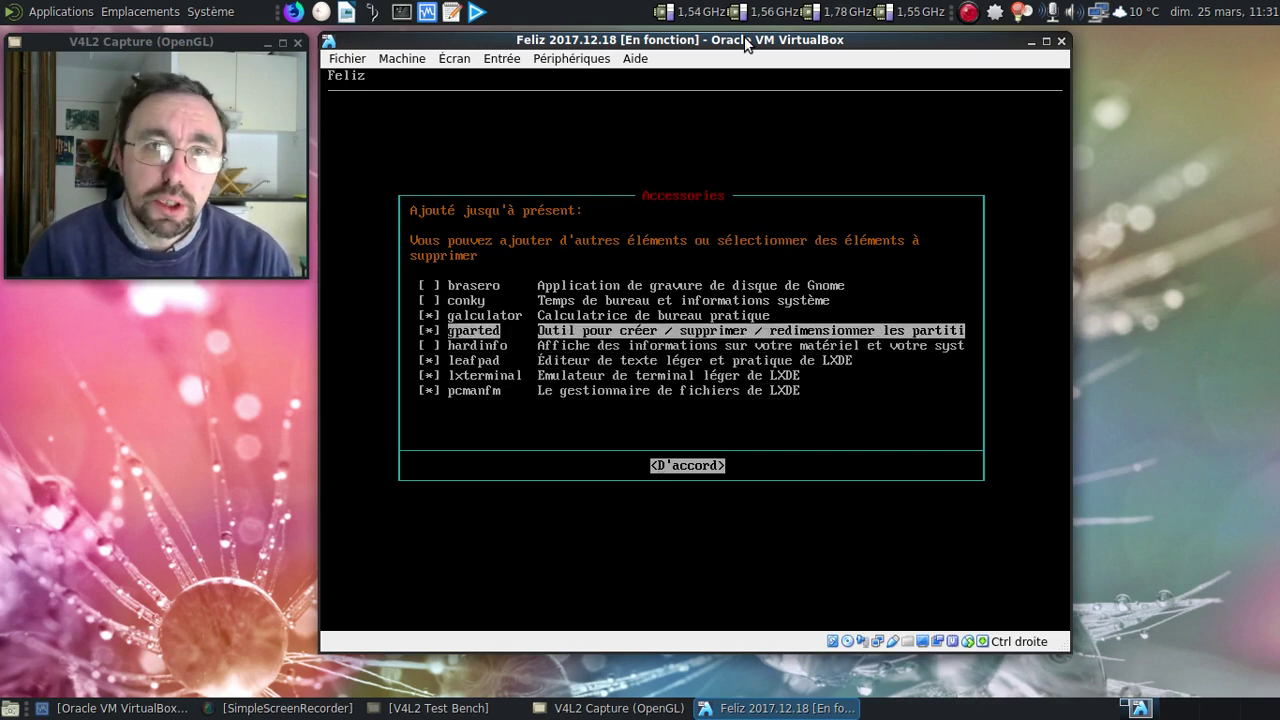
key("Return")
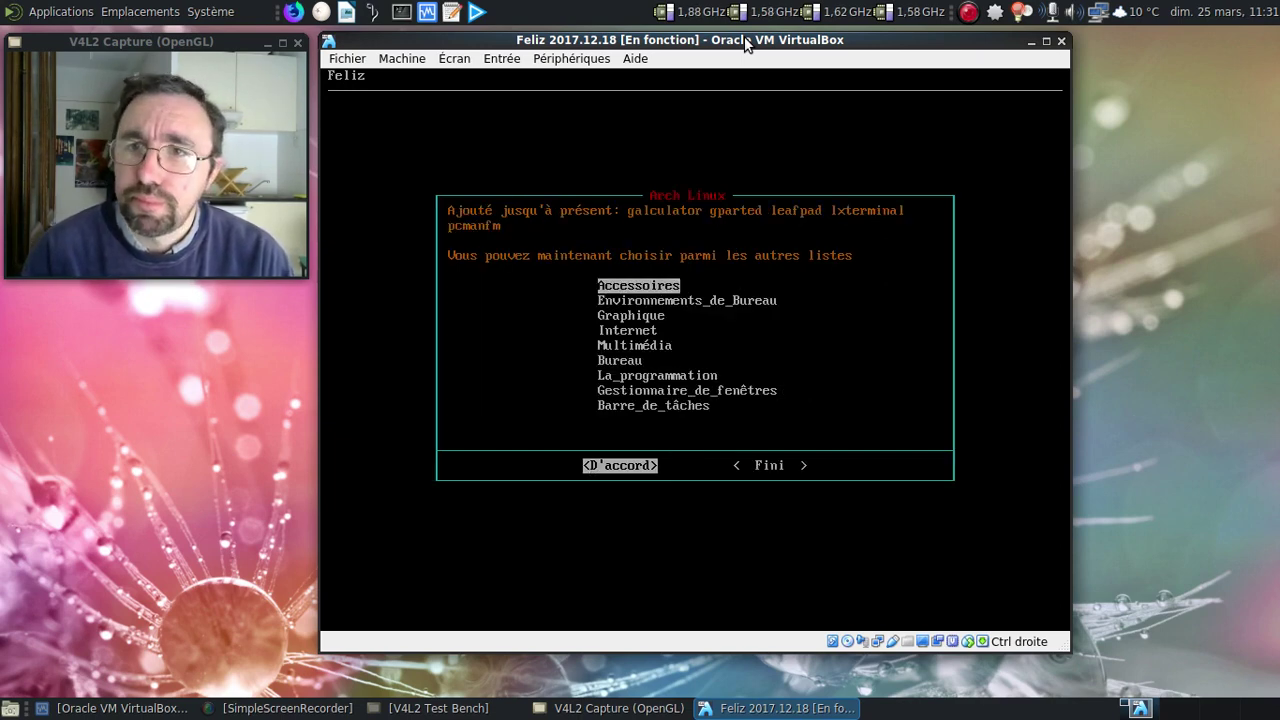
Select LXDE as the desktop environment and open the Graphique software category
key("Down")
key("Return")
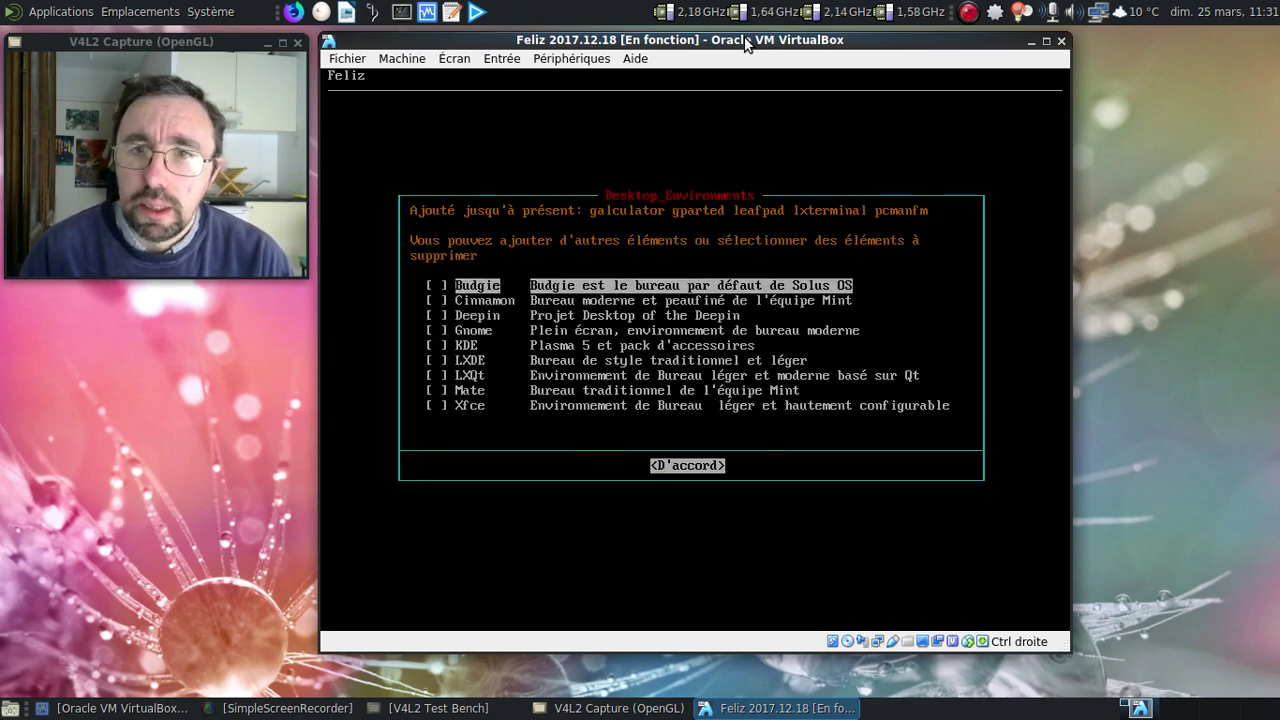
key("Down")
key("Down")
key("Down")
key("Down")
key("Down")
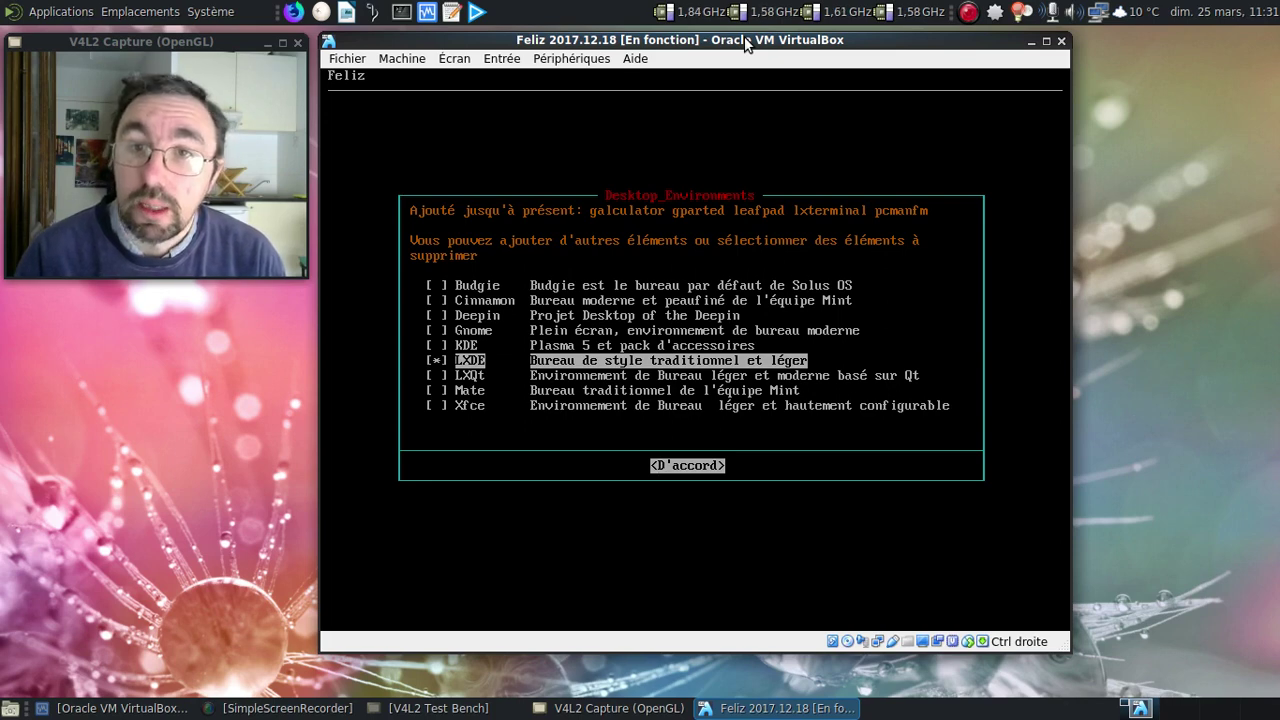
key("Return")
key("Return")
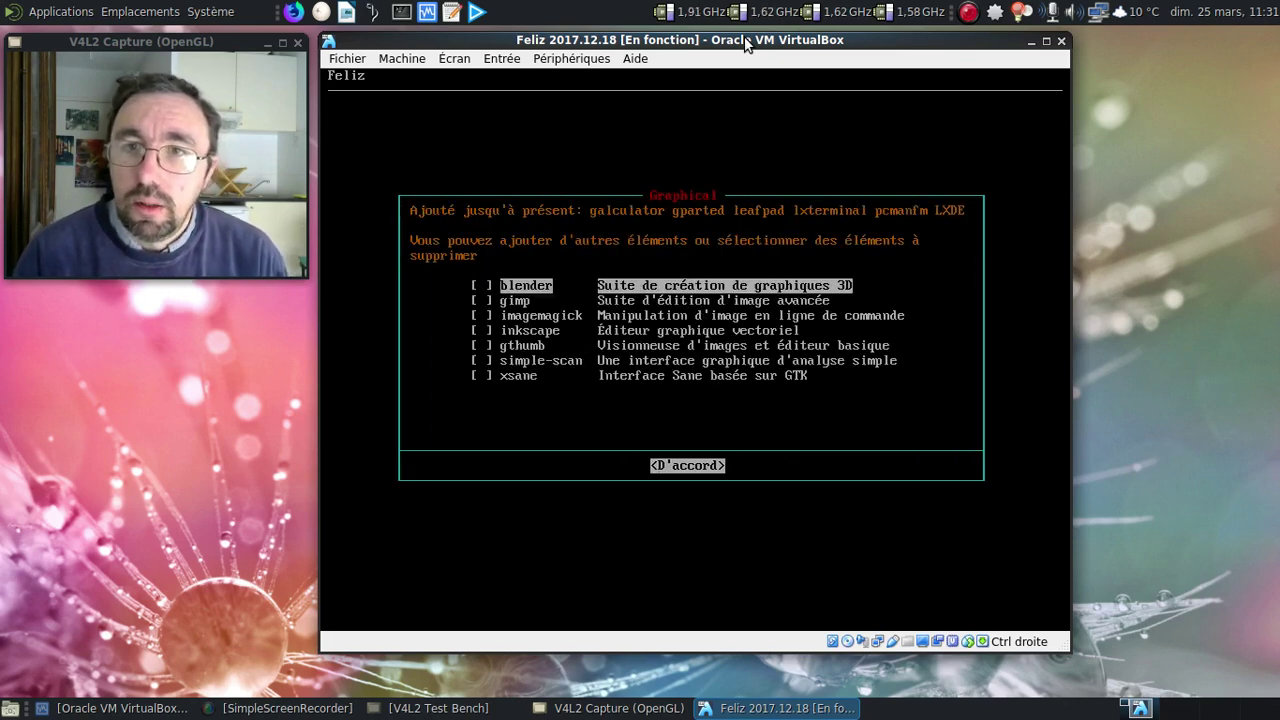
Add gimp from the graphics list and open the Internet software category
key("Down")
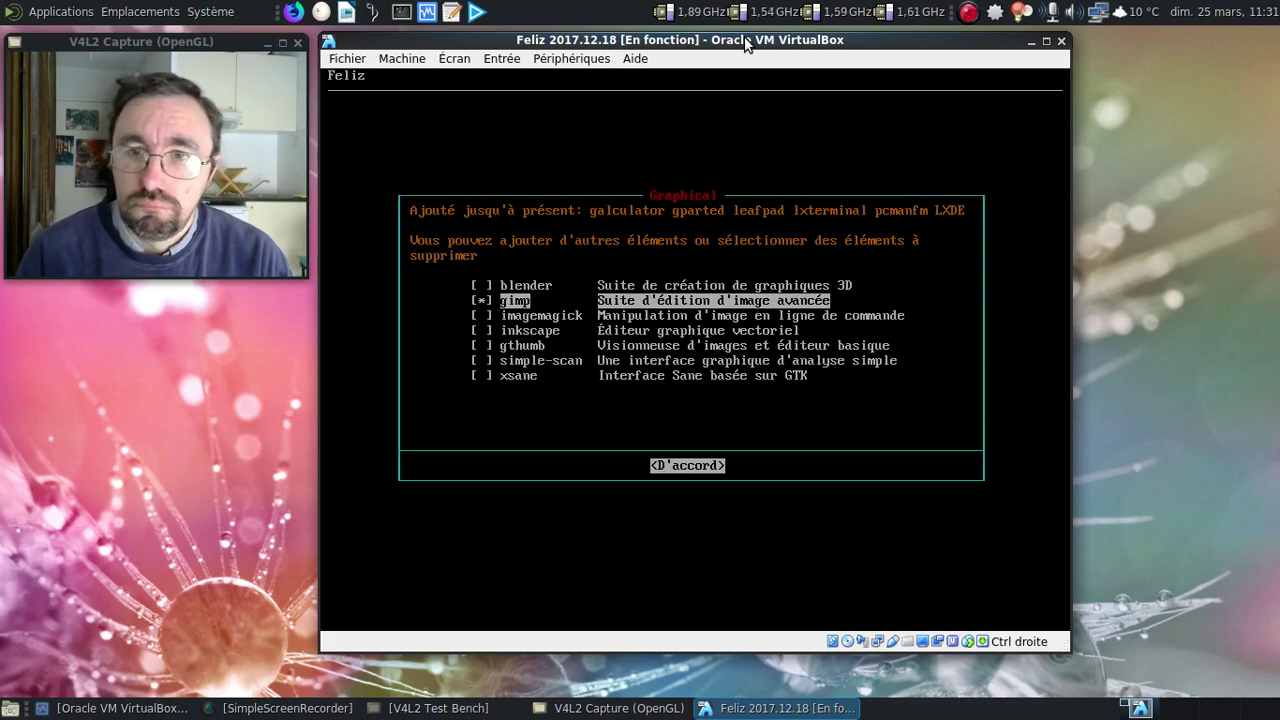
key("Return")
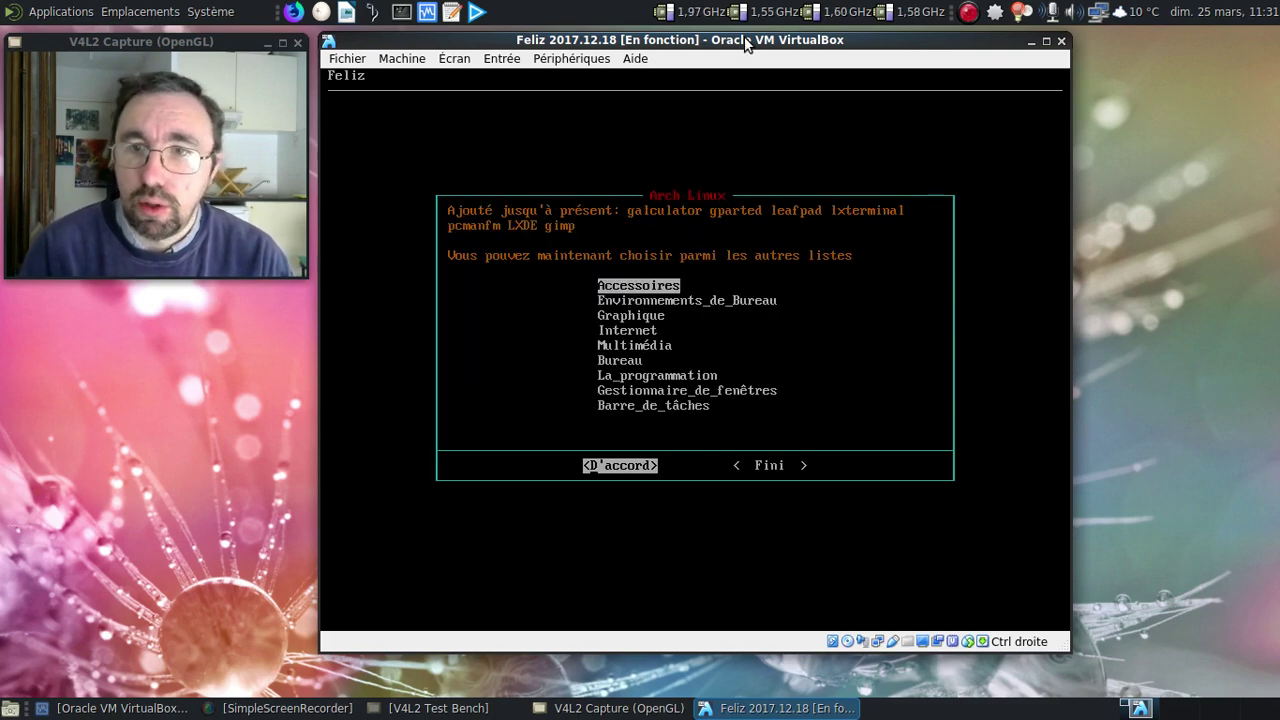
key("Down")
key("Down")
key("Down")
key("Return")
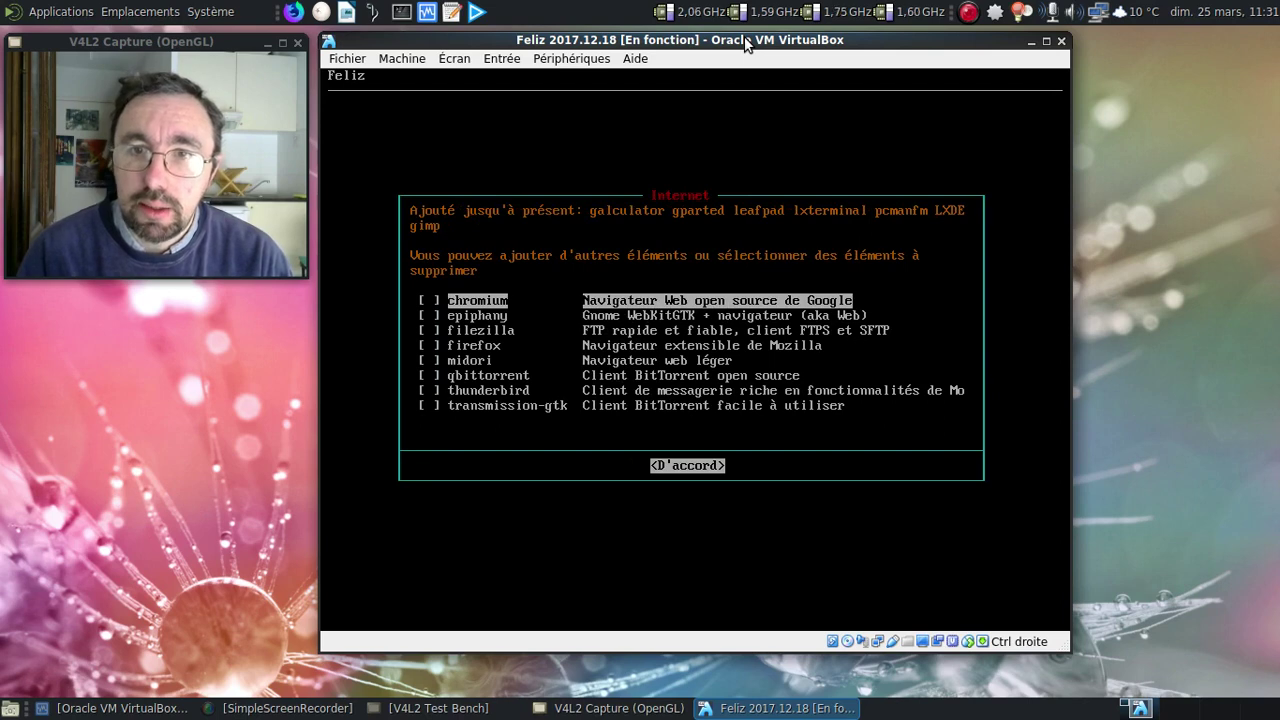
Select firefox and thunderbird in the Internet list and validate the choice
key("Down")
key("Down")
key("Down")
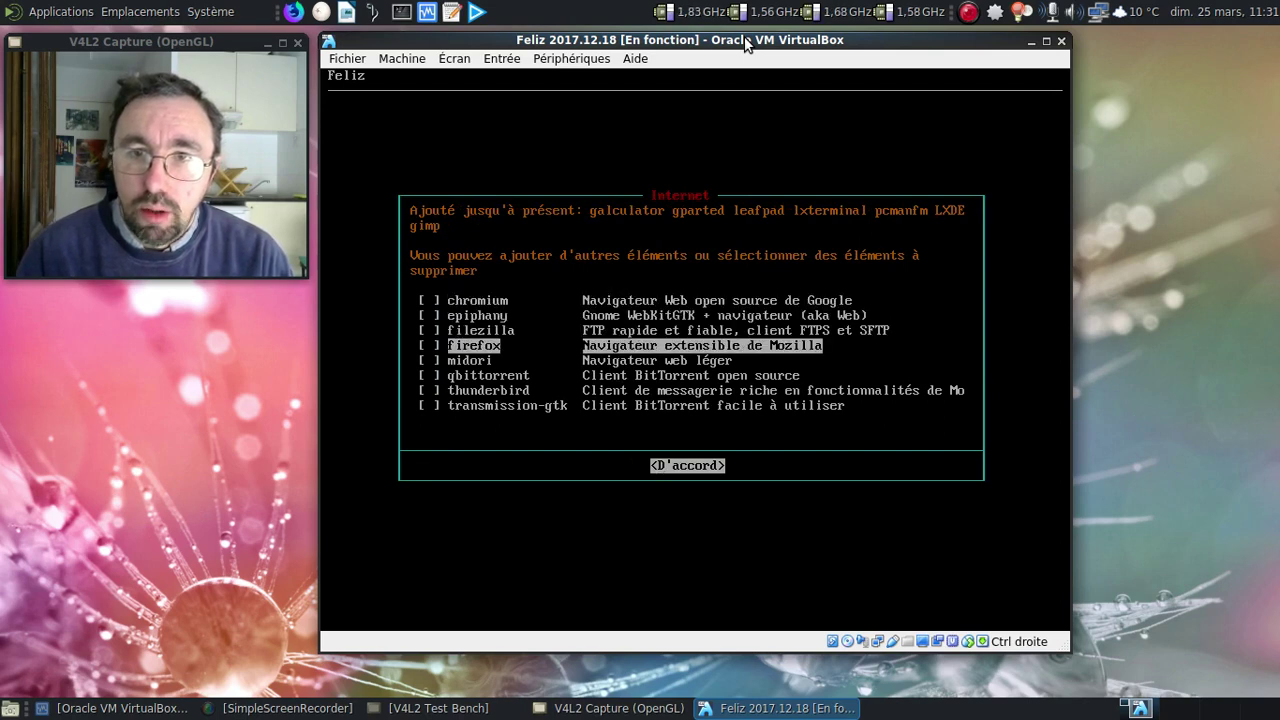
key("Down")
key("Down")
key("Down")
key("space")
key("Down")
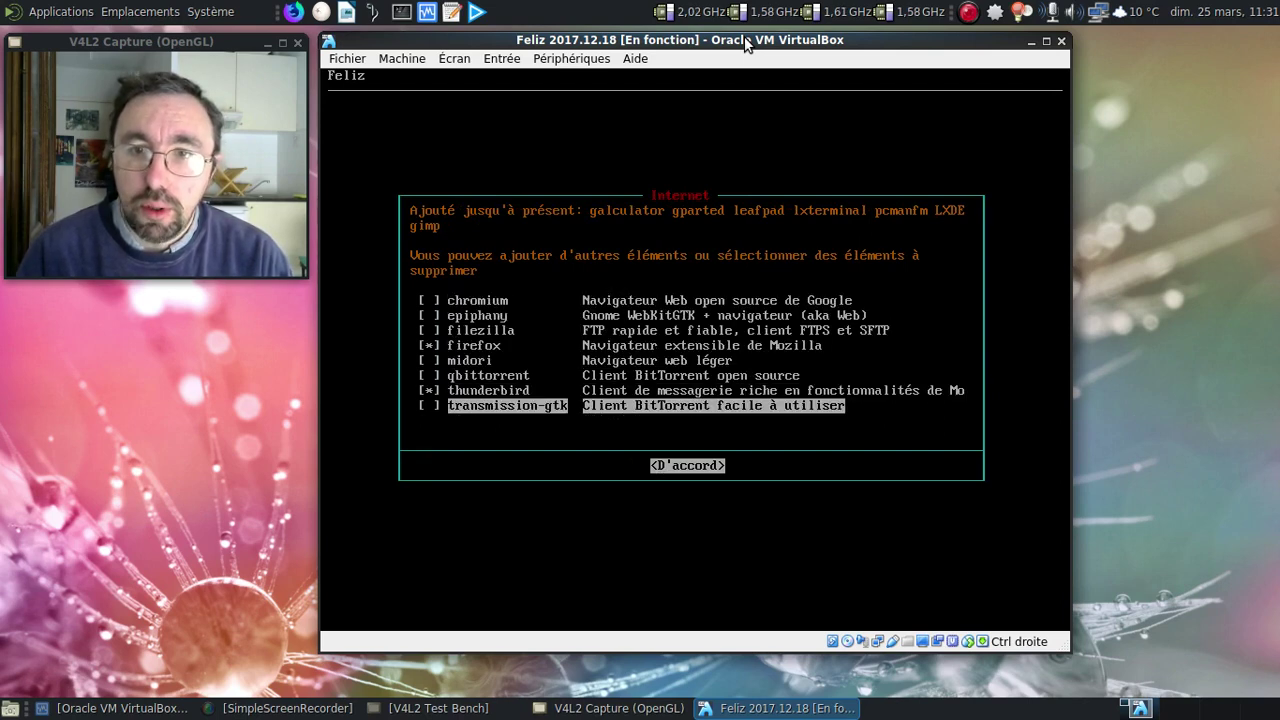
key("space")
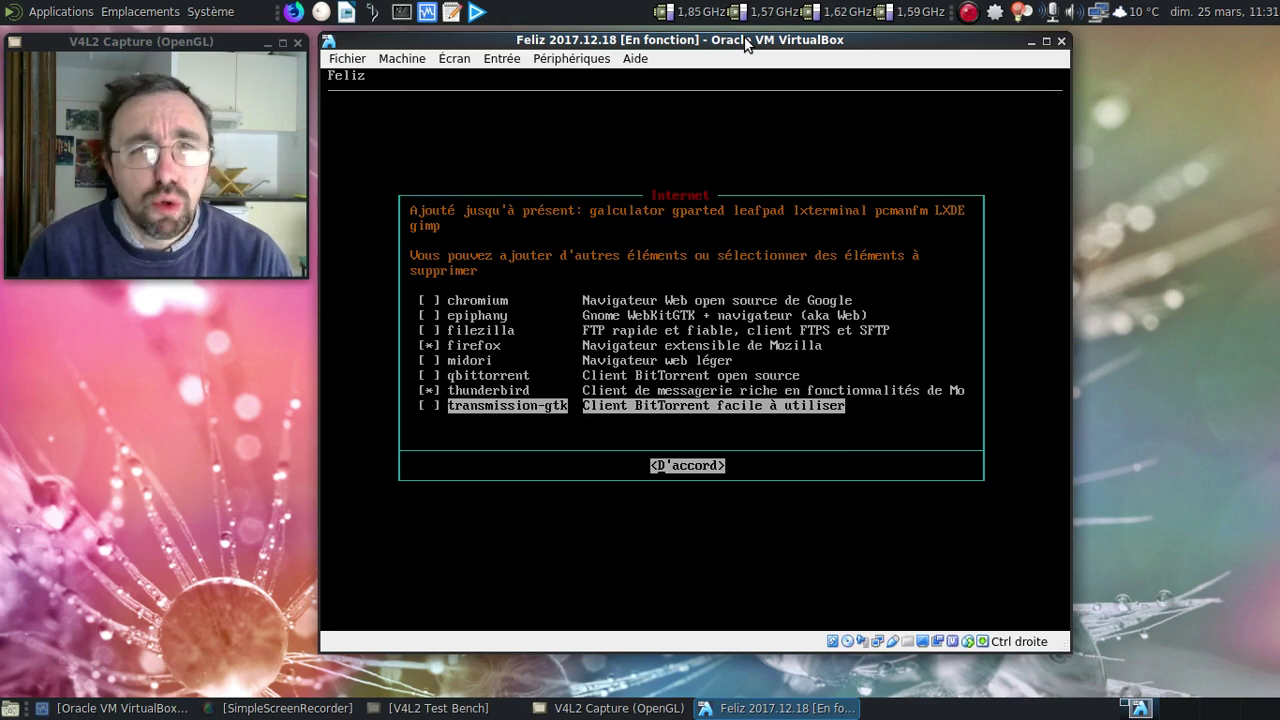
key("Return")
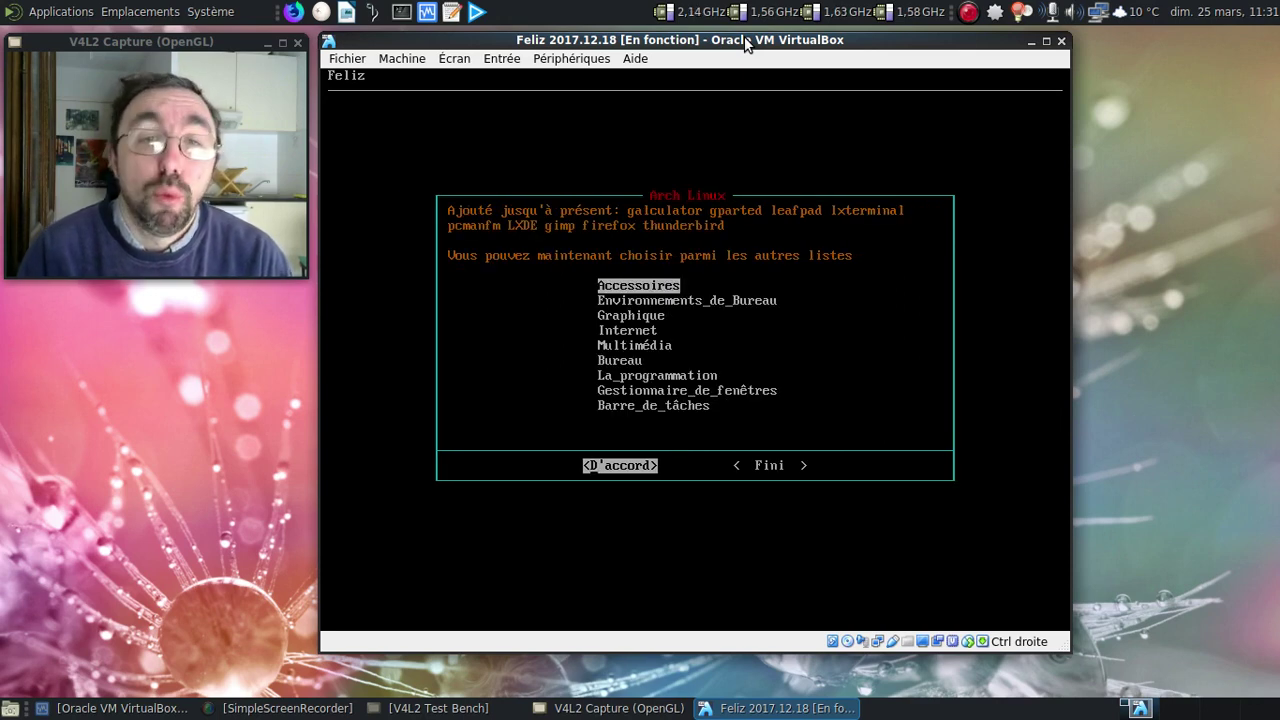
Add vlc from the Multimédia software category and validate the list
key("Down")
key("Down")
key("Down")
key("Down")
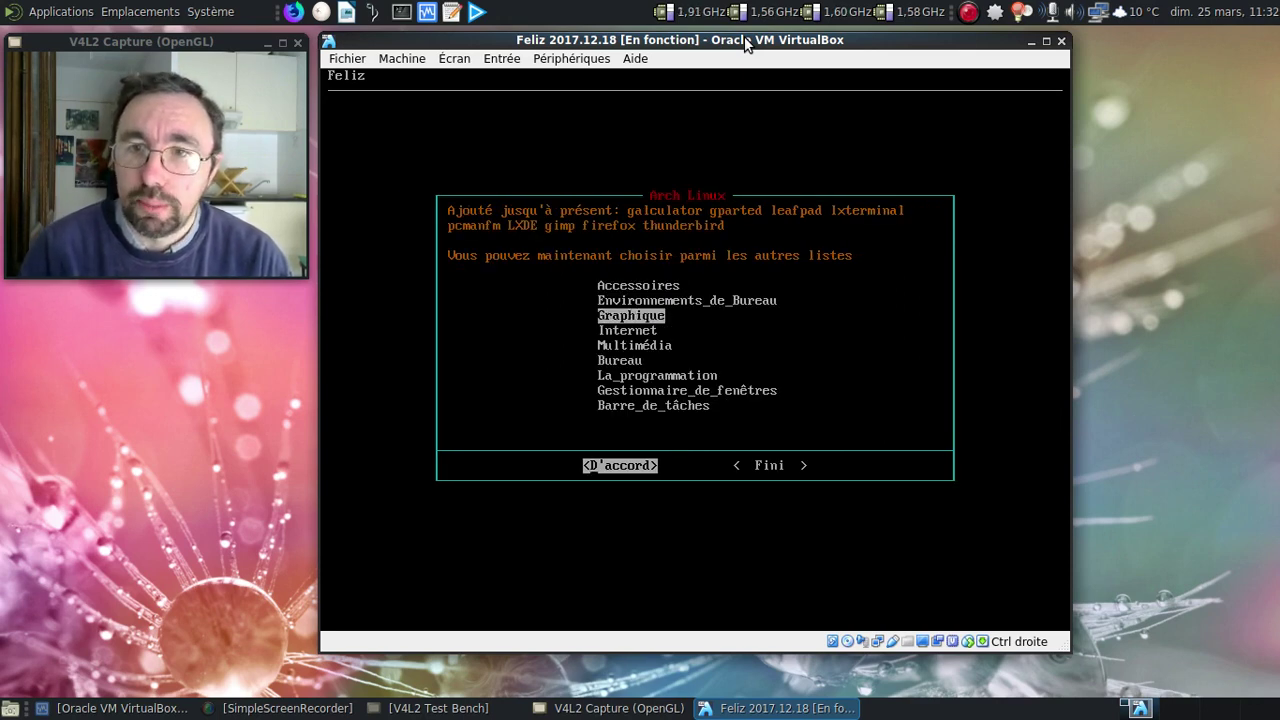
key("Return")
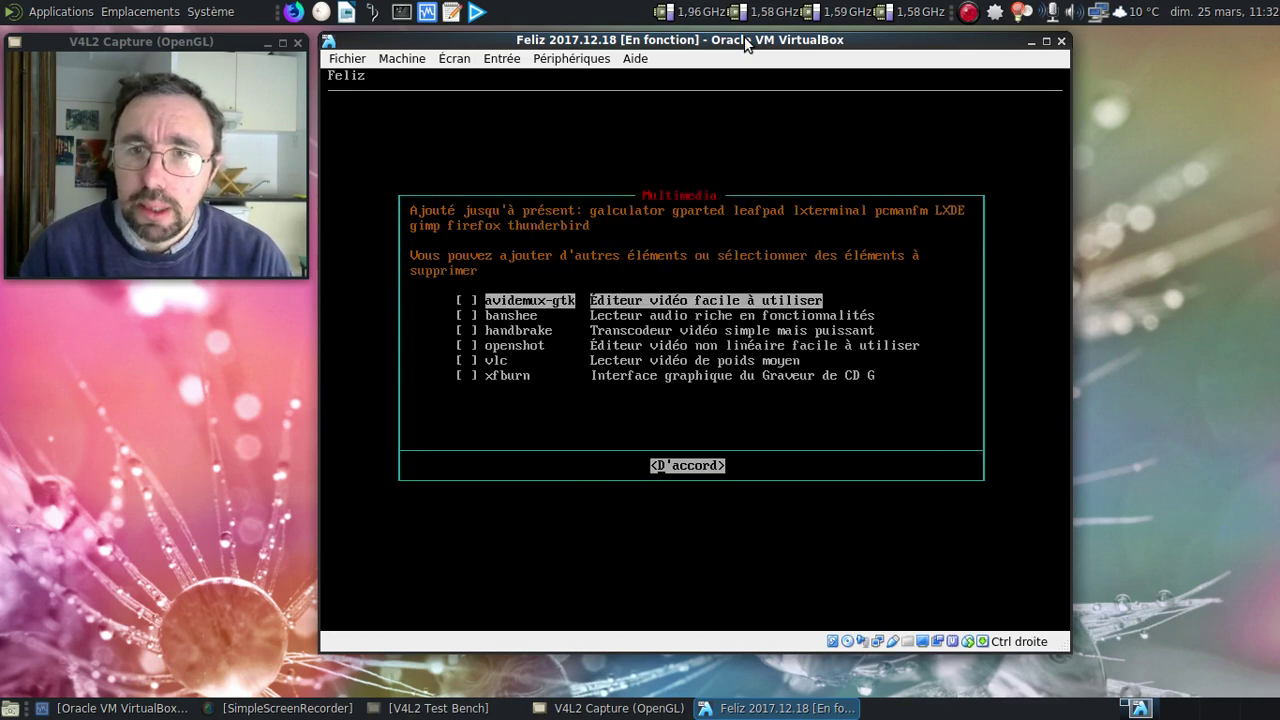
key("Down")
key("Down")
key("Down")
key("Down")
key("space")
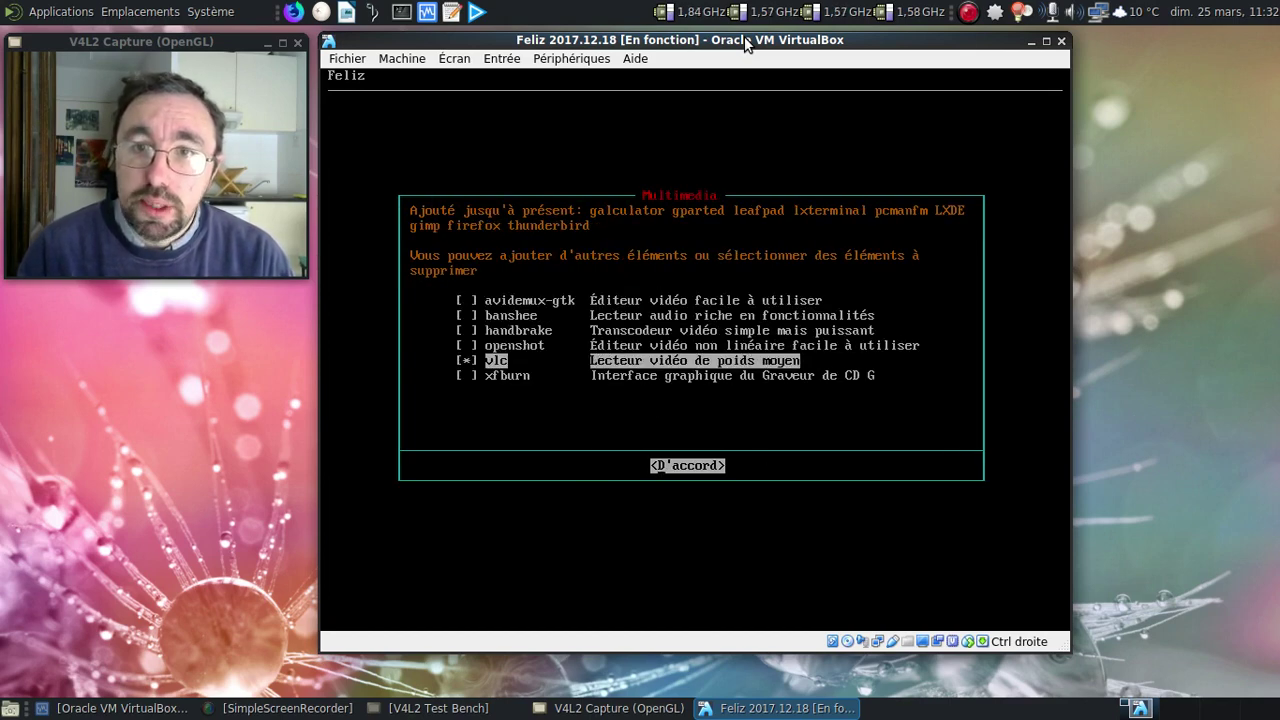
key("Return")
Add libreoffice-fresh from the Bureau software category and validate the list
key("Down")
key("Down")
key("Down")
key("Down")
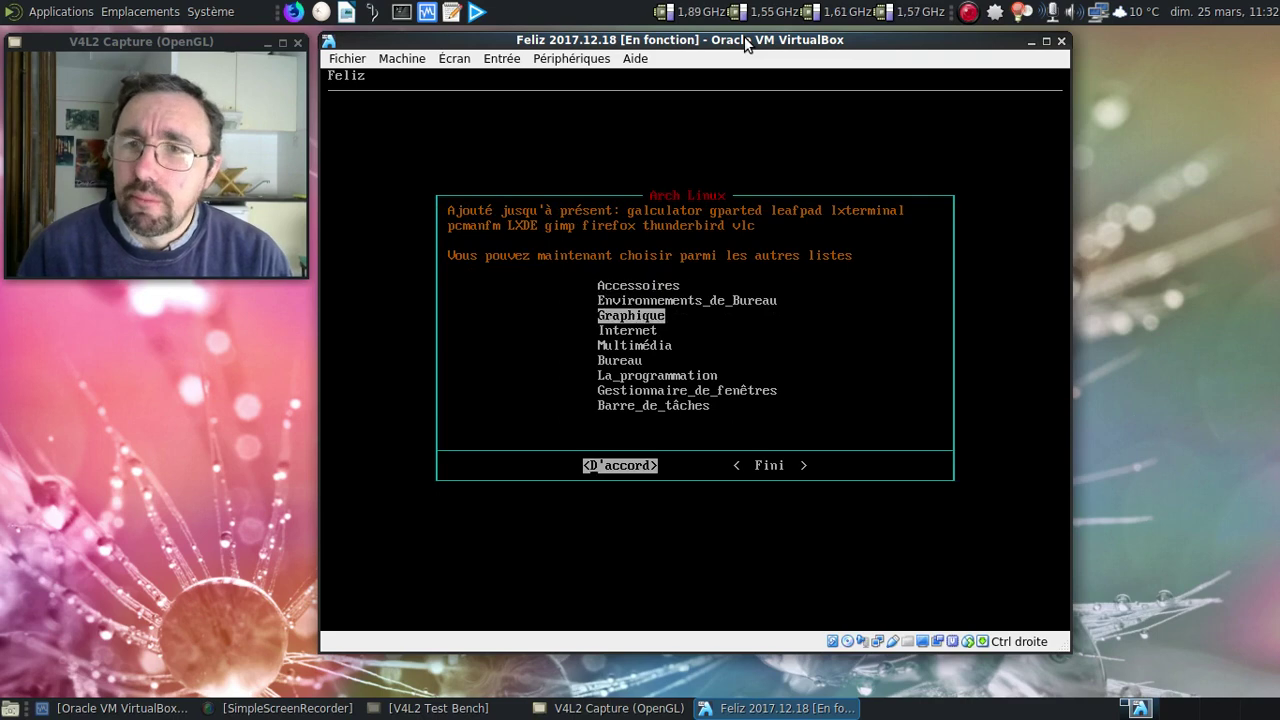
key("Down")
key("Return")
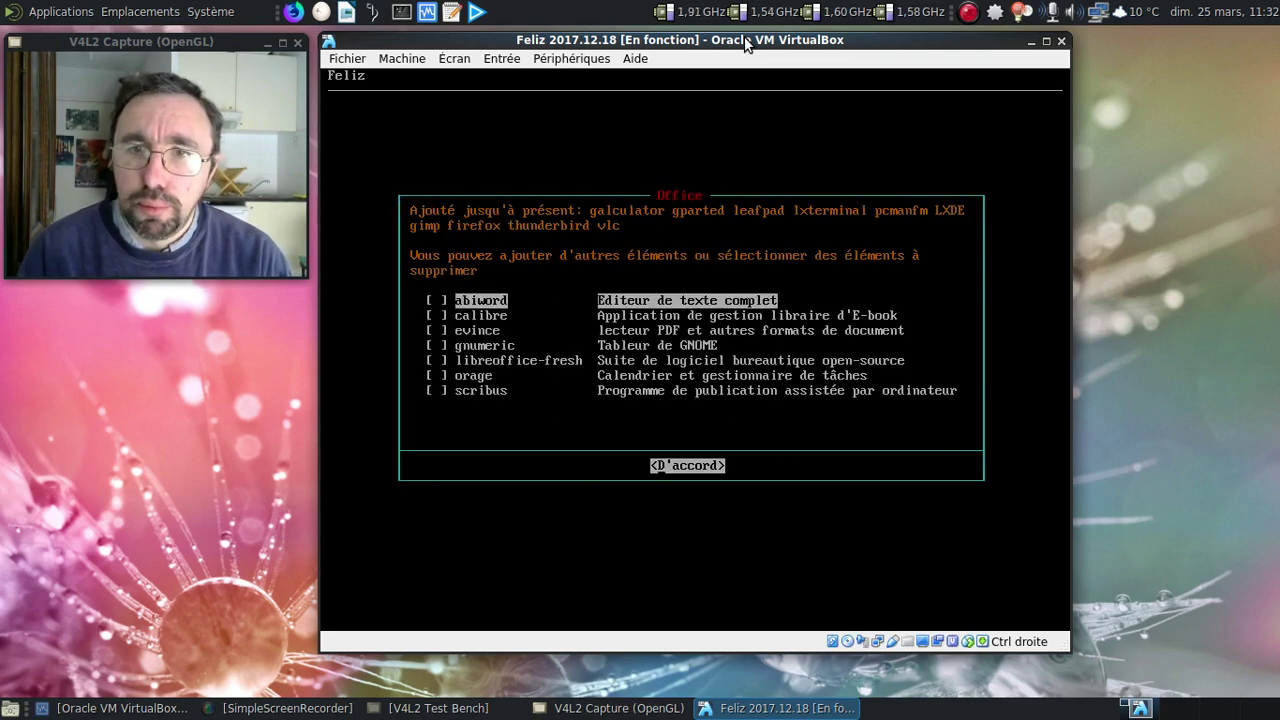
key("Down")
key("Down")
key("Down")
key("Down")
key("space")
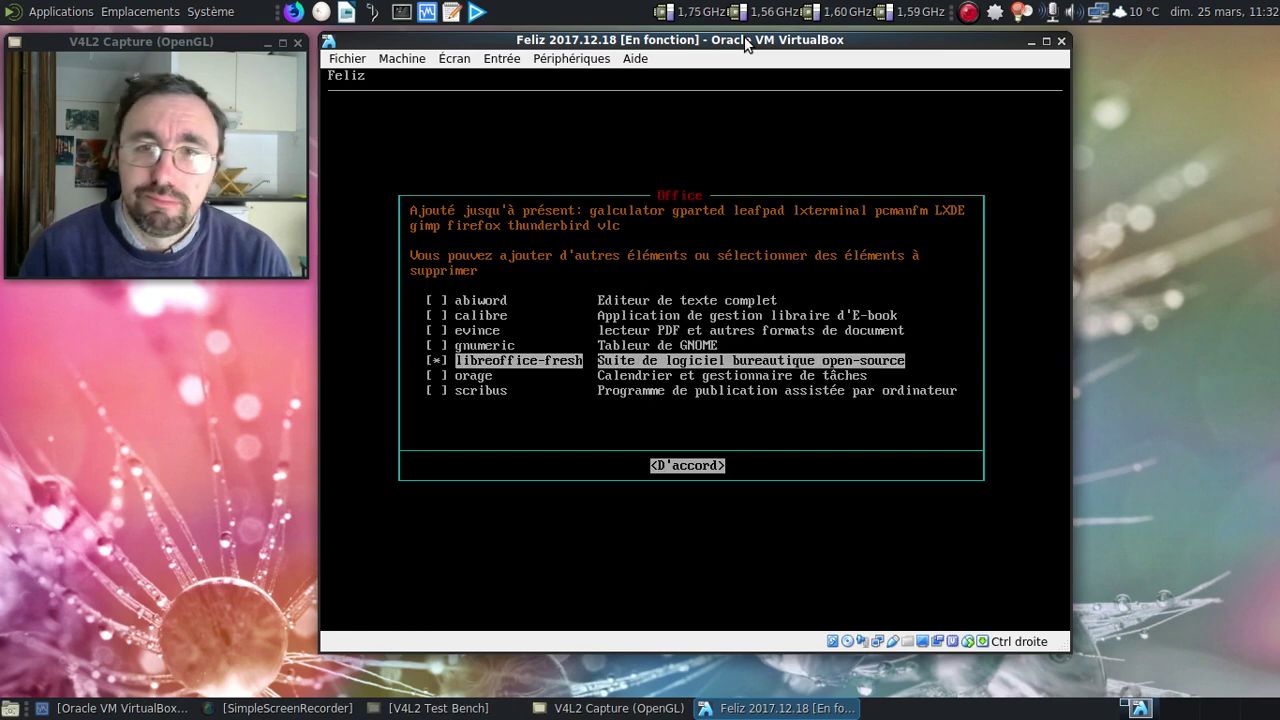
key("Return")
Review the programs offered under La_programmation and return to the category list without selecting any
key("Down")
key("Down")
key("Down")
key("Down")
key("Down")
key("Down")
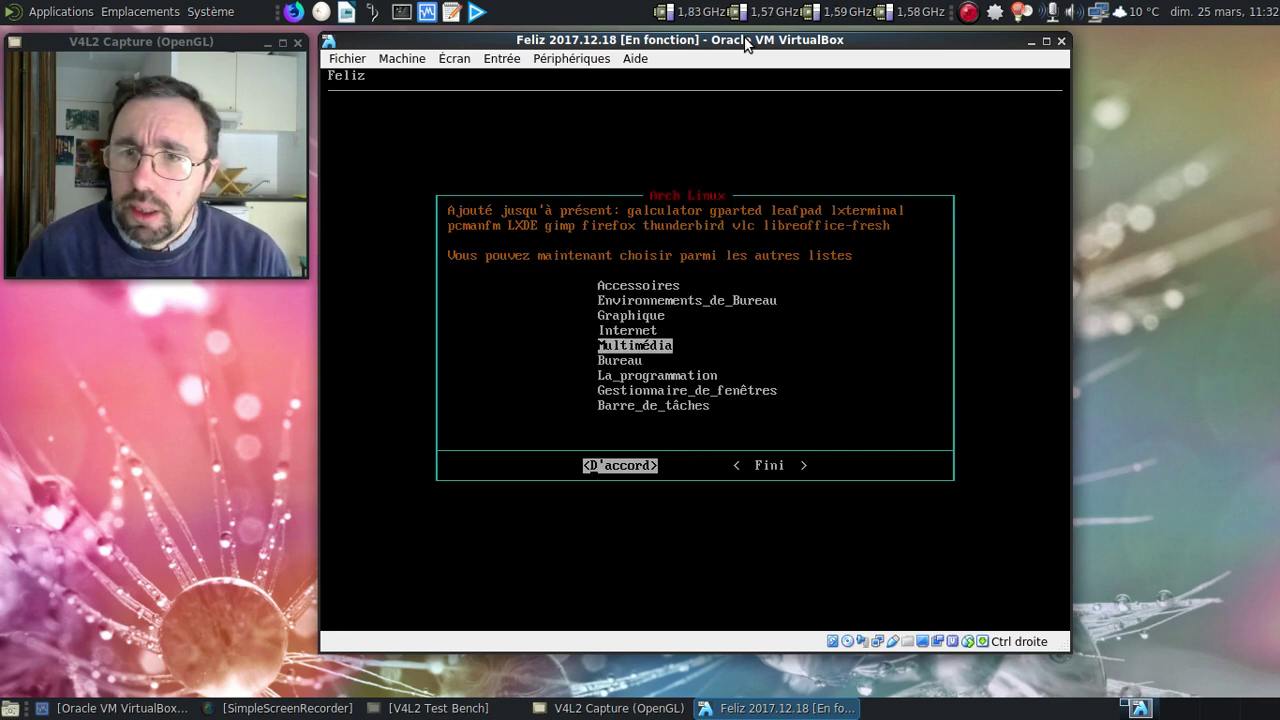
key("Return")
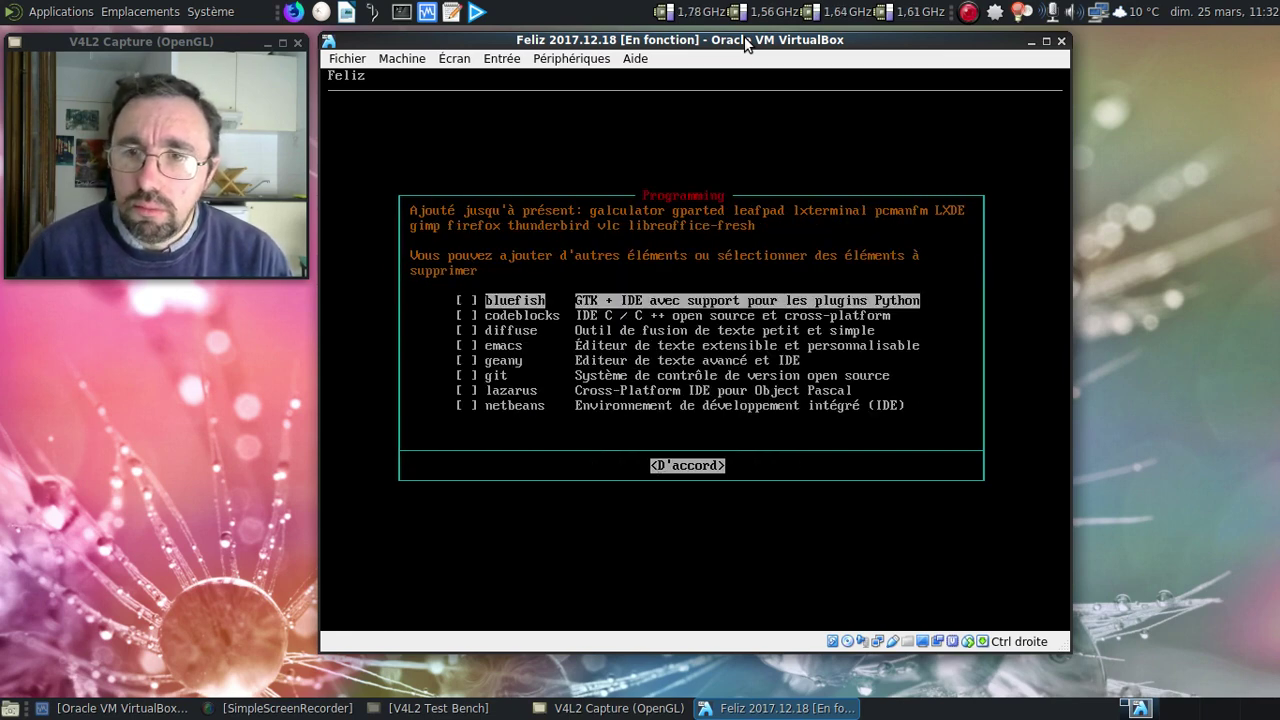
key("Return")
Review the window managers under Gestionnaire_de_fenêtres and return to the category list without selecting any
key("Down")
key("Down")
key("Down")
key("Down")
key("Down")
key("Down")
key("Down")
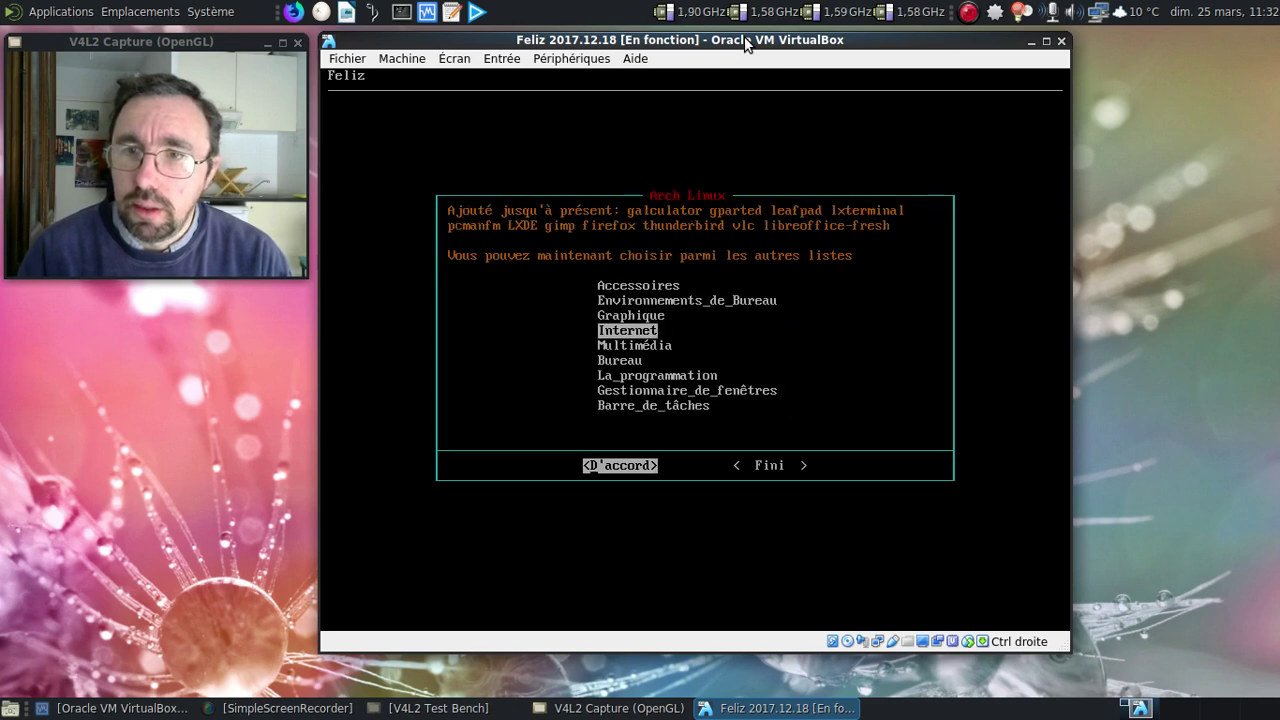
key("Return")
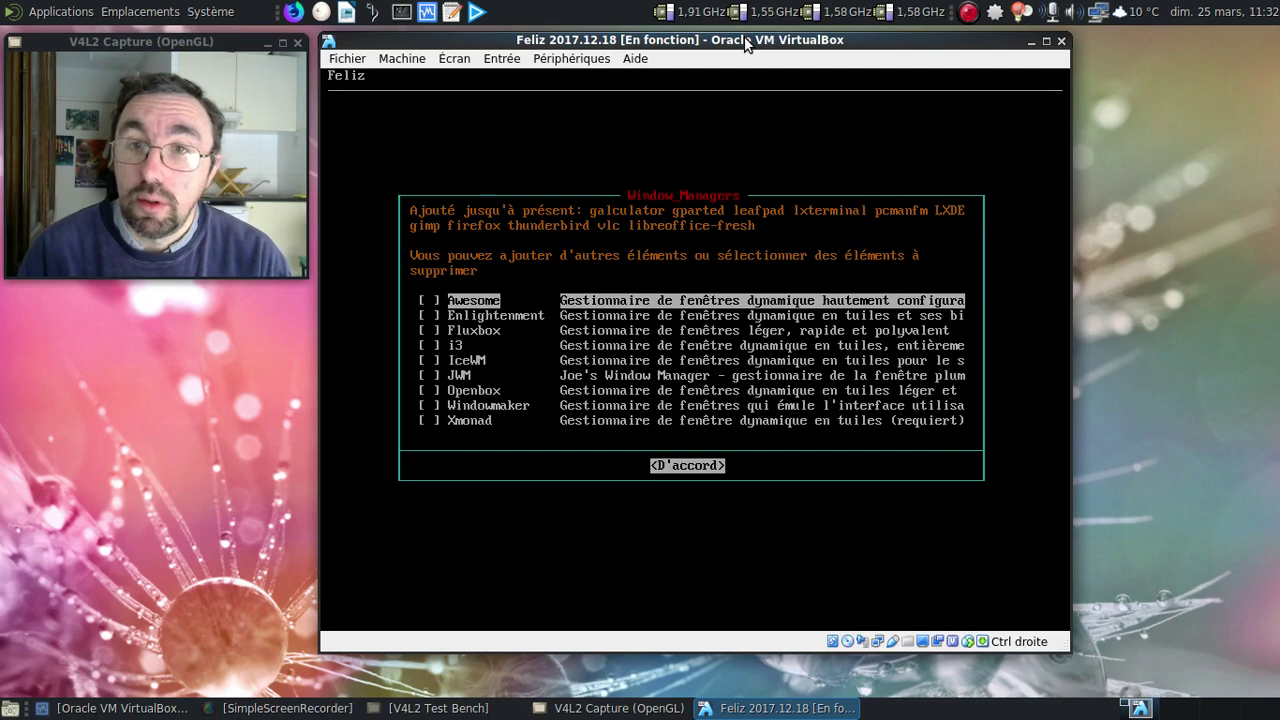
key("Return")
Review the panels and docks under Barre_de_tâches and return to the category list without selecting any
key("Down")
key("Down")
key("Down")
key("Down")
key("Down")
key("Down")
key("Down")
key("Down")
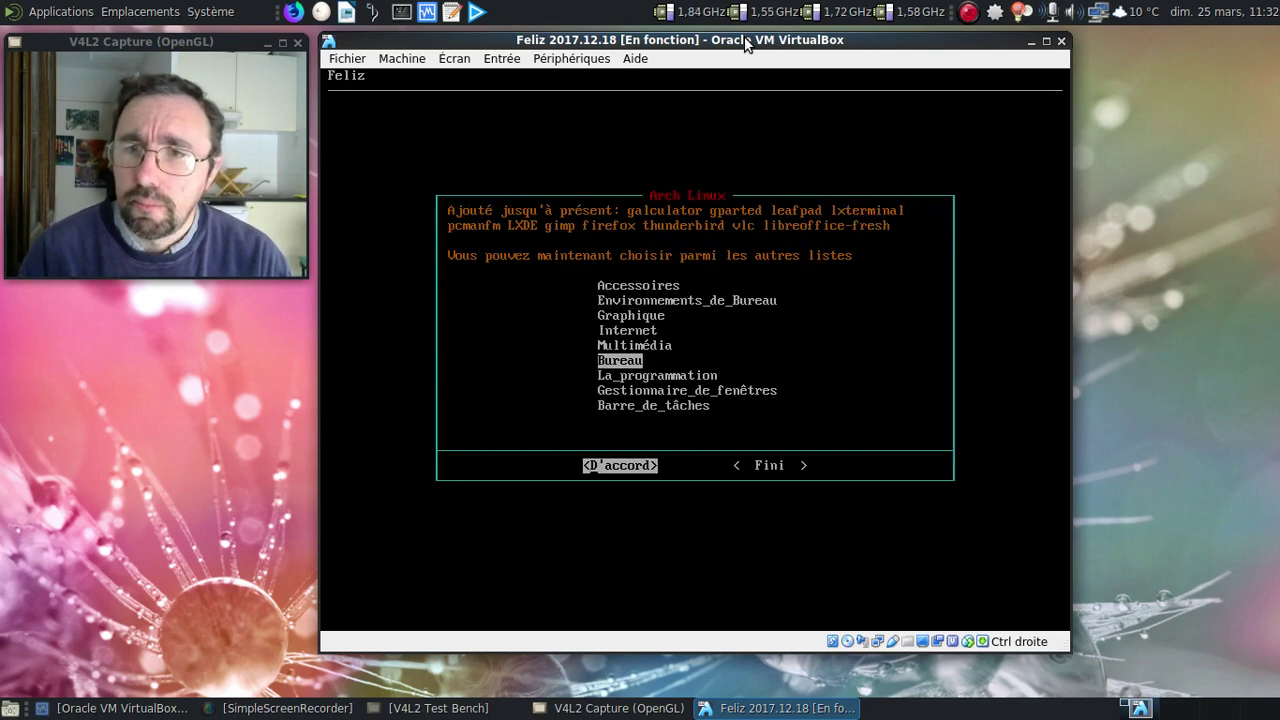
key("Return")
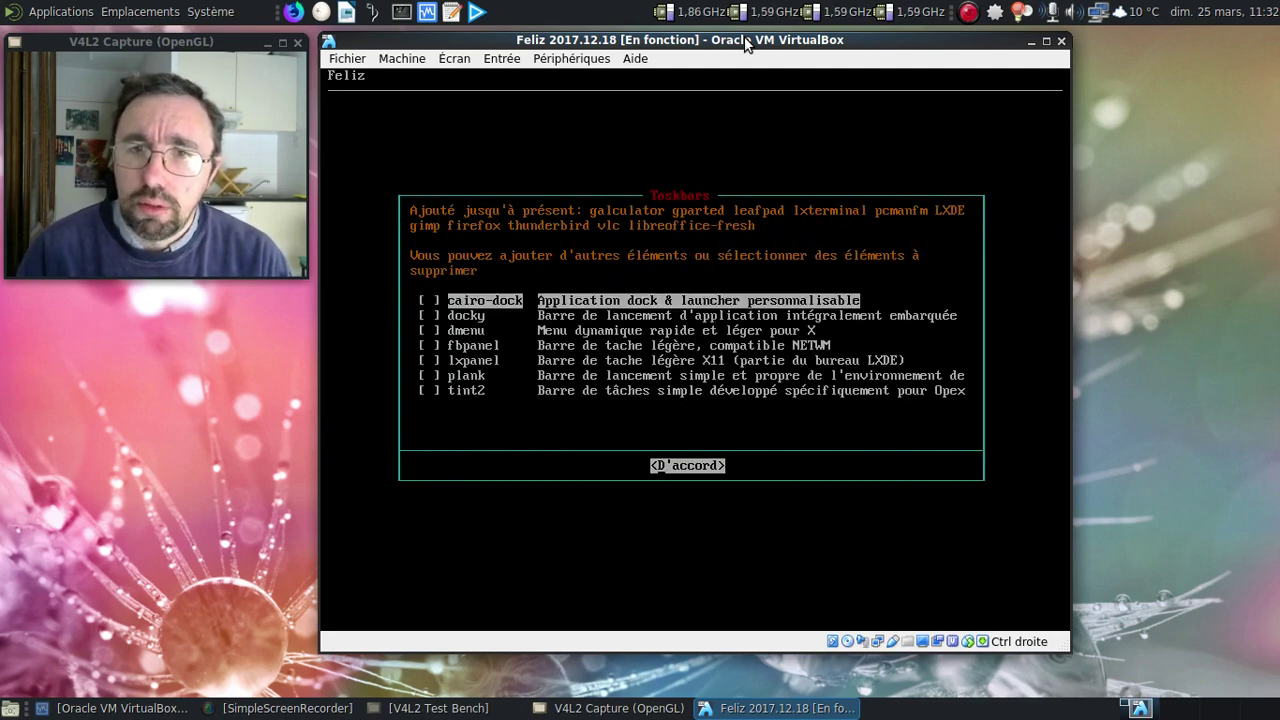
key("Return")
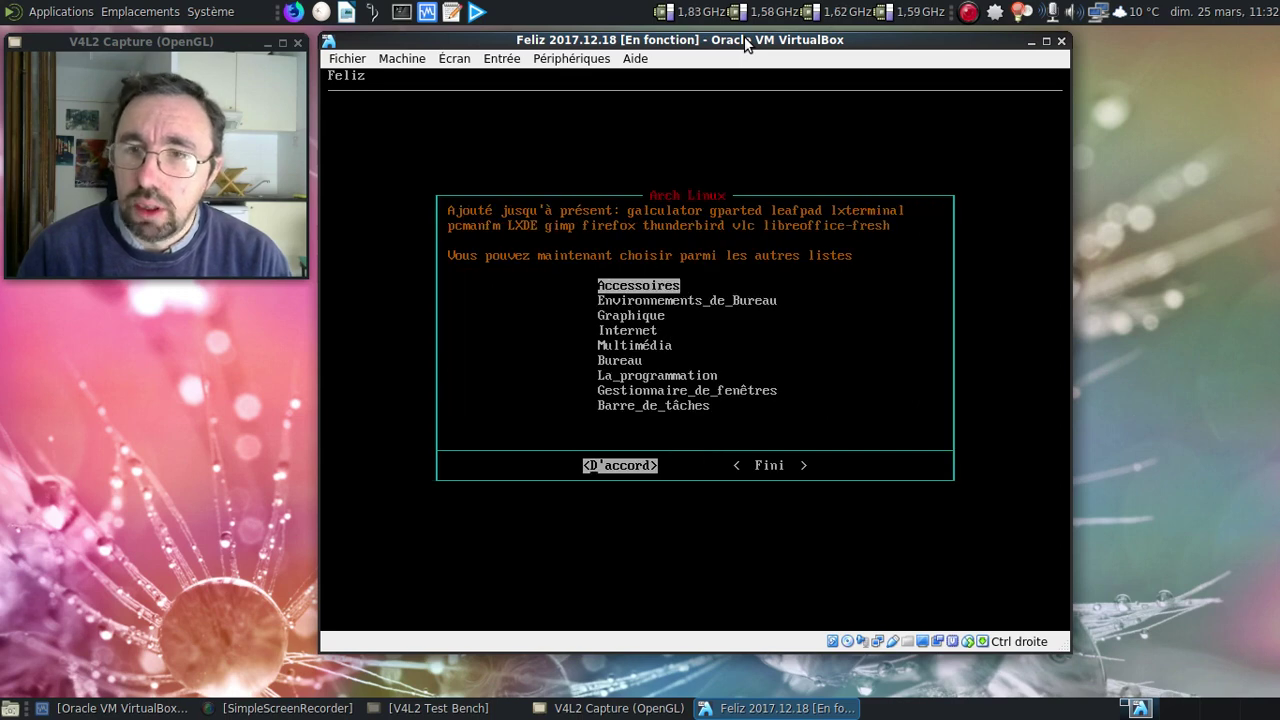
Finish the additional software selection and continue to the display manager choice
key("Down")
key("Down")
key("Down")
key("Down")
key("Down")
key("Down")
key("Down")
key("Down")
key("Tab")
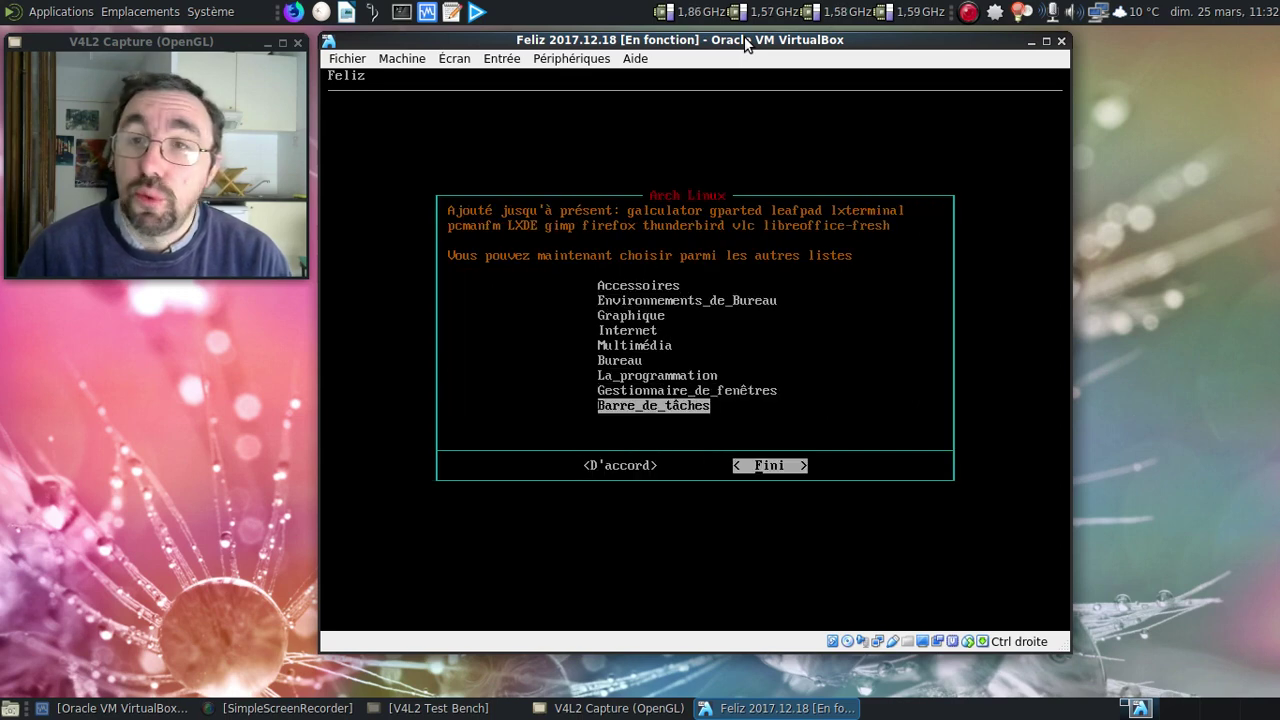
key("Return")
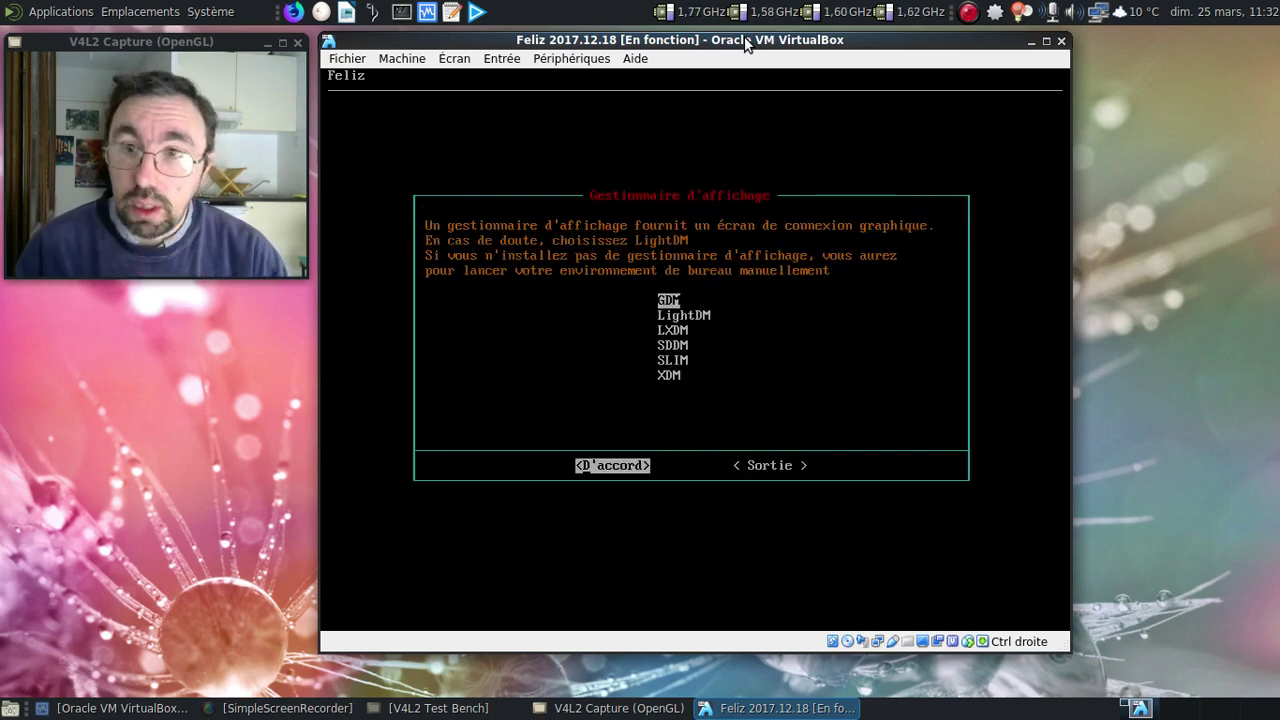
Choose LXDM as the display manager for the graphical login screen
key("Down")
key("Down")
key("Return")
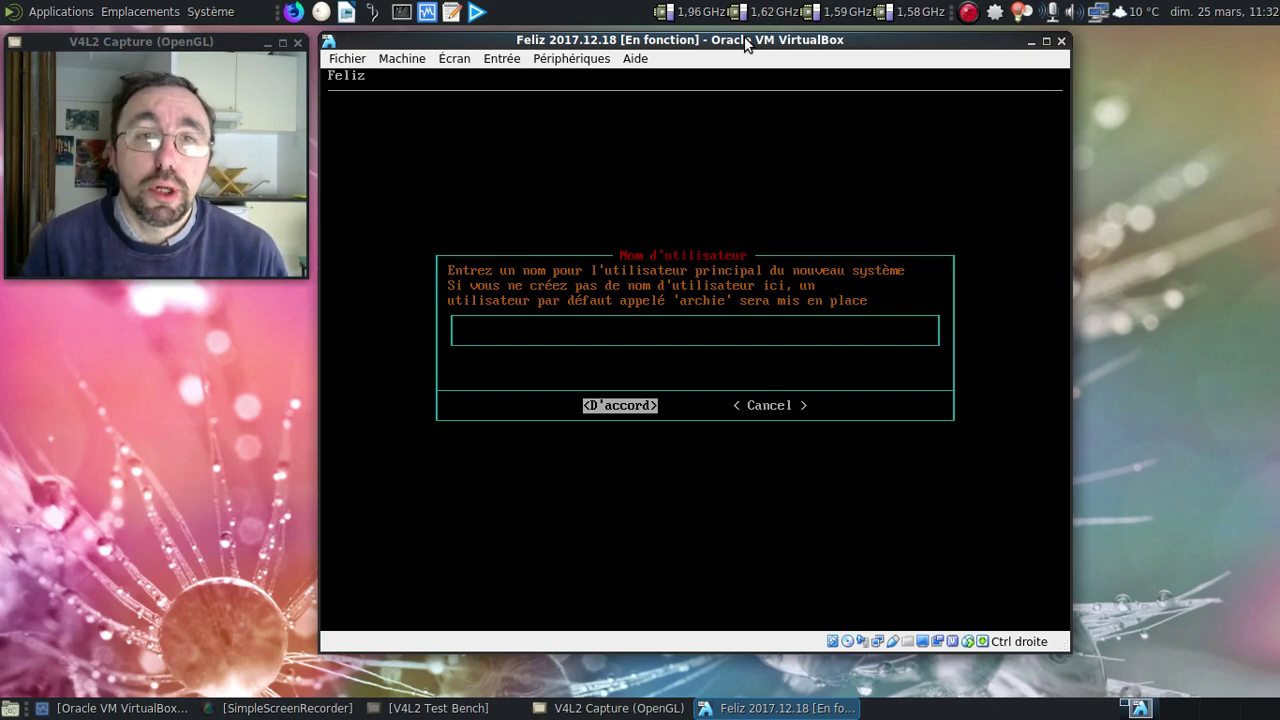
Enter the main user's name for the new system and accept installing the wireless tools
type("red")
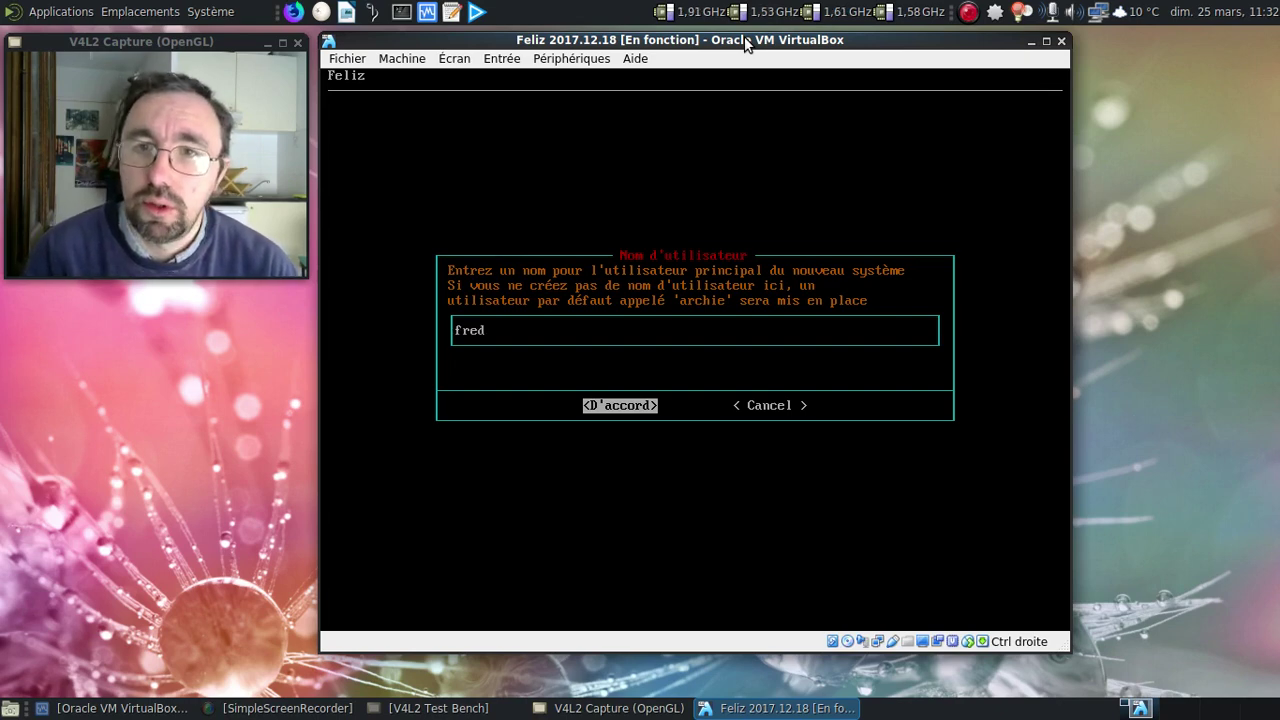
key("Return")
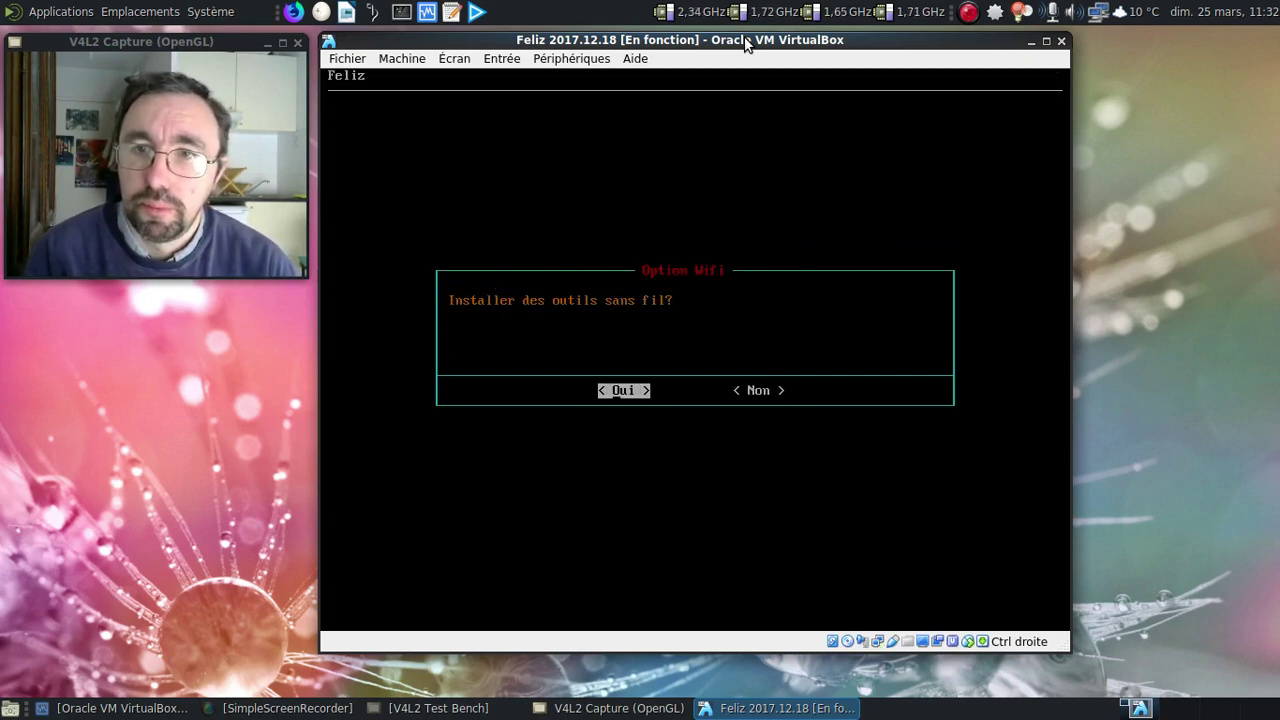
key("Return")
key("Return")
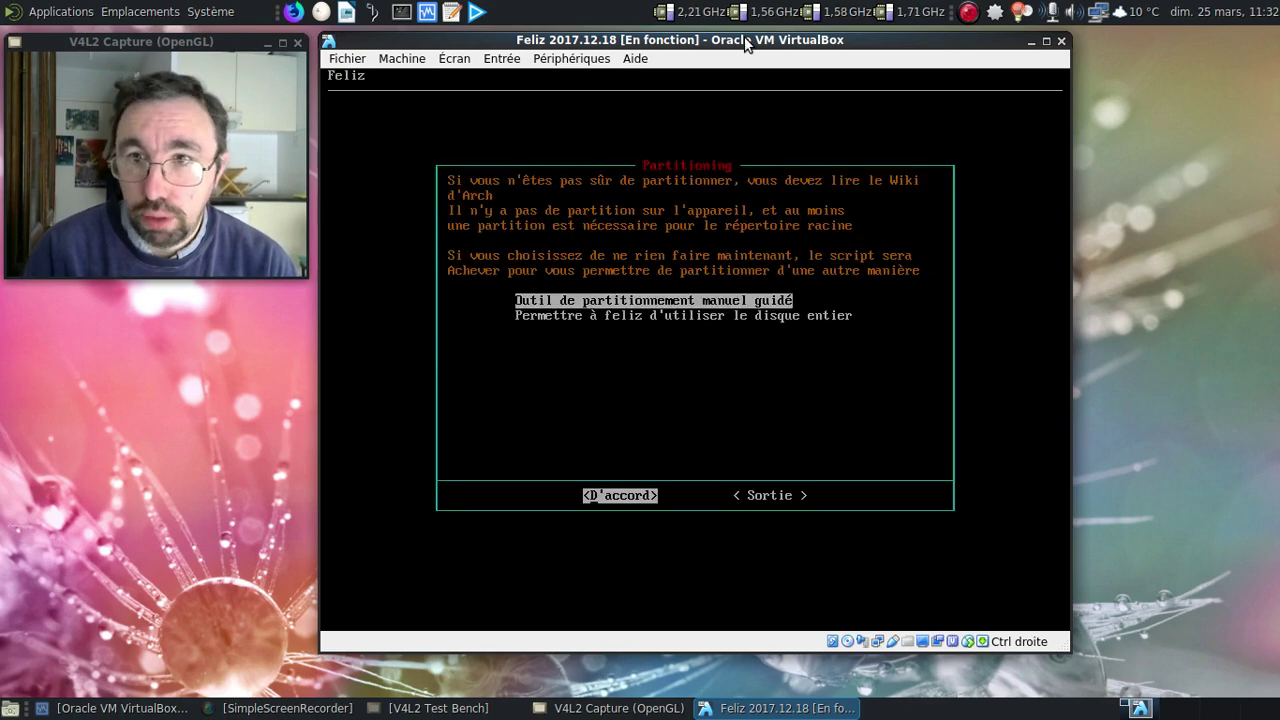
key("Down")
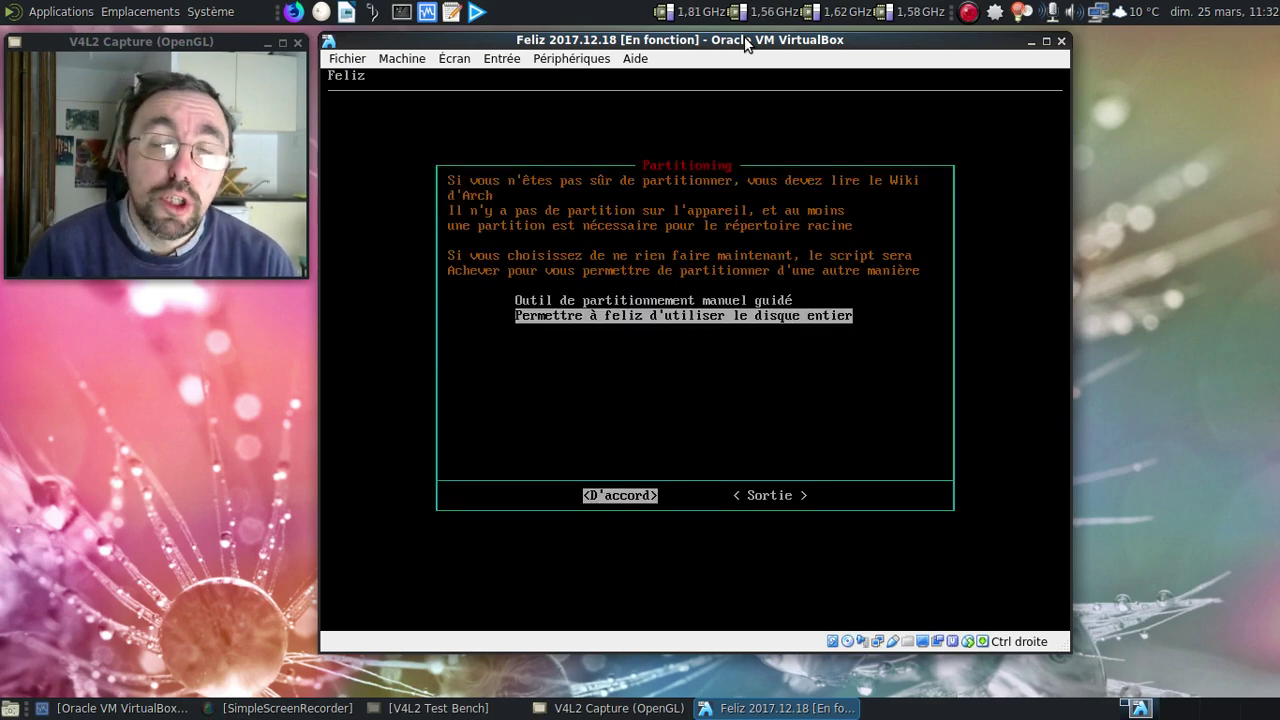
key("Return")
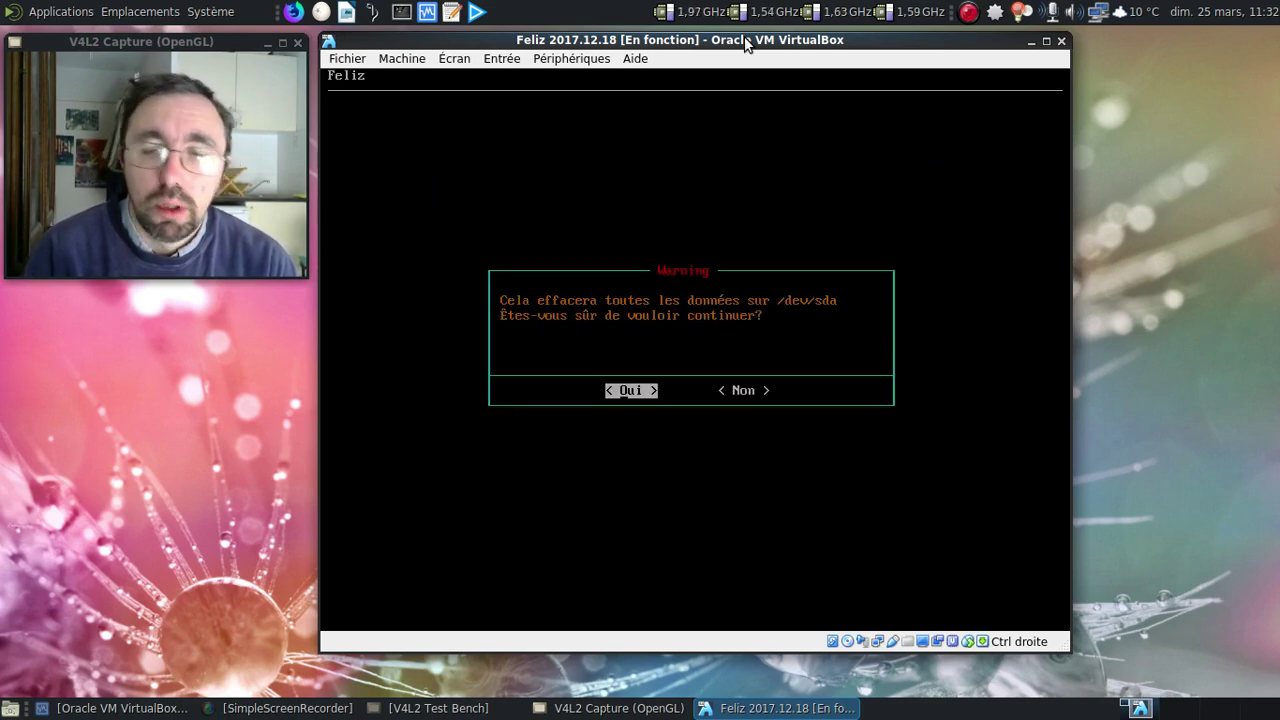
key("Escape")
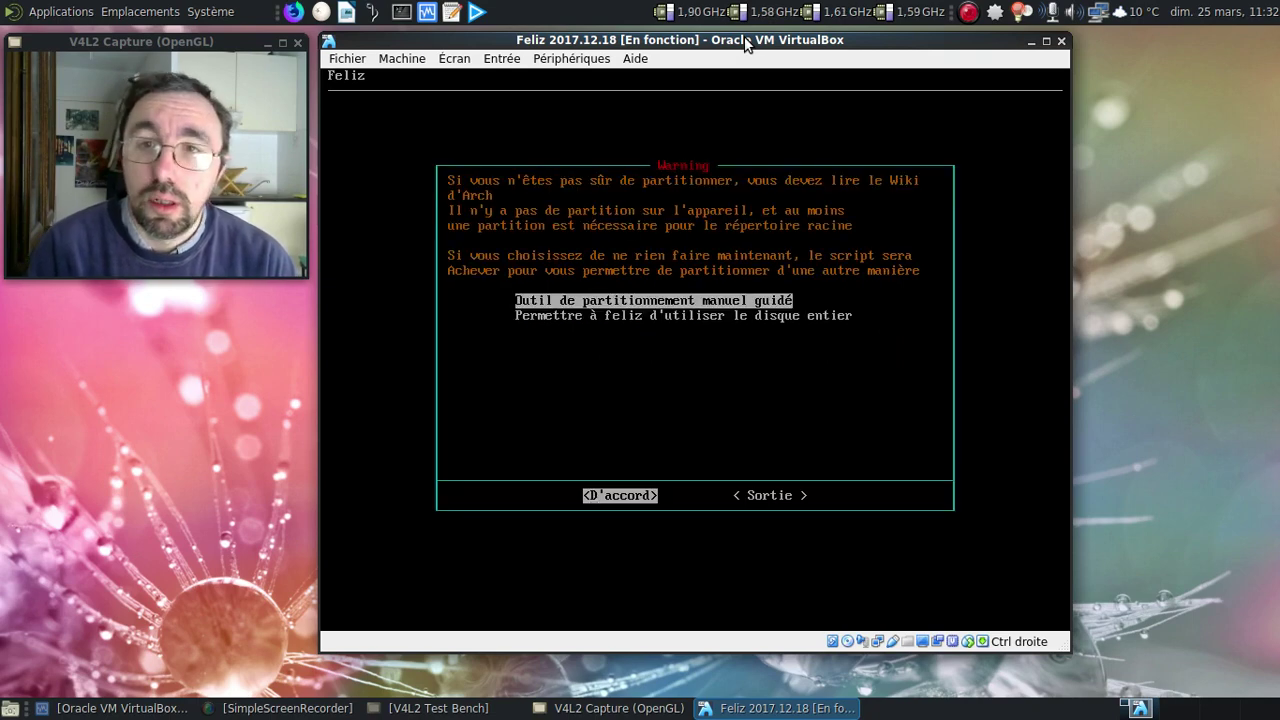
Choose Permettre à feliz d'utiliser le disque entier as the partitioning method
key("Tab")
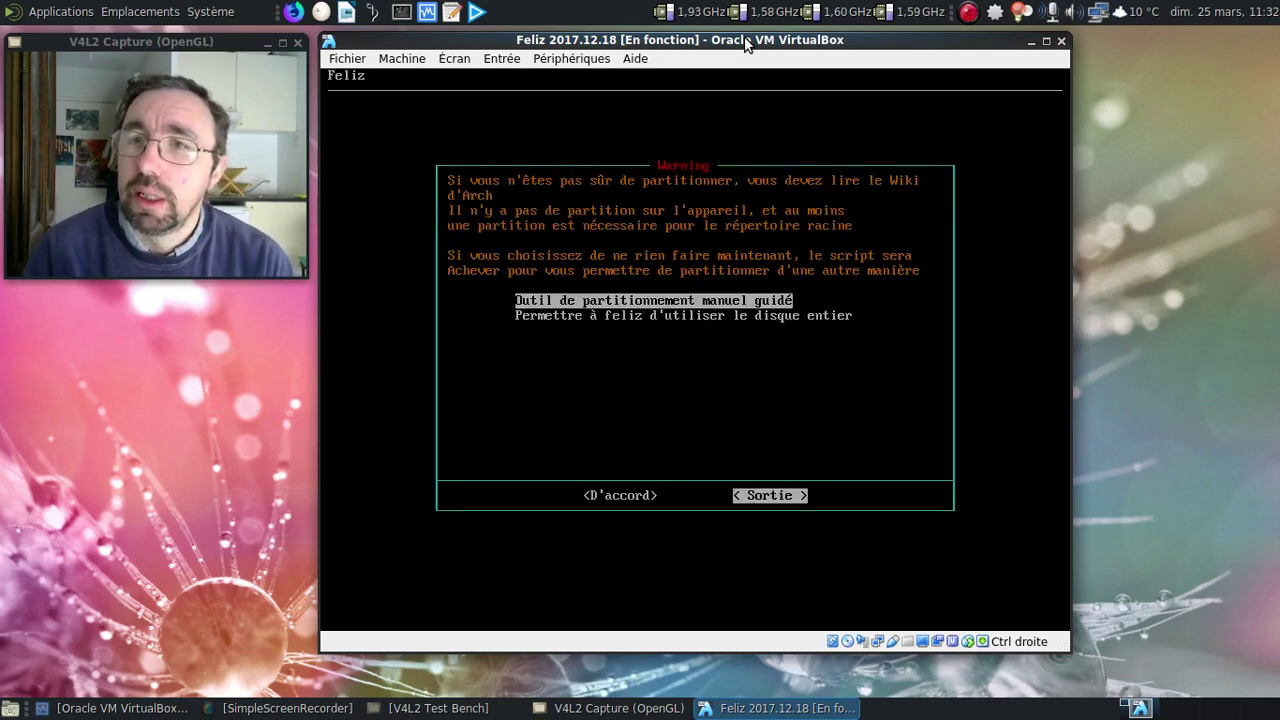
key("Tab")
key("Down")
key("Tab")
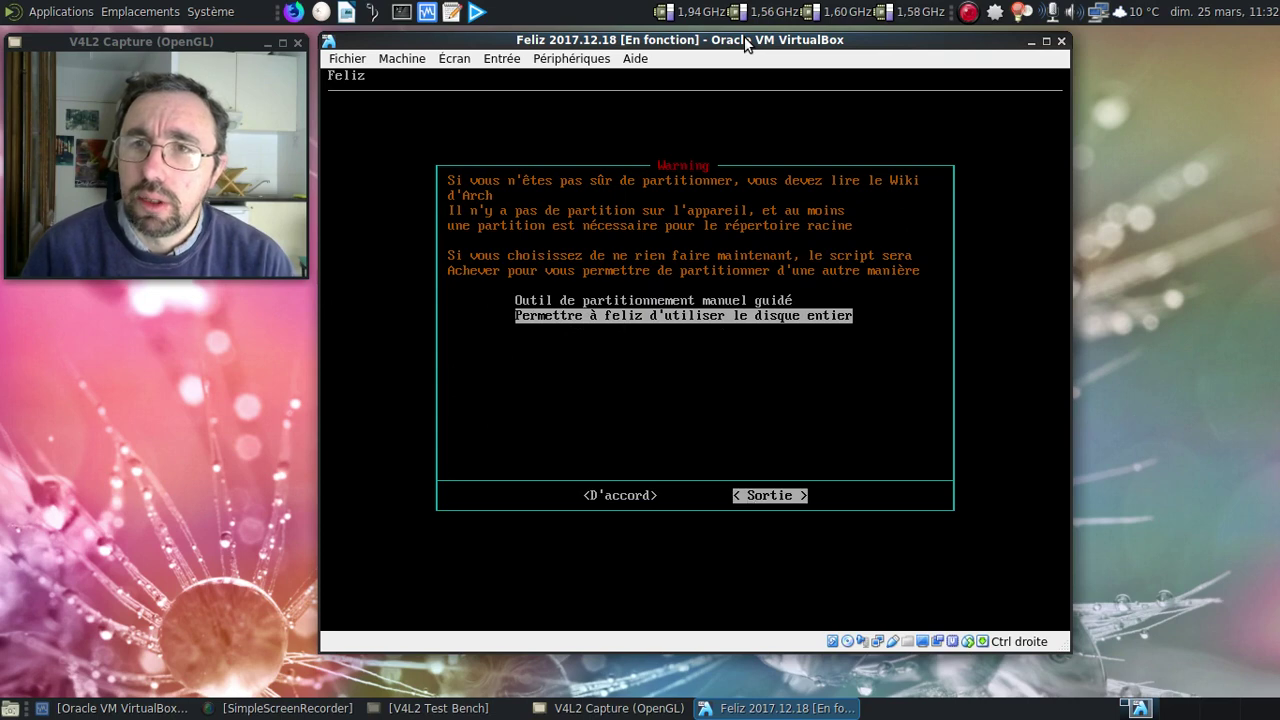
key("Return")
Choose the latest kernel with all new features and set Grub to be installed on /dev/sda
key("Down")
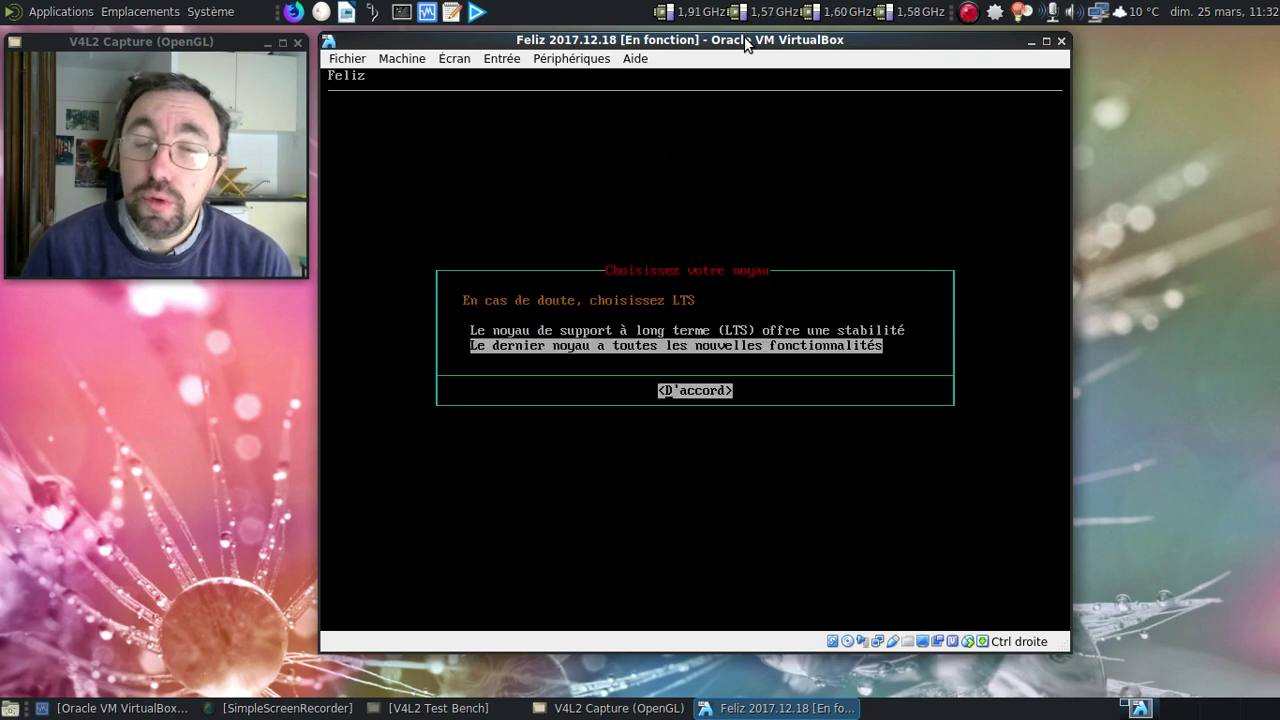
key("Return")
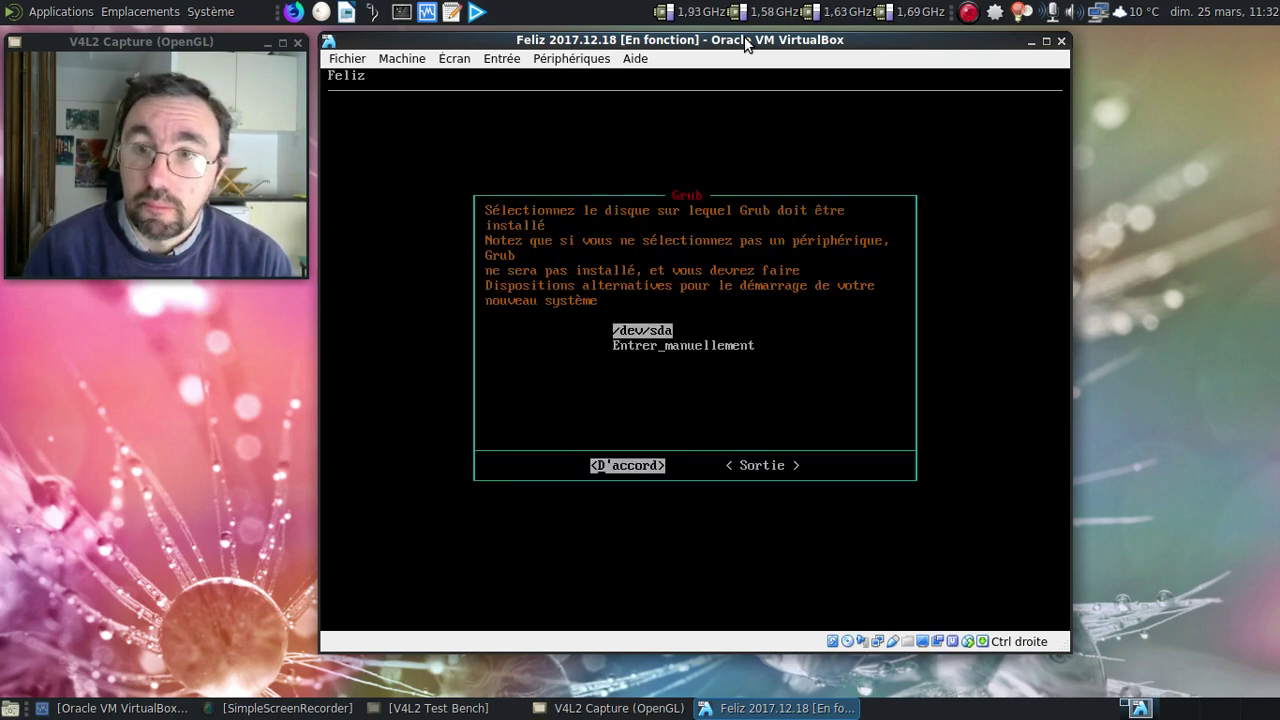
key("Return")
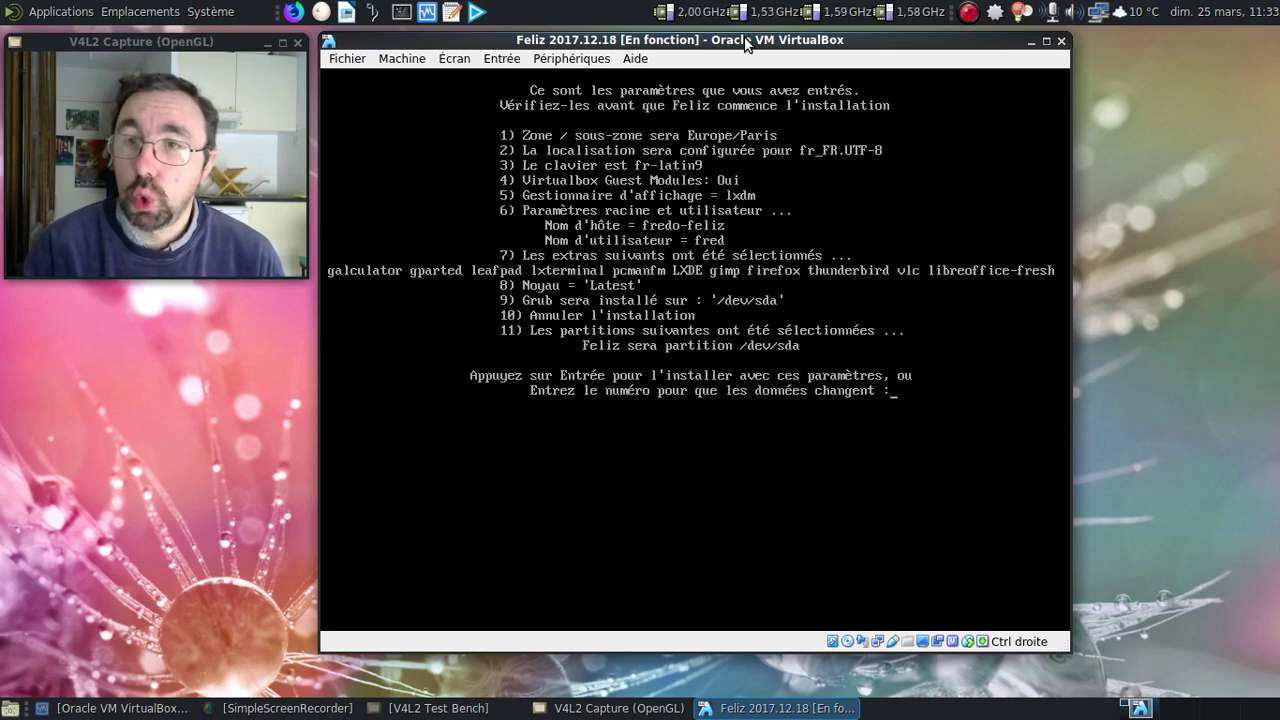
Accept the summarized parameters and start the Arch Linux installation
key("Return")
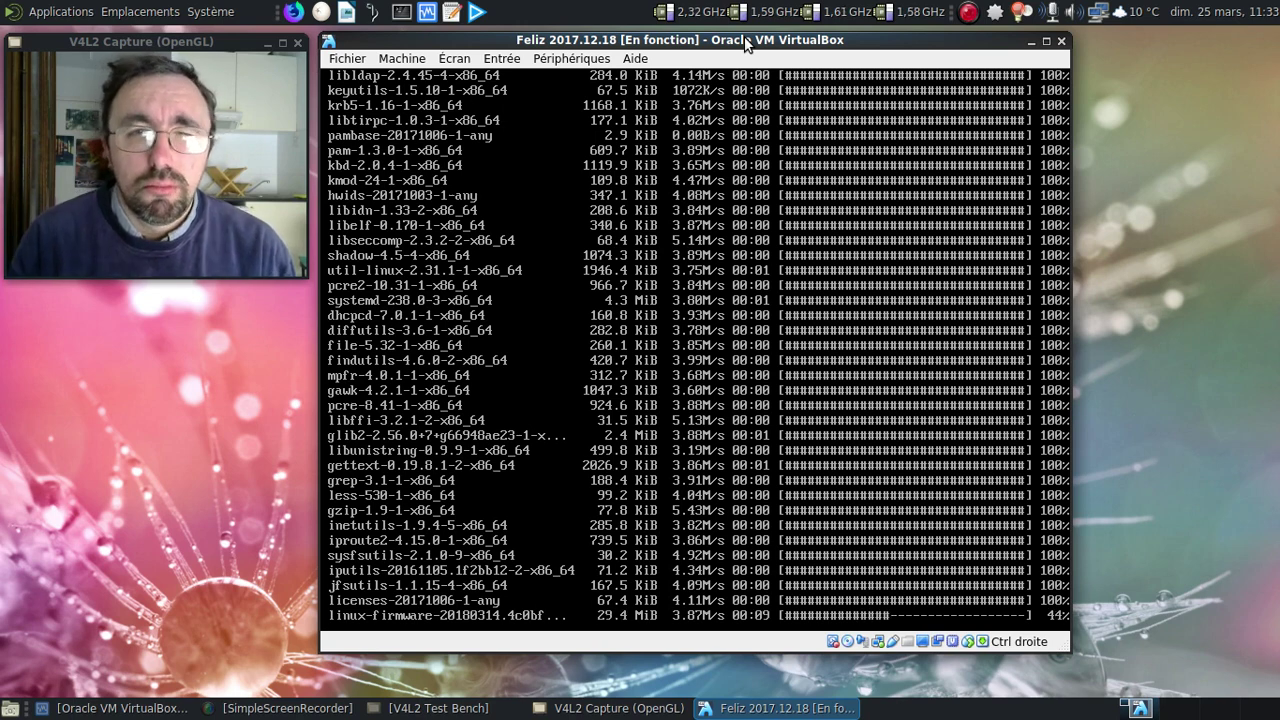
right_click(967, 15)
left_click(1001, 84)
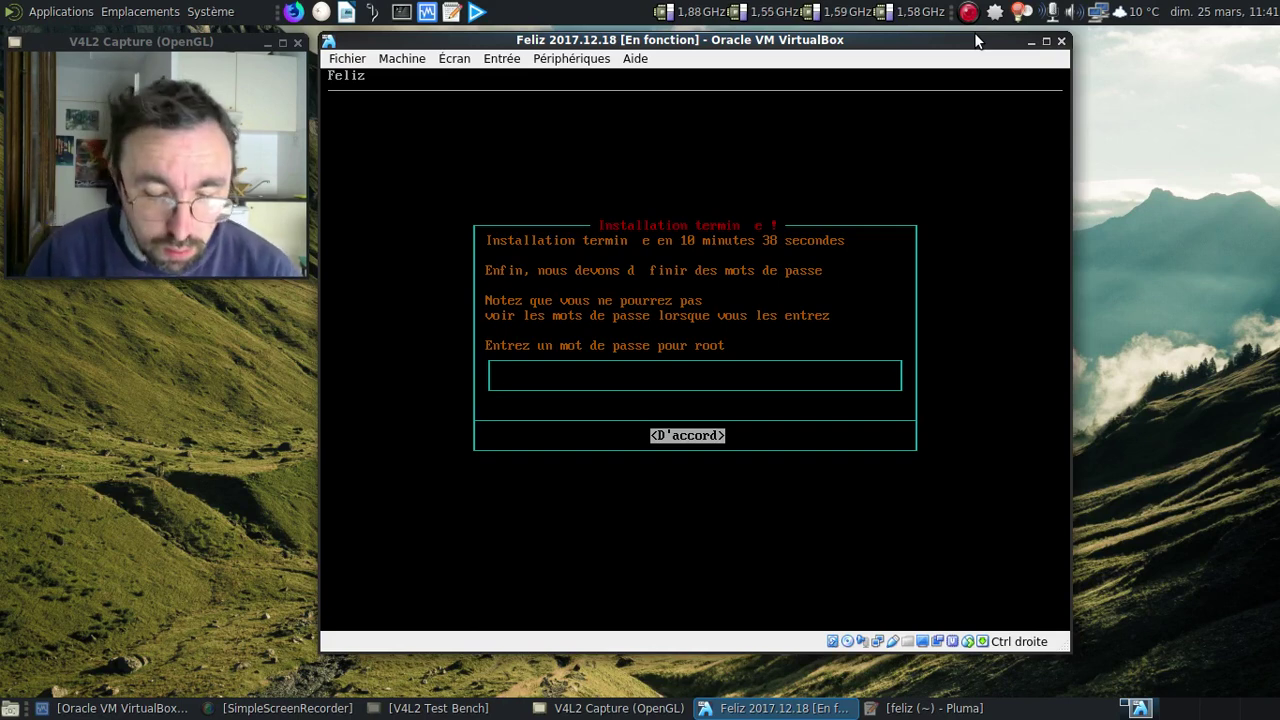
Enter the root password for the new system and re-enter it as confirmation
type("*********")
key("Return")
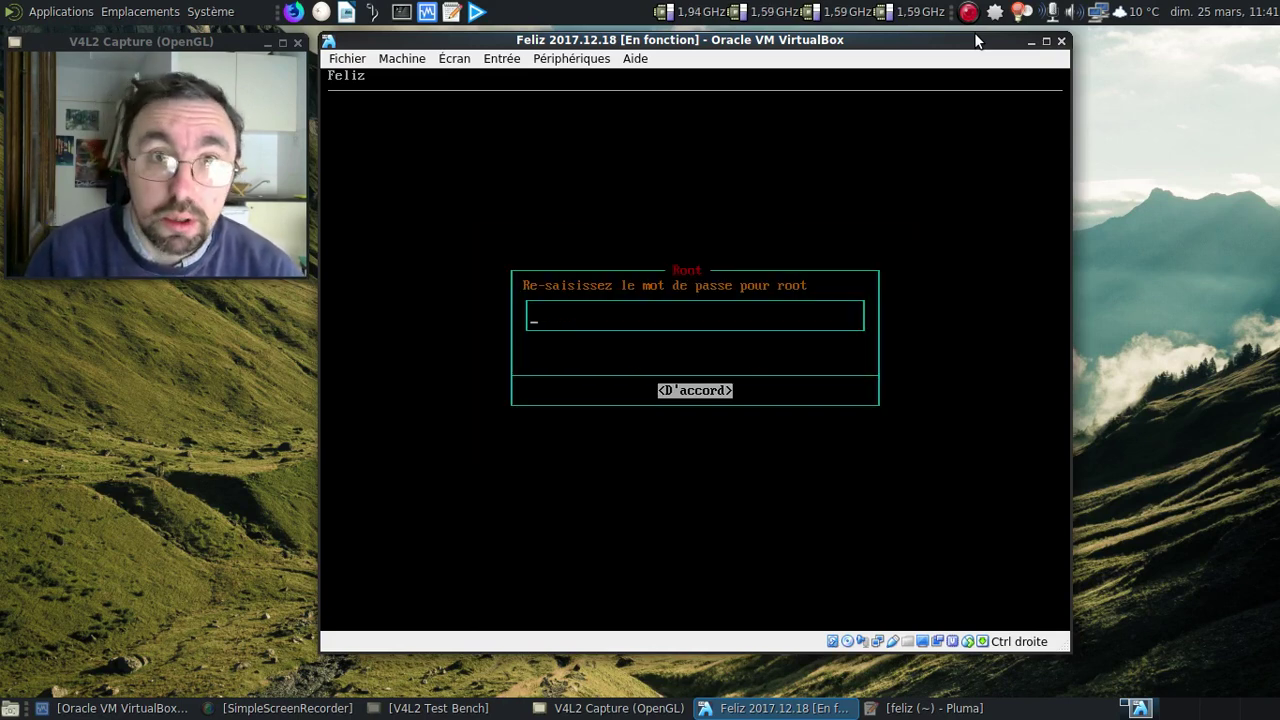
type("********")
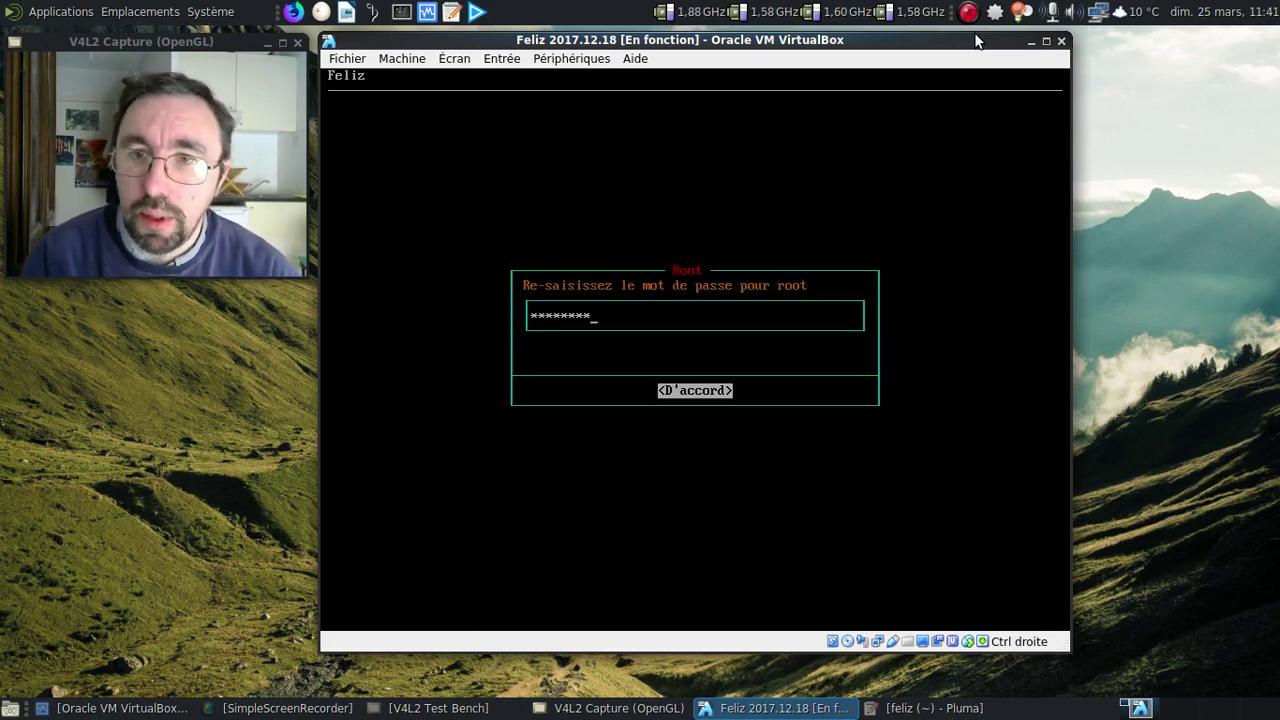
key("Return")
Enter the main user's account password and re-enter it as confirmation
type("*****")
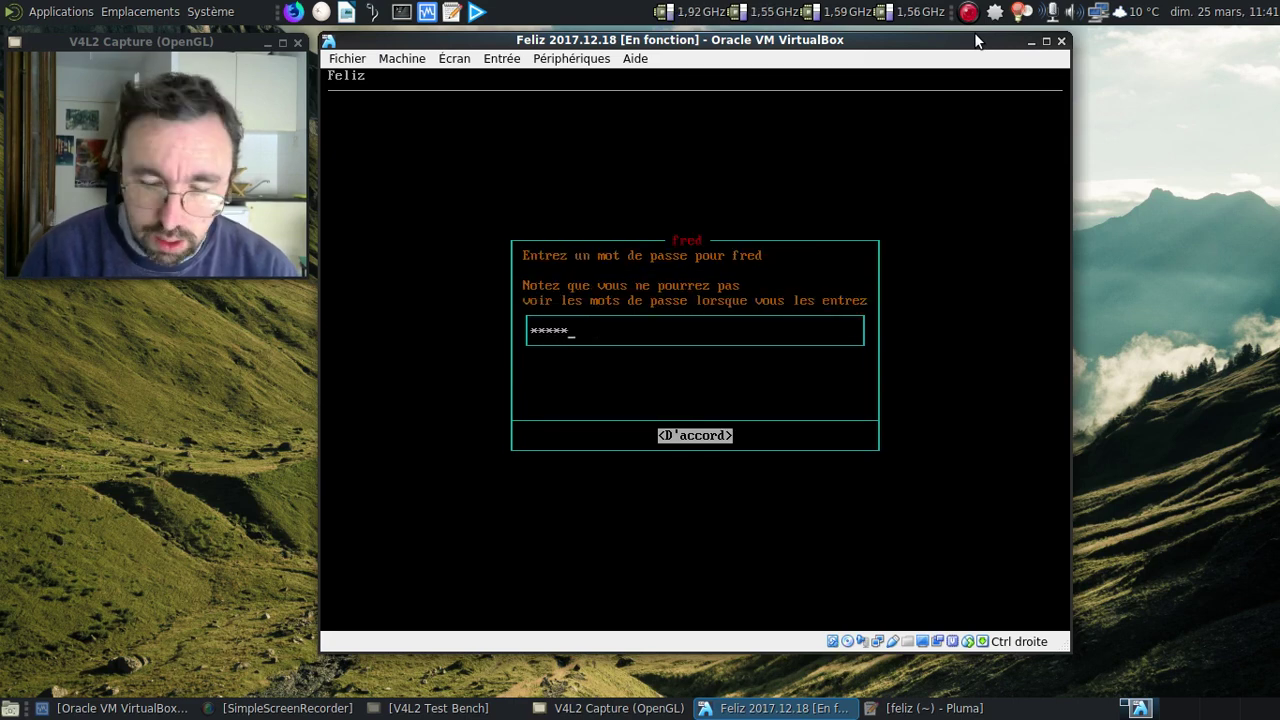
key("Return")
type("*******")
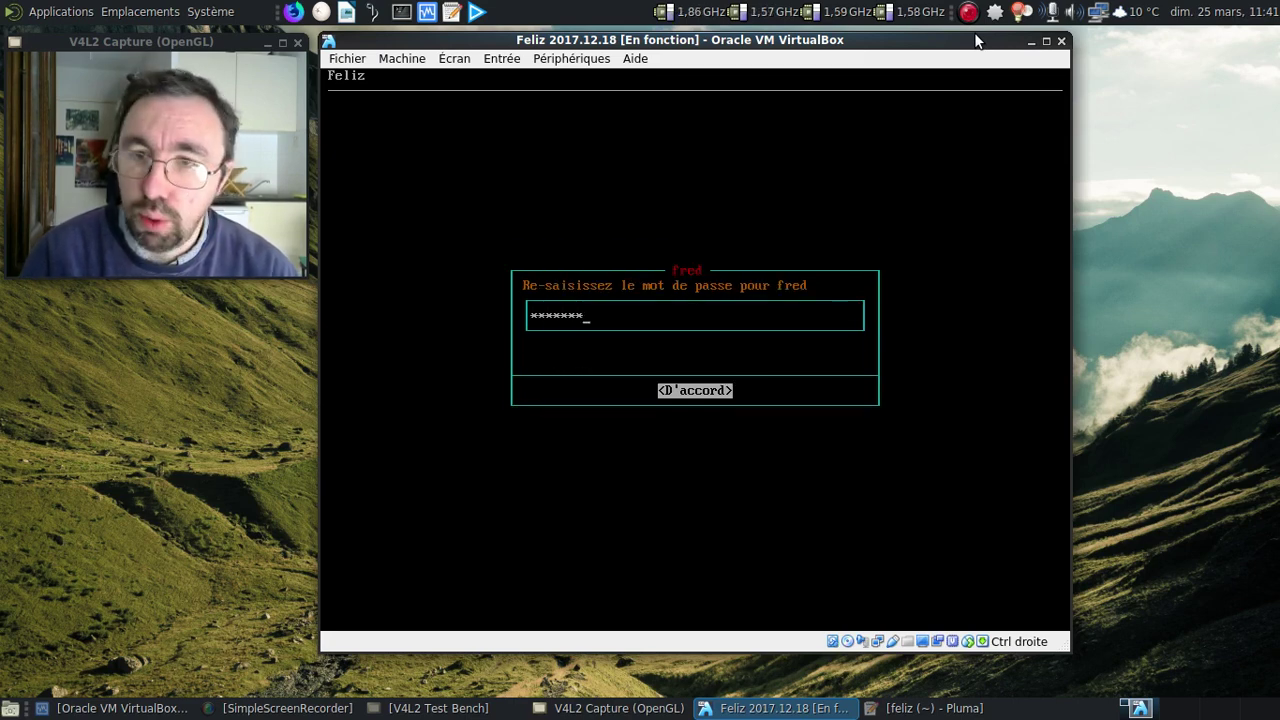
type("*")
key("Return")
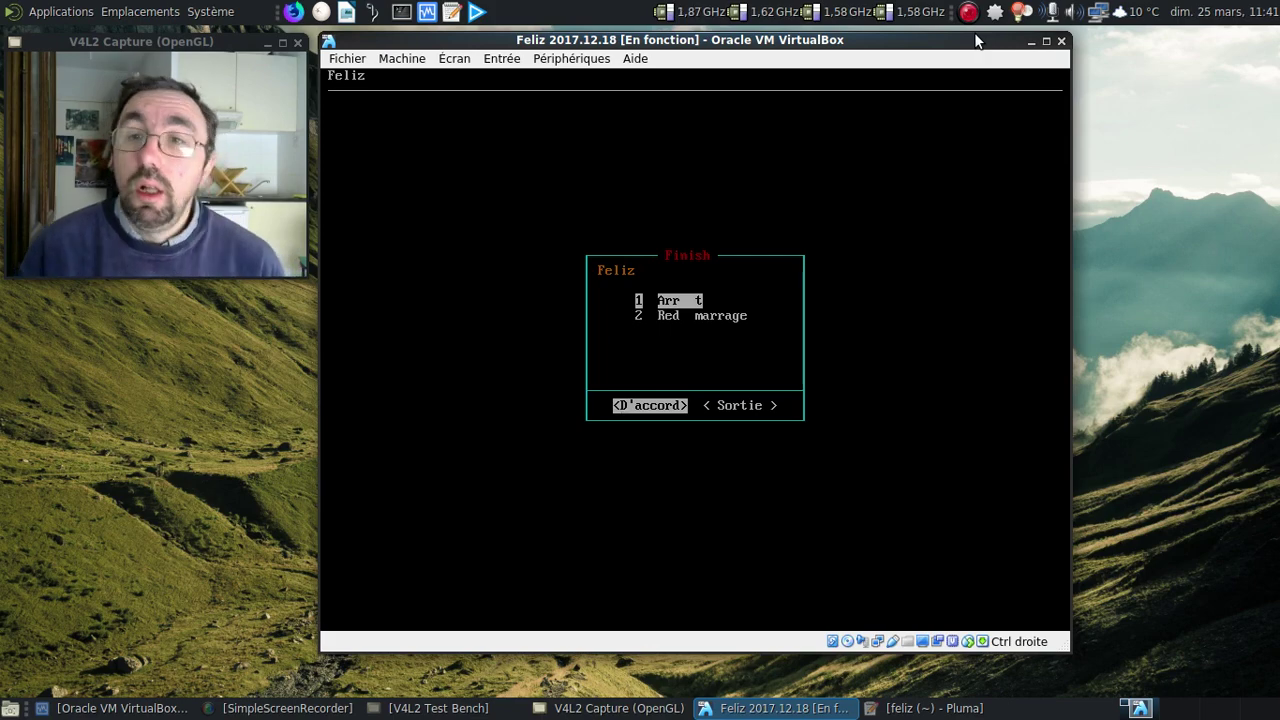
Finish the installer with Redémarrage and boot the Arch Linux entry in GRUB
key("Down")
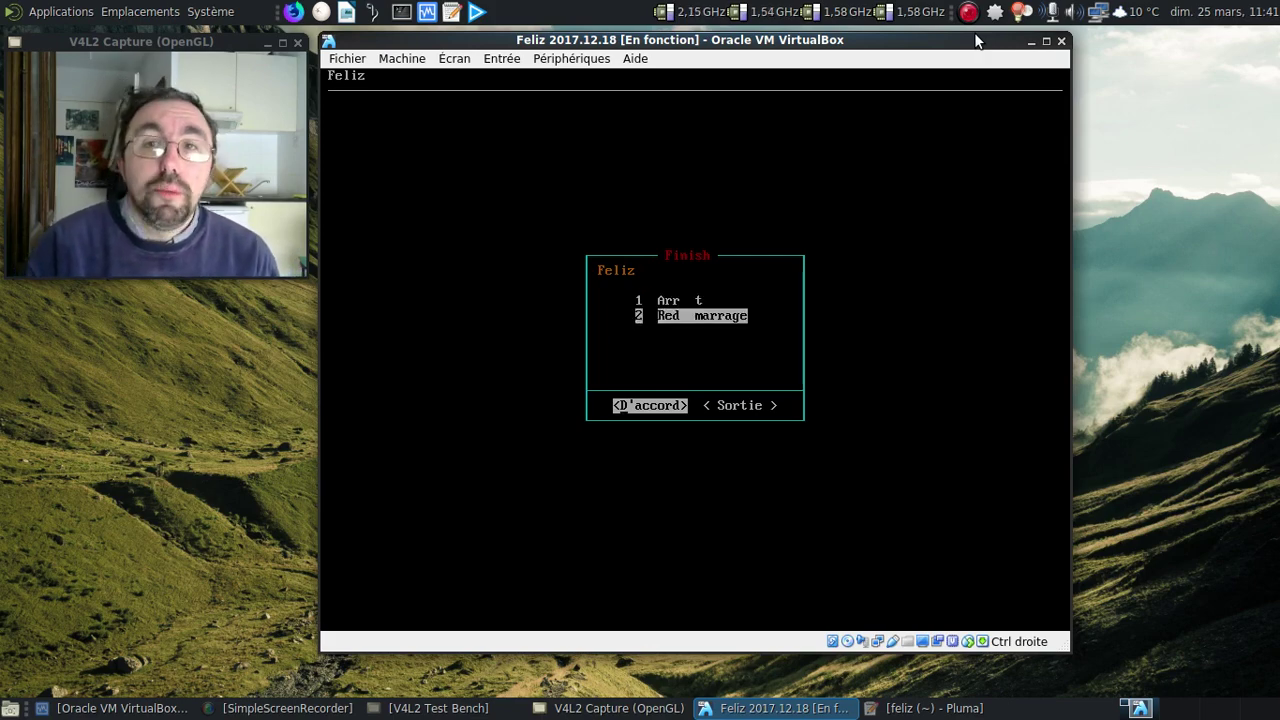
key("Return")
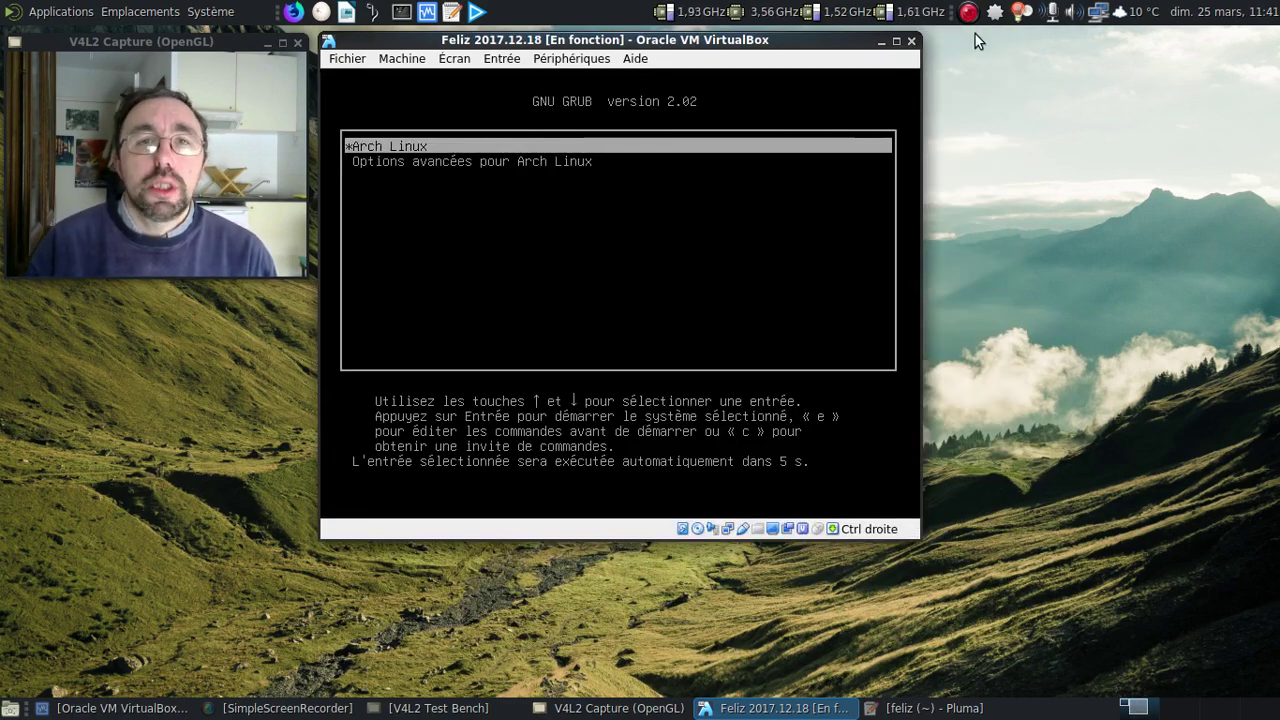
key("Return")
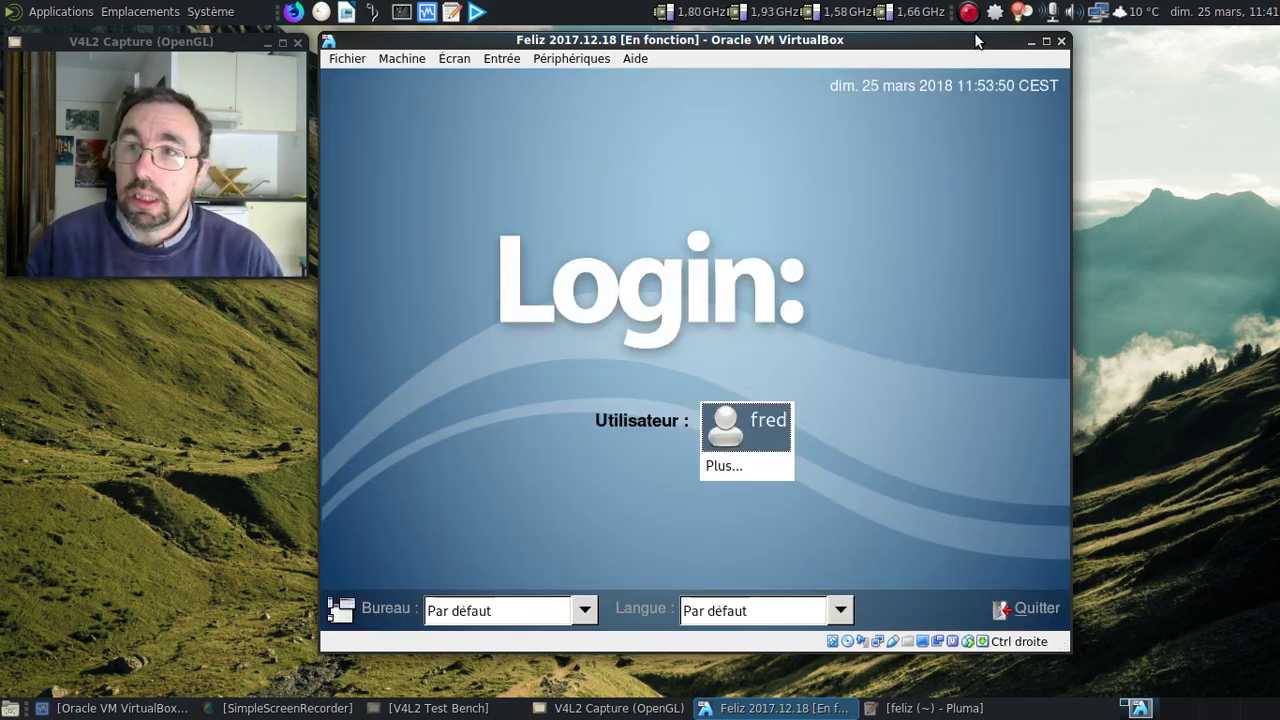
Log in as the main user with the account password, using the LXDE desktop and the fr_FR français (France) language
left_click(782, 422)
left_click(584, 610)
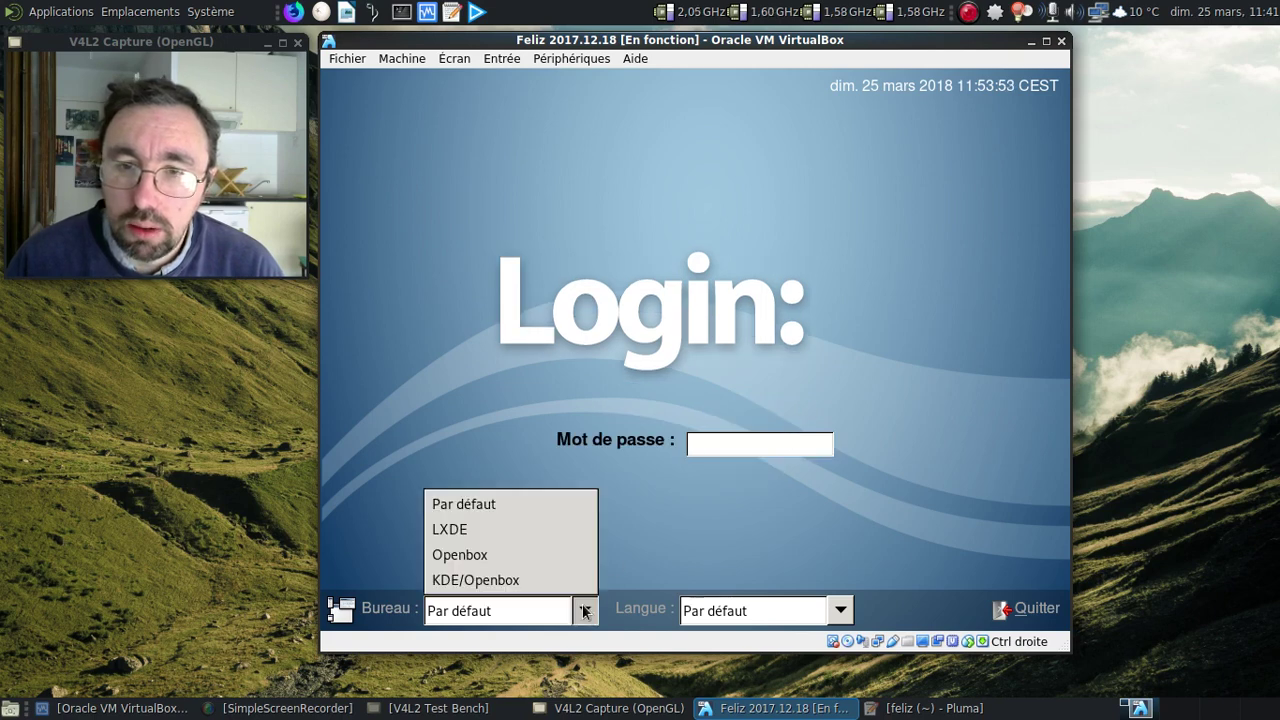
left_click(529, 540)
left_click(838, 610)
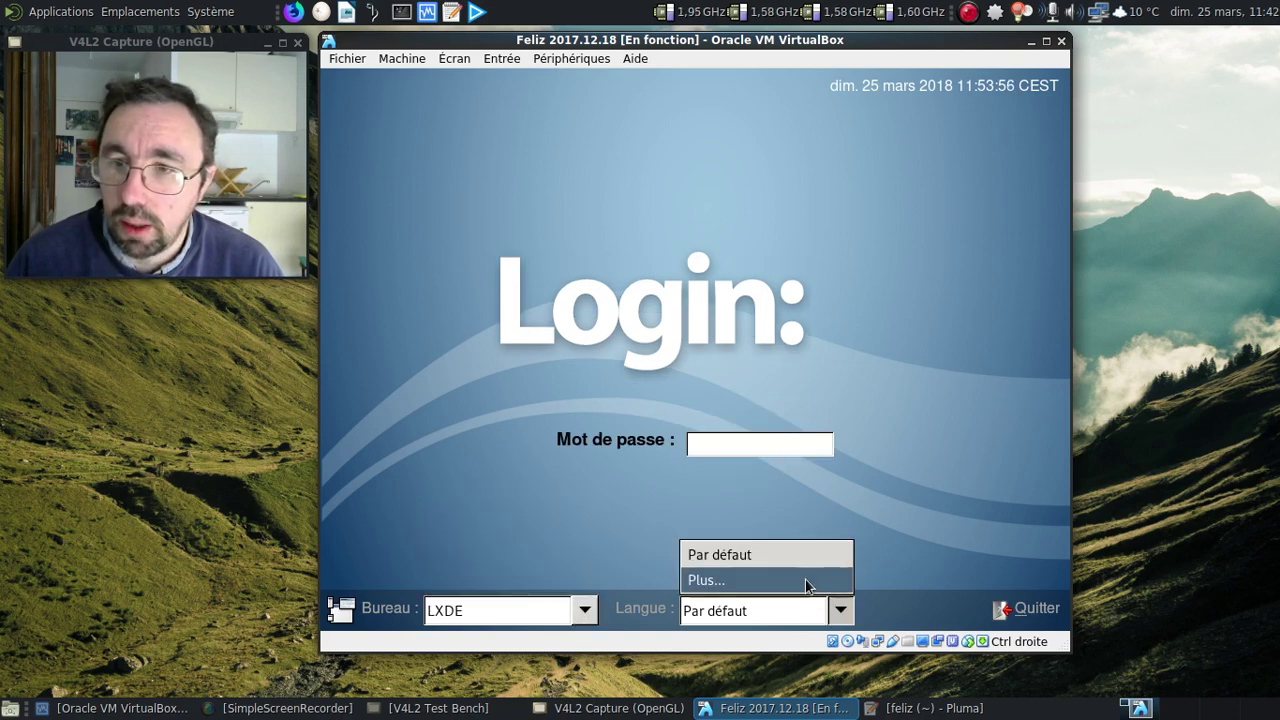
left_click(803, 576)
left_click(855, 571)
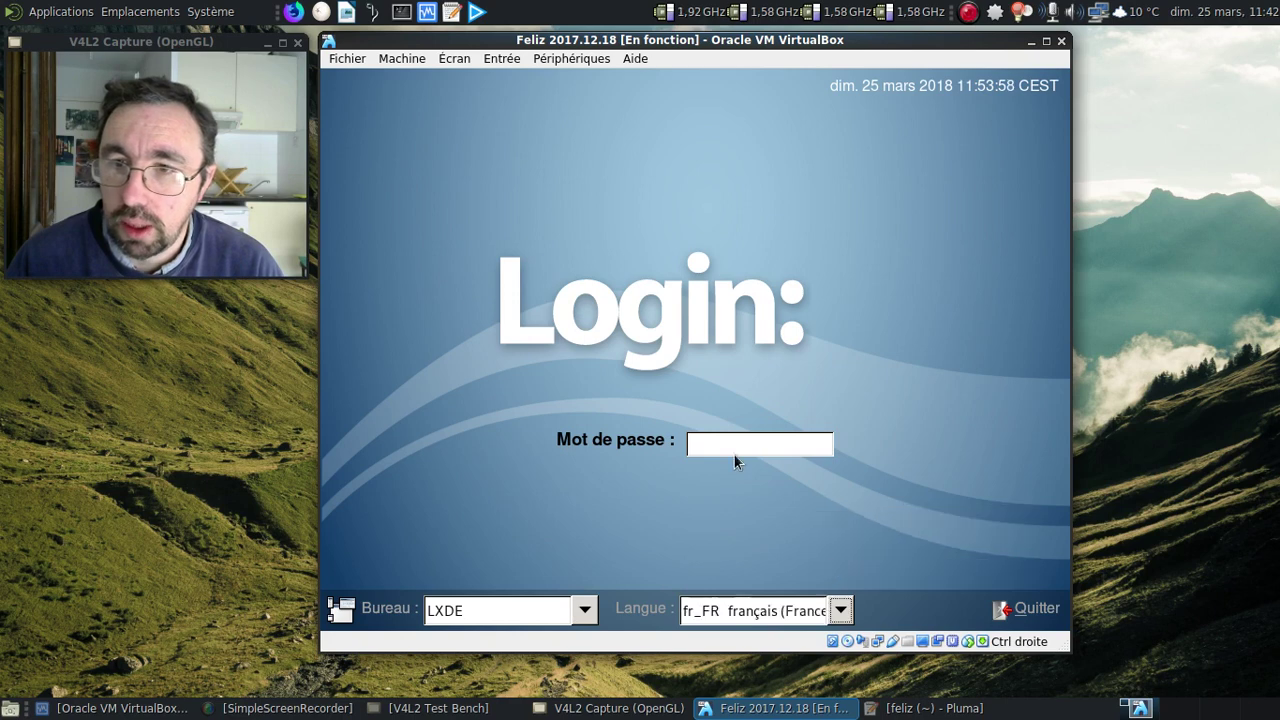
type("••••••••")
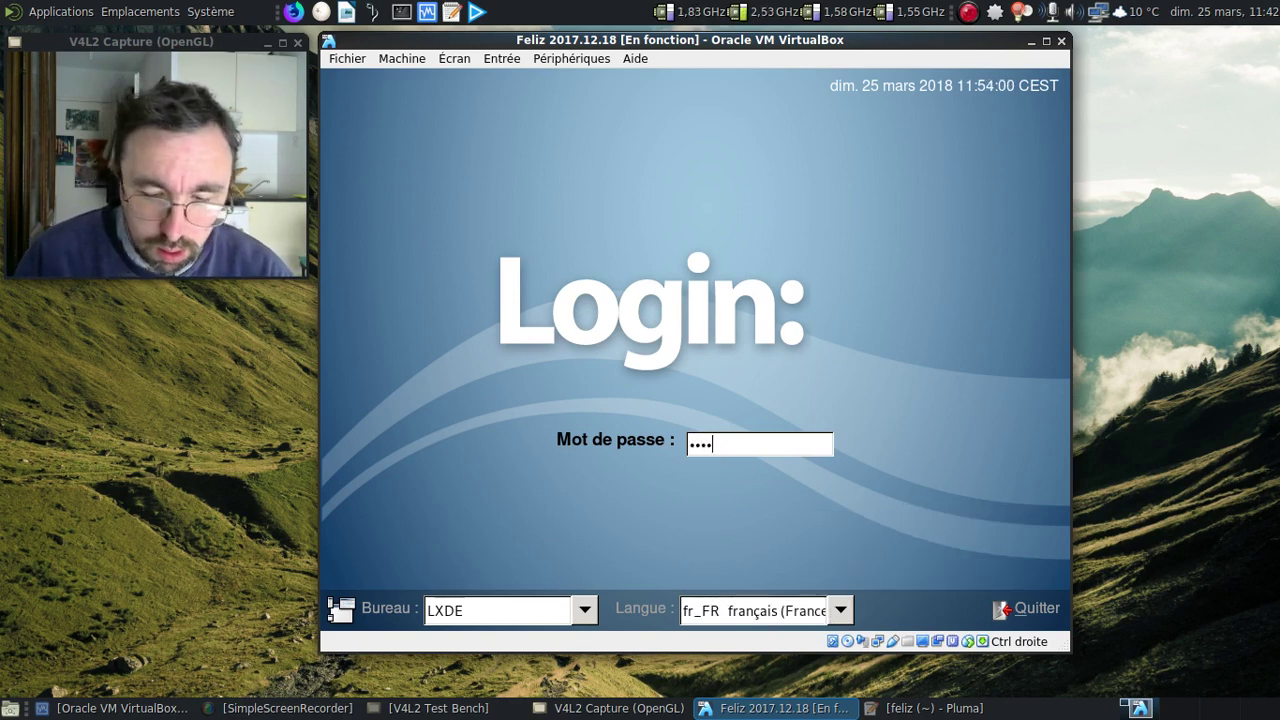
key("Return")
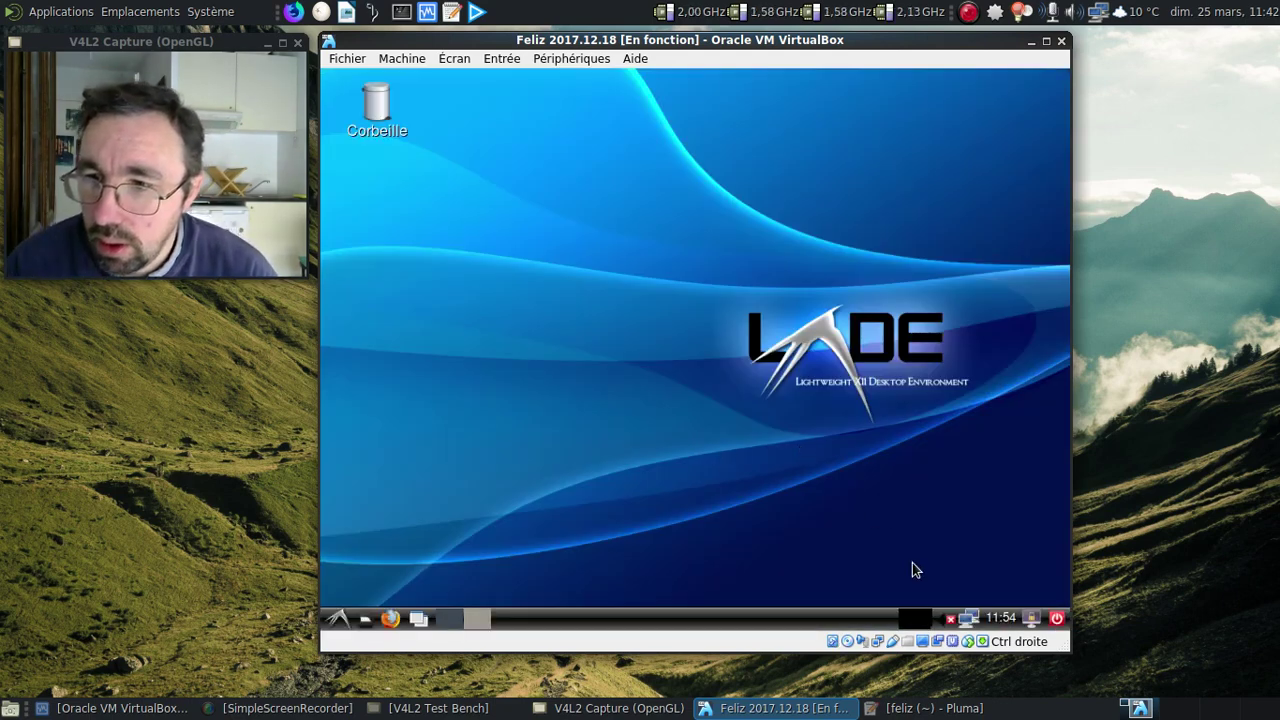
Unmute the sound volume on the LXDE desktop by disabling Sourdine
left_click(951, 621)
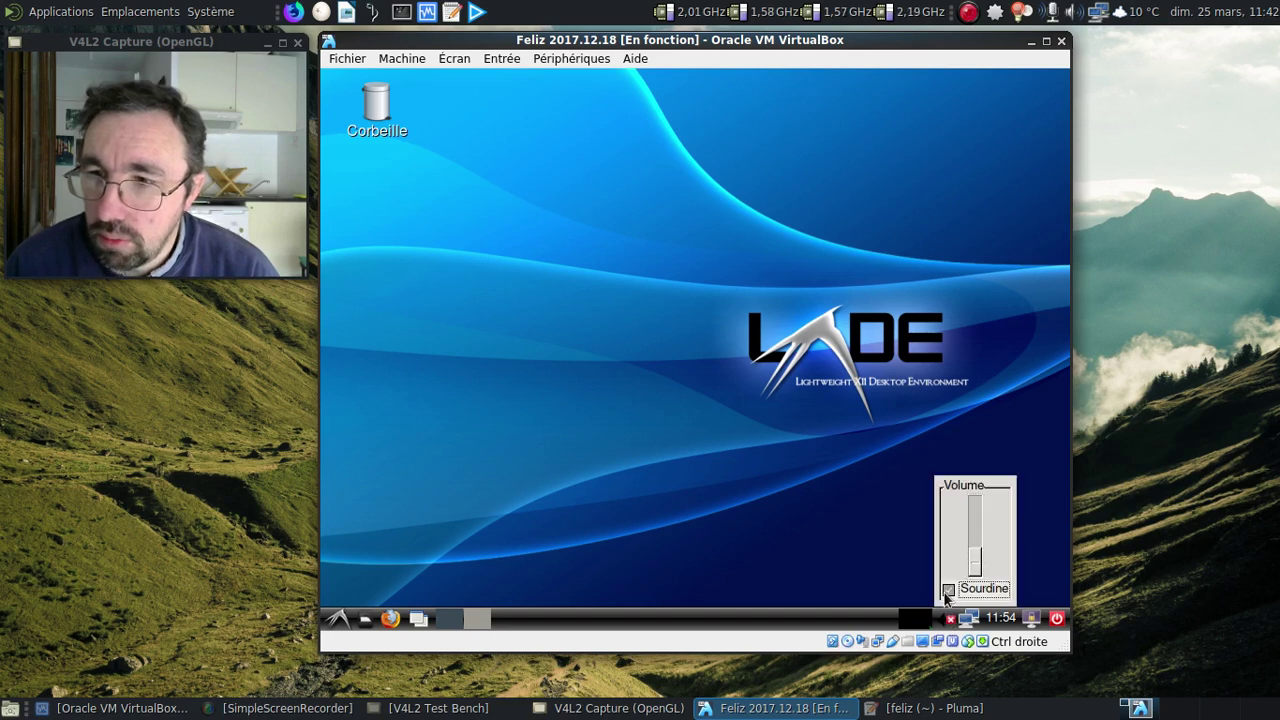
left_click(821, 488)
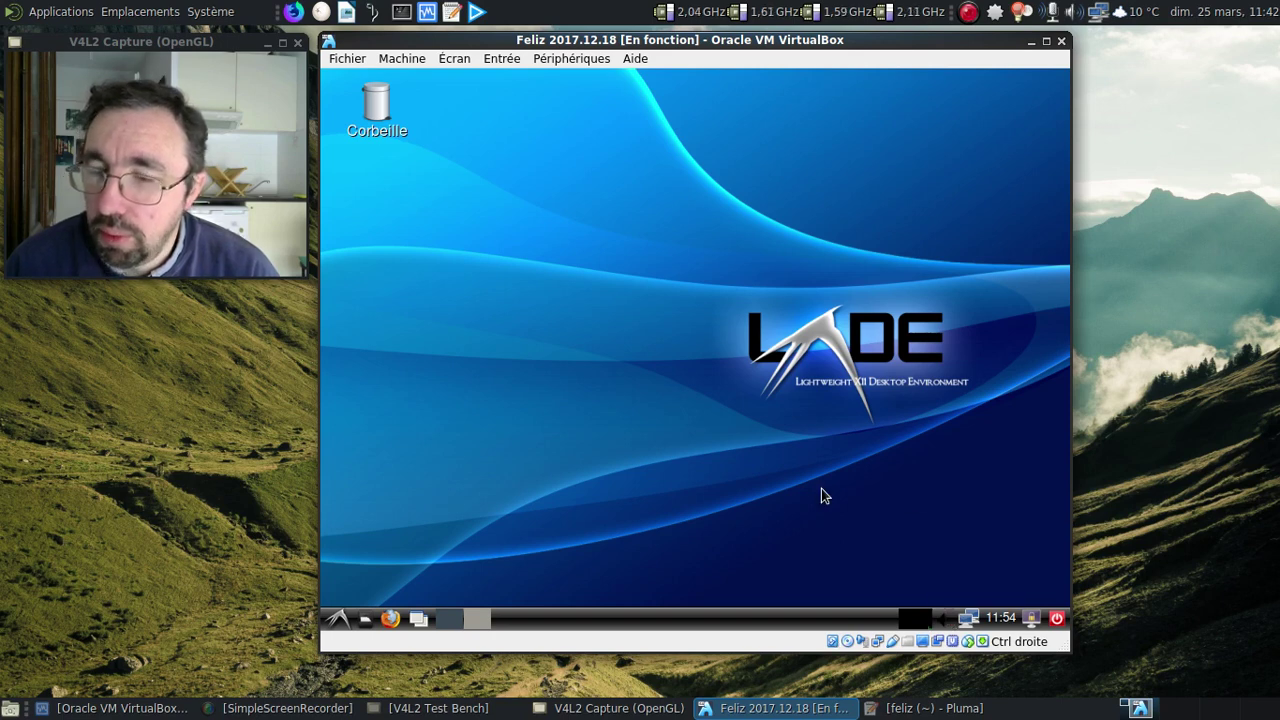
Open the PCManFM file manager from the system tools of the LXDE desktop
left_click(333, 616)
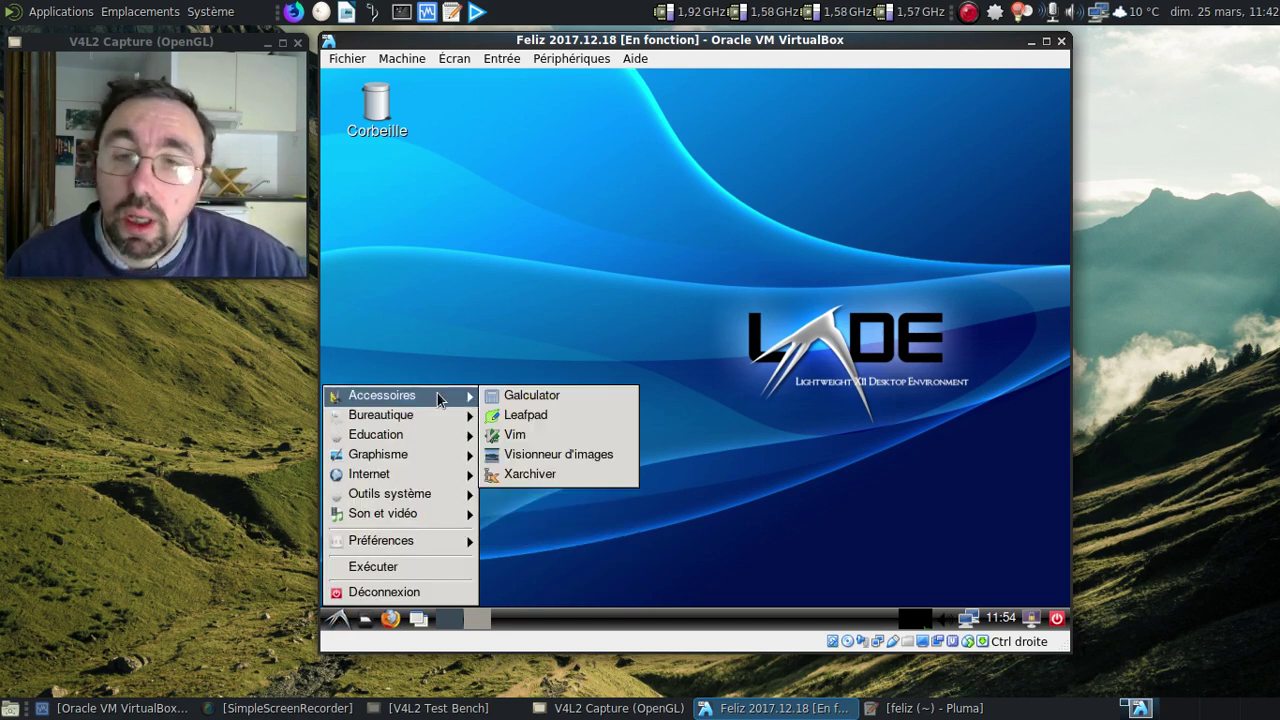
mouse_move(428, 464)
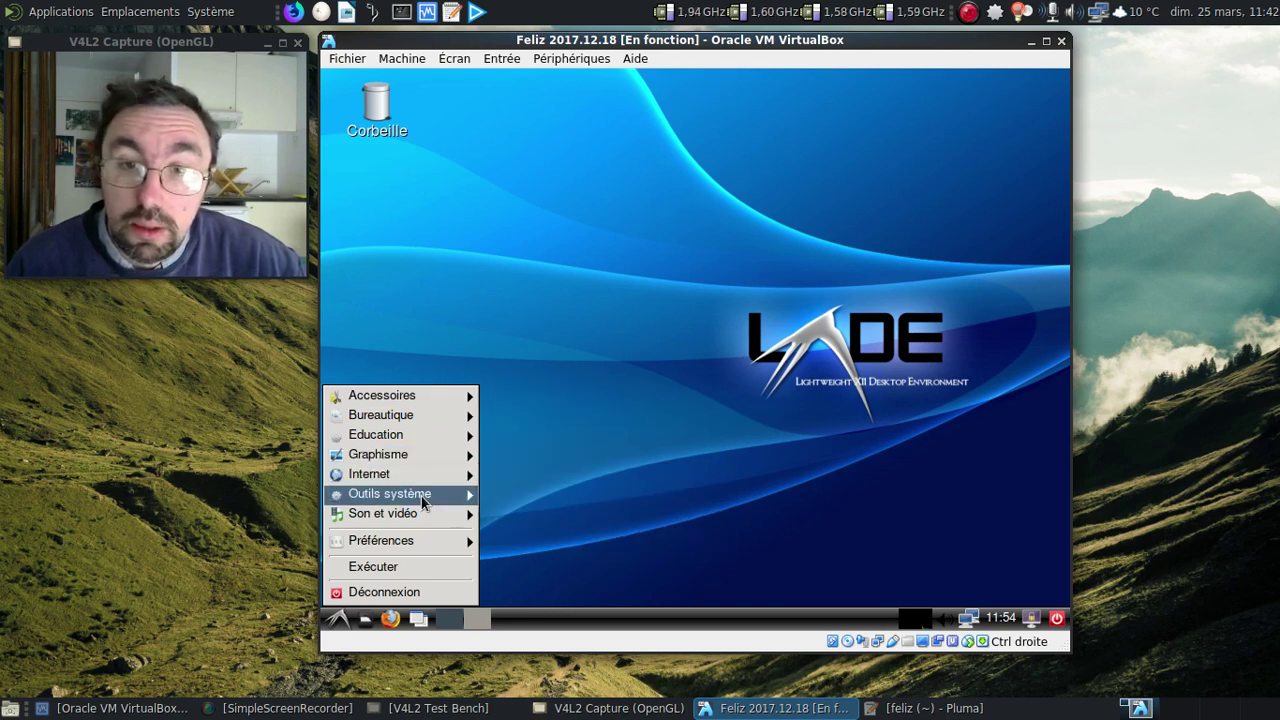
mouse_move(422, 496)
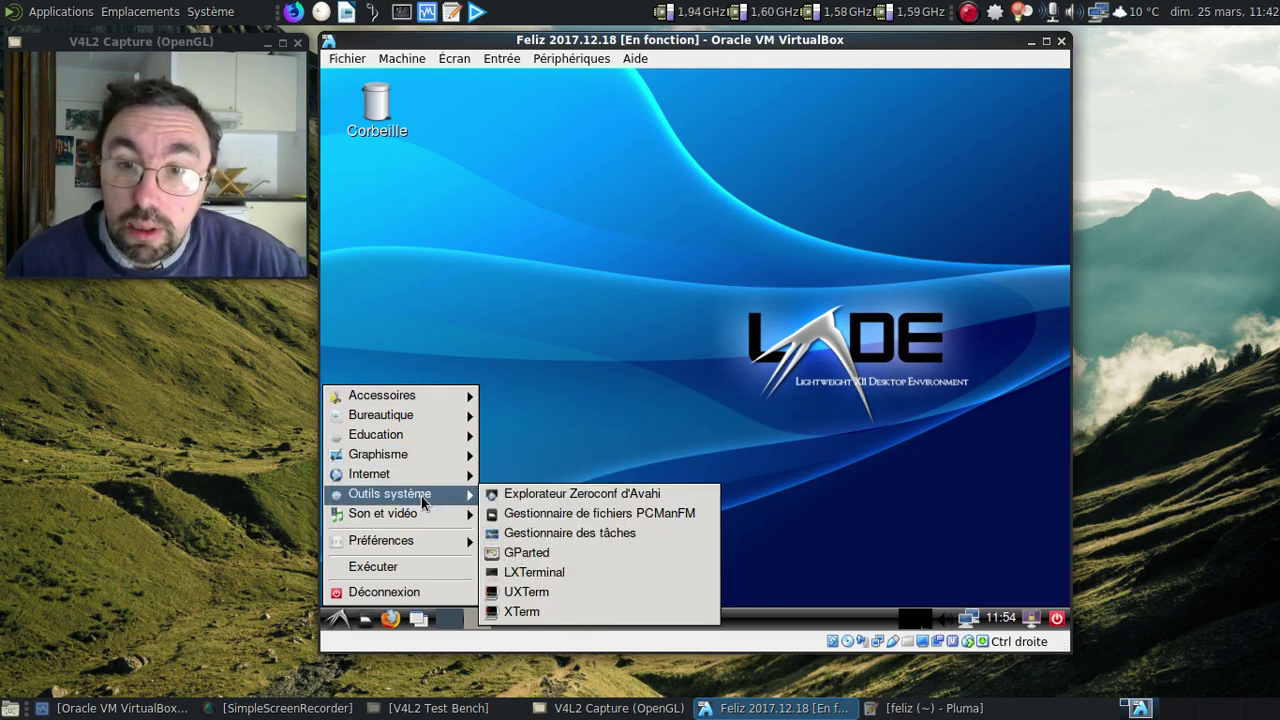
left_click(545, 515)
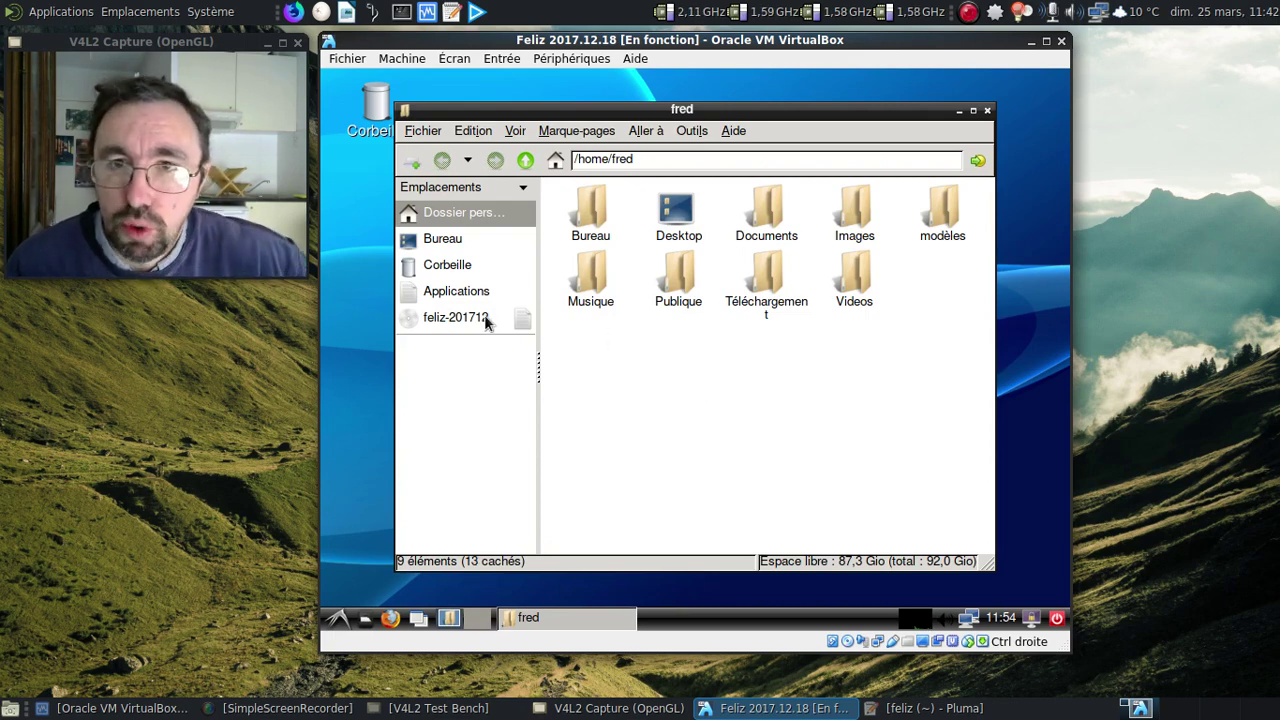
Set the terminal emulator to lxterminal in the file manager's advanced preferences and close them
left_click(468, 134)
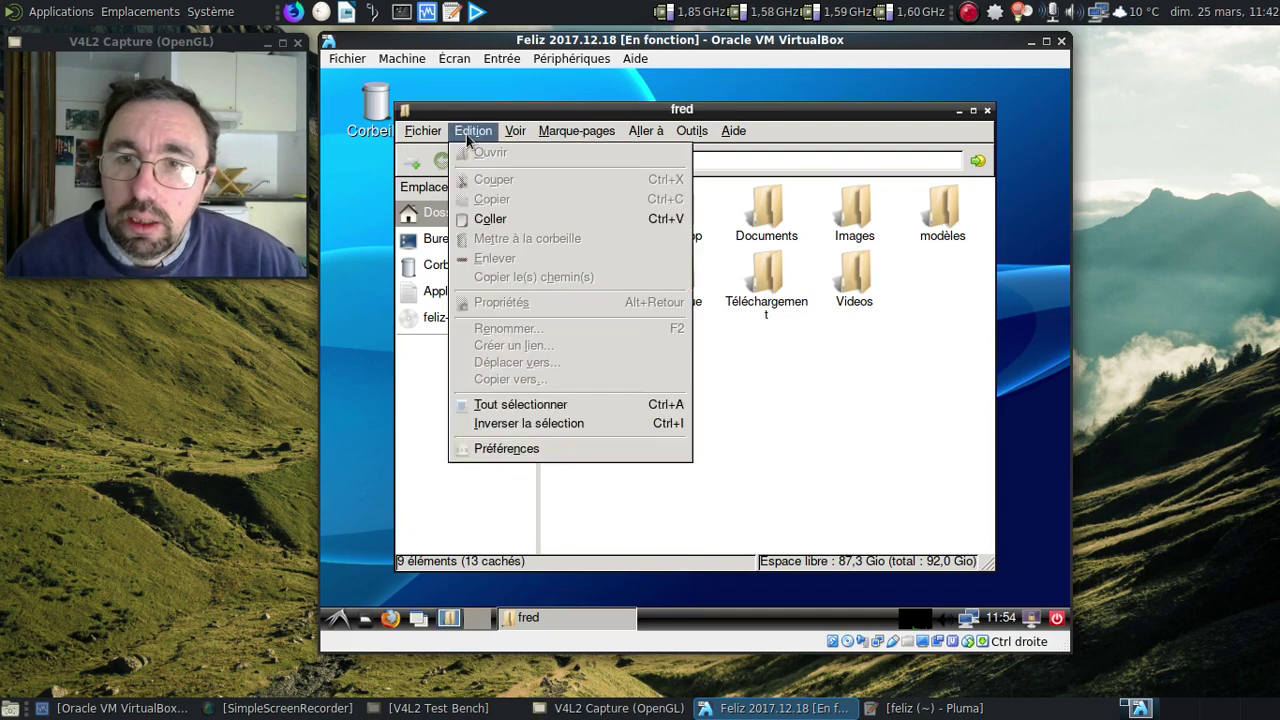
left_click(501, 452)
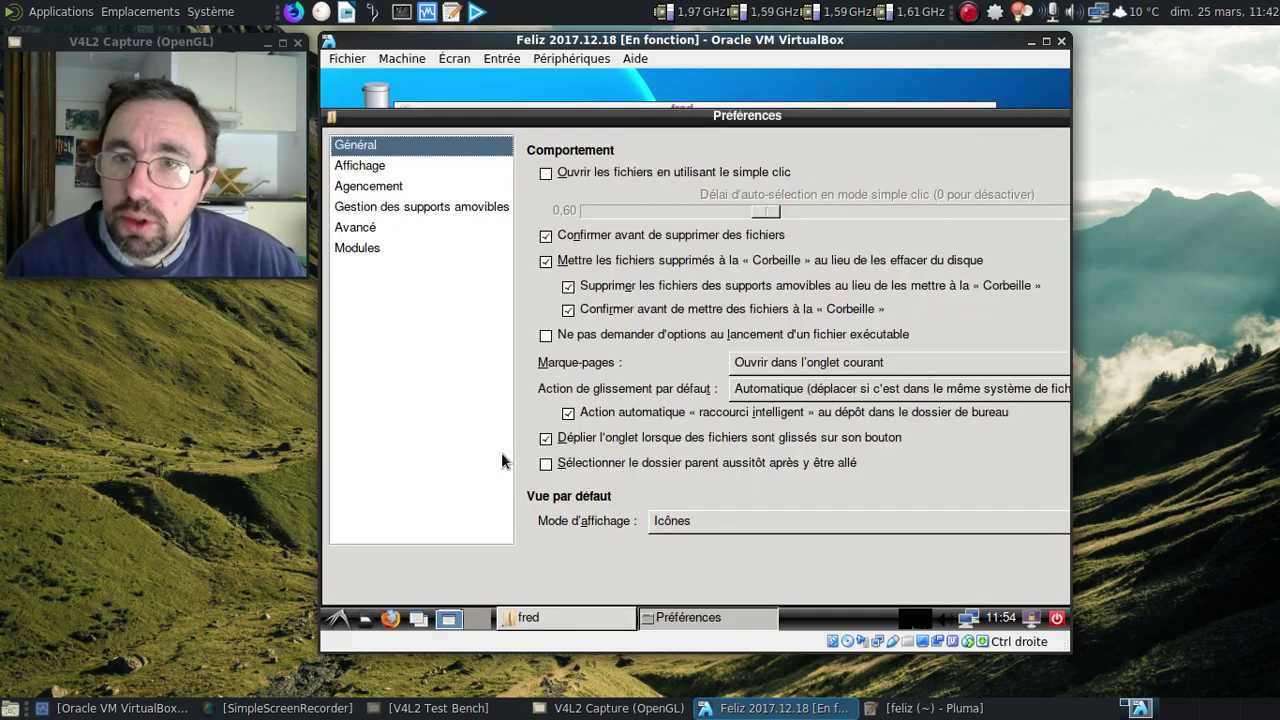
left_click(391, 232)
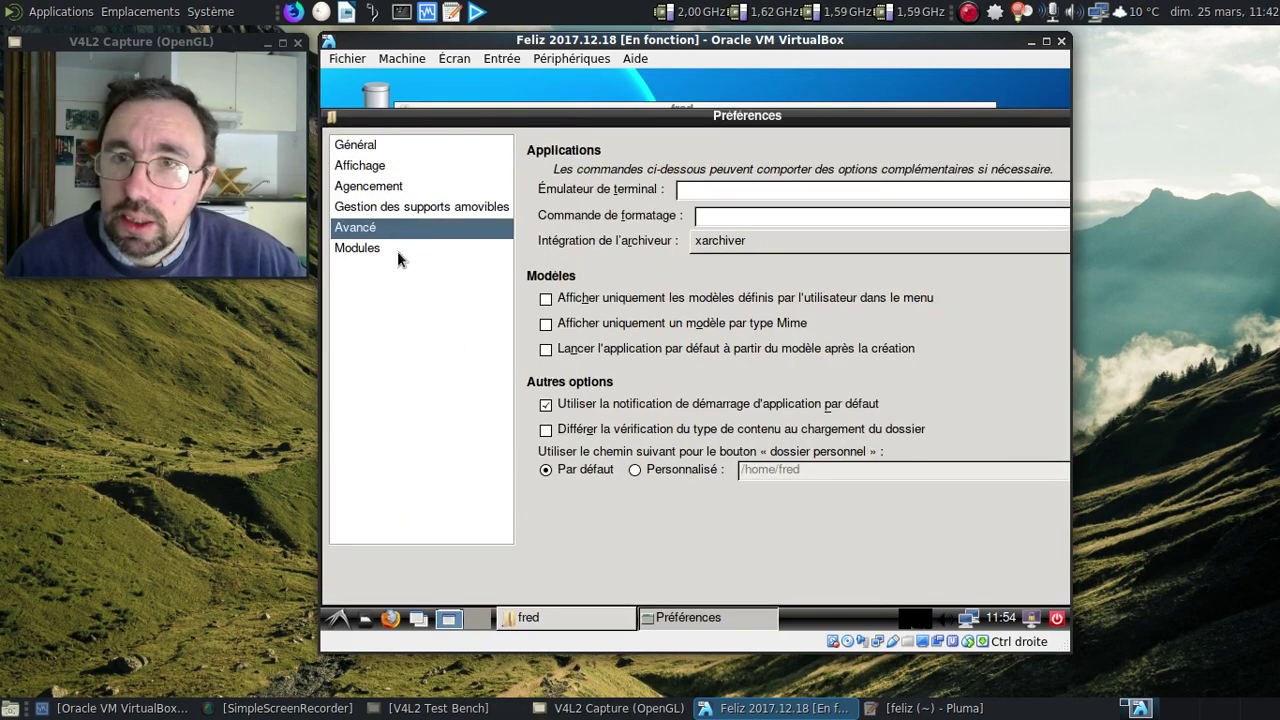
left_click(397, 251)
left_click(390, 230)
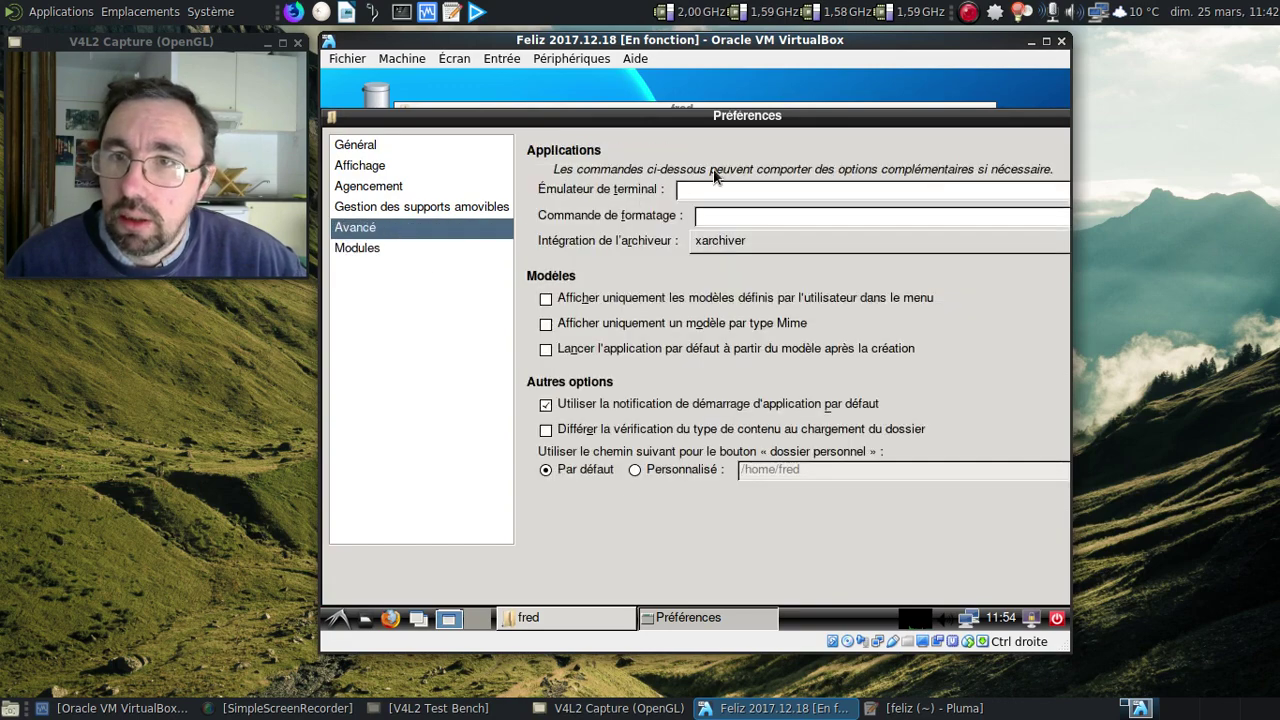
left_click(720, 188)
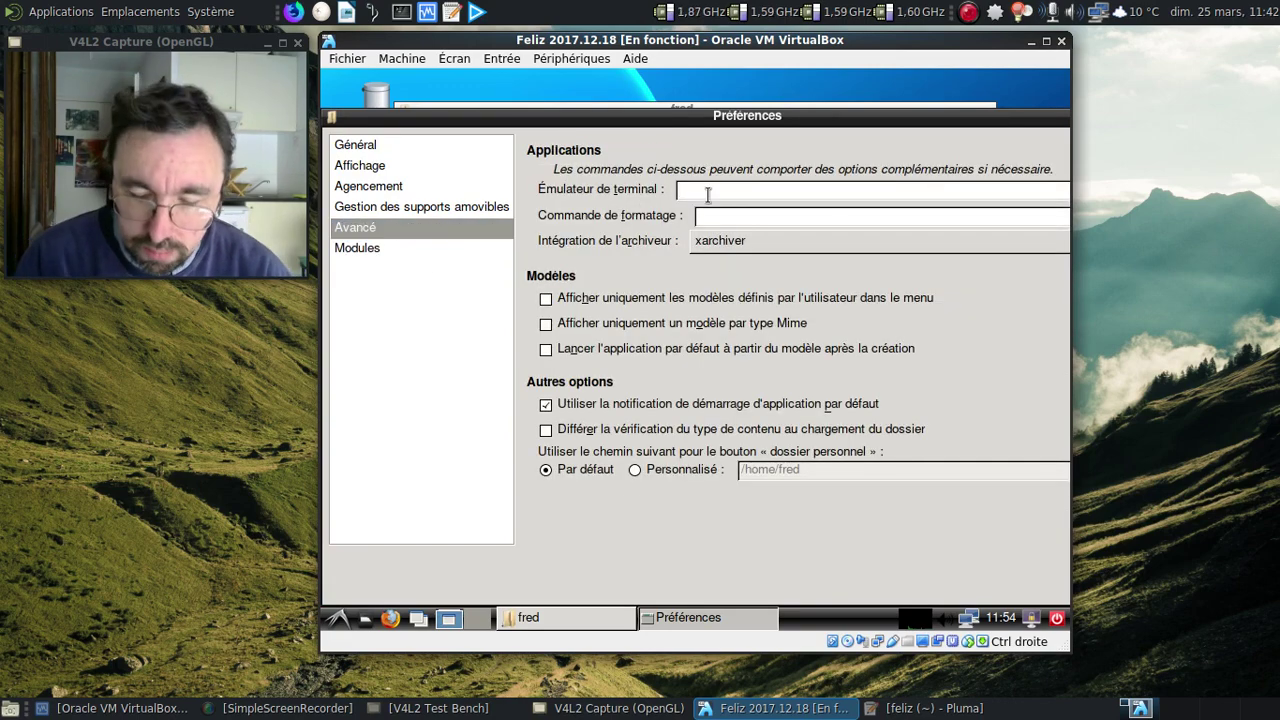
type("lx")
key("BackSpace")
key("BackSpace")
key("BackSpace")
key("BackSpace")
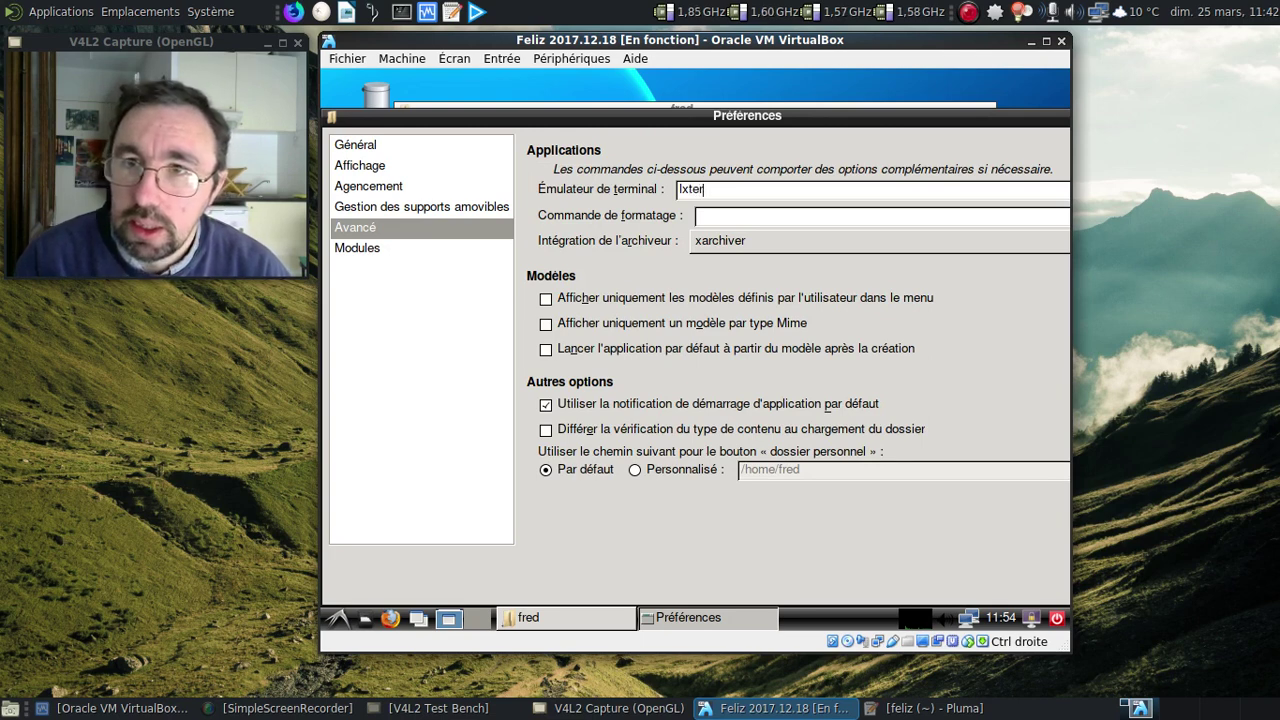
type("termi")
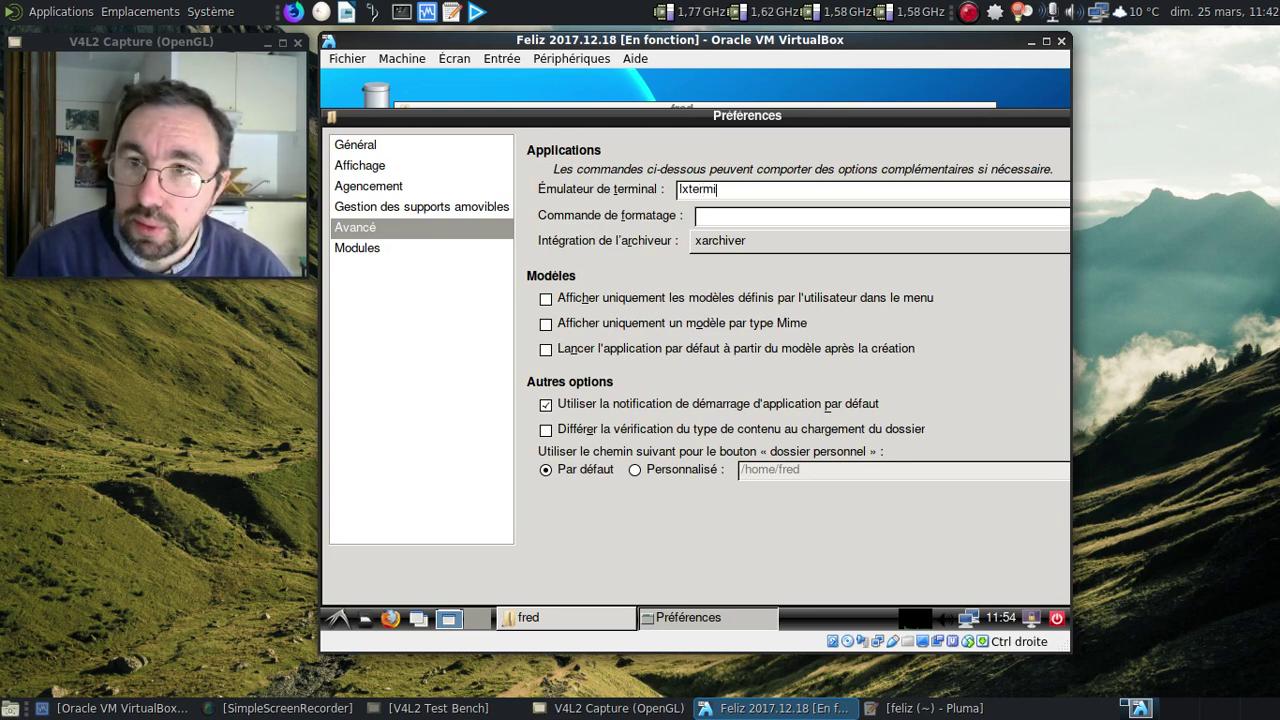
type("nal")
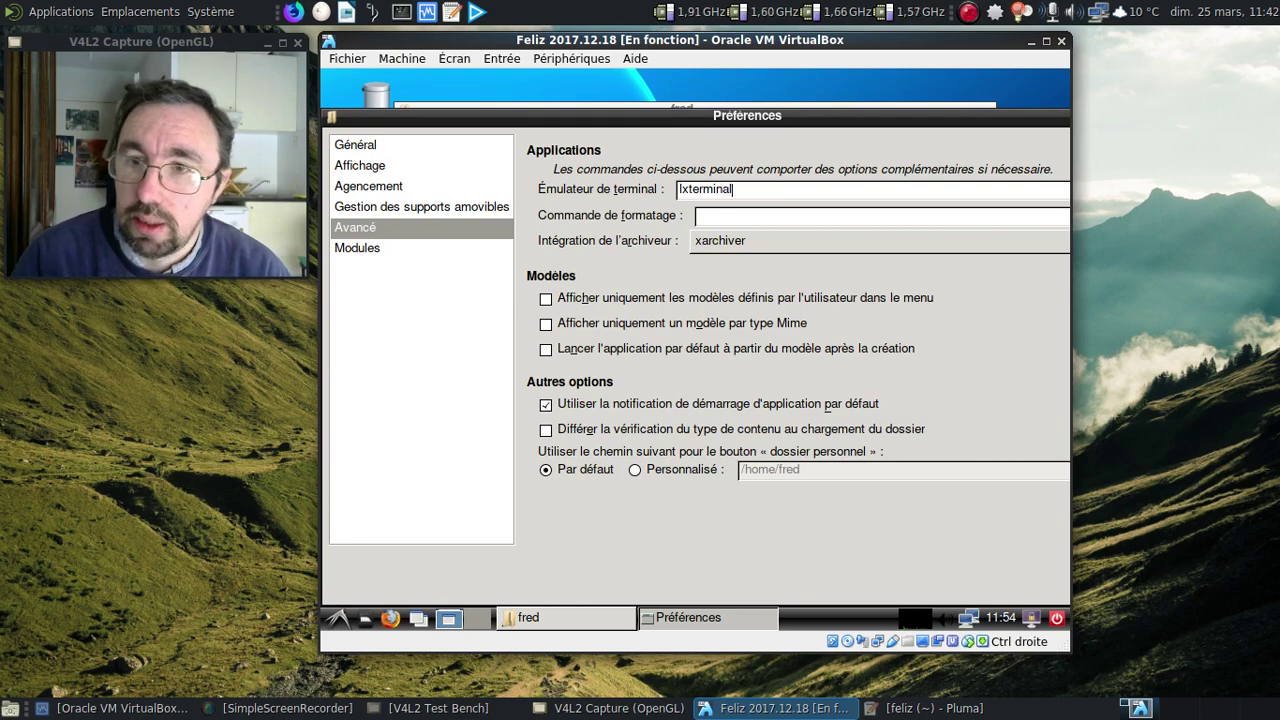
double_click(755, 116)
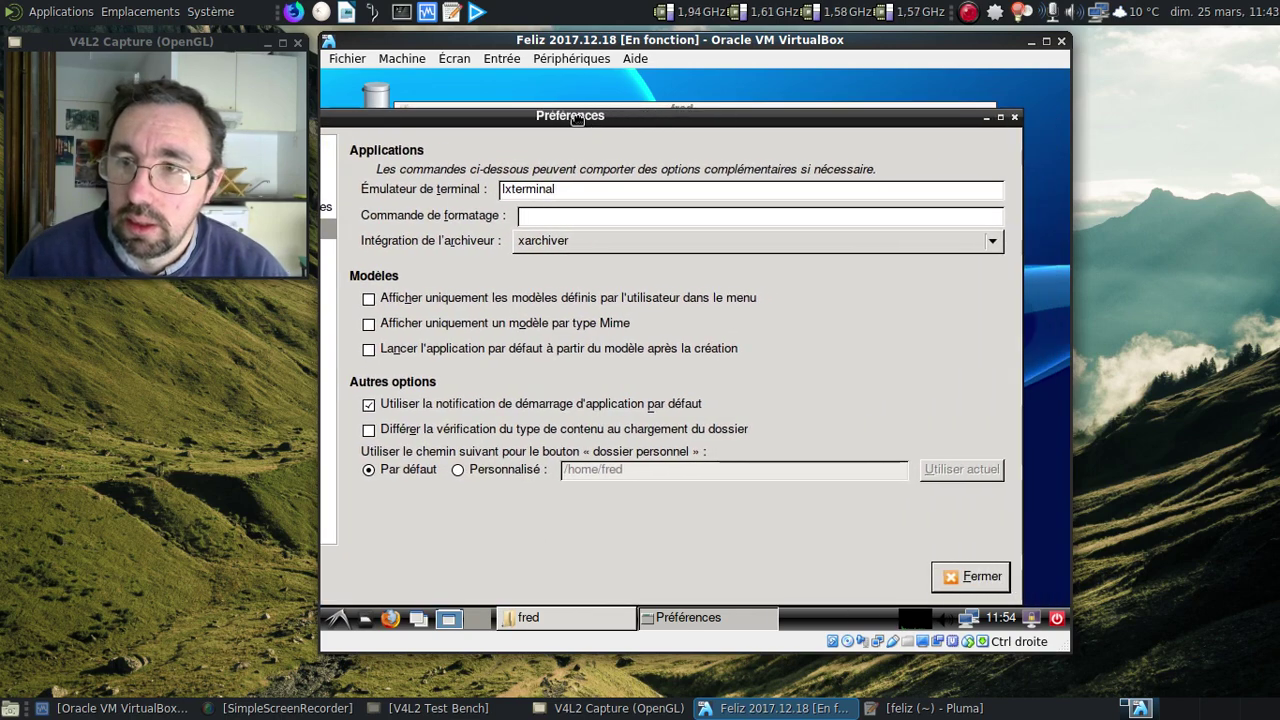
left_click(903, 580)
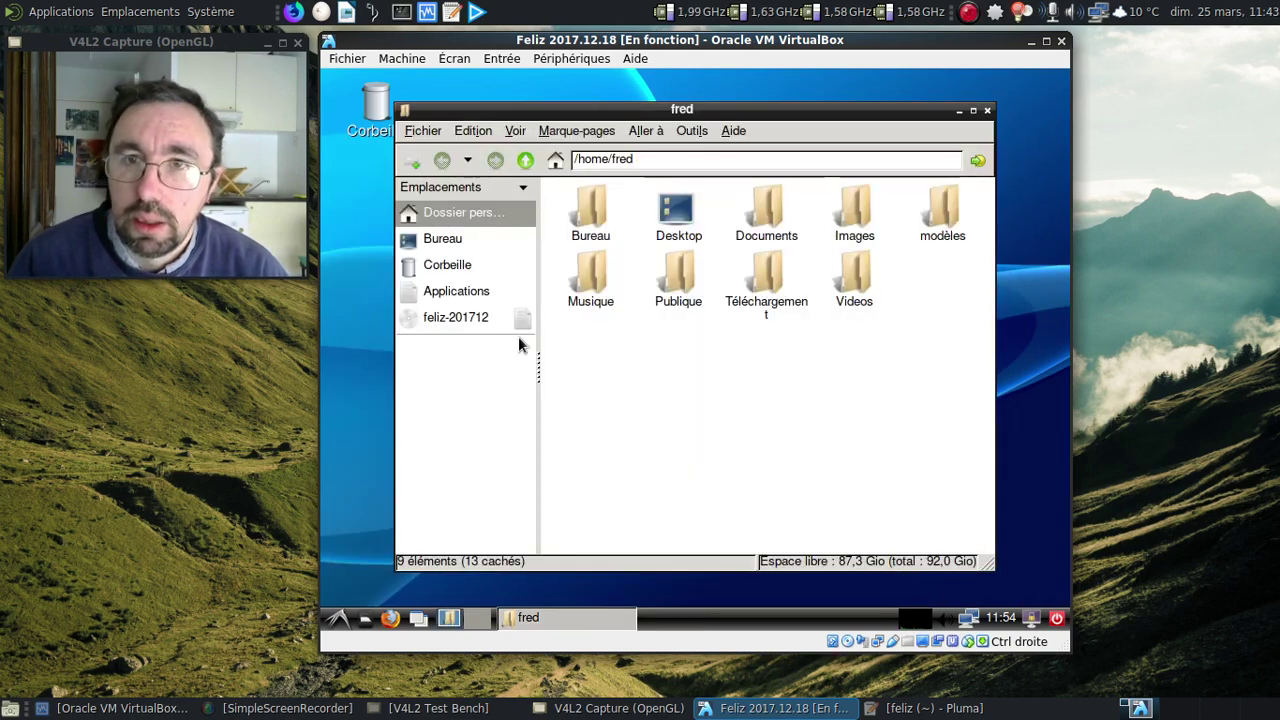
Enable Réseau among the locations shown in the file manager's places list
left_click(473, 132)
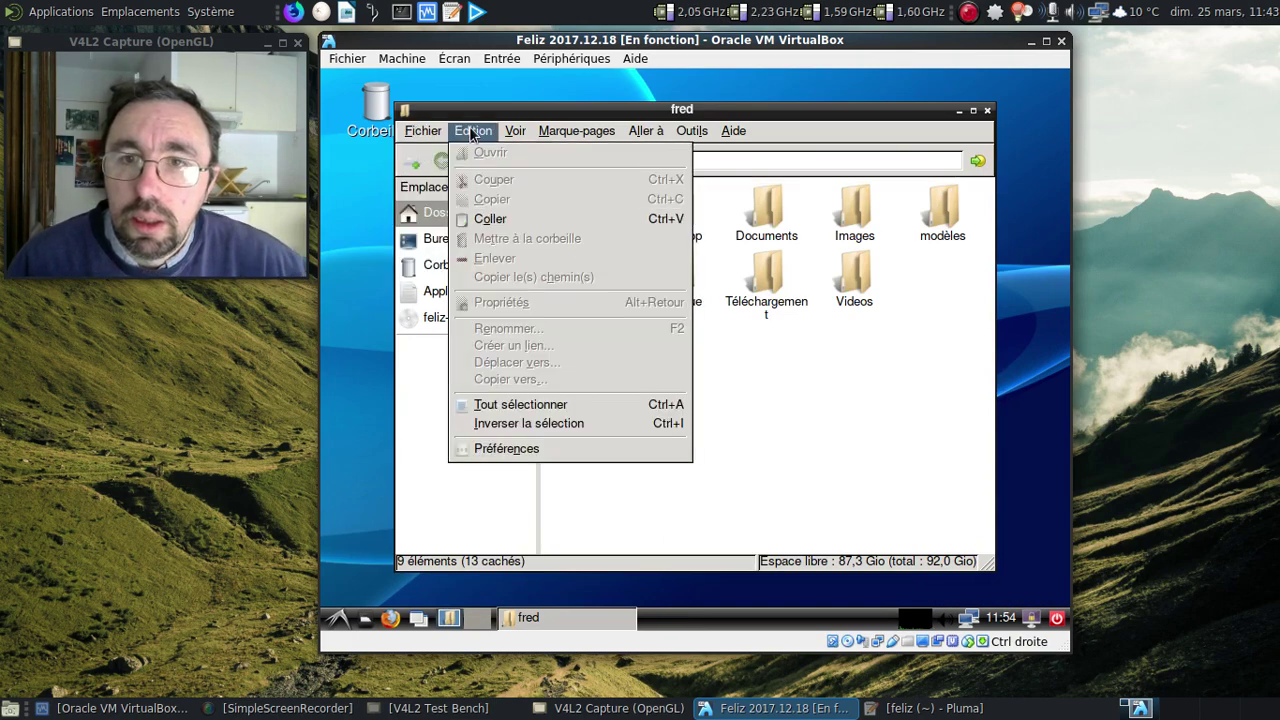
left_click(506, 448)
left_click(370, 248)
left_click(364, 236)
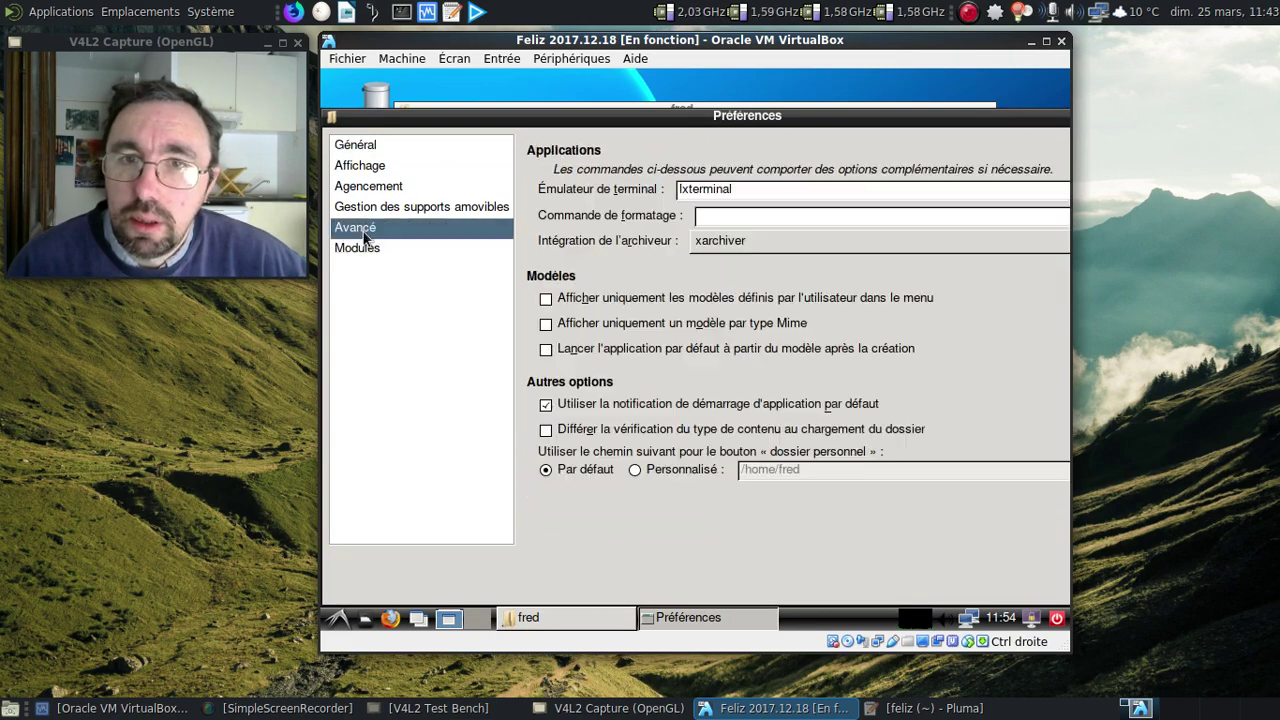
left_click(373, 172)
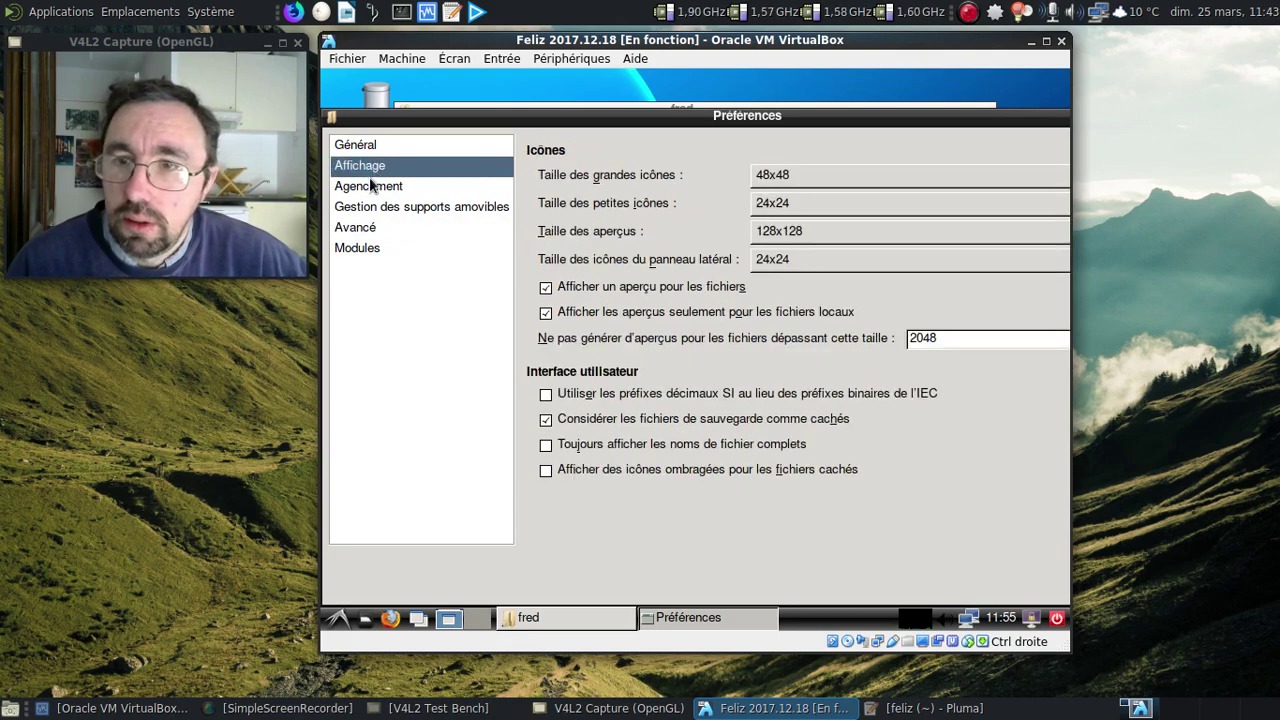
left_click(378, 190)
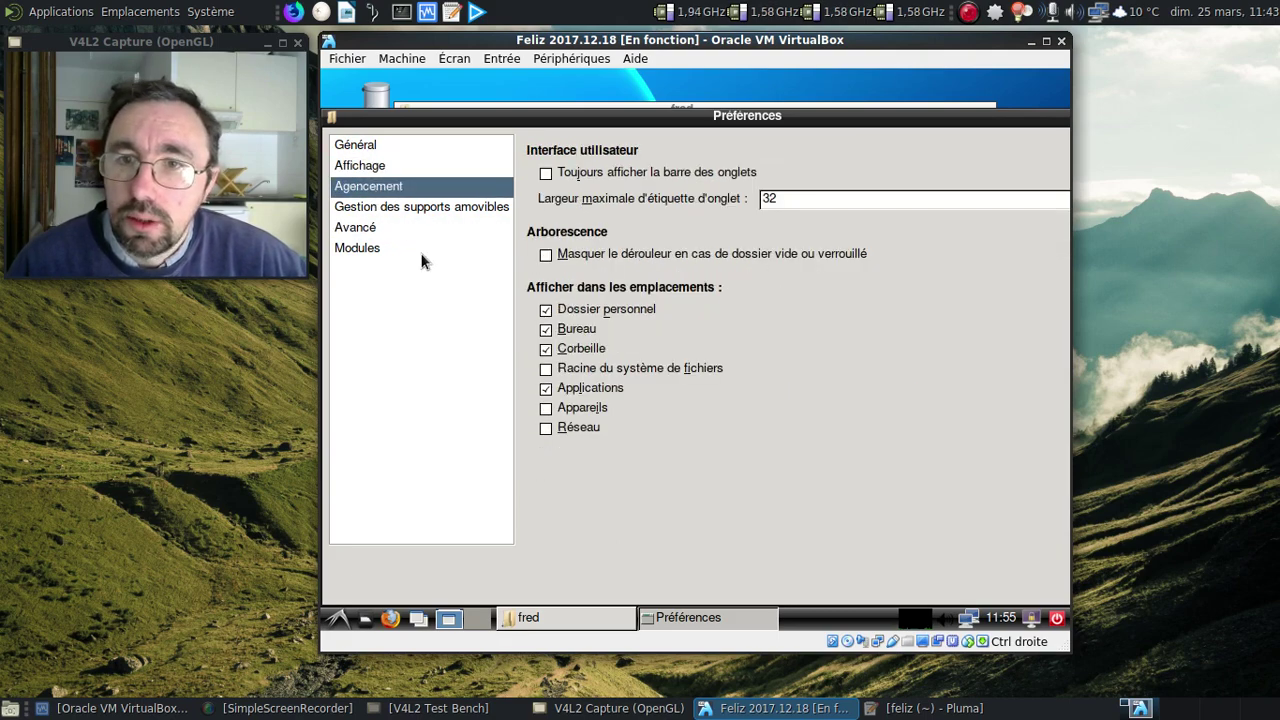
left_click(546, 429)
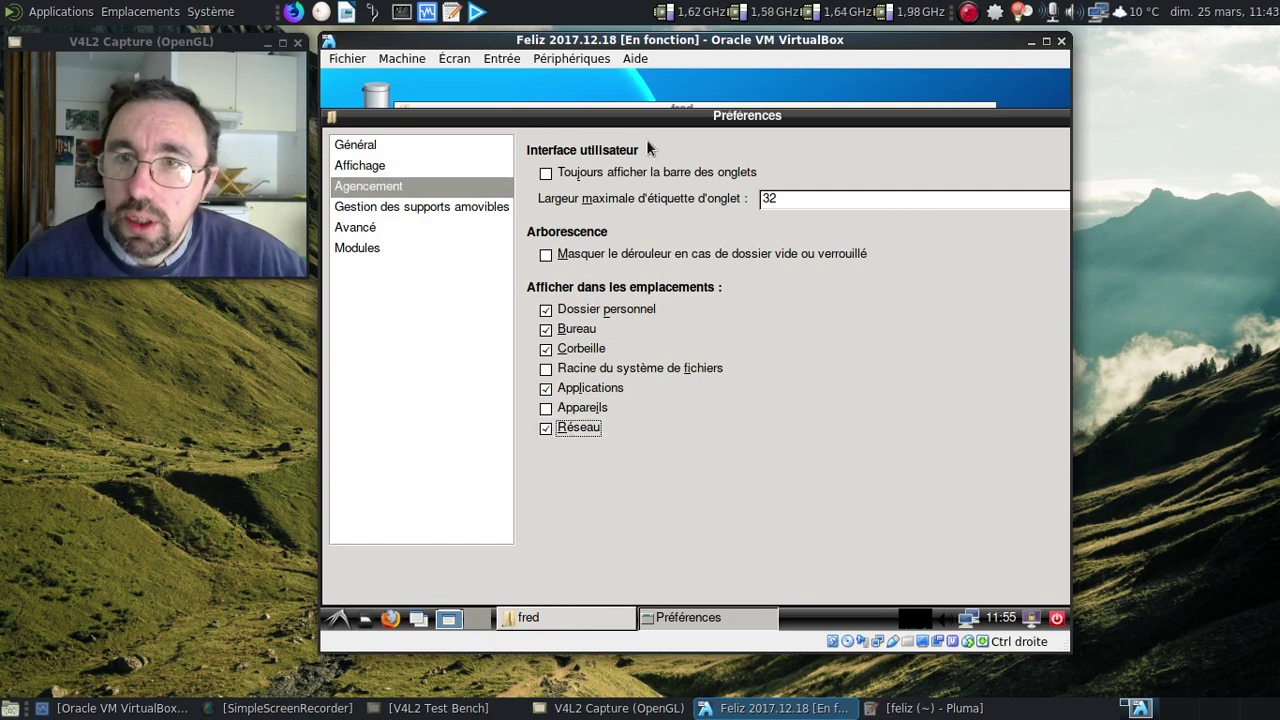
Close the file manager's preferences and open the Réseau location from the places list
left_click_drag(657, 125, 421, 119)
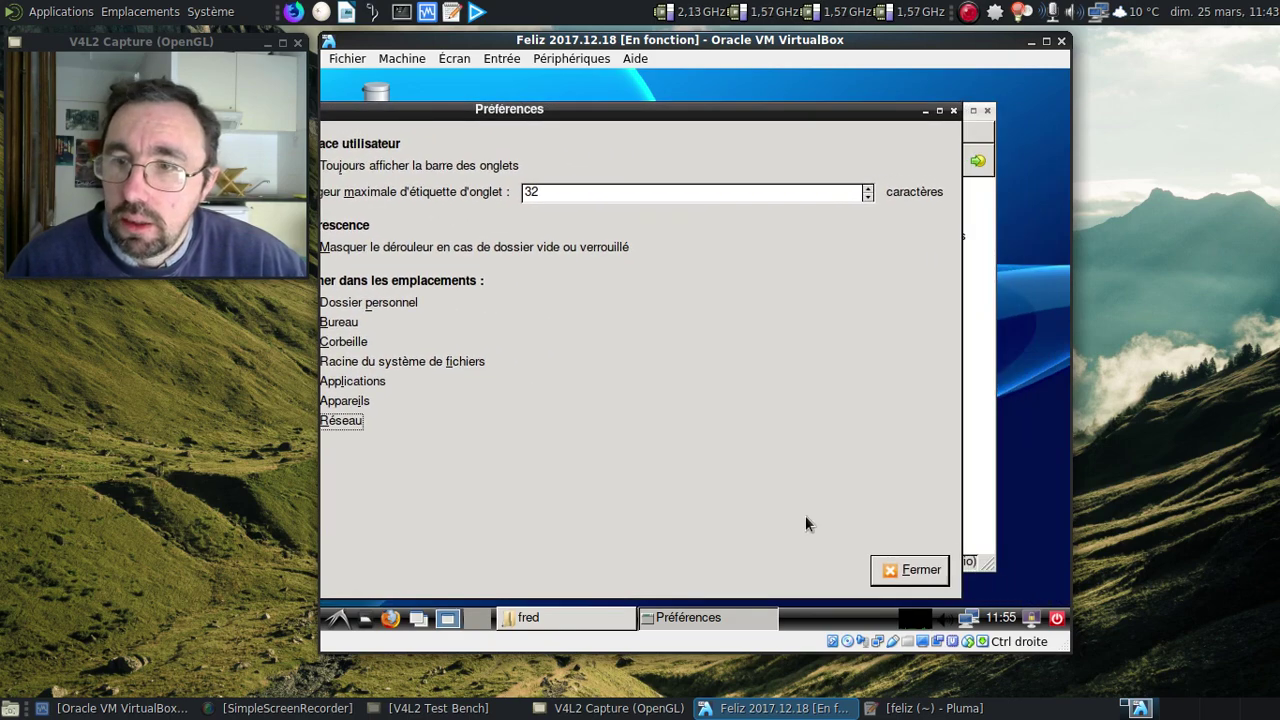
left_click(899, 577)
left_click(445, 320)
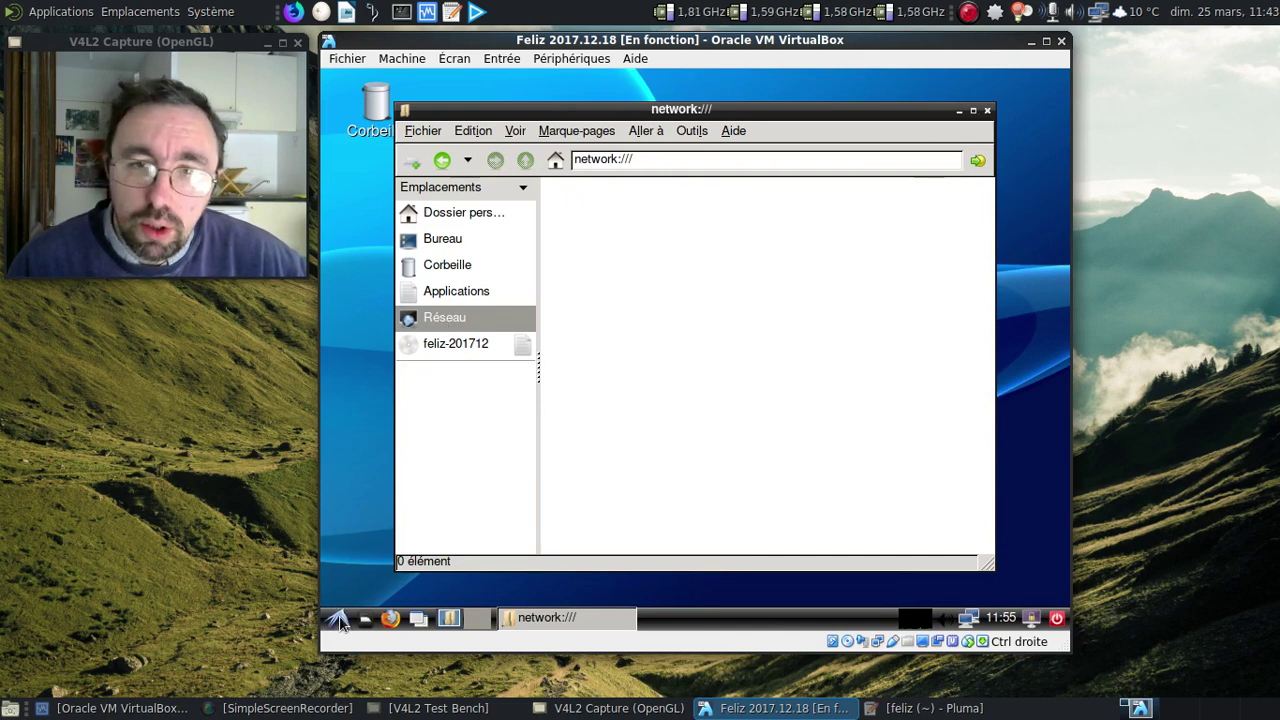
Review the mouse and keyboard settings in the Clavier et souris preferences and close them unchanged
left_click(340, 620)
mouse_move(445, 399)
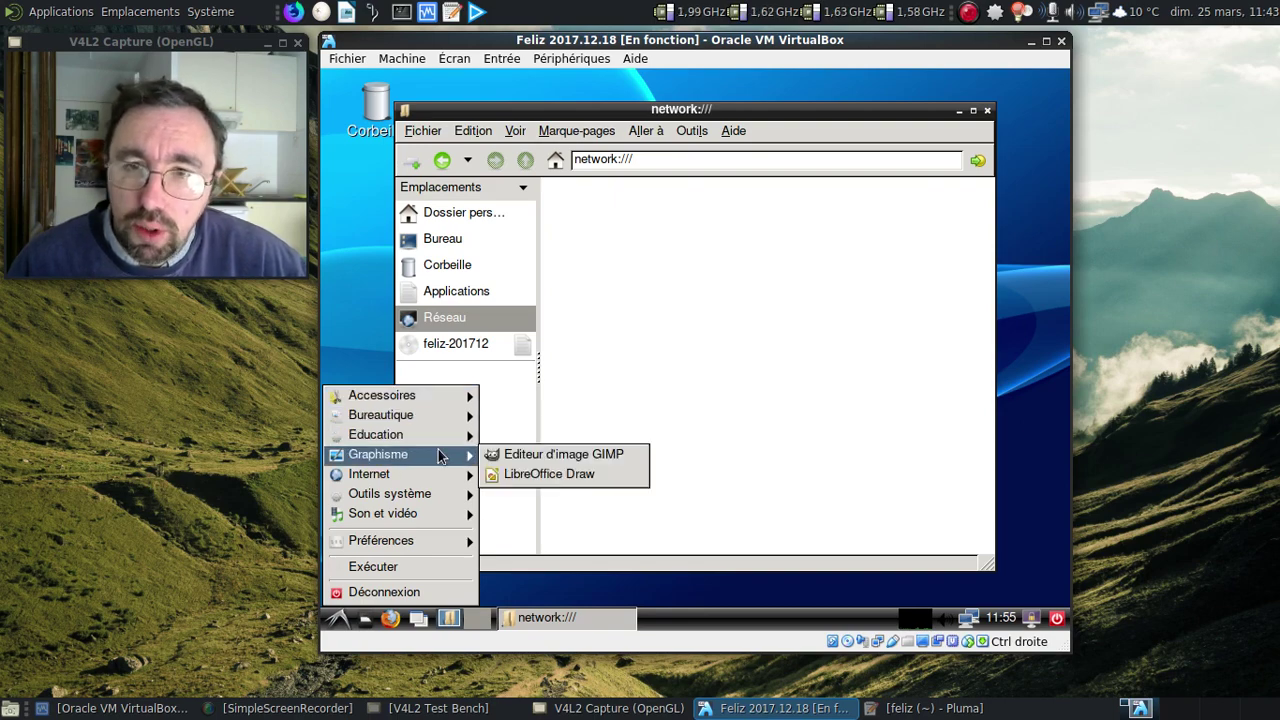
mouse_move(434, 500)
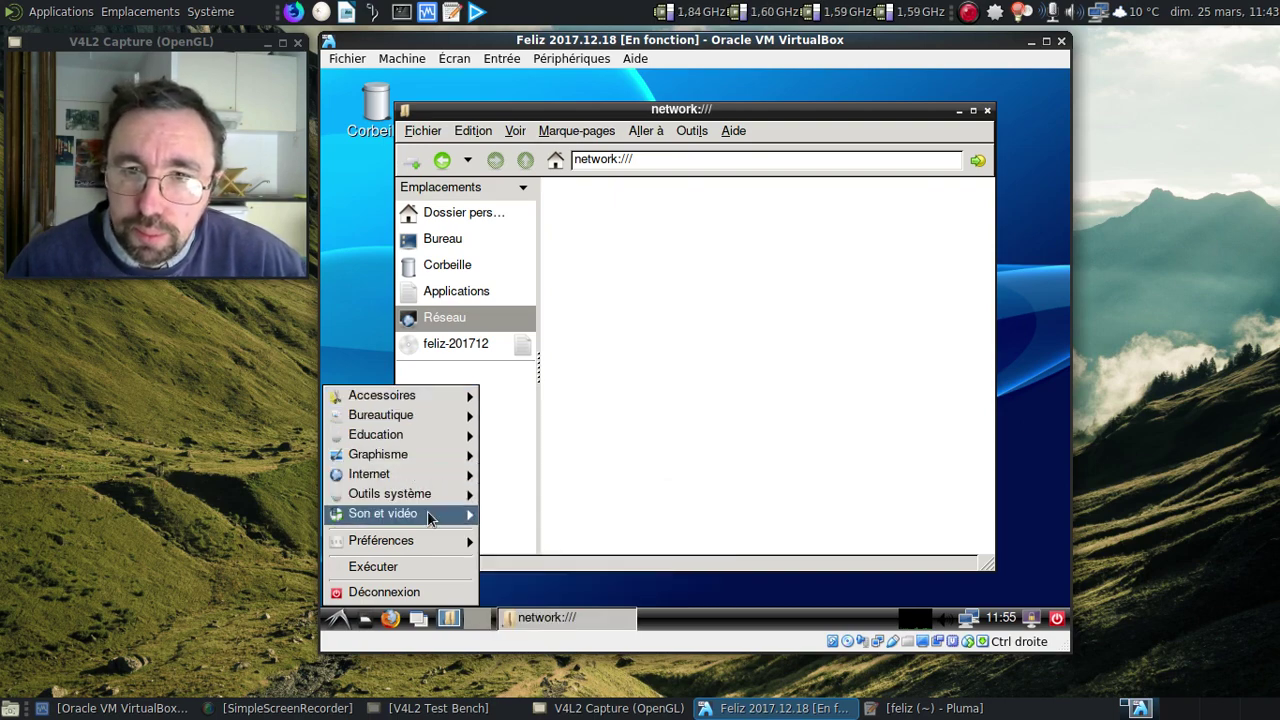
mouse_move(432, 543)
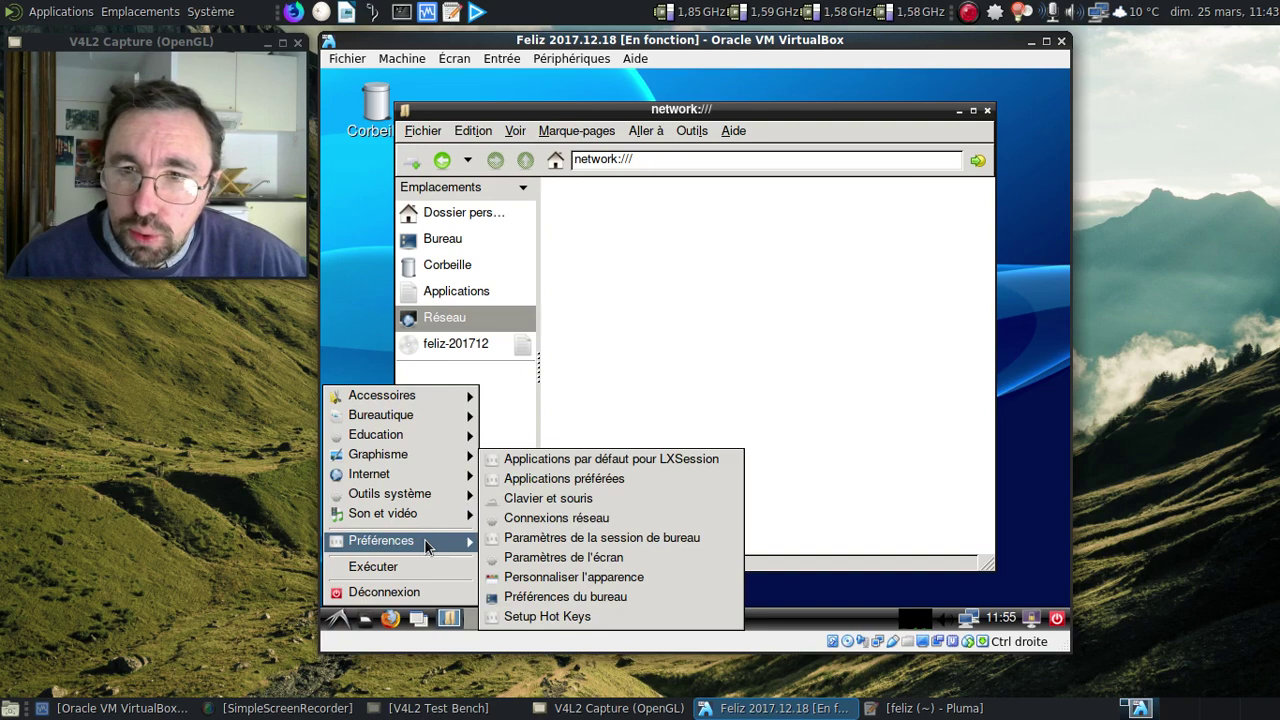
left_click(593, 499)
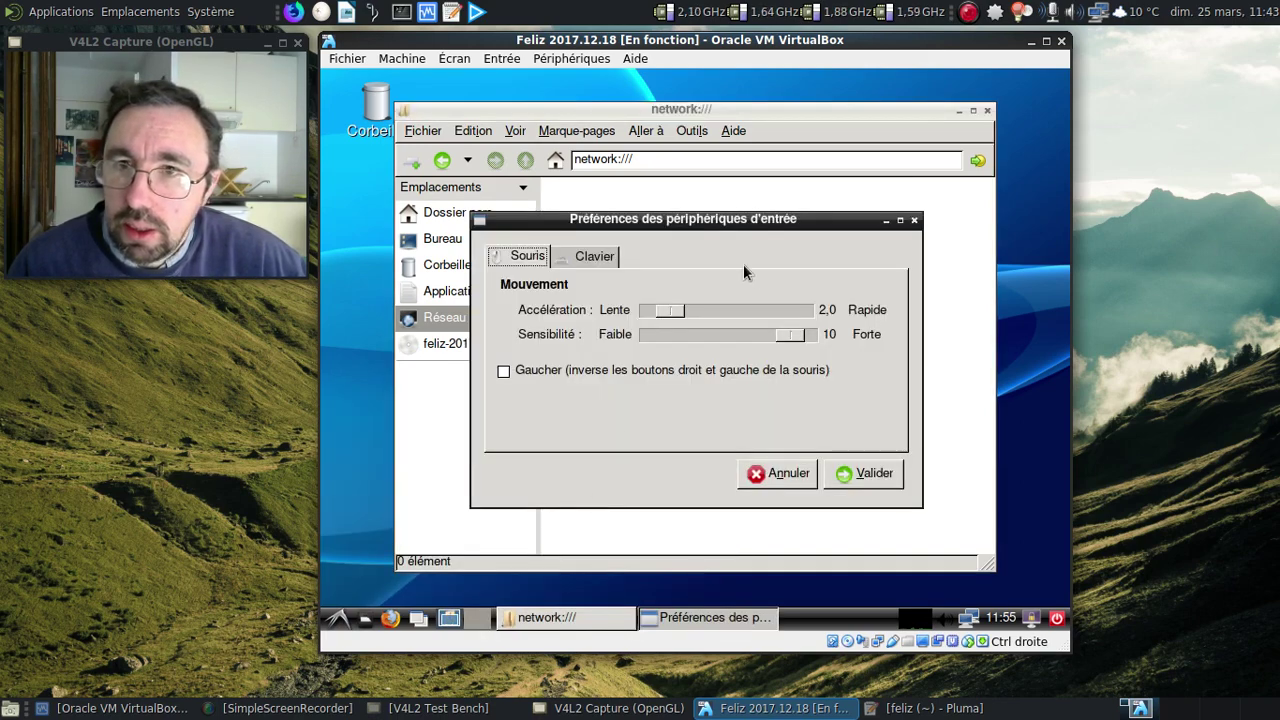
left_click(594, 257)
left_click(914, 219)
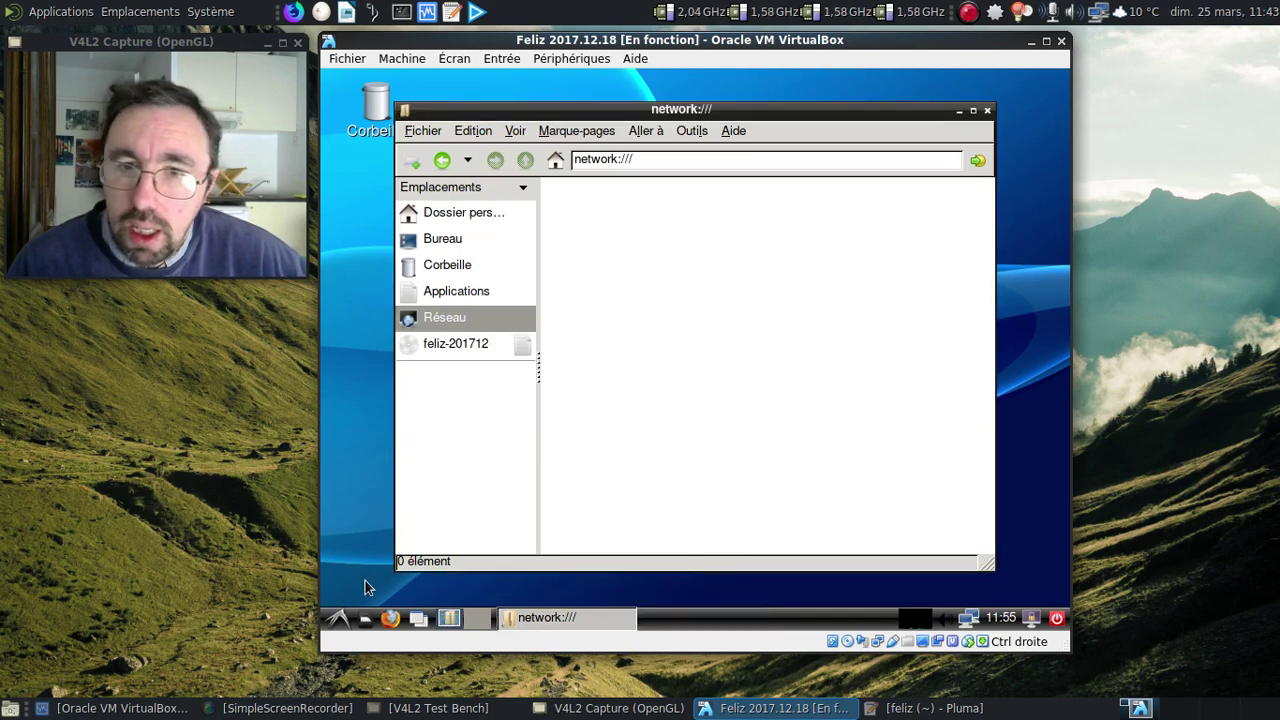
Review the wallpaper and text appearance settings in Préférences du bureau and close the dialog
left_click(337, 619)
mouse_move(400, 541)
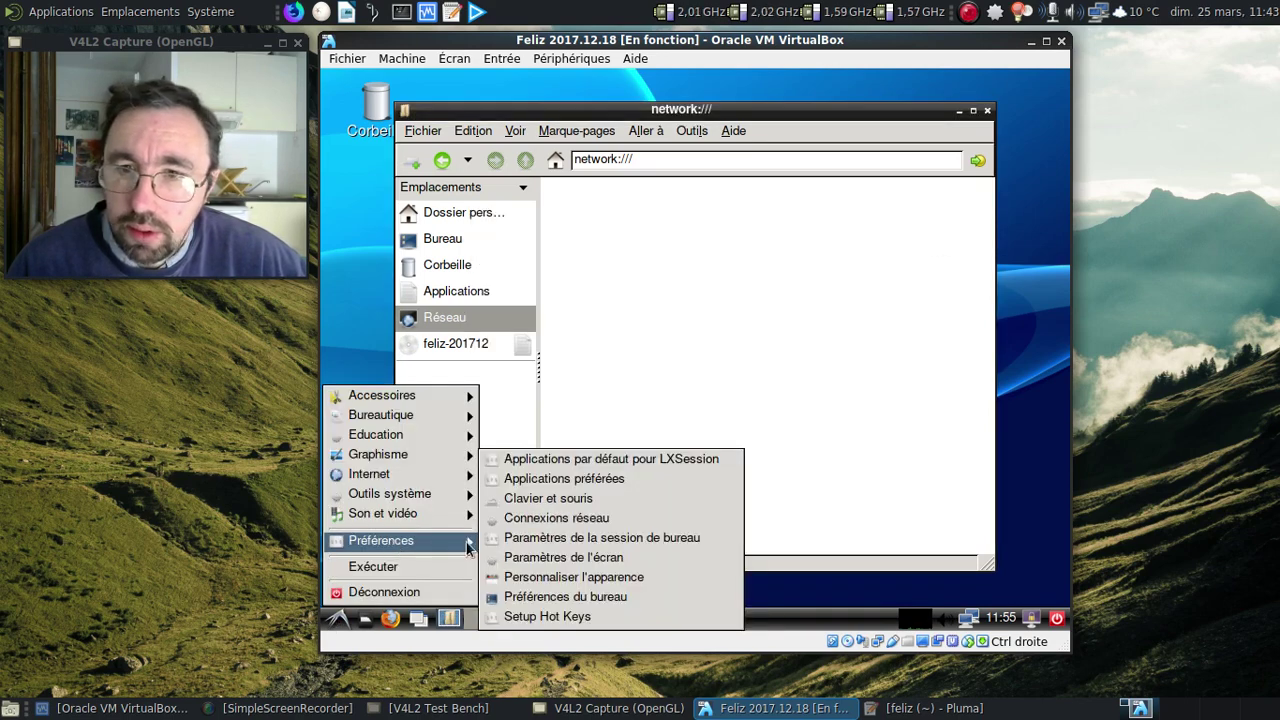
left_click(556, 597)
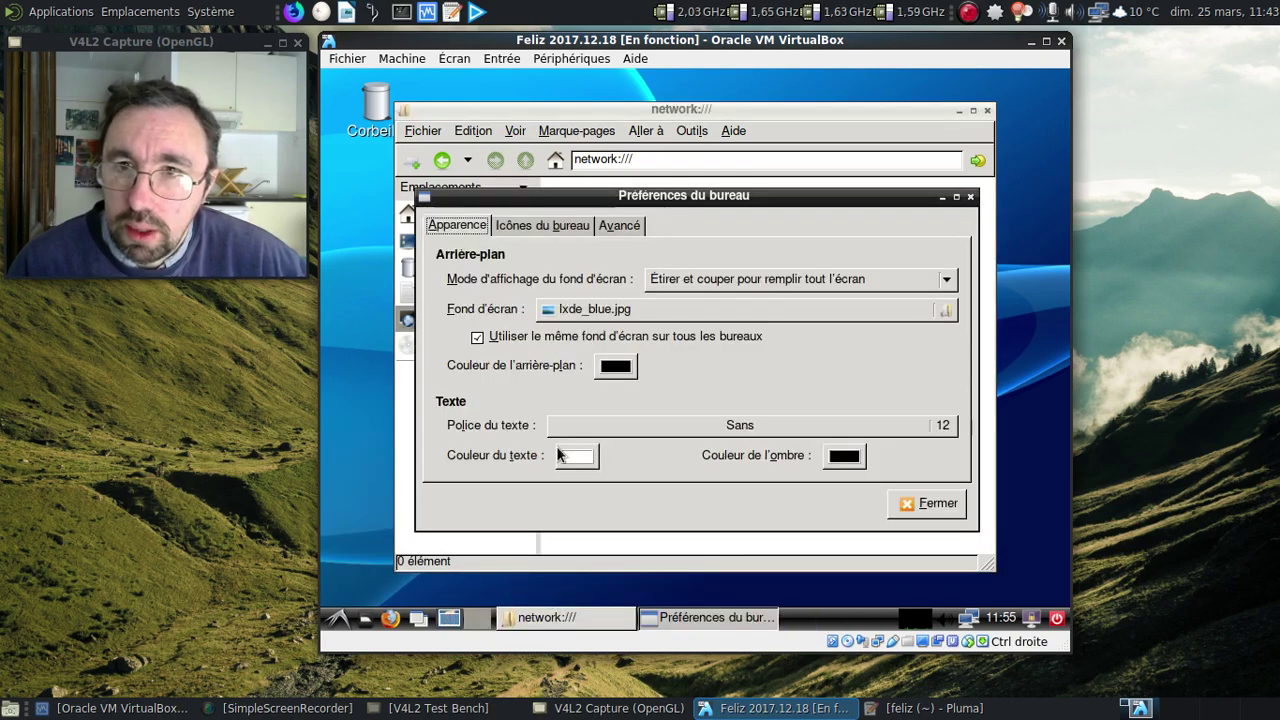
left_click(970, 196)
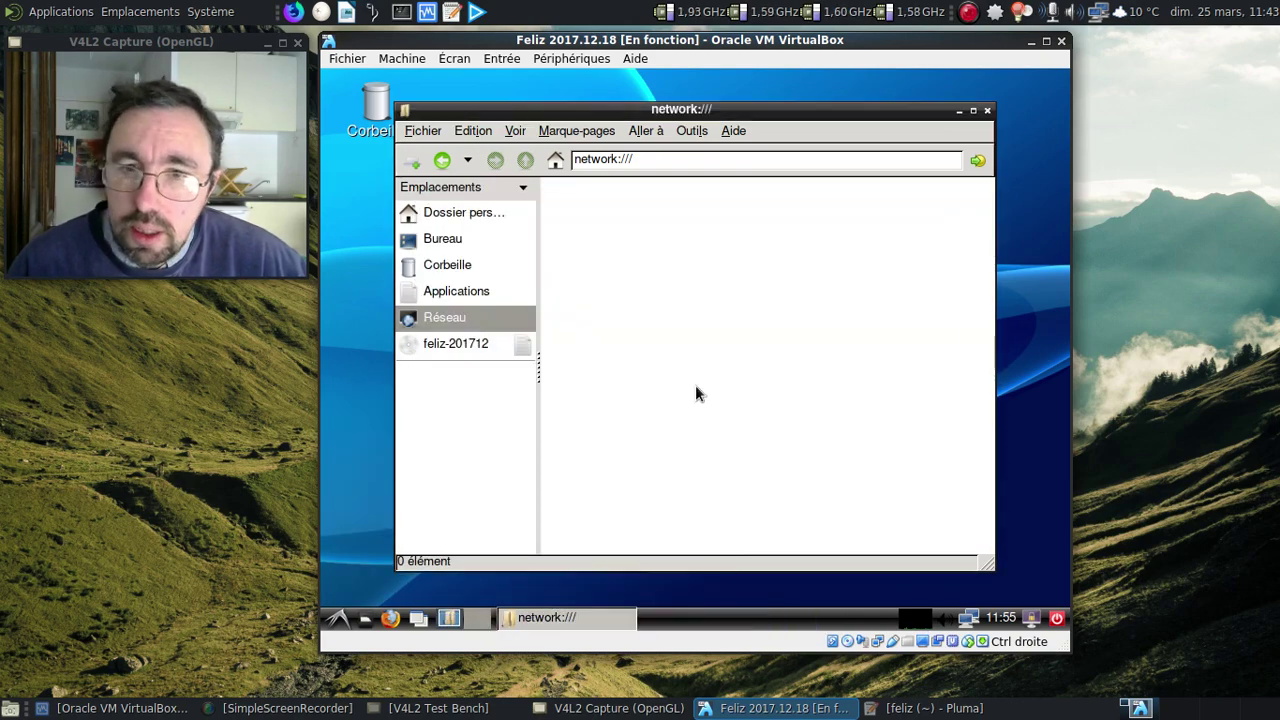
Review the automatically started applications and advanced options in the desktop session settings, and close the dialog
left_click(338, 622)
mouse_move(405, 541)
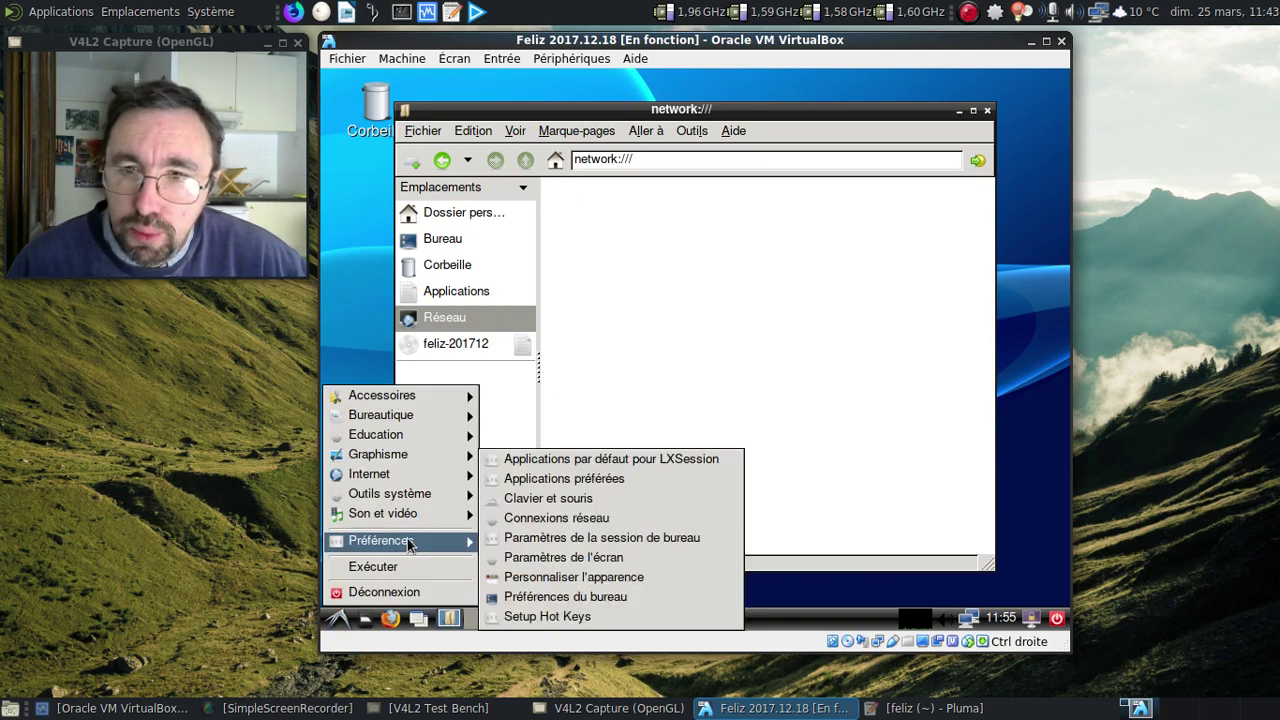
left_click(564, 537)
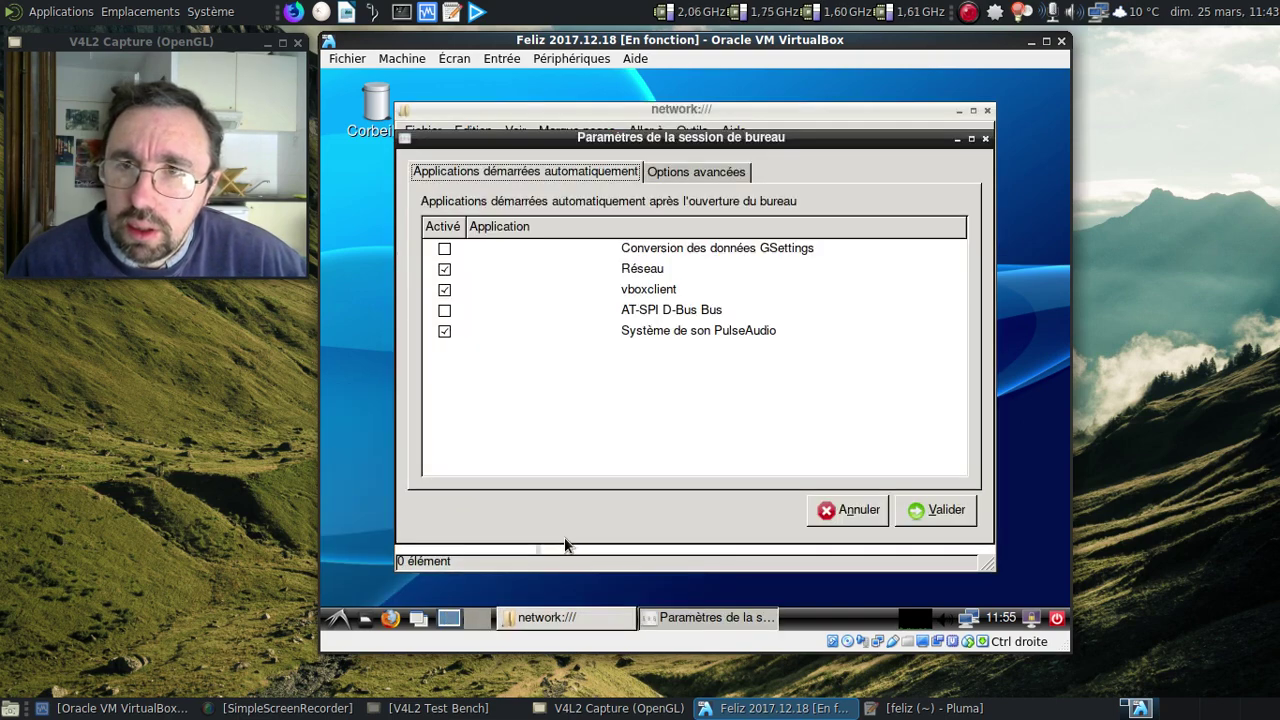
left_click(698, 172)
left_click(984, 140)
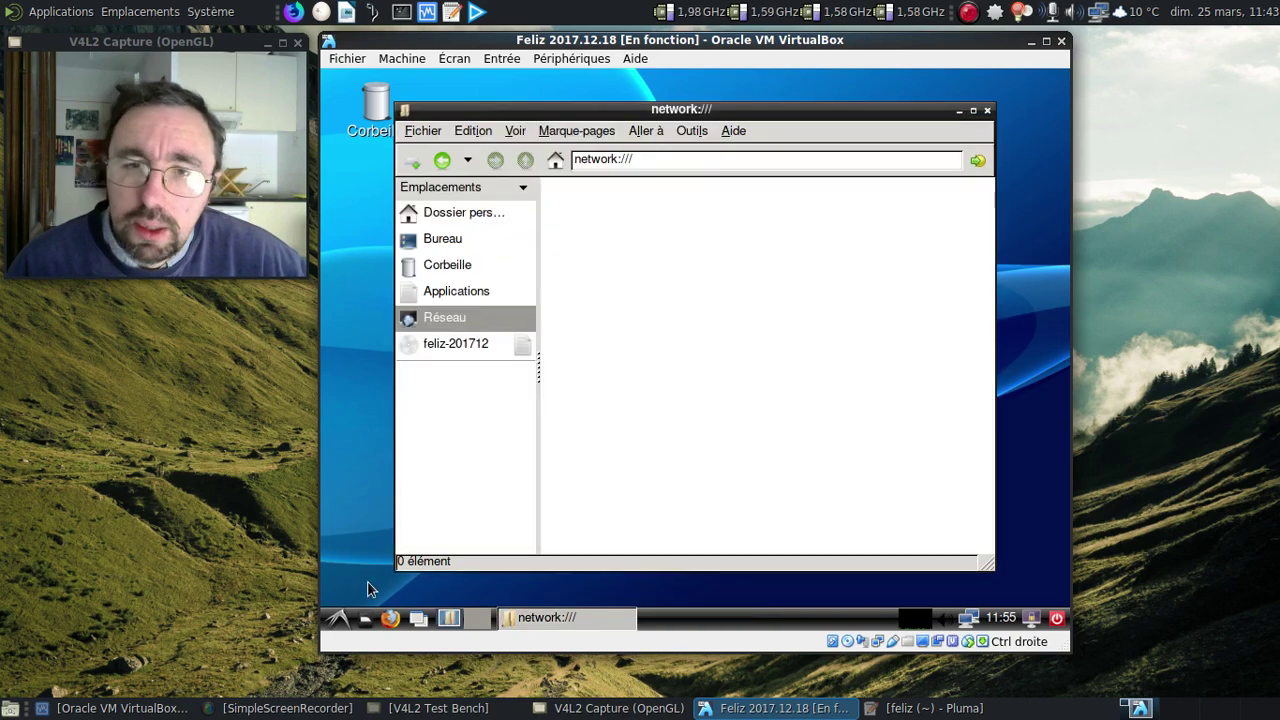
Open LXTerminal from the system tools
left_click(338, 620)
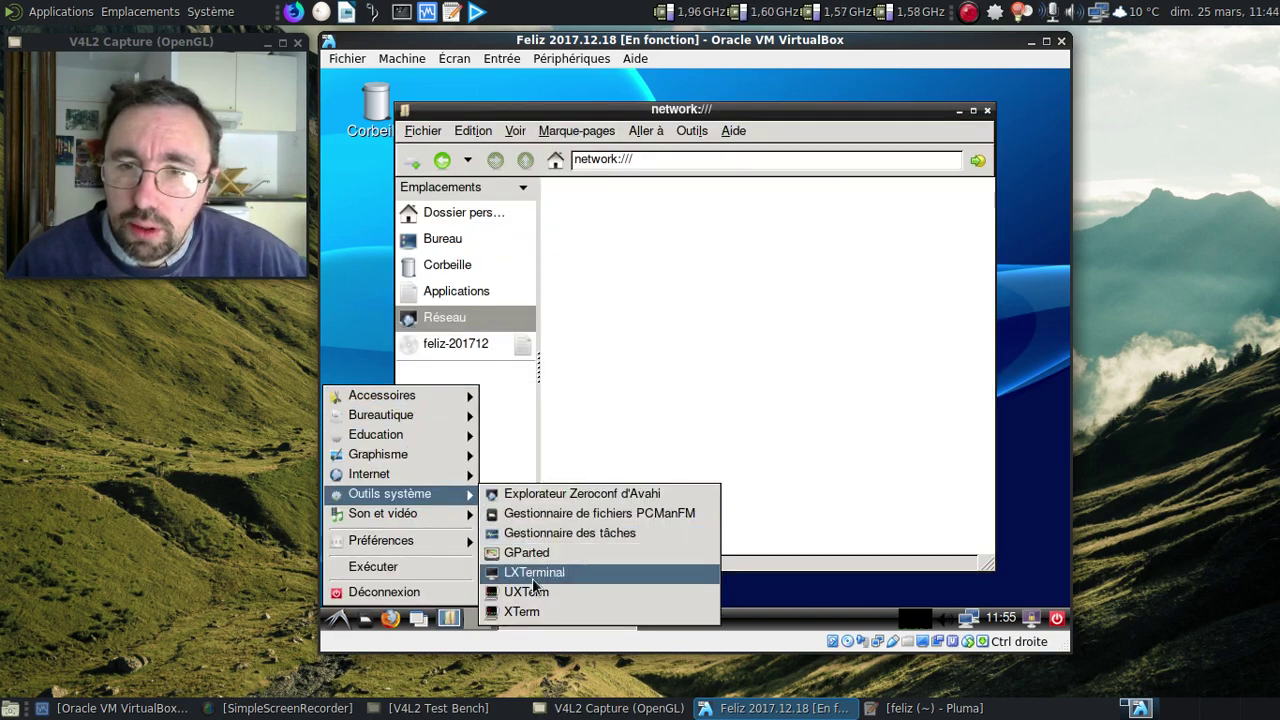
left_click(535, 575)
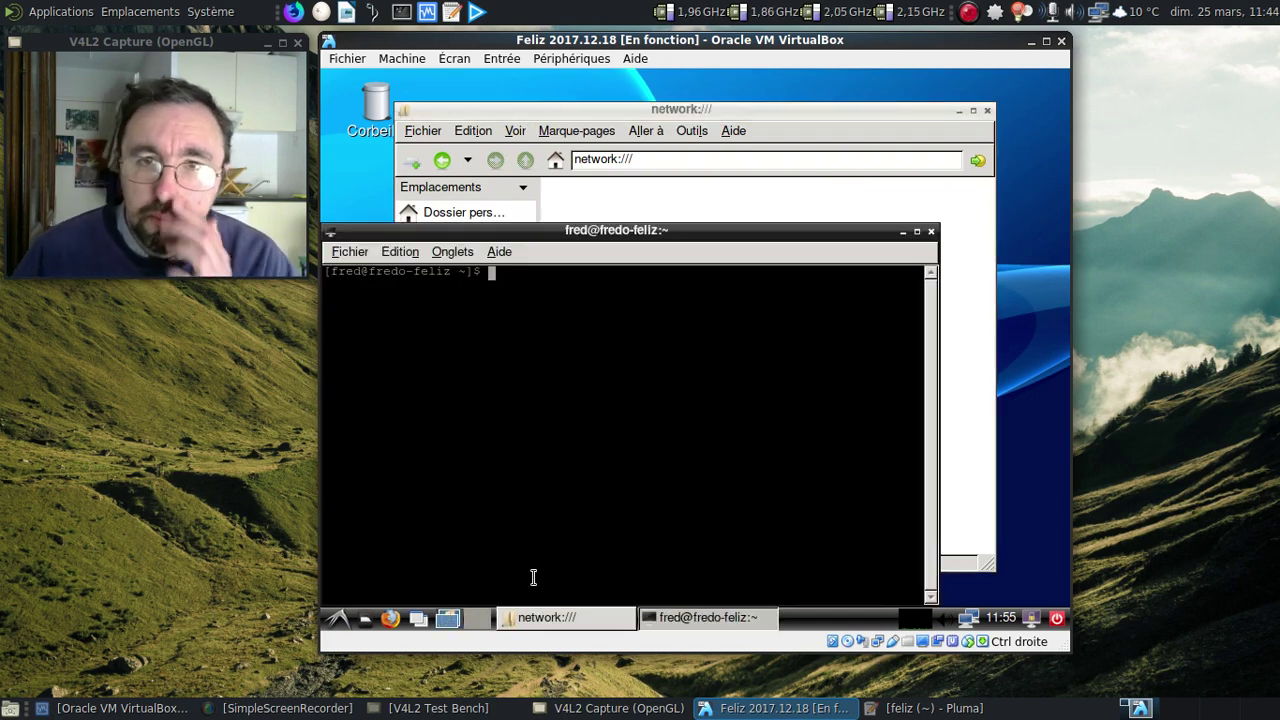
type("sud")
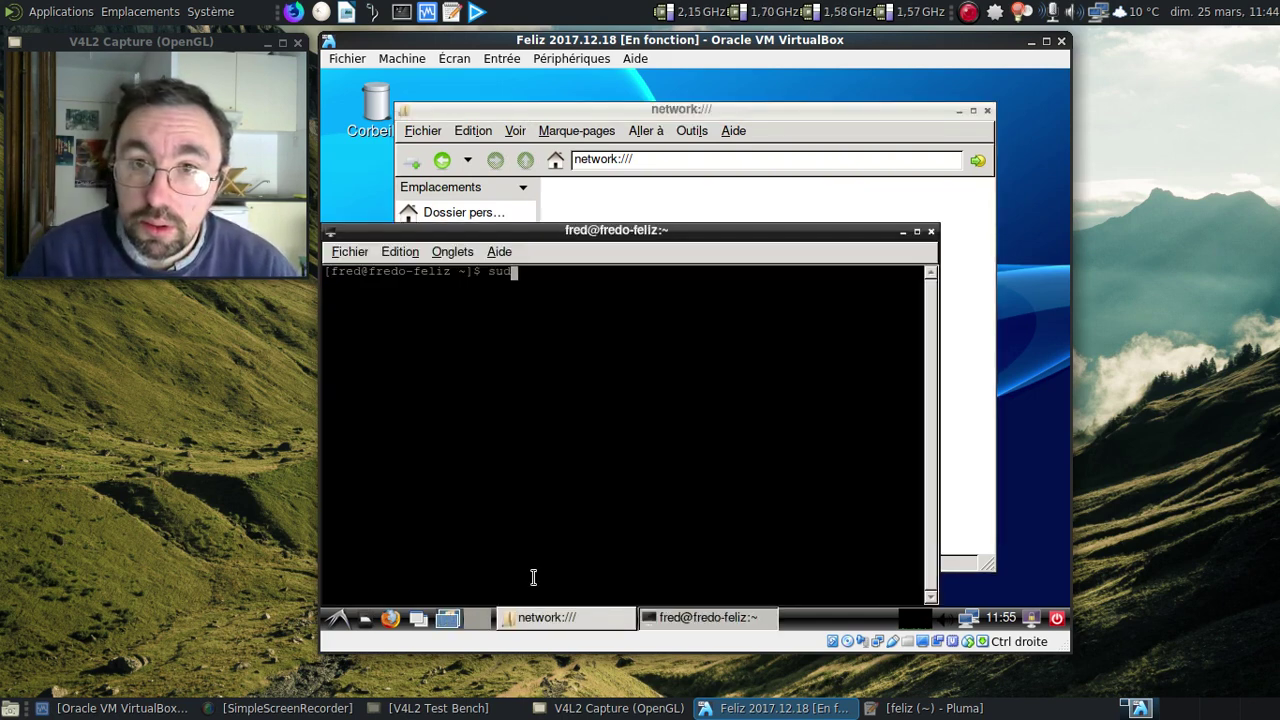
type("o s")
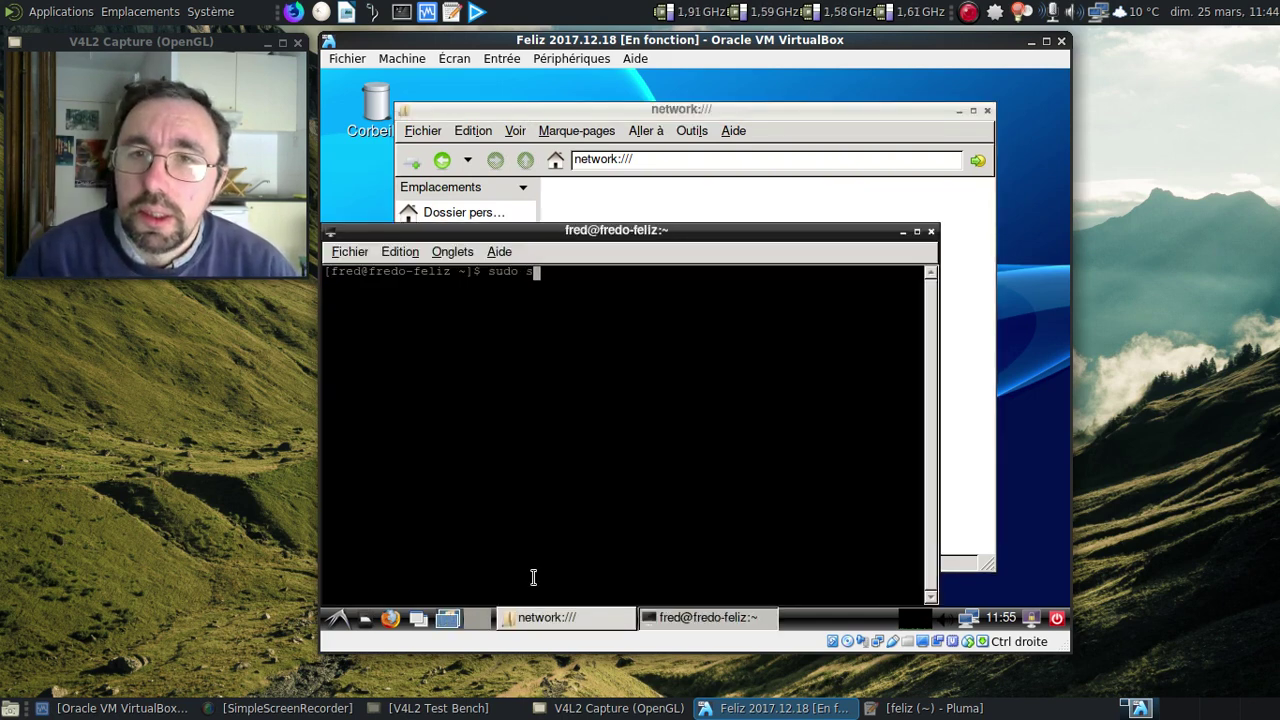
type("etx")
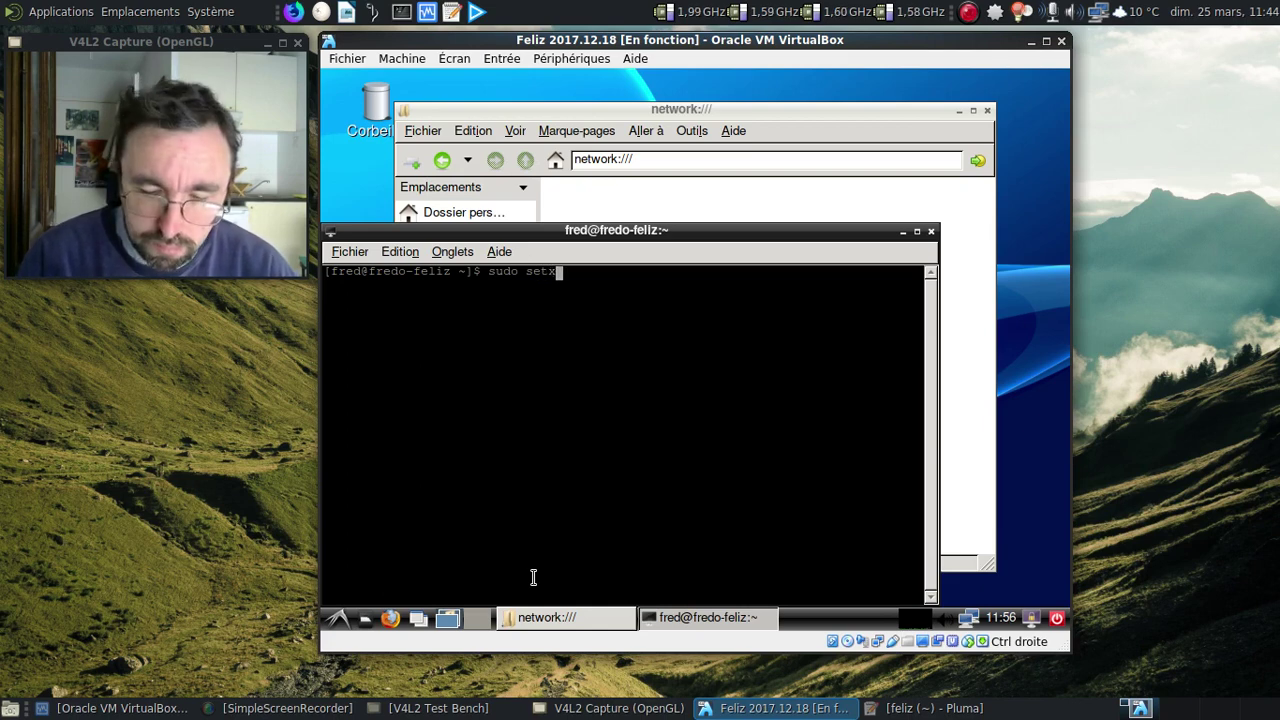
type("kkb,")
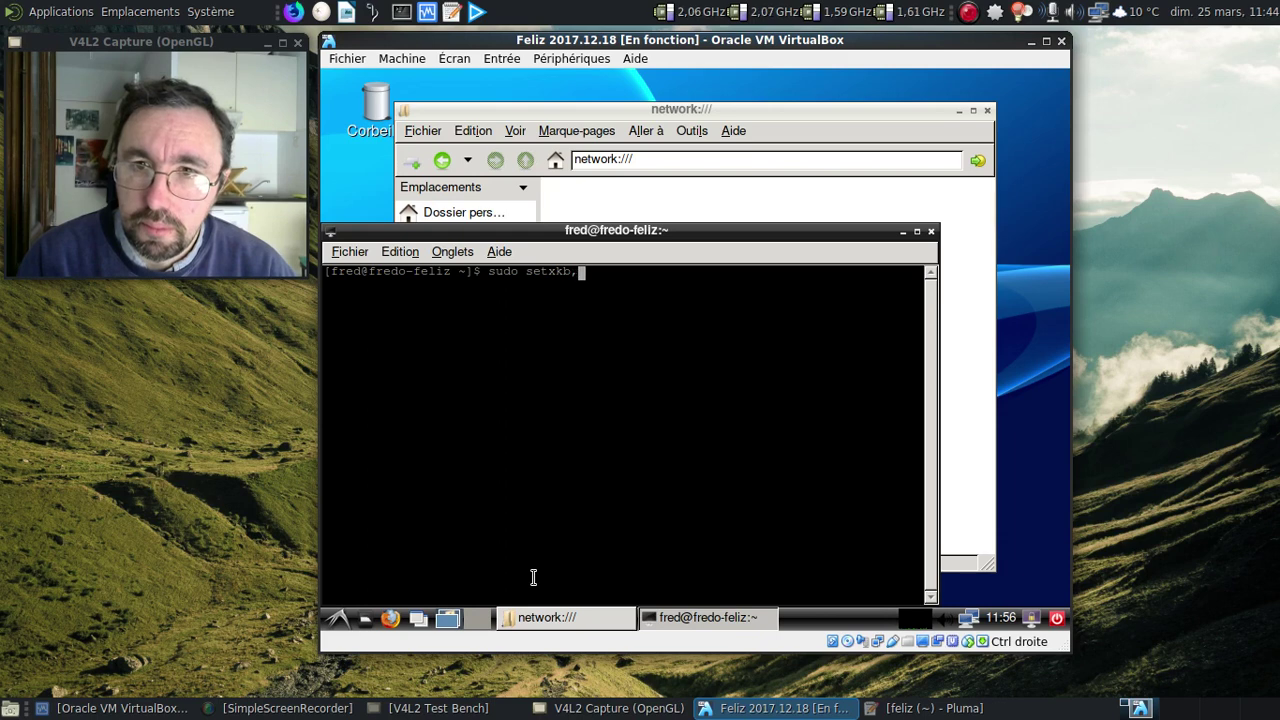
key("BackSpace")
key("BackSpace")
key("BackSpace")
key("BackSpace")
key("BackSpace")
key("BackSpace")
key("BackSpace")
key("BackSpace")
key("BackSpace")
key("BackSpace")
key("BackSpace")
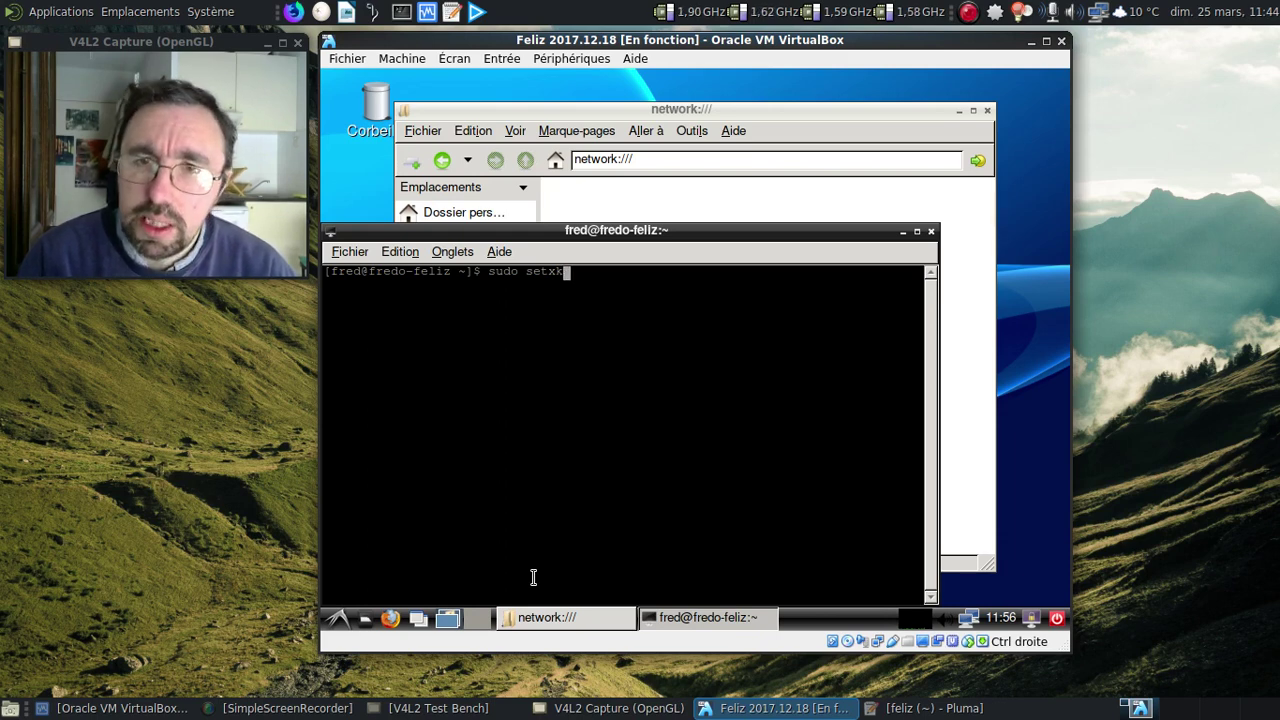
Switch the current session's keyboard layout to French with the command setxkbmap fr
type("setxkbmap fr")
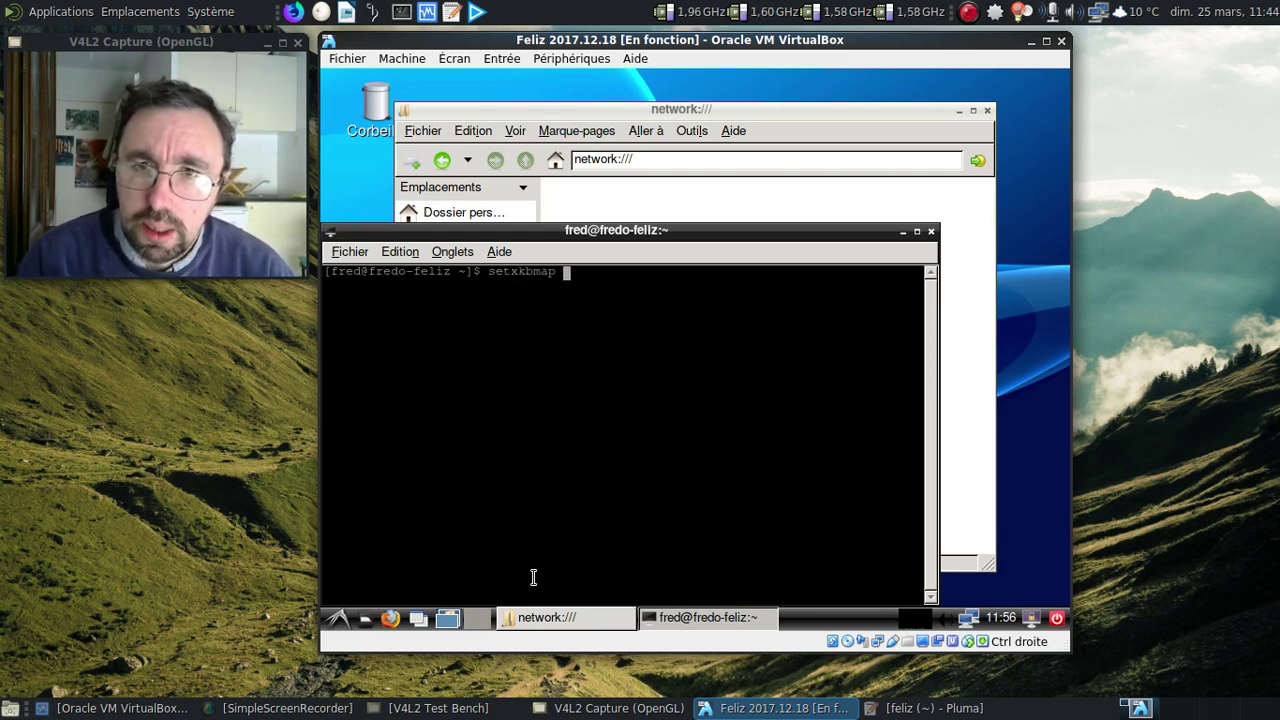
key("Return")
Make French the system X11 keyboard layout with sudo localectl set-x11-keymap fr, and enter the account password
type("sudo")
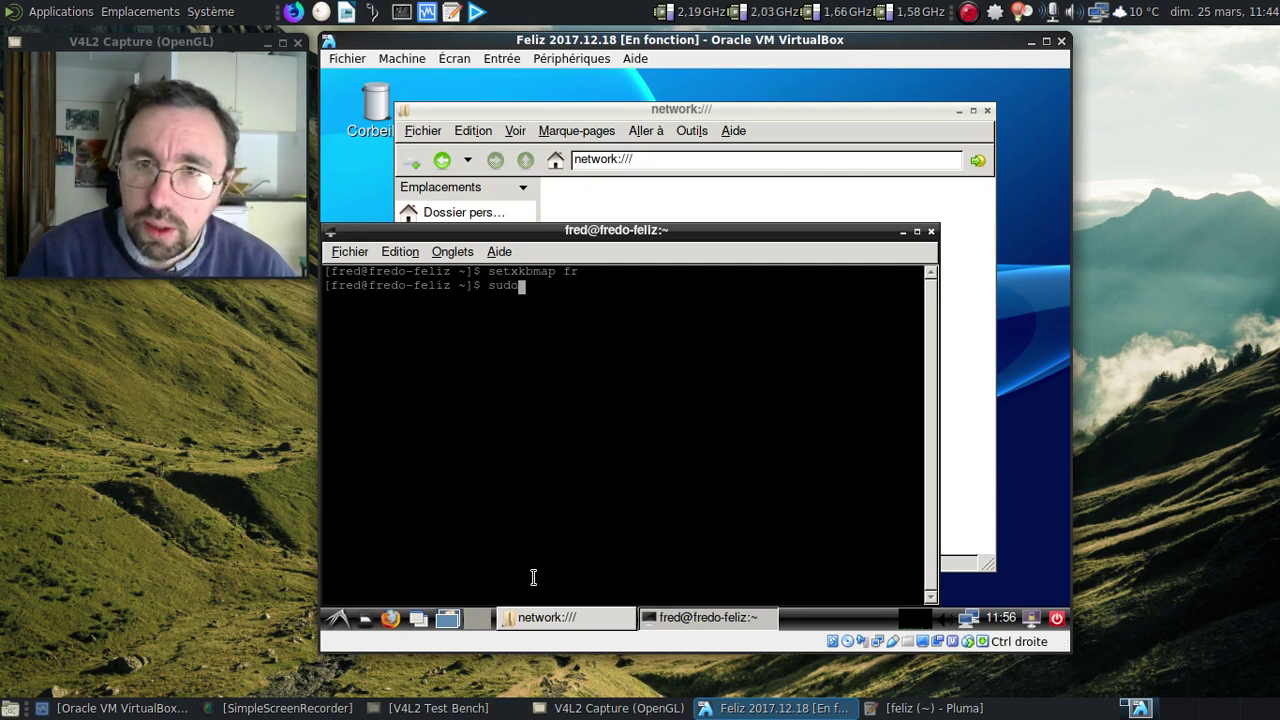
type(" localect")
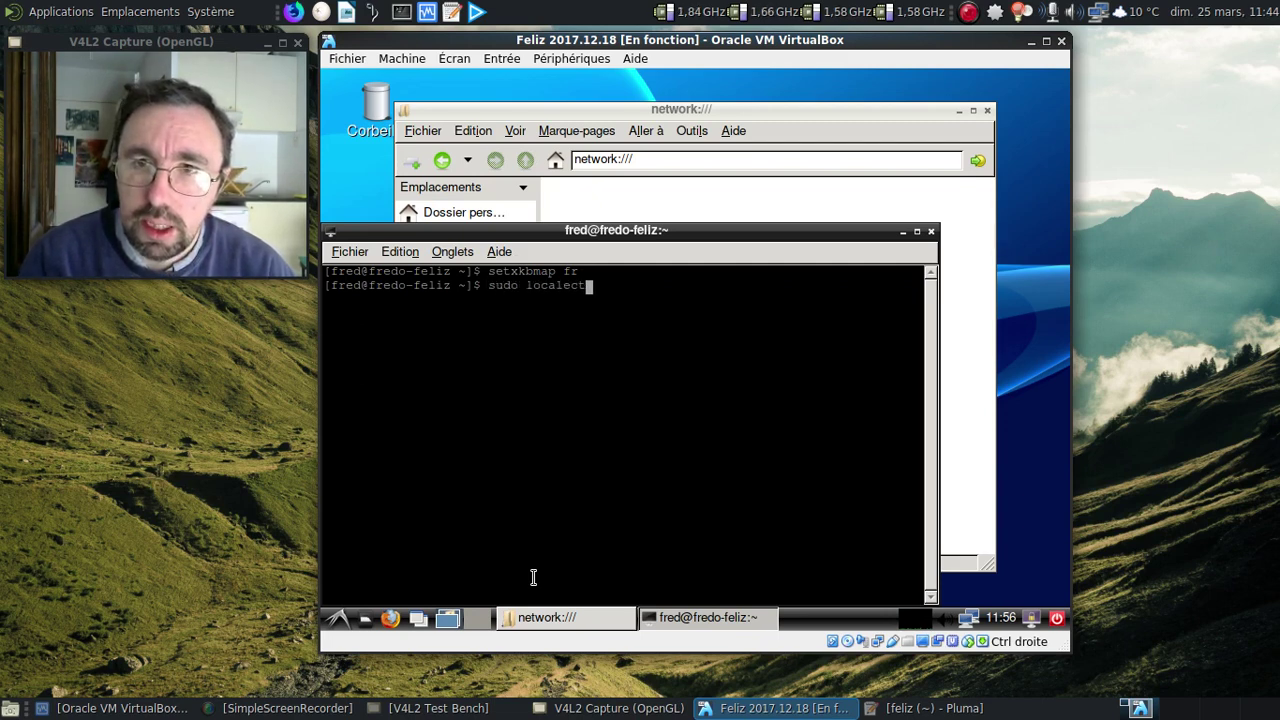
type("l set-x11-")
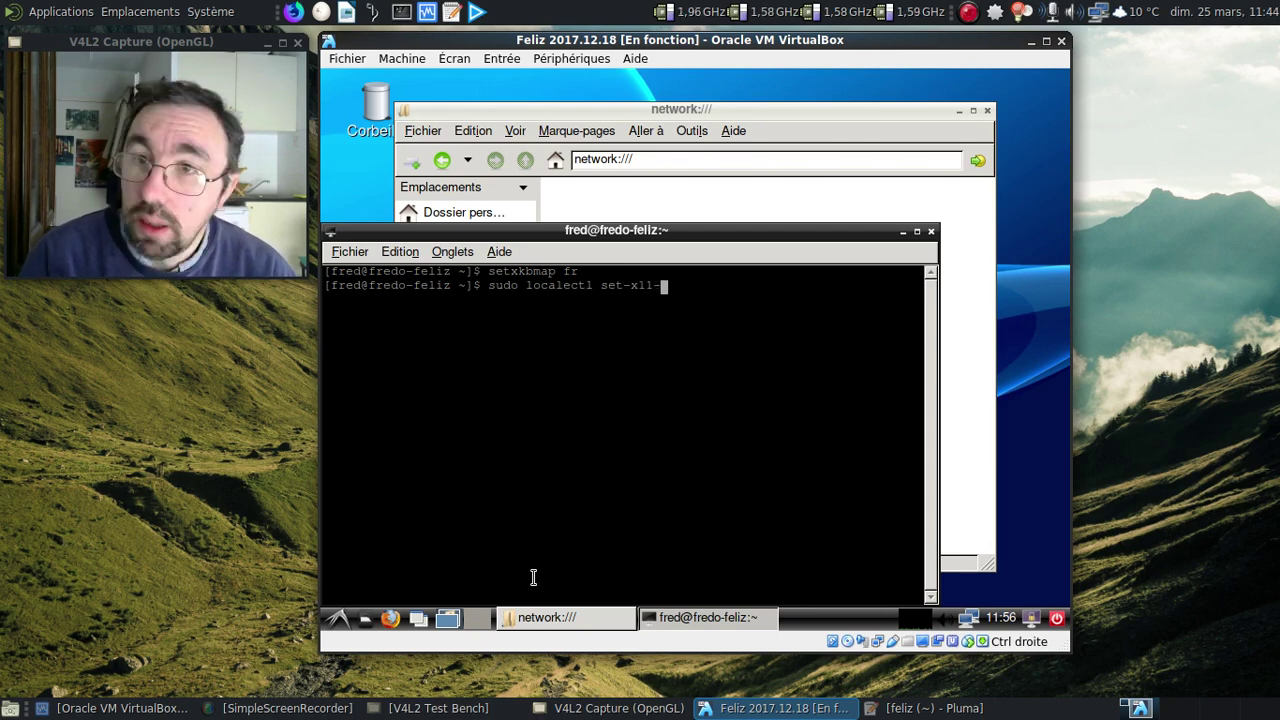
type("keymap f")
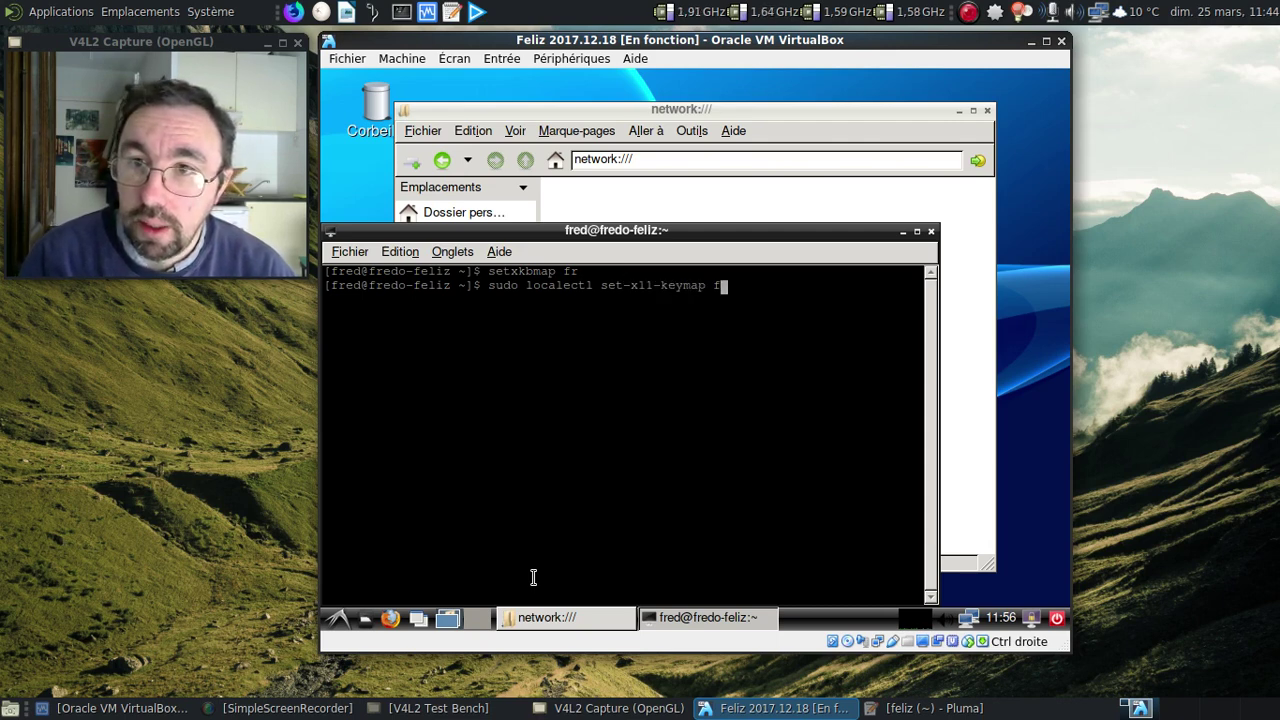
type("r")
key("Return")
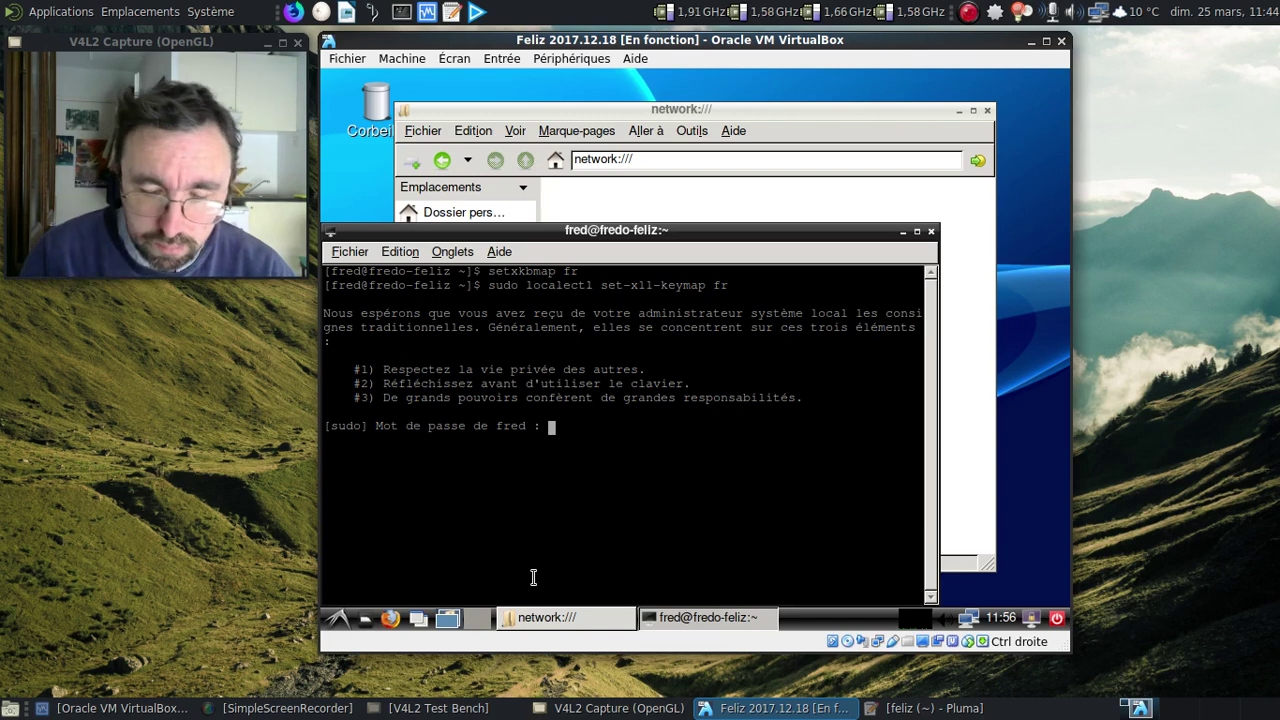
key("Return")
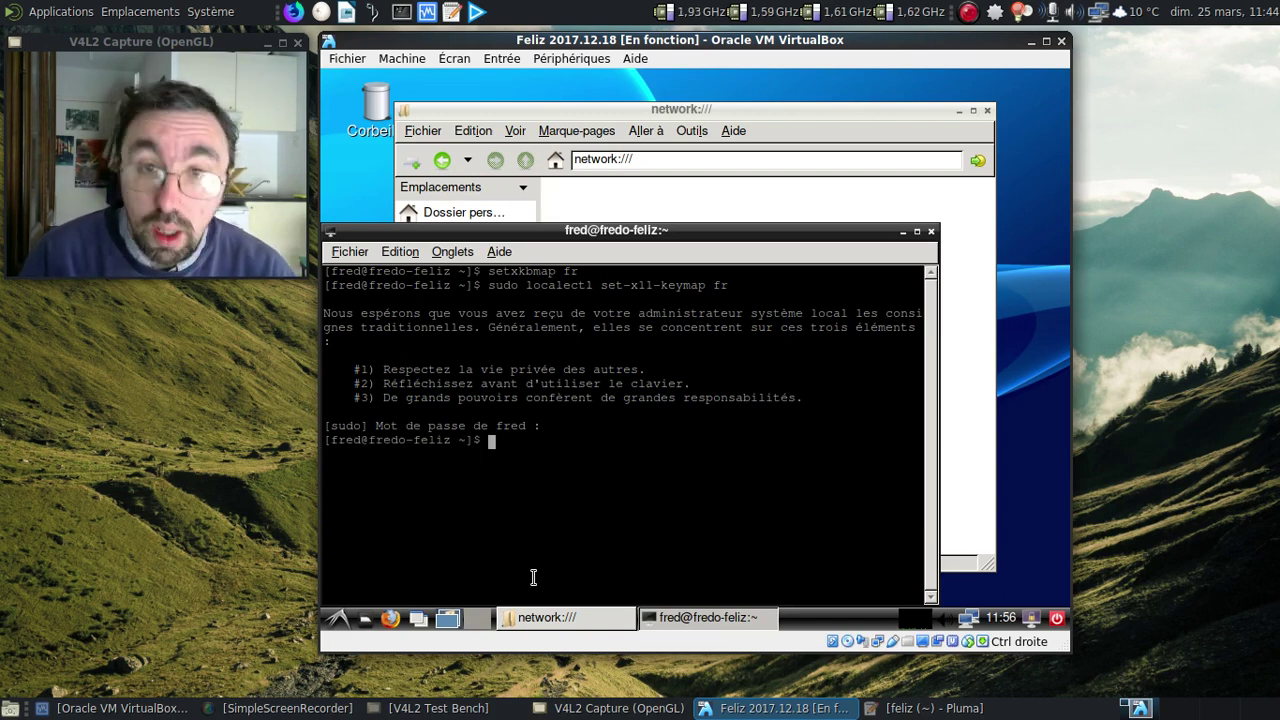
Leave the terminal with the exit command and close the file manager window
type("exit")
key("Return")
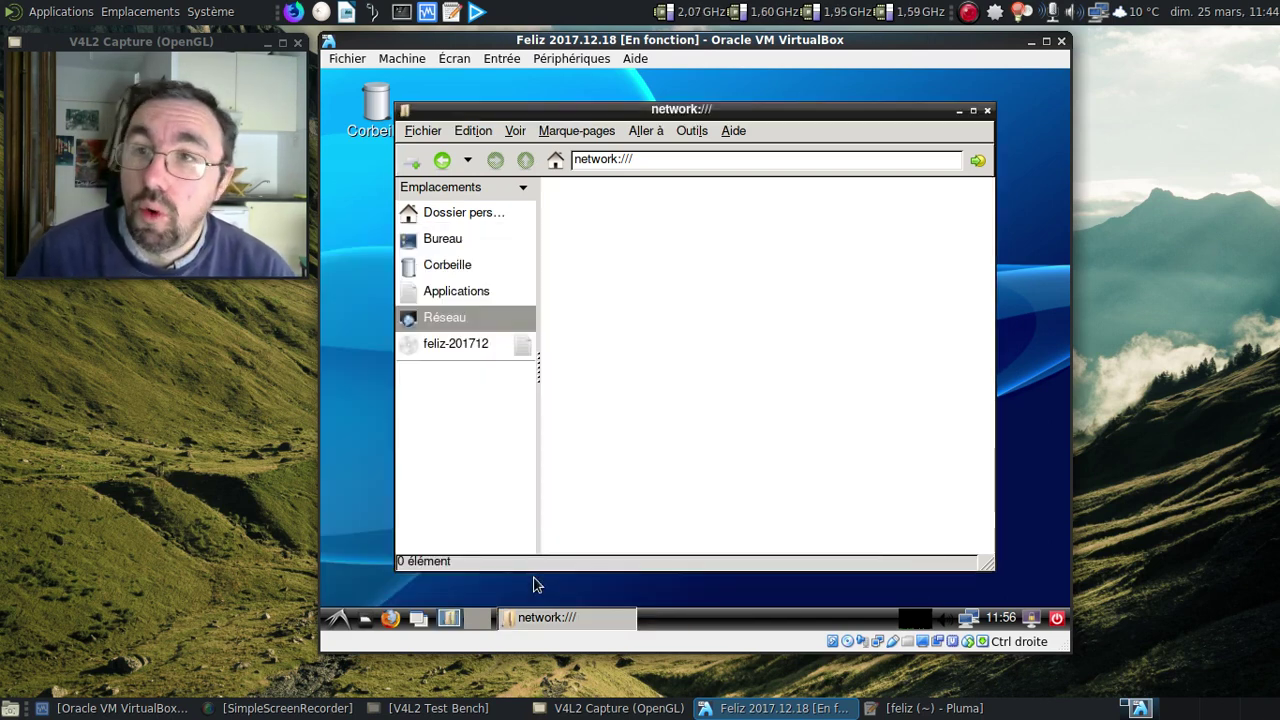
left_click(987, 112)
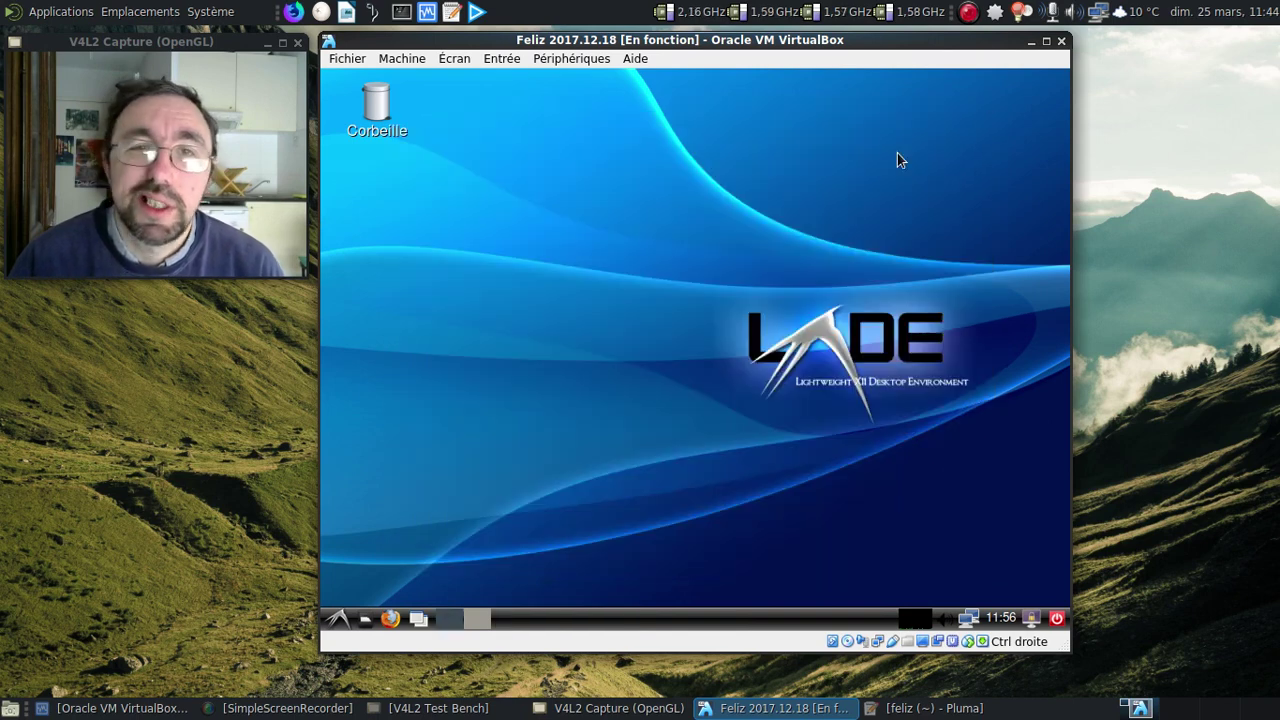
Open LibreOffice Writer from the Bureautique applications to check its interface, and close it
left_click(341, 618)
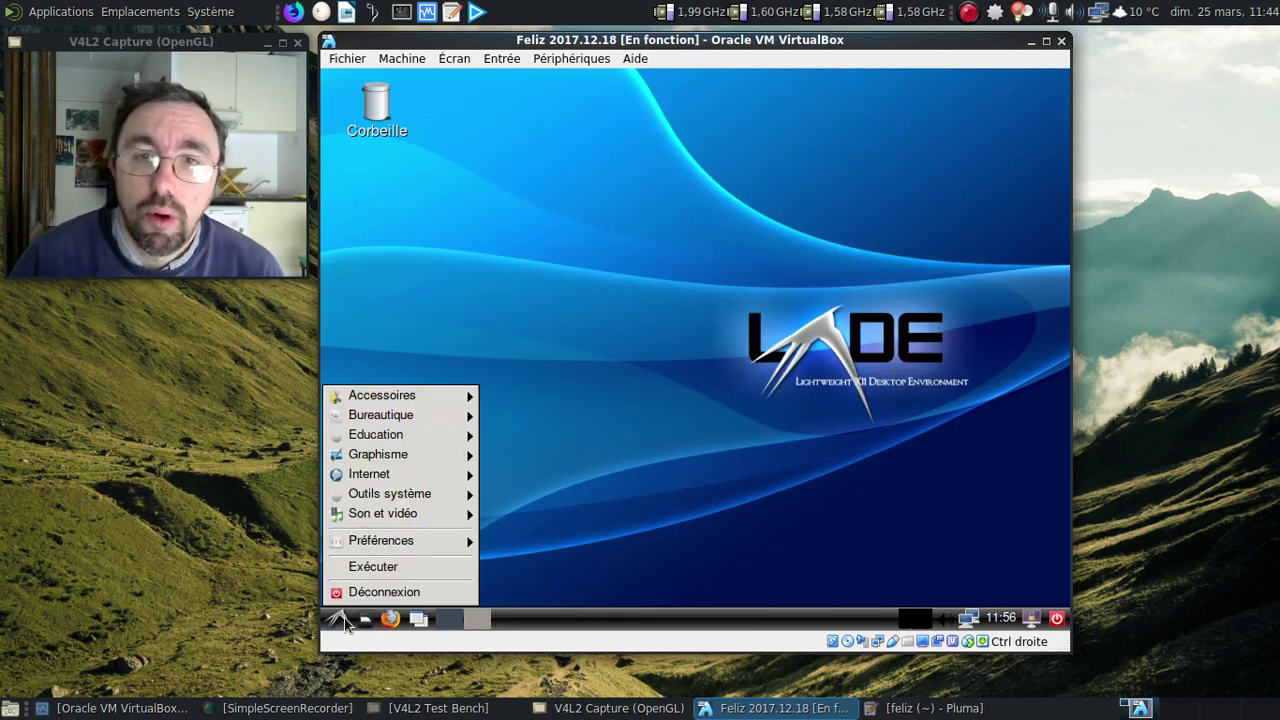
mouse_move(401, 456)
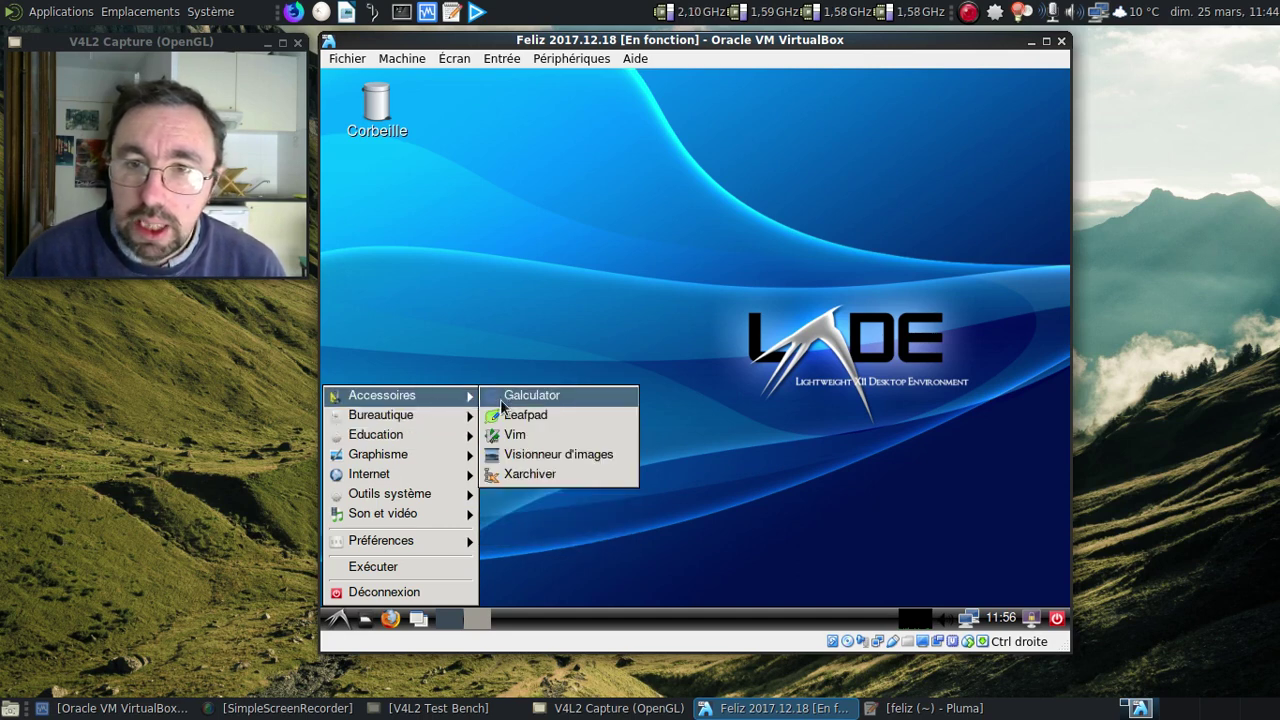
mouse_move(424, 415)
left_click(575, 532)
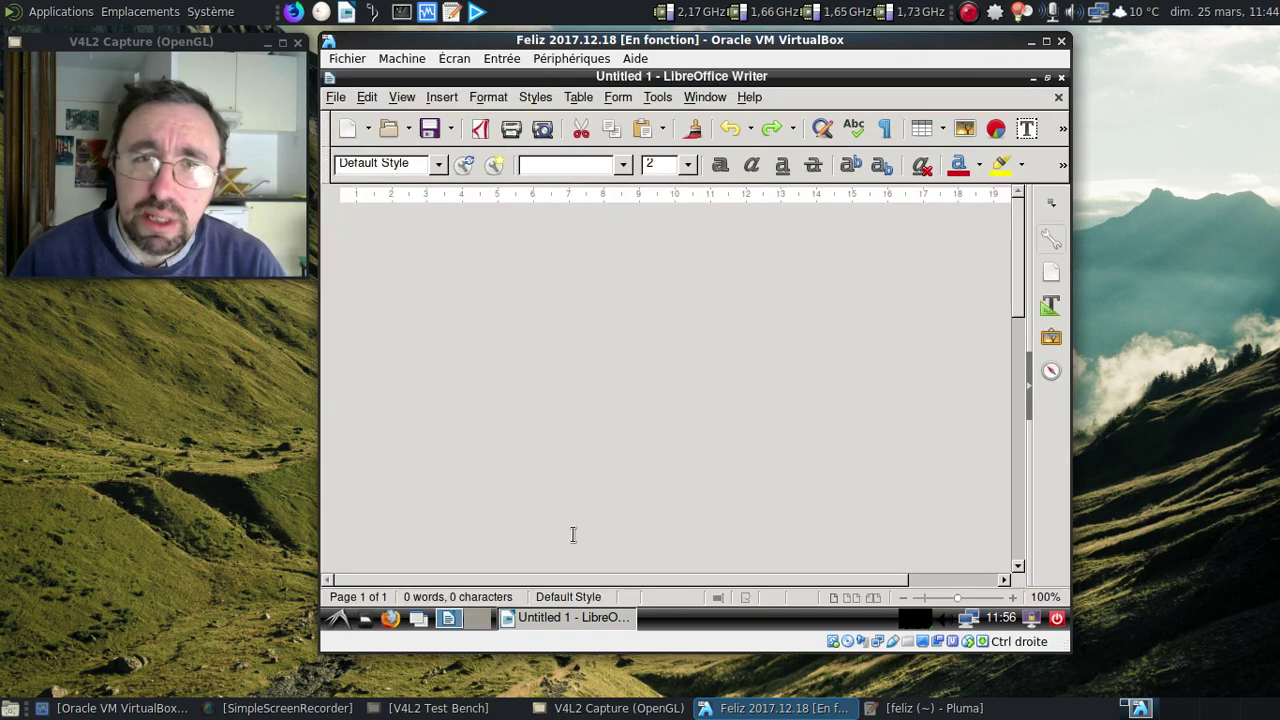
left_click(1061, 77)
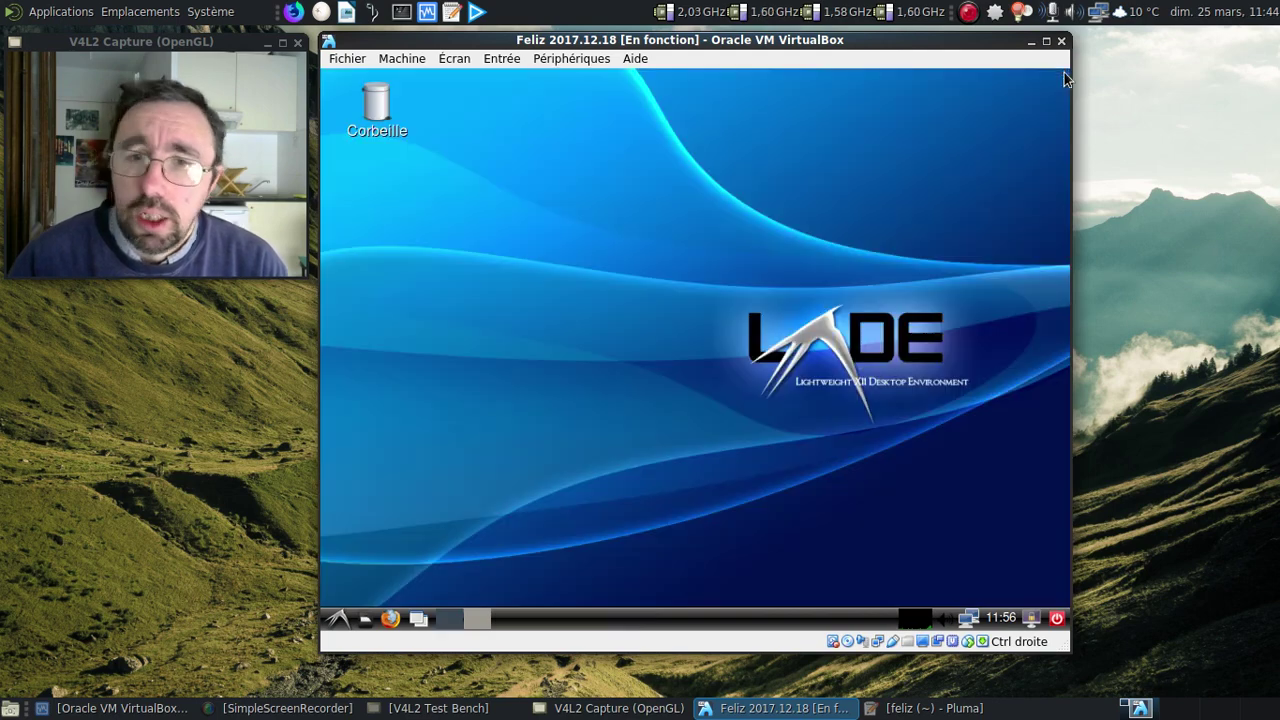
Open /etc/pacman.conf for editing from LXTerminal with sudo nano /etc/pacman.conf, and enter the account password
left_click(348, 620)
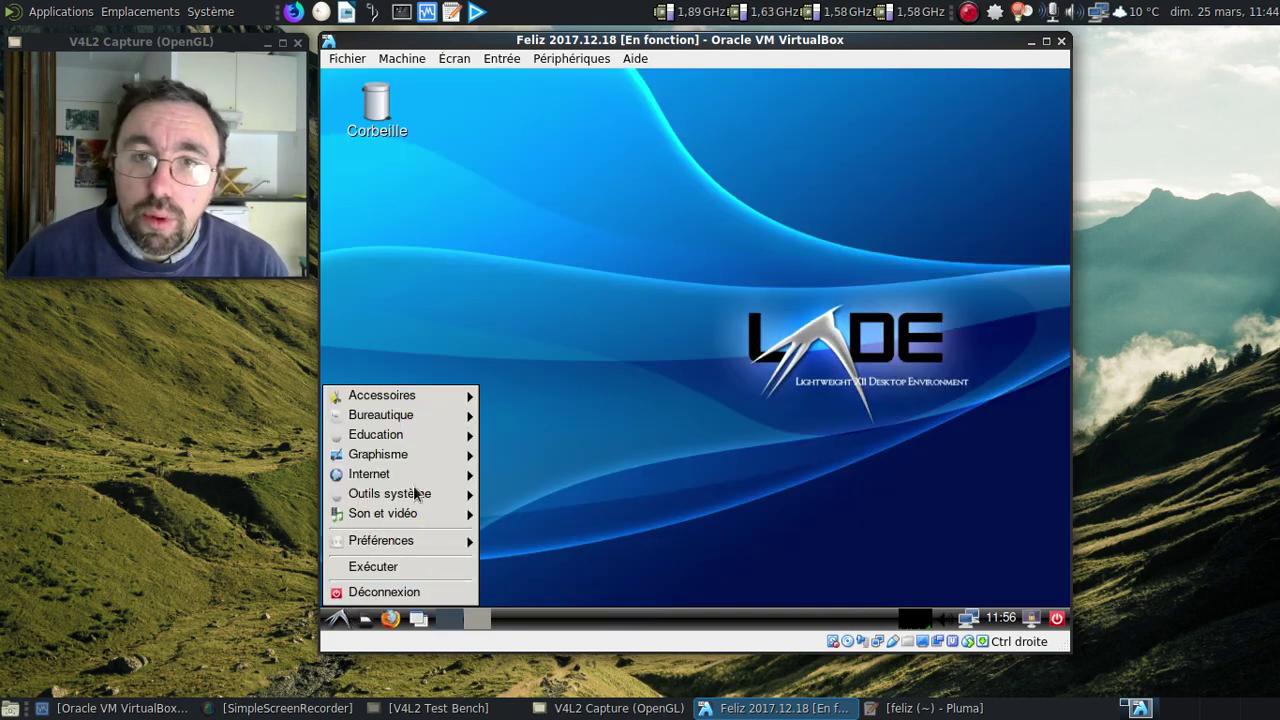
mouse_move(409, 458)
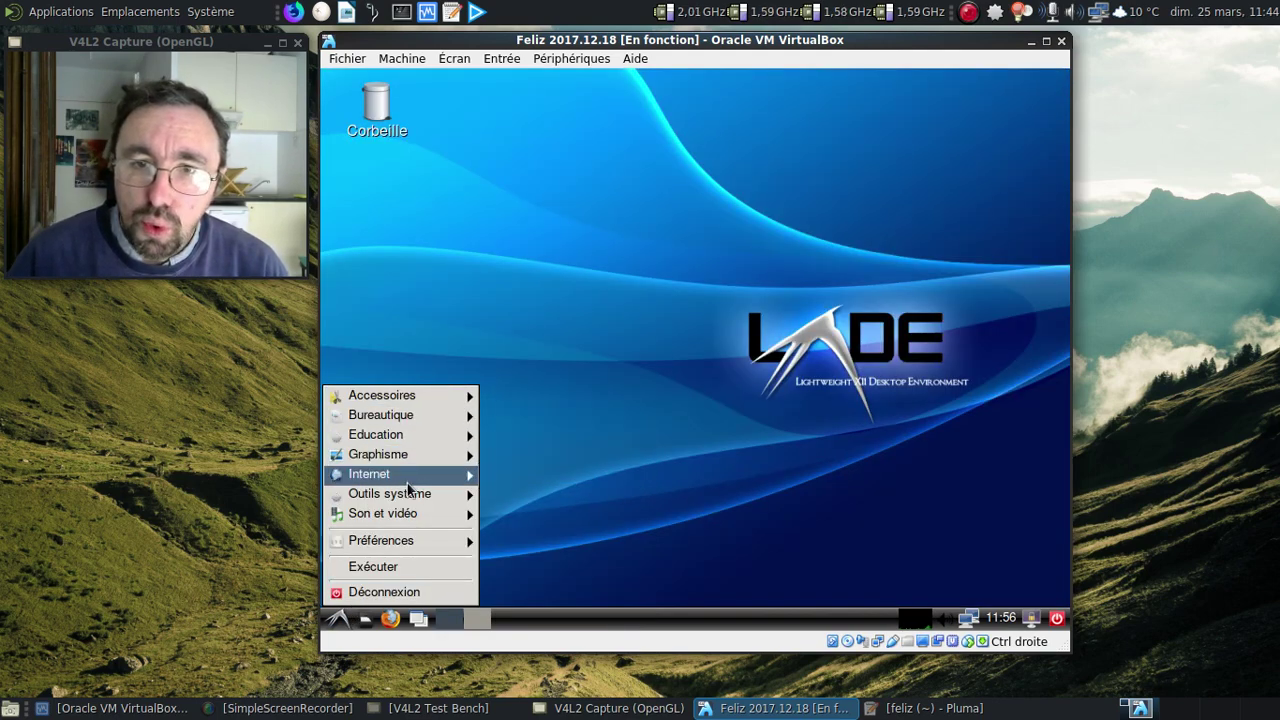
mouse_move(435, 496)
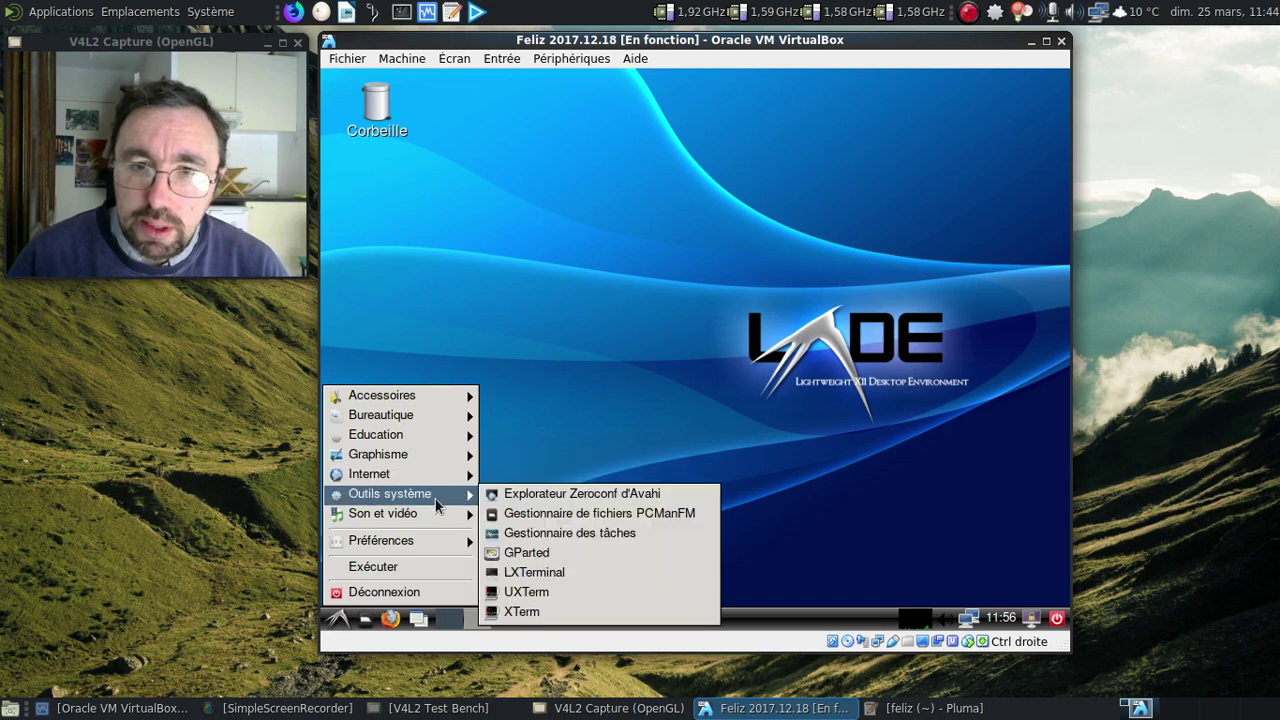
left_click(537, 572)
type("nano /et")
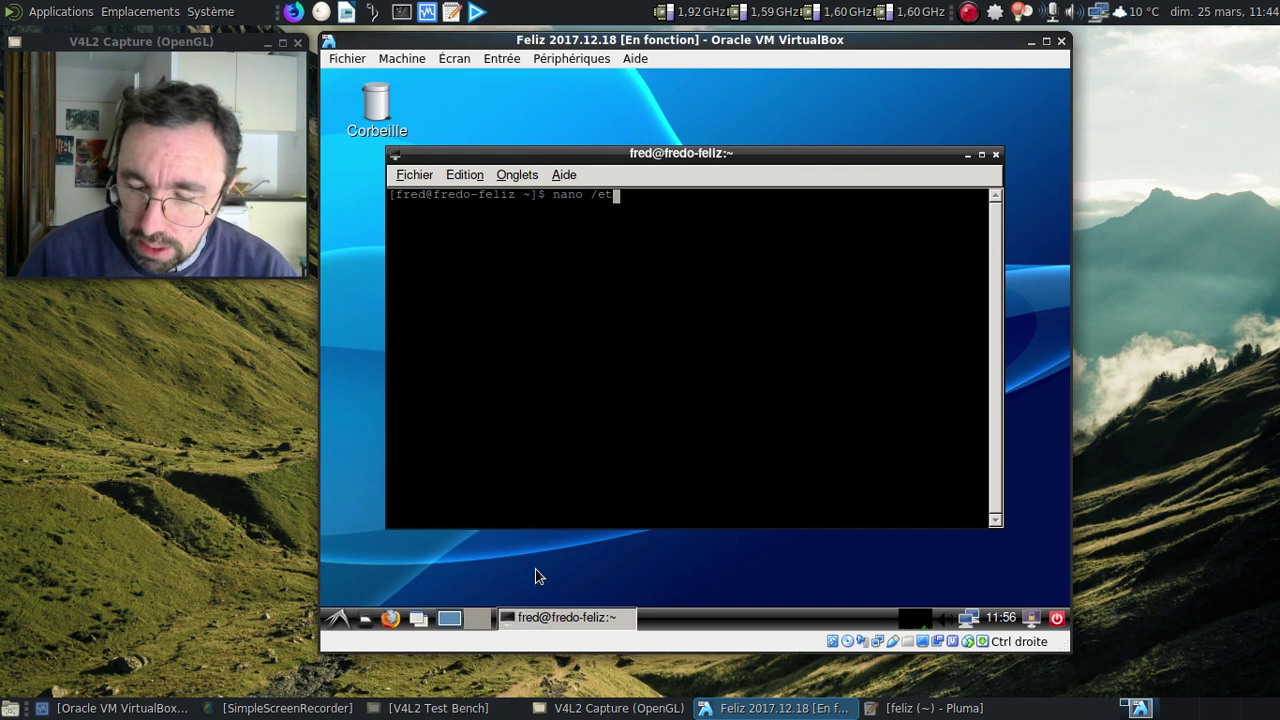
key("Home")
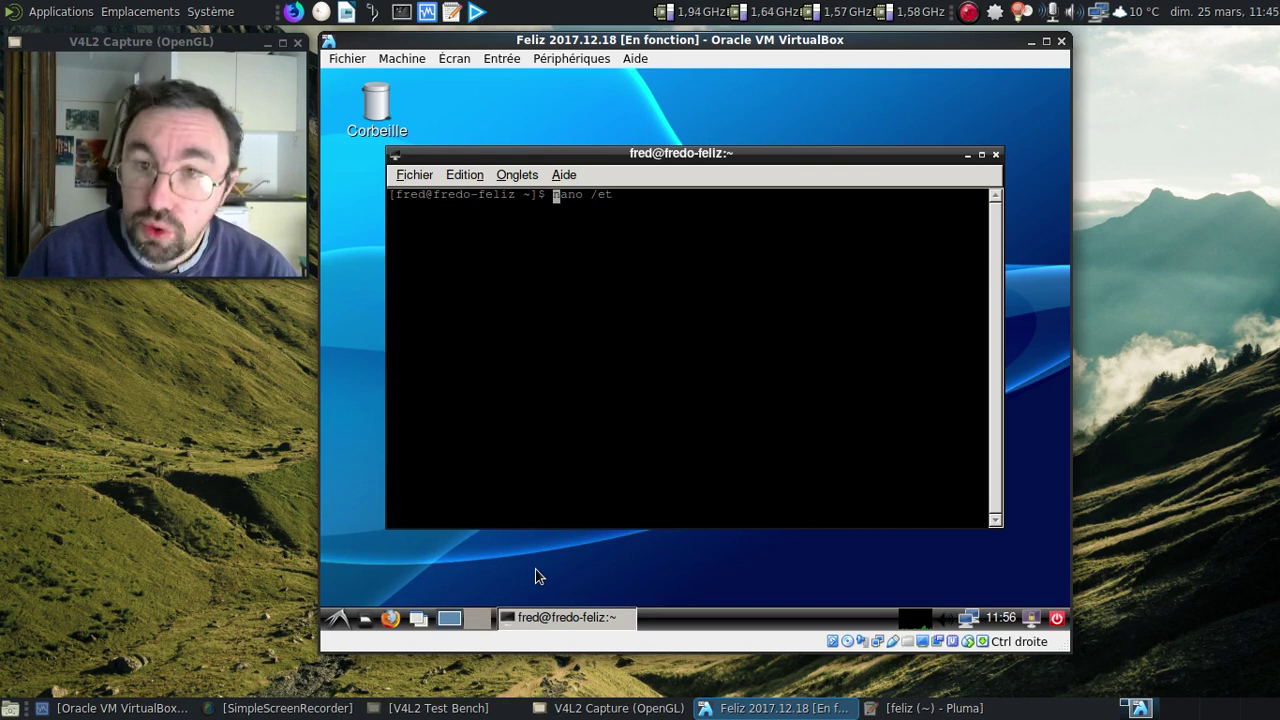
type("sudo nano /et")
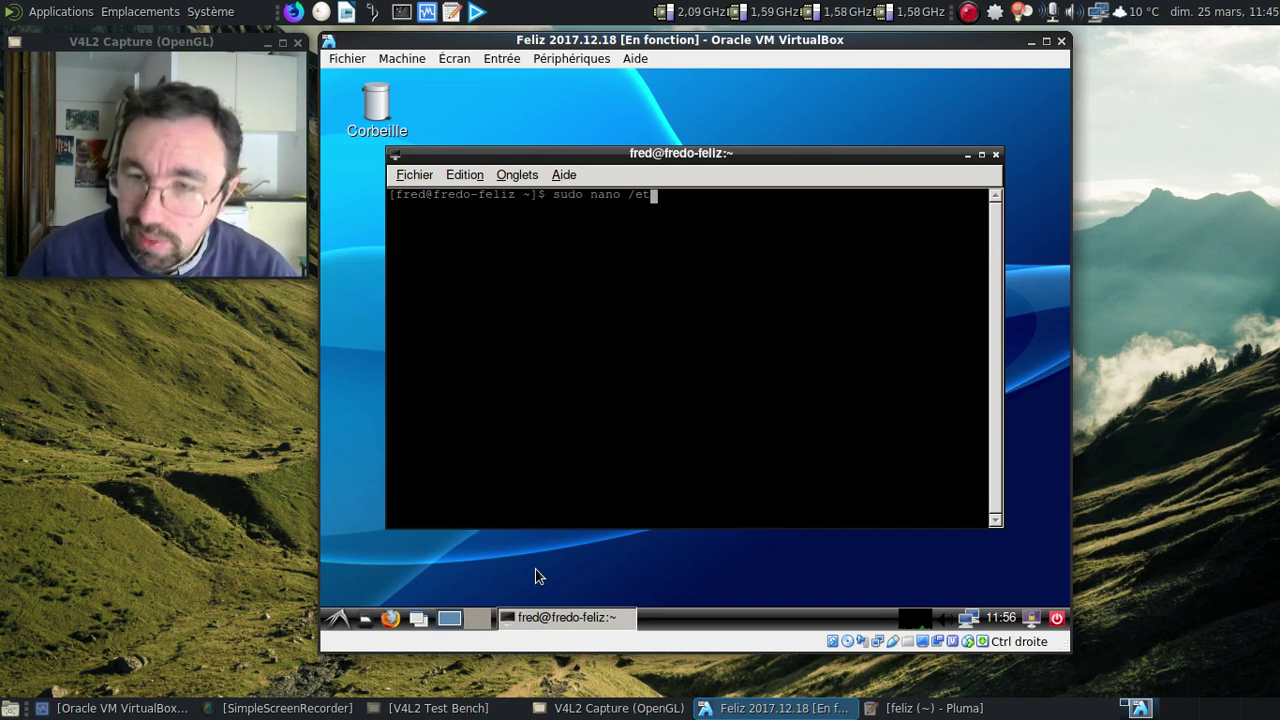
type("c/pacman.conf")
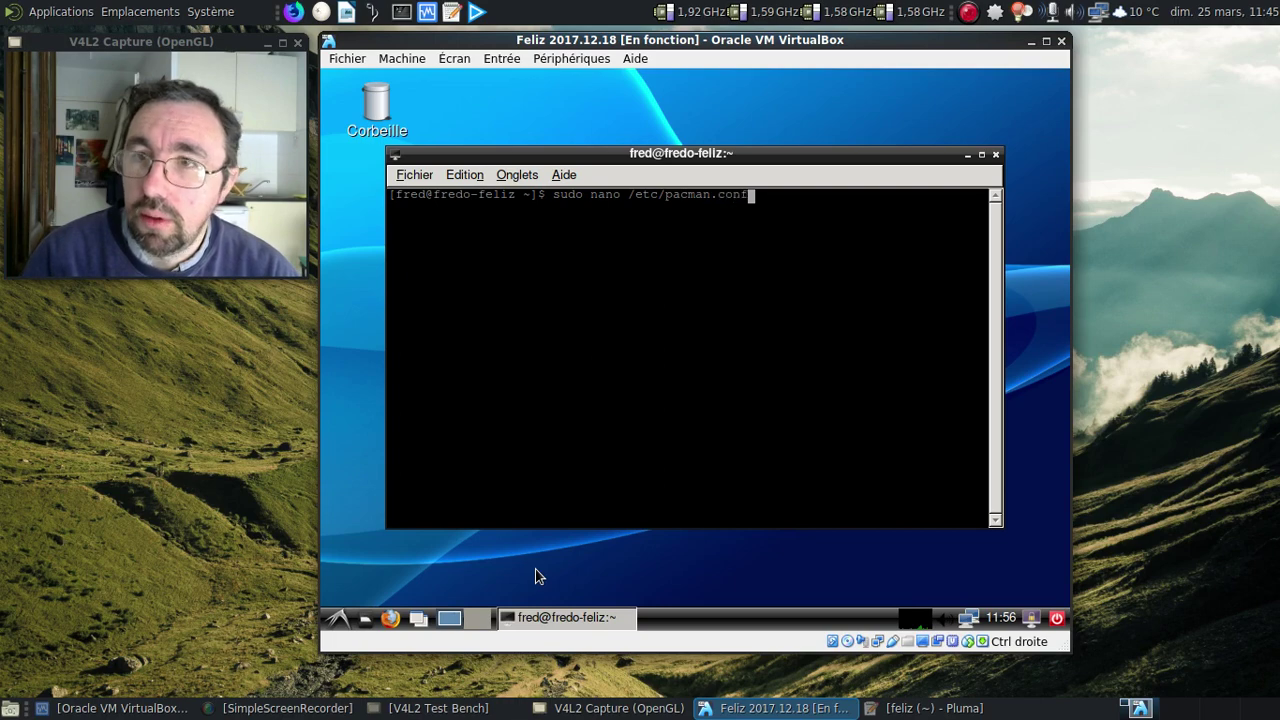
key("Return")
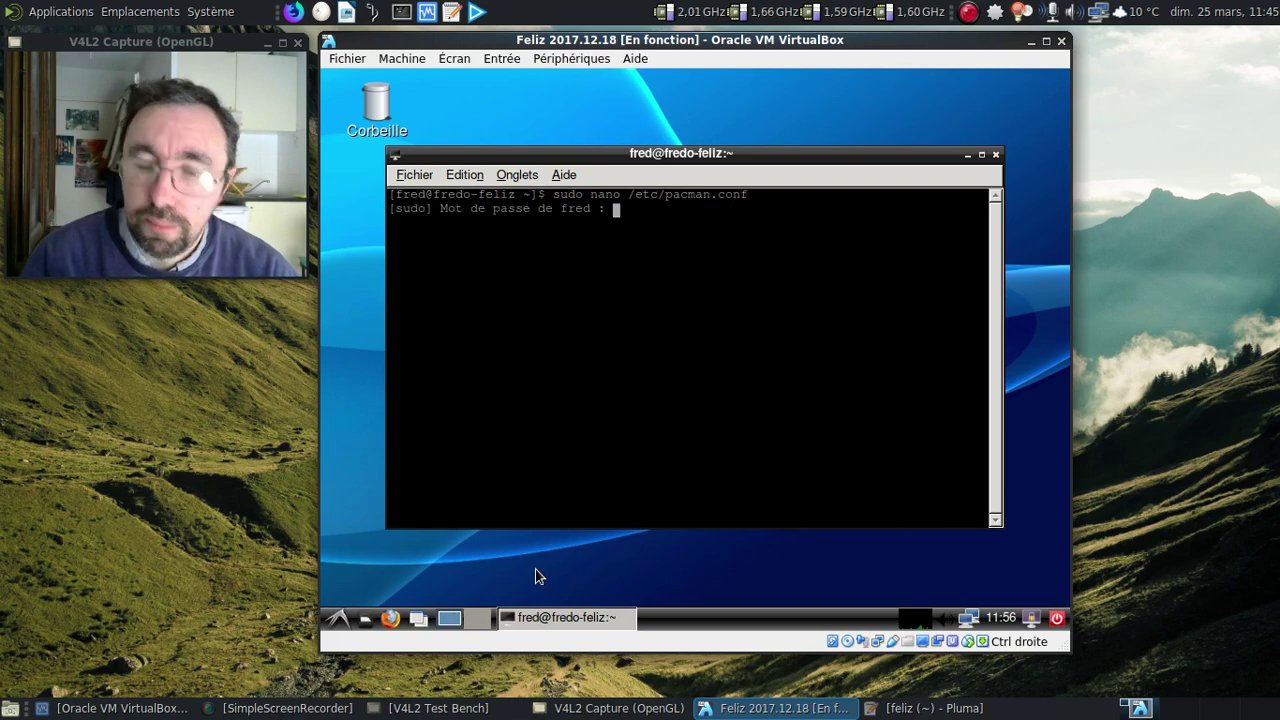
key("Return")
Comment out the three lines of the [archlinuxfr] repository at the end of pacman.conf, and save the file
key("Page_Down")
key("Page_Down")
key("Page_Down")
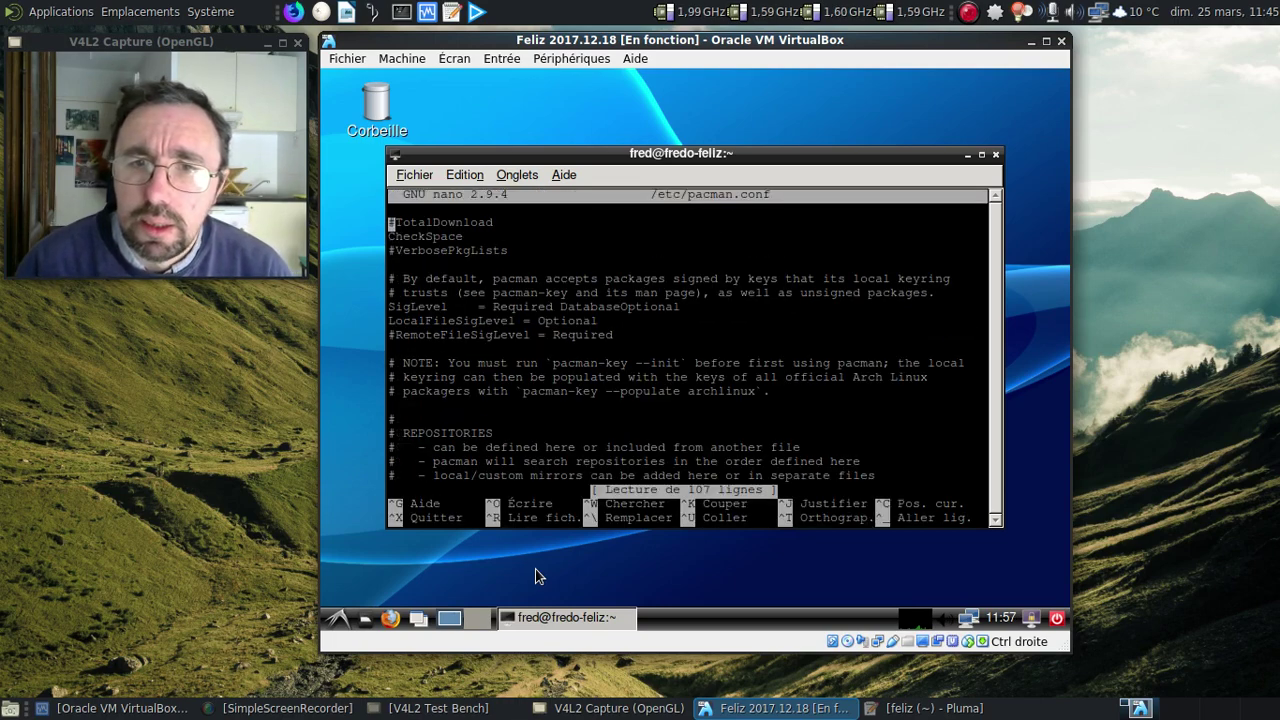
key("Page_Down")
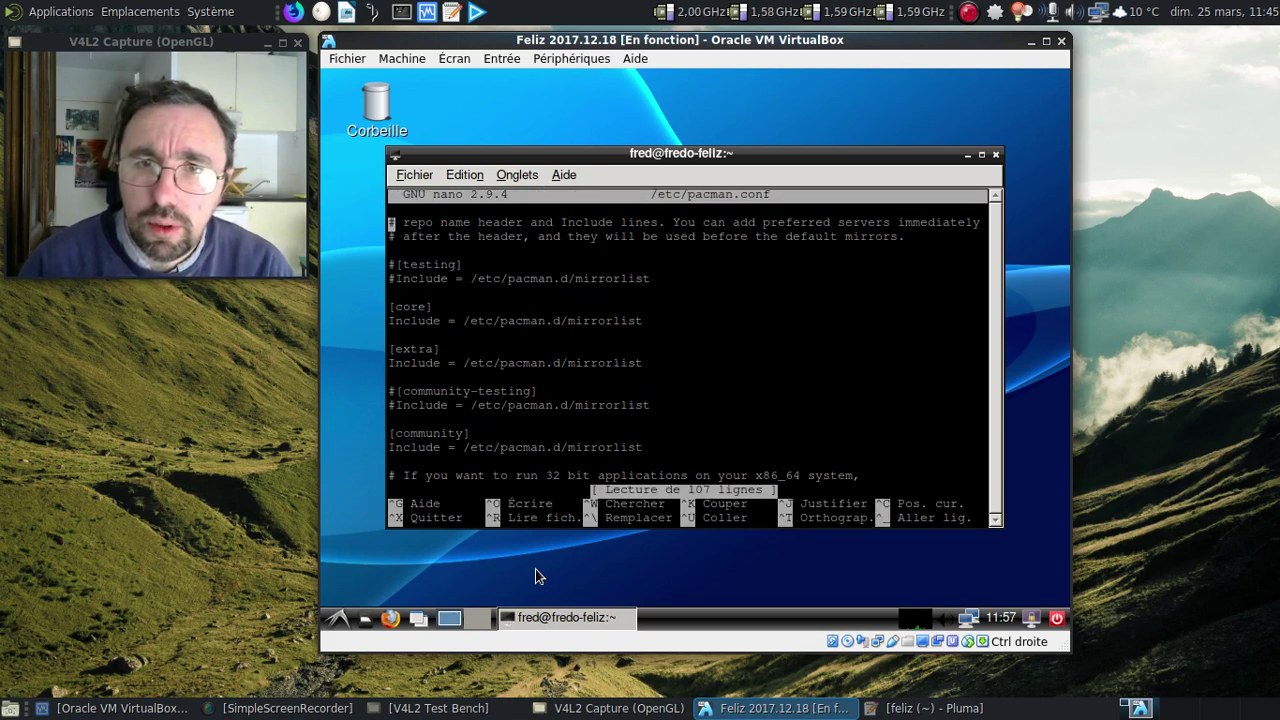
key("Page_Down")
key("Page_Down")
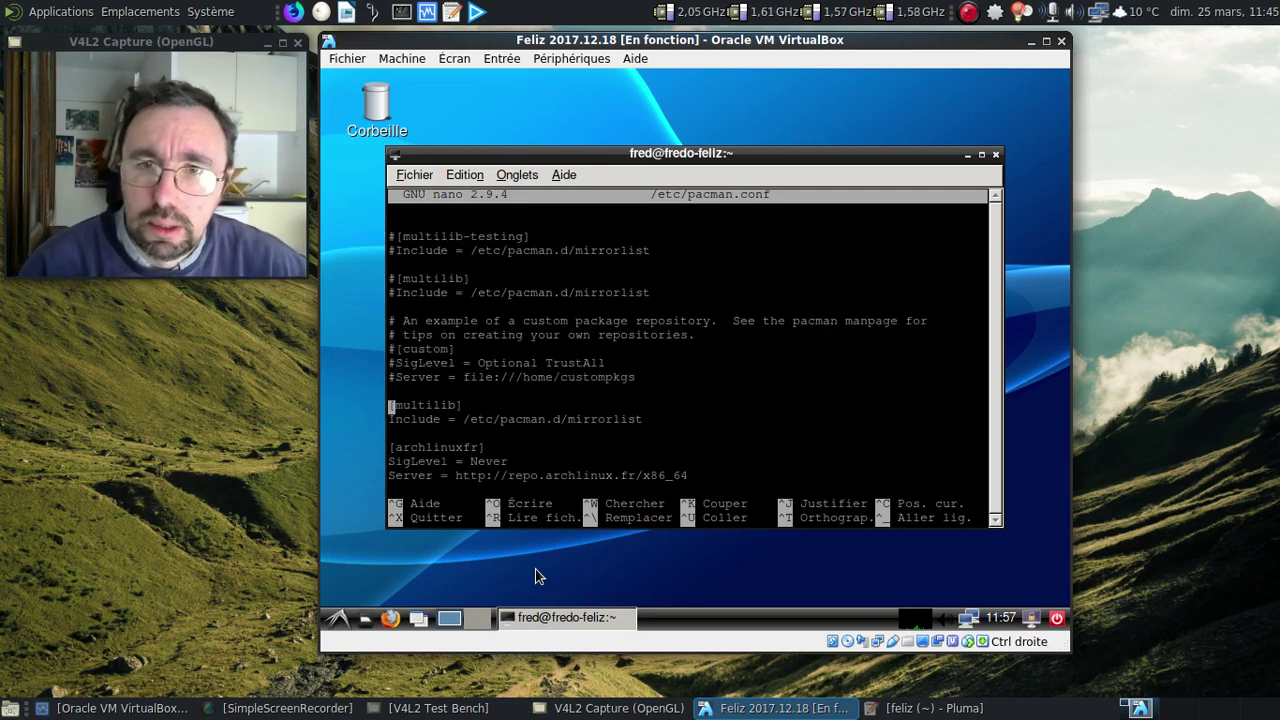
key("Up")
key("Up")
key("Up")
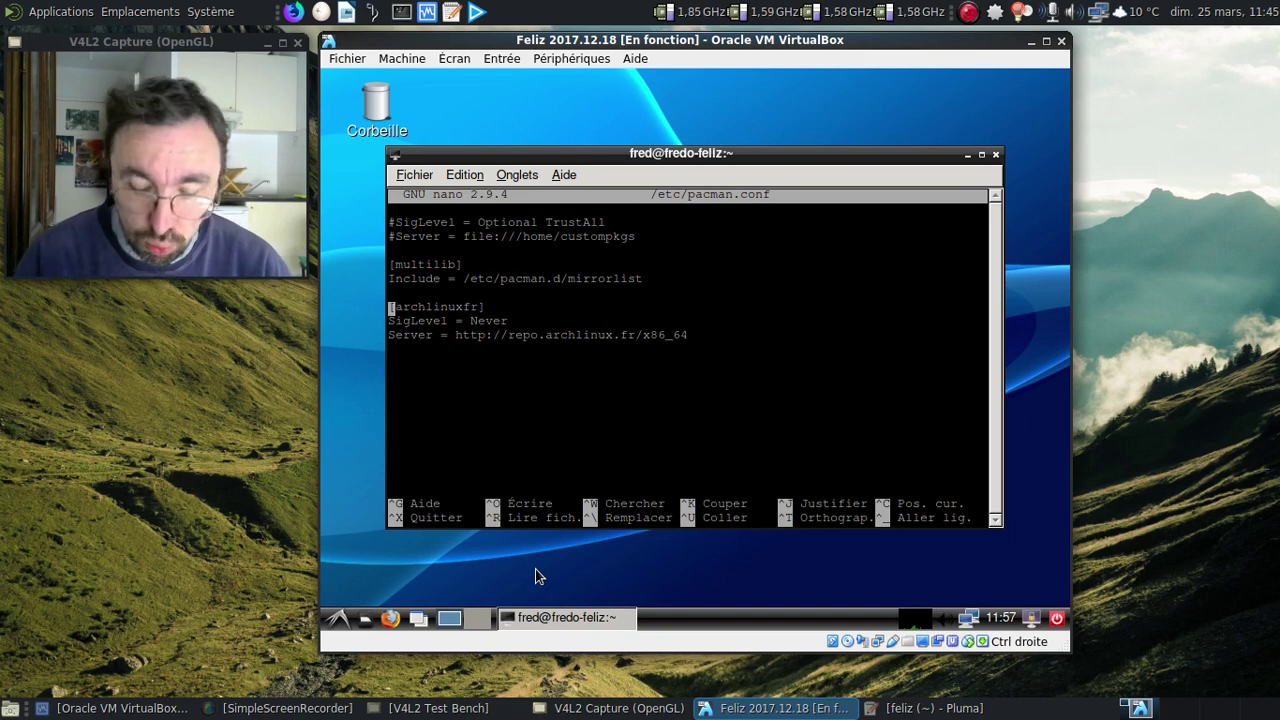
type("#")
key("Down")
key("Left")
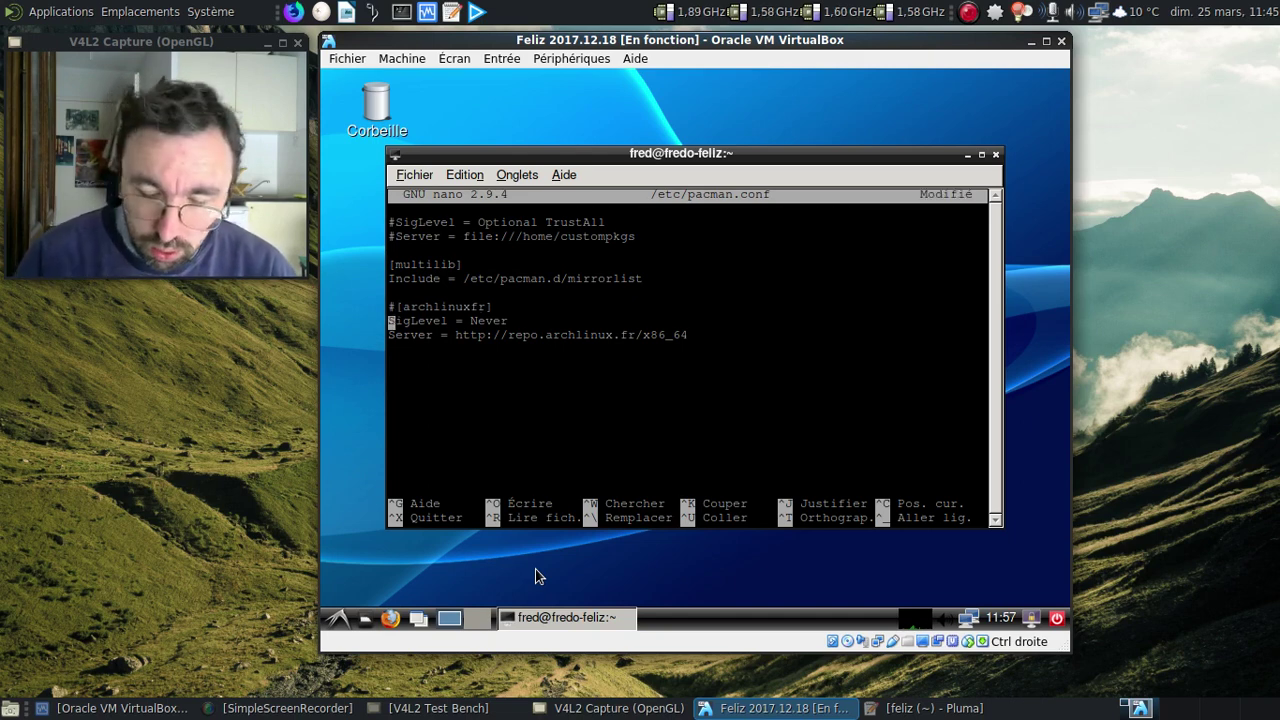
type("#")
key("Down")
key("Left")
type("#")
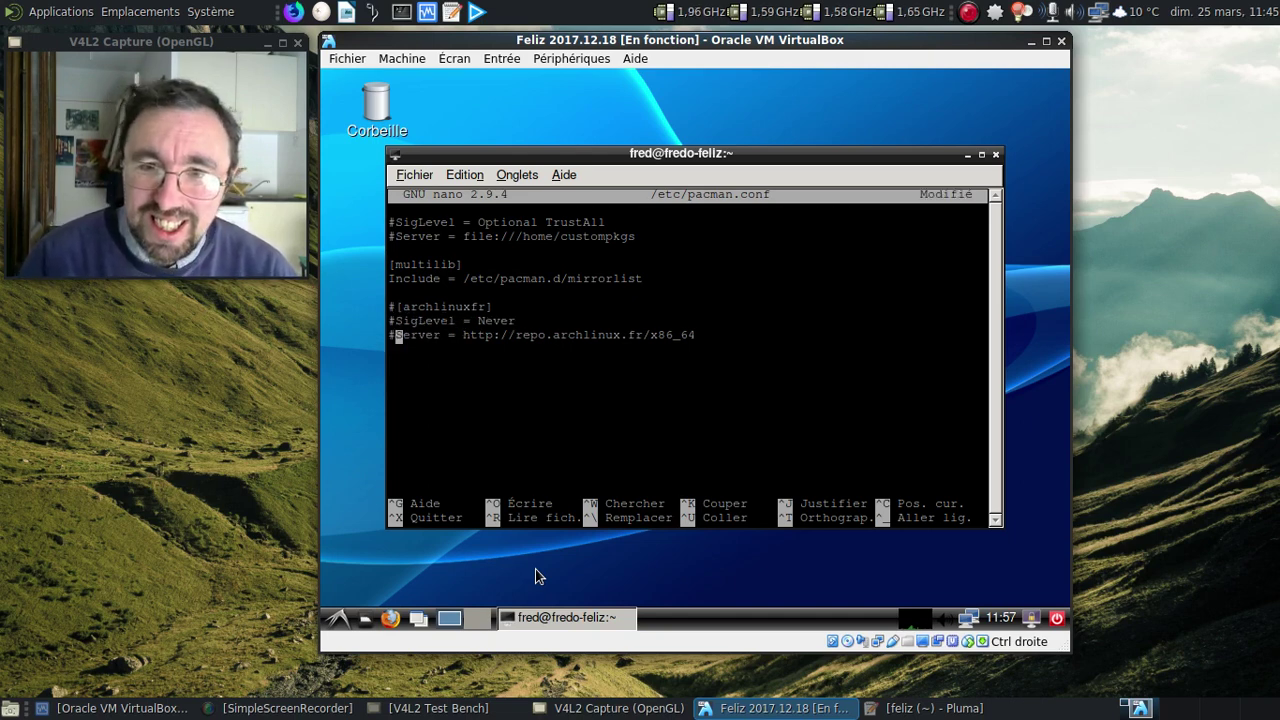
key("ctrl+x")
key("o")
key("Return")
Start installing trizen from the AUR with yaourt -S trizen, and decline editing the PKGBUILD
type("yaourt ")
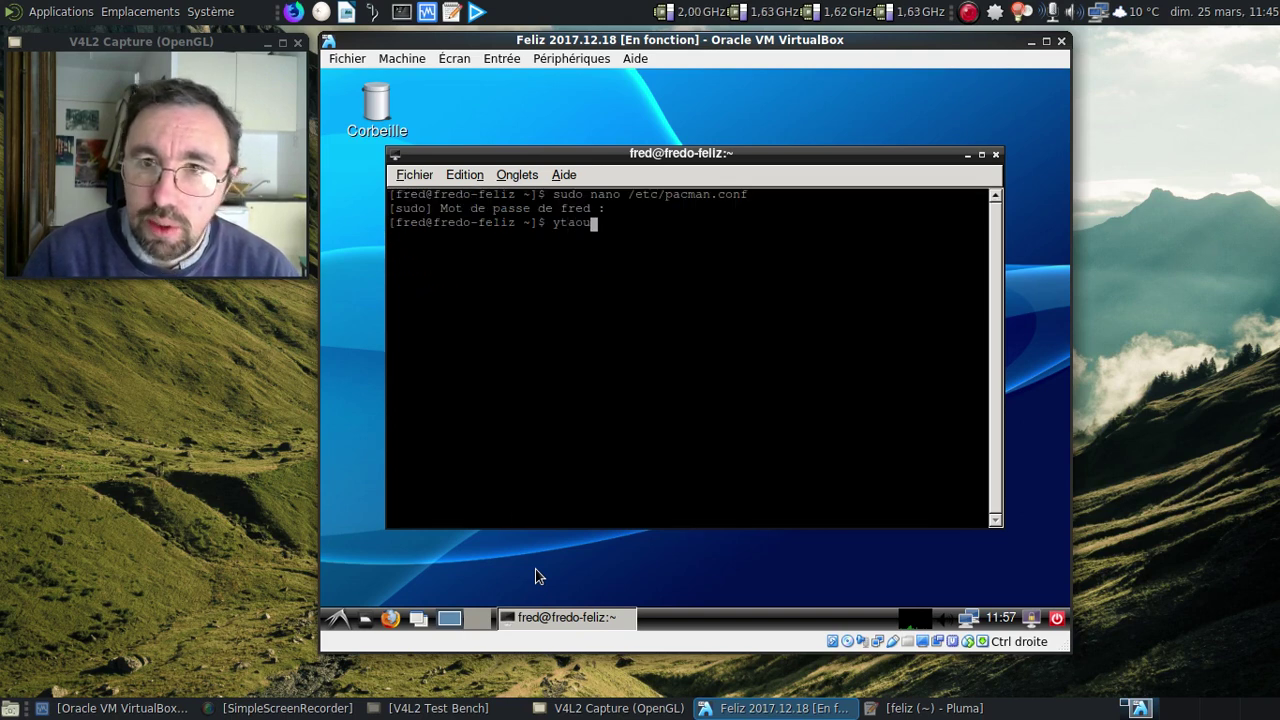
type("-")
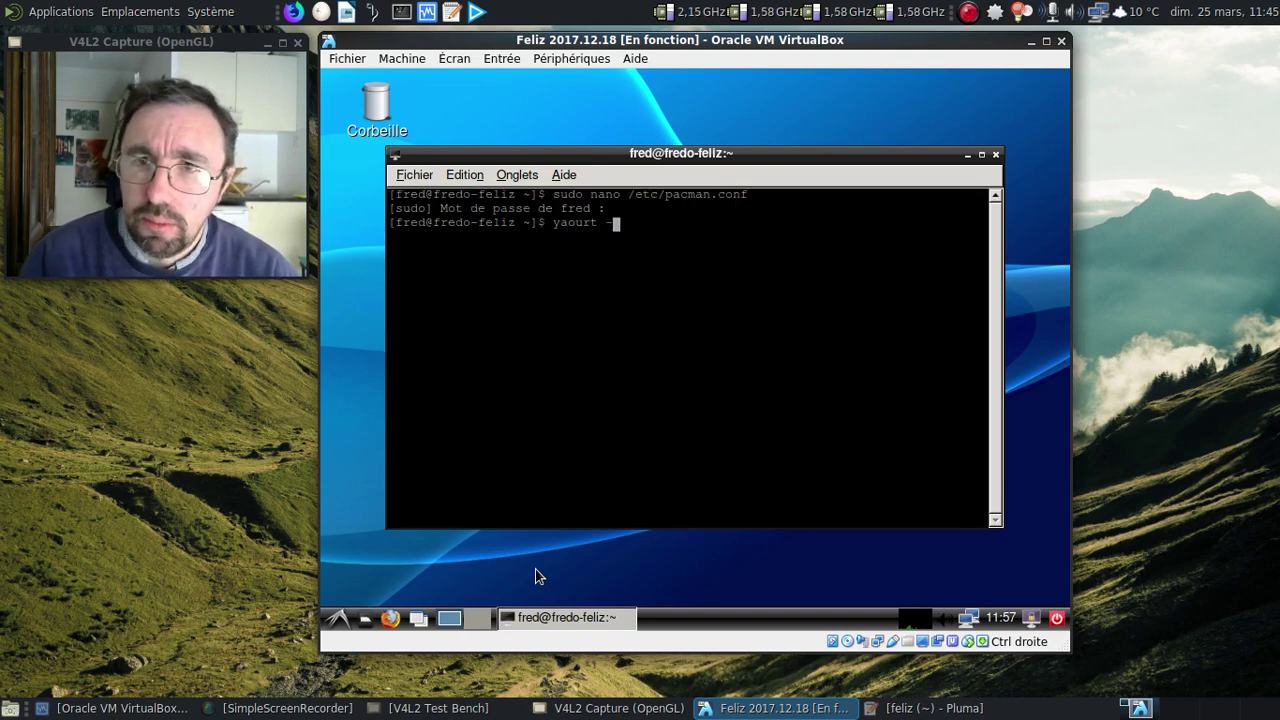
type("S trizen")
key("Return")
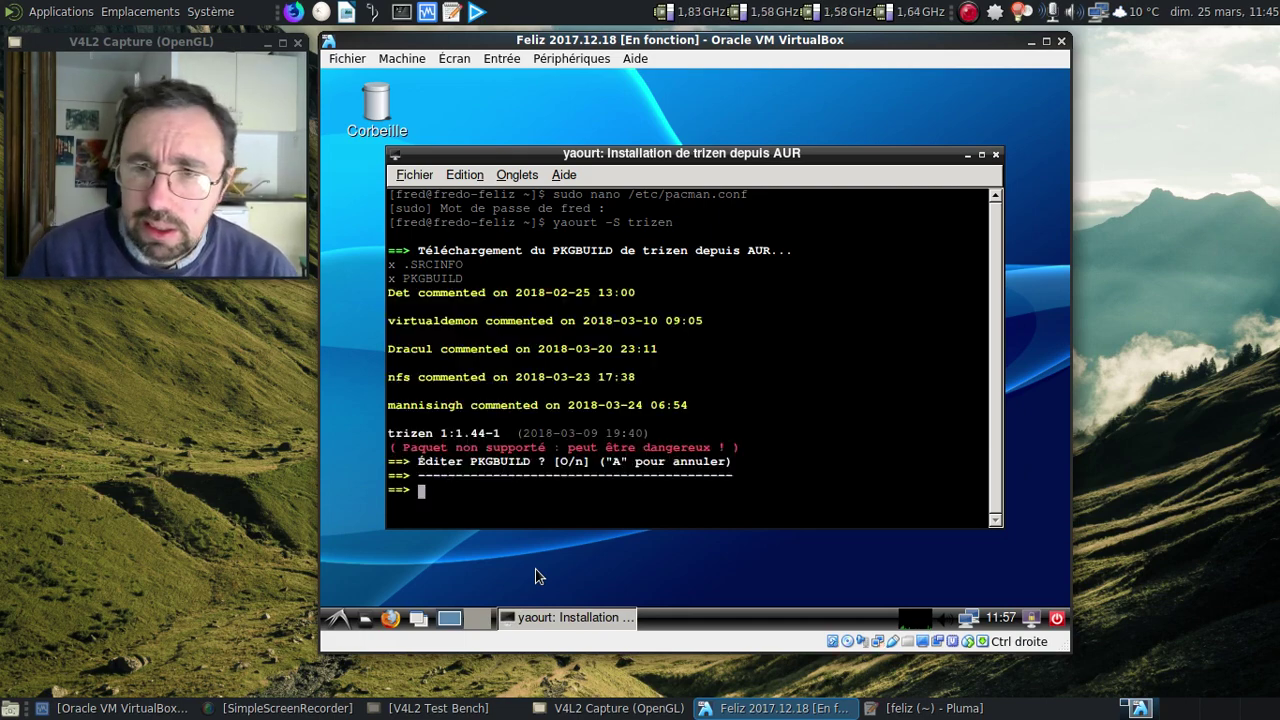
type("n")
key("Return")
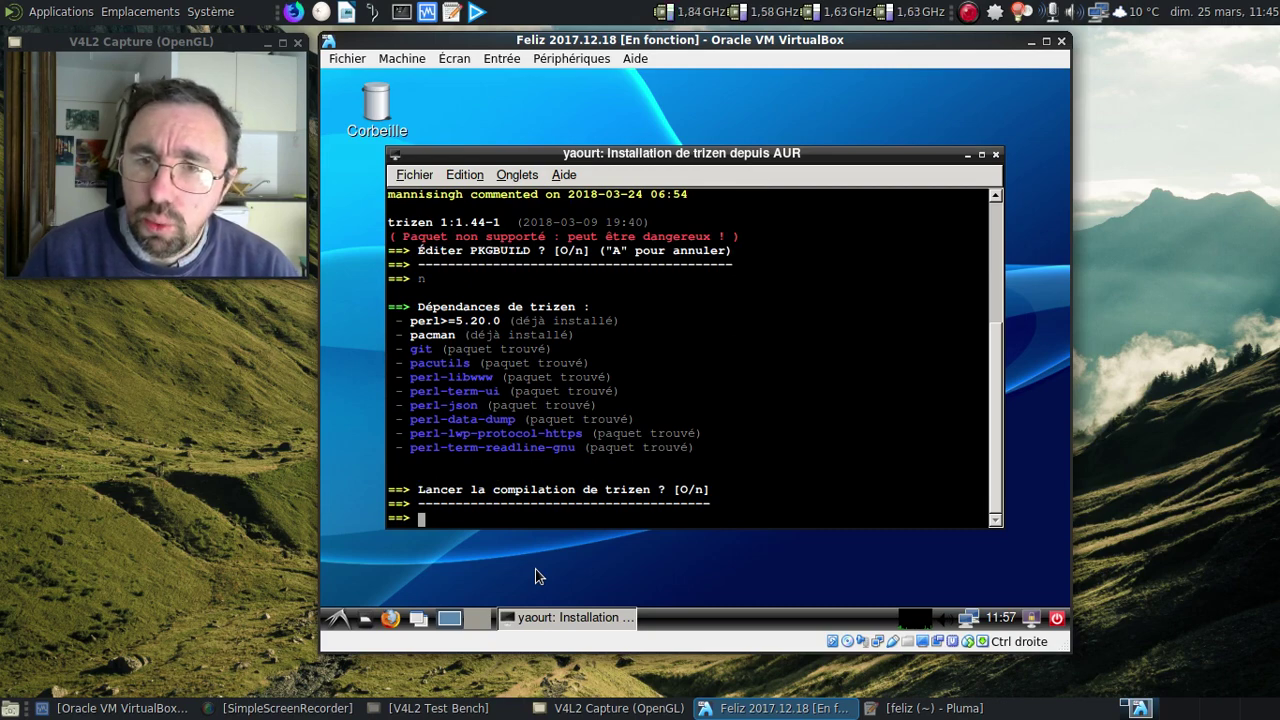
Compile trizen with its missing dependencies, and confirm the installation of the built package
type("o")
key("Return")
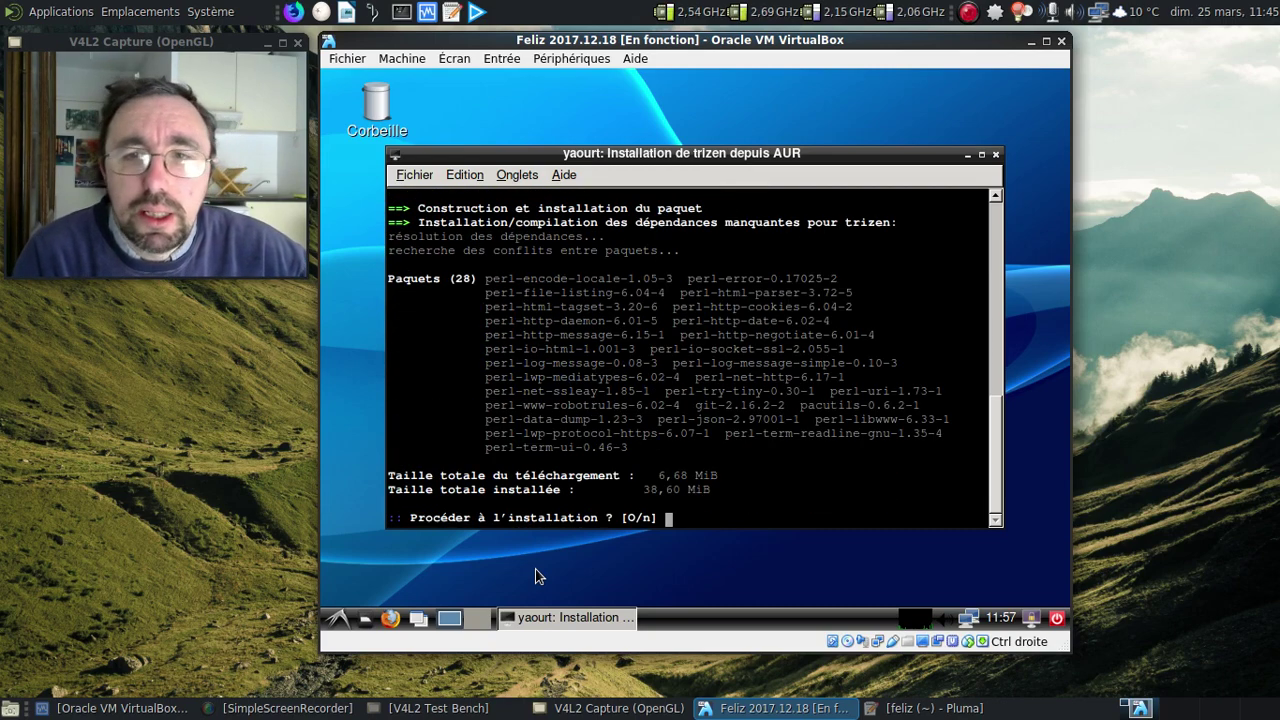
key("Return")
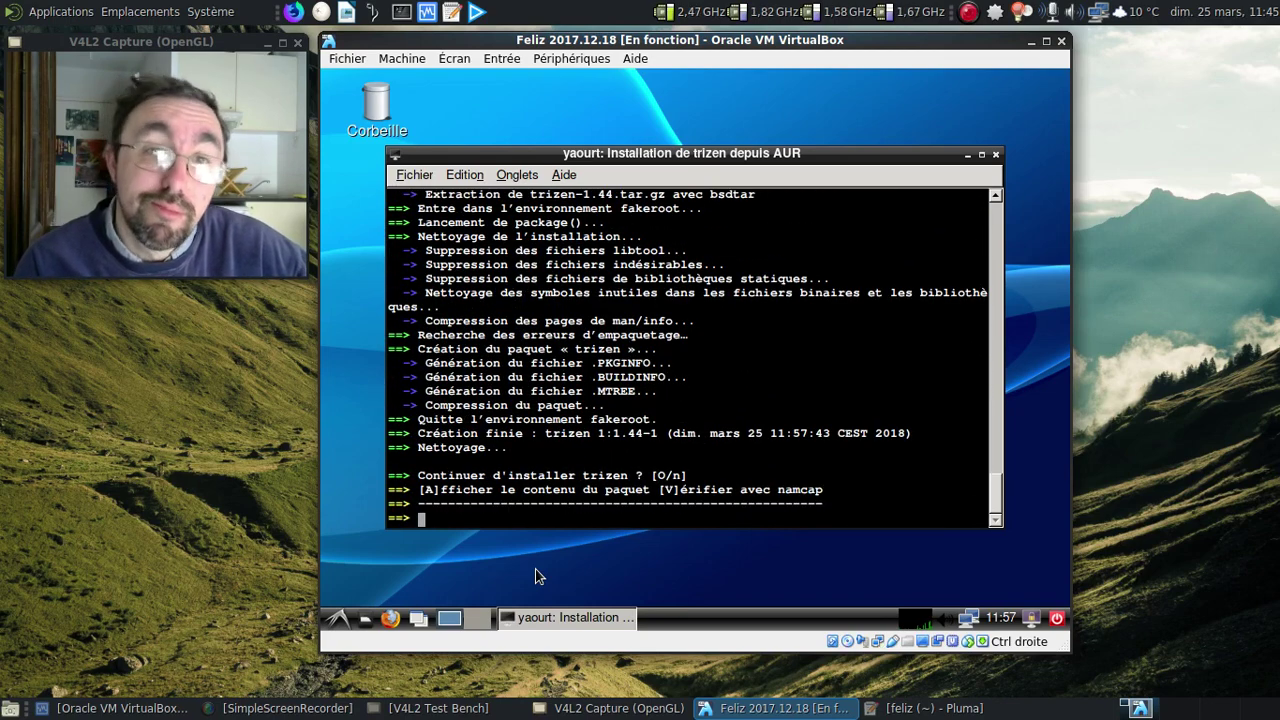
type("o")
key("Return")
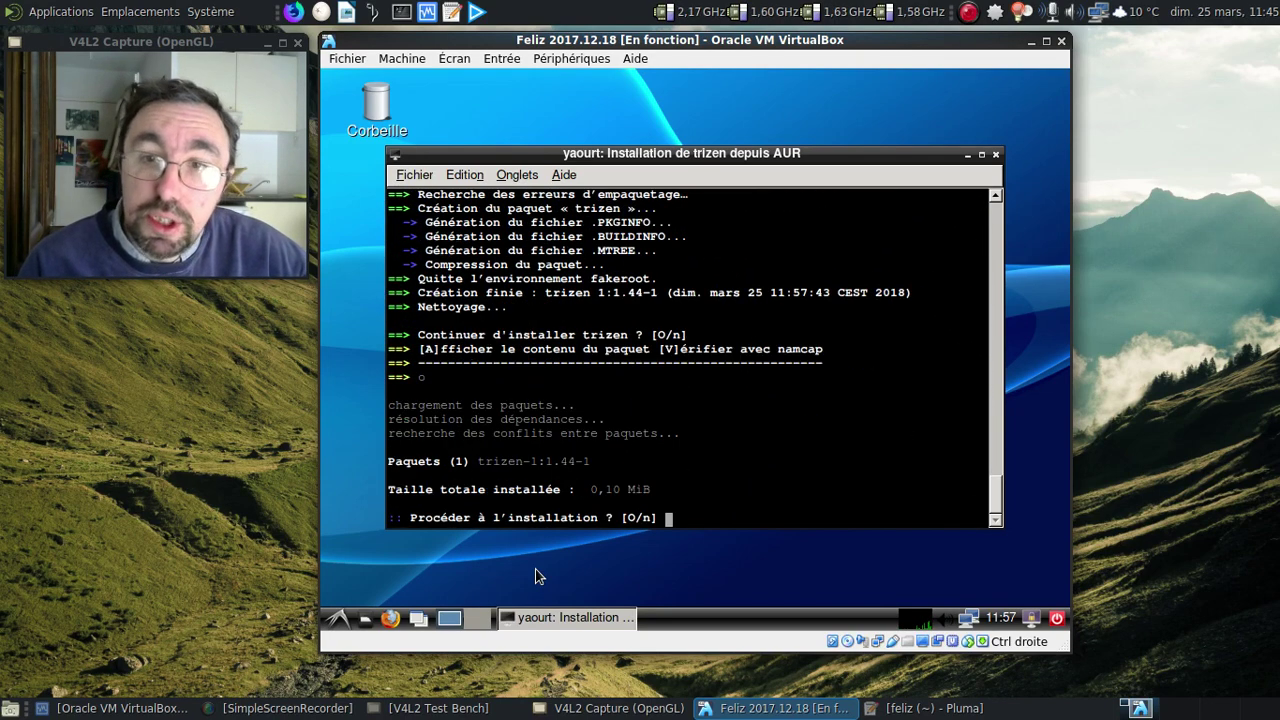
key("Return")
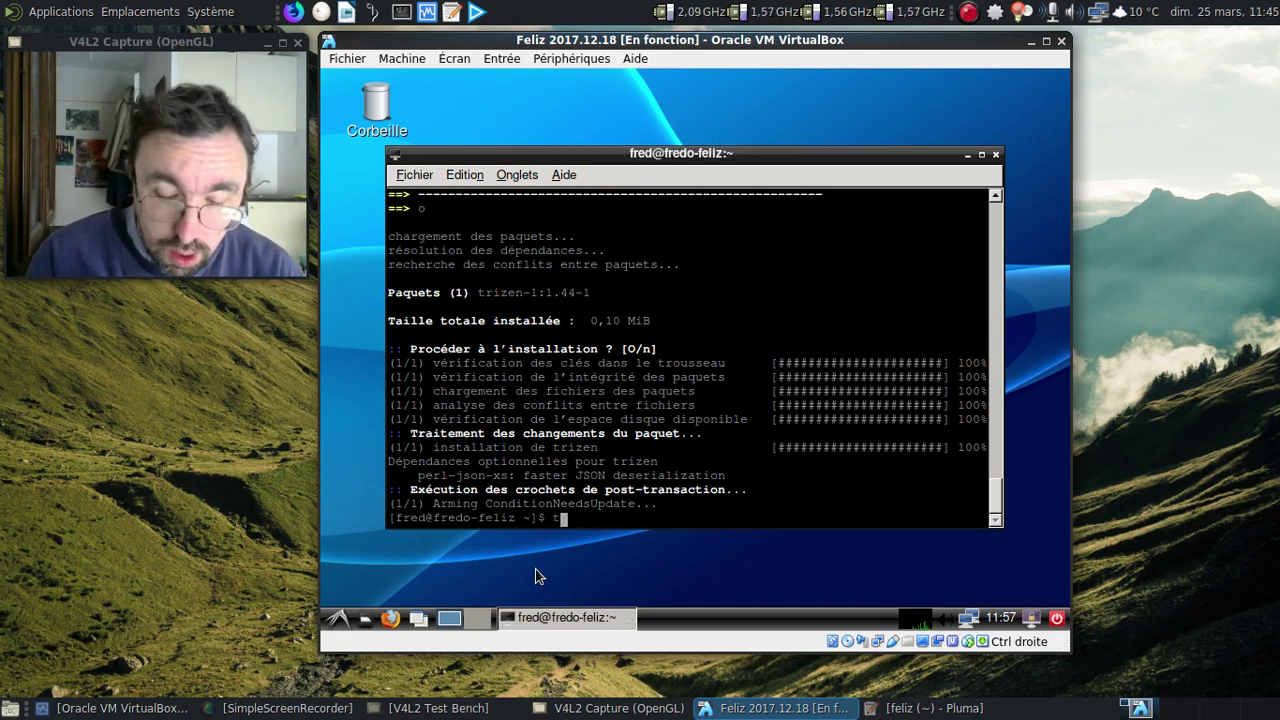
Launch trizen -S pamac-aur, decline editing PKGBUILD and pamac.install, and accept the missing runtime dependencies
type("trizen -S pamac")
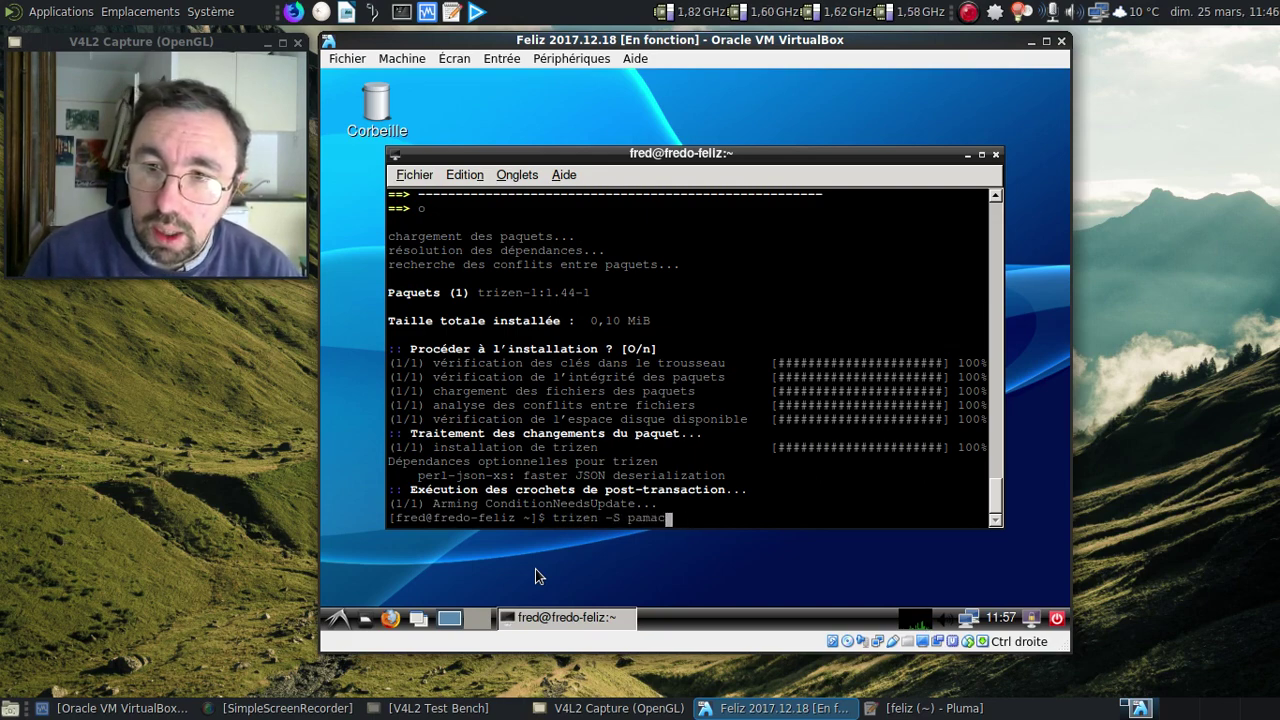
type("-aur")
key("Return")
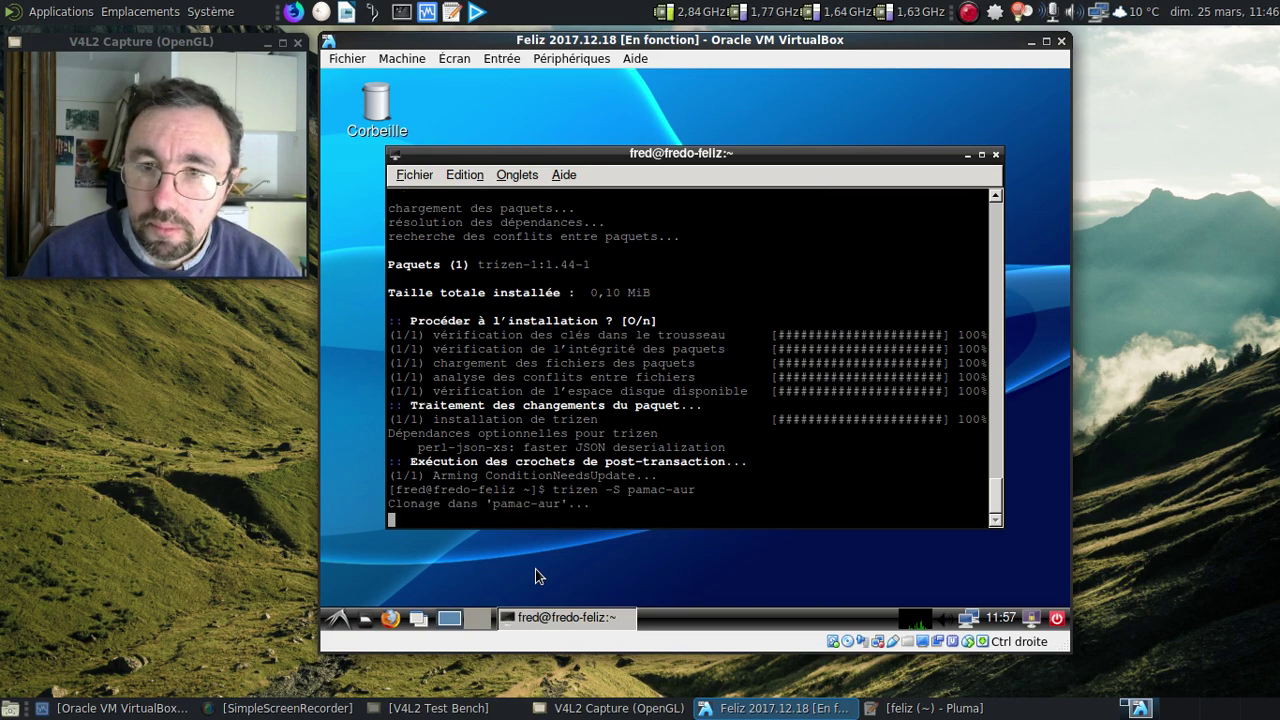
type("n")
key("Return")
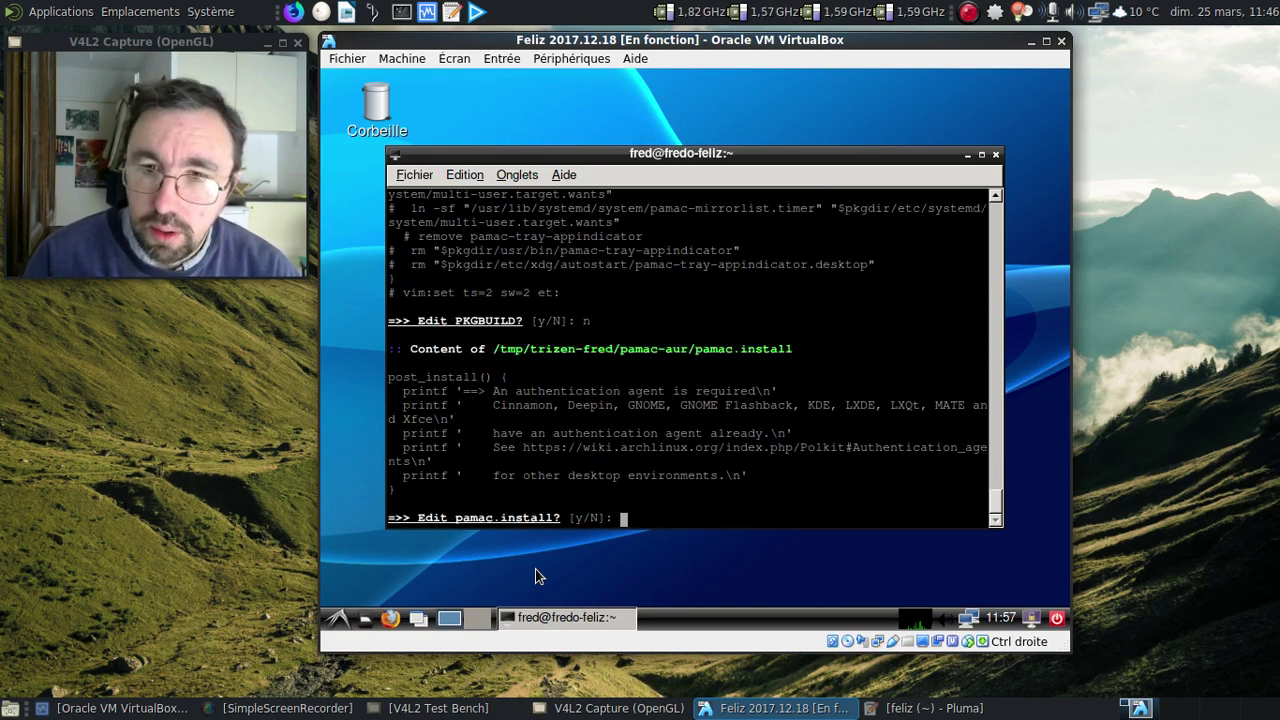
key("Return")
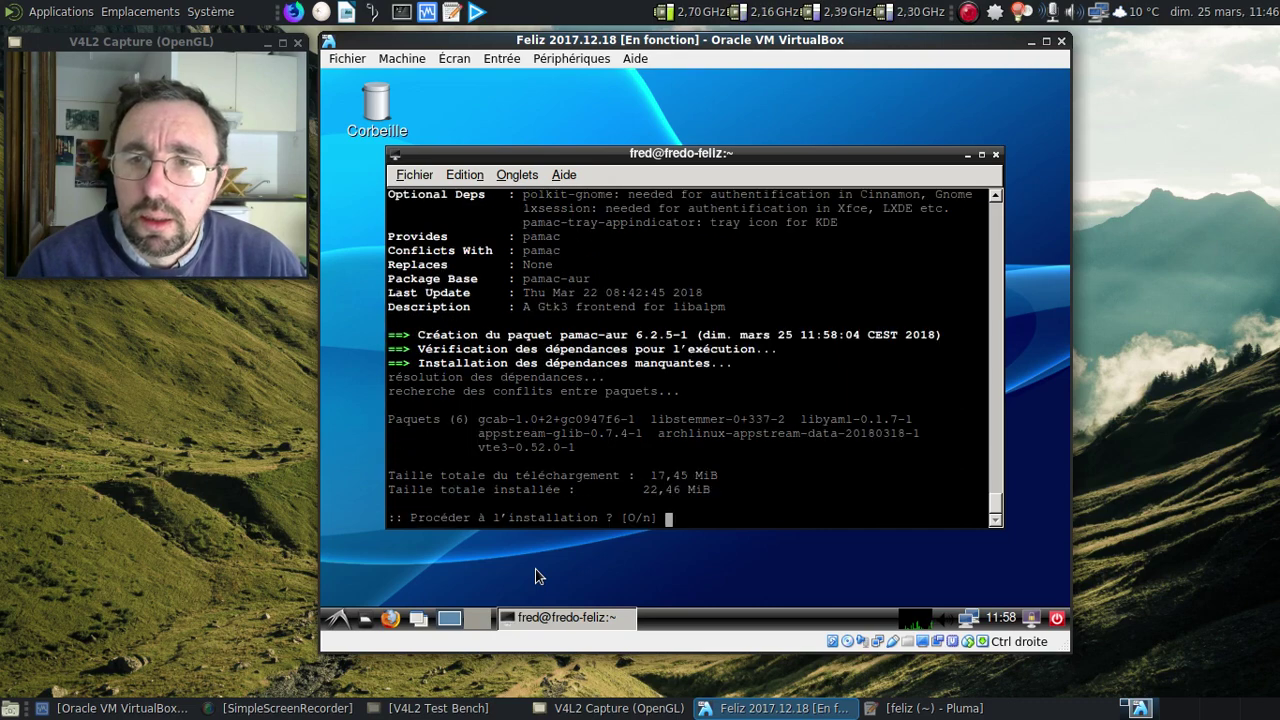
key("Return")
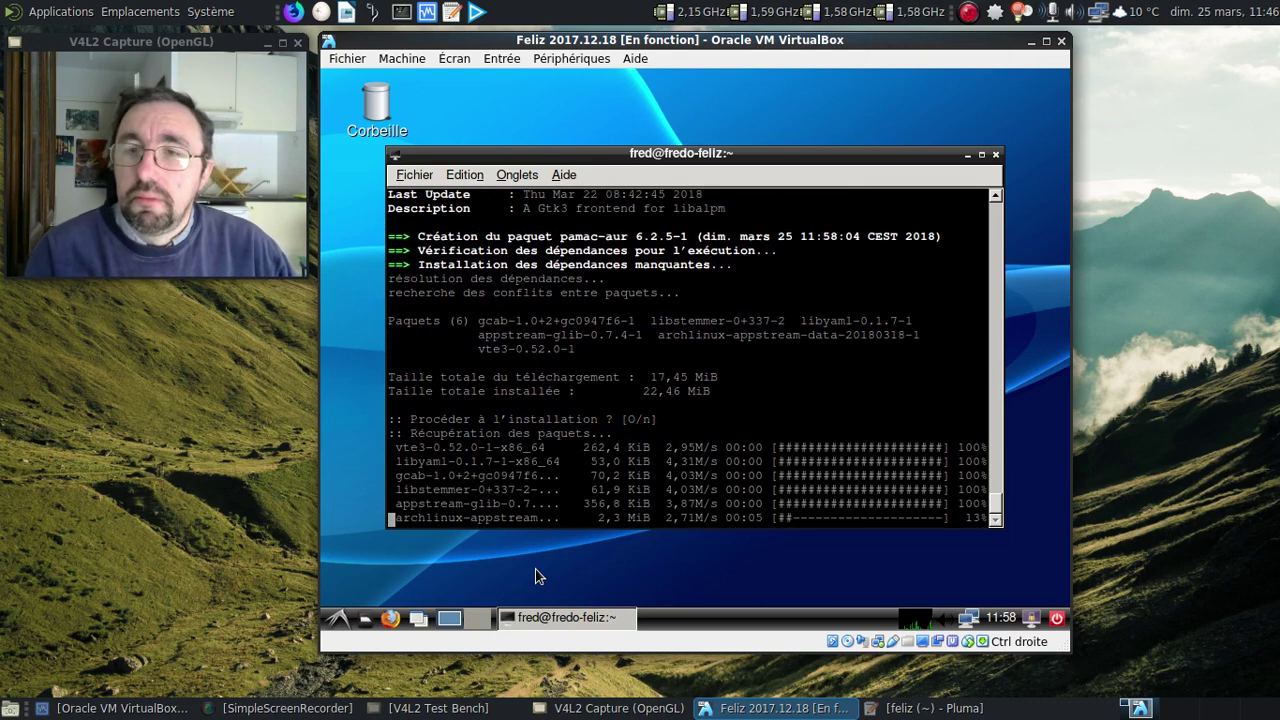
Open VLC from the Son et vidéo applications, check its version in the À propos information, and close it
left_click(338, 617)
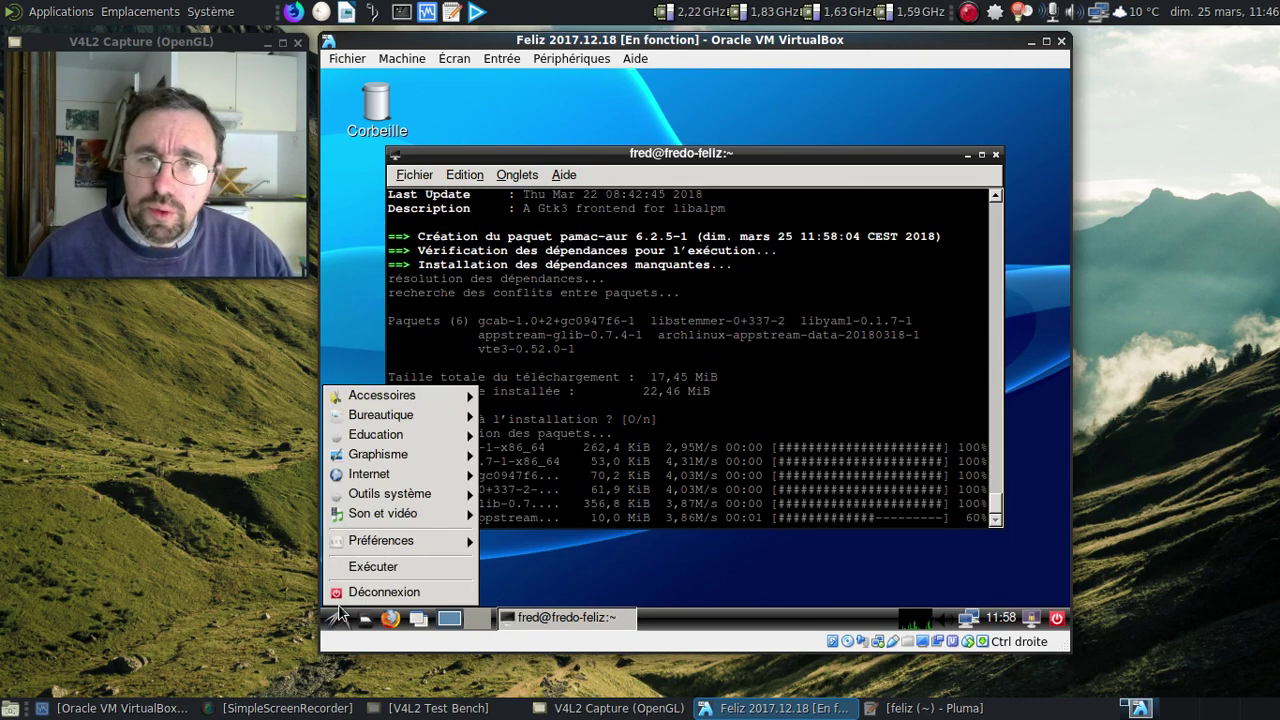
mouse_move(368, 516)
left_click(578, 536)
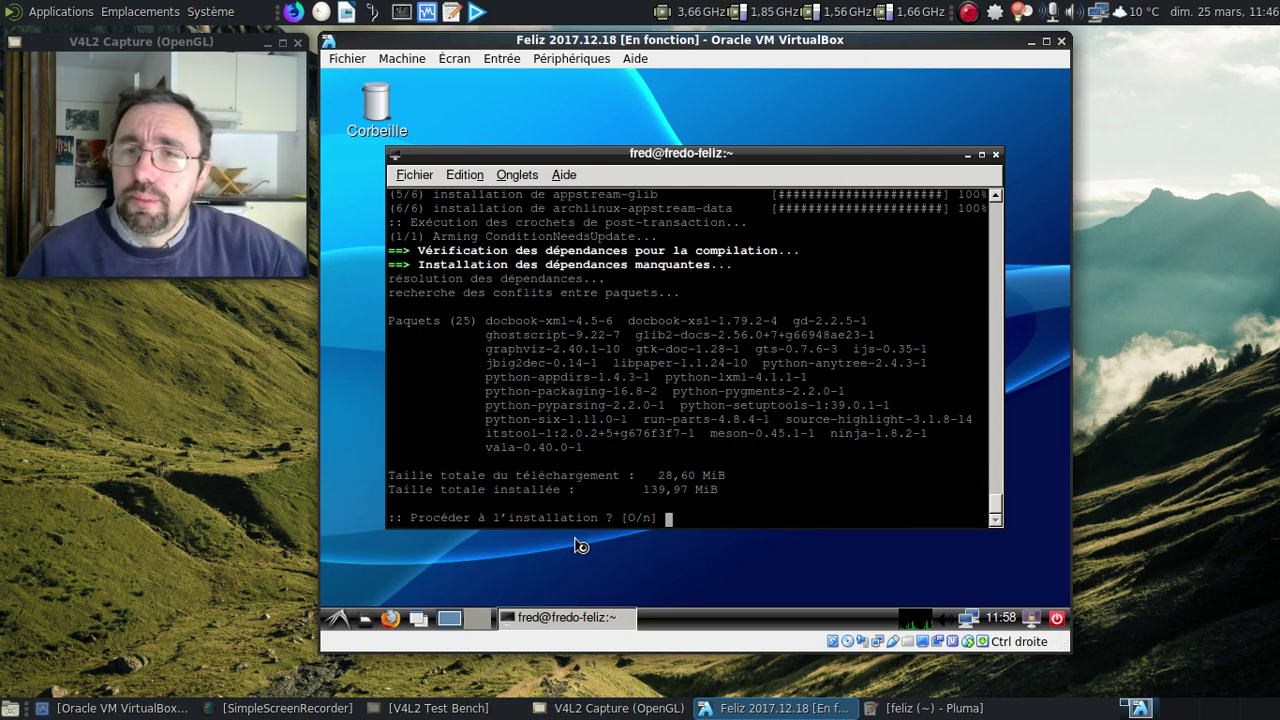
left_click(829, 494)
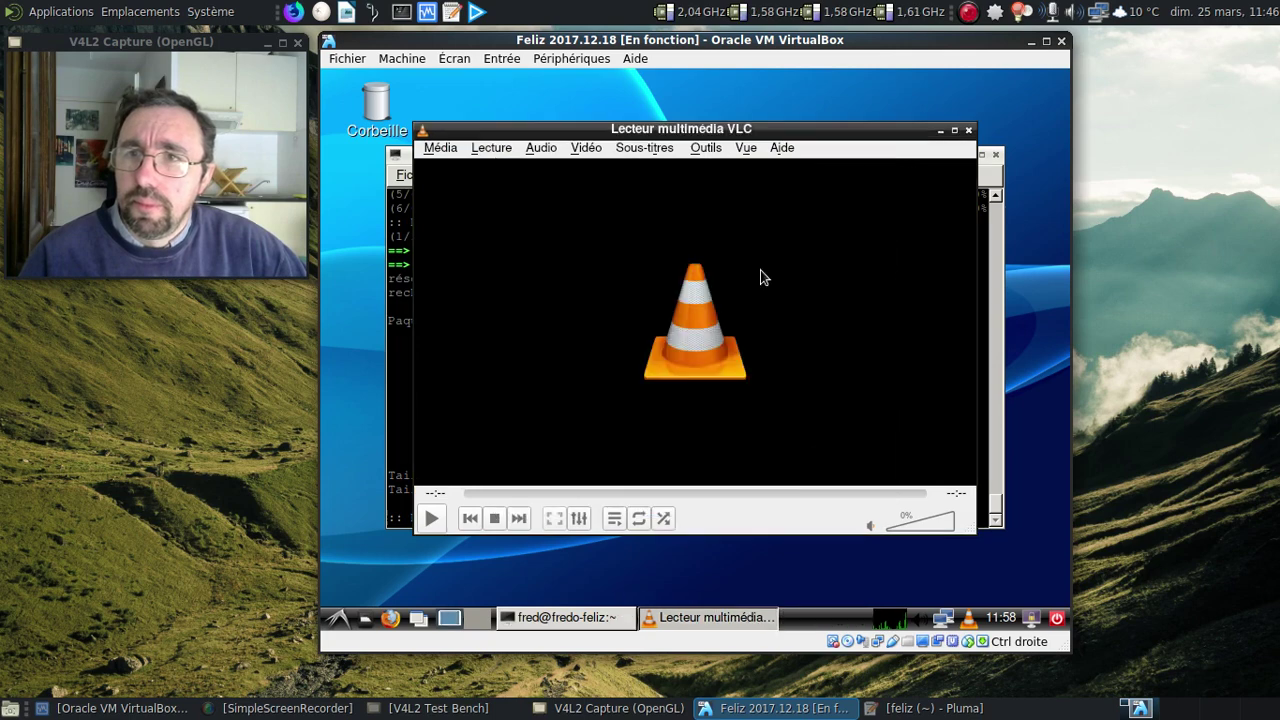
left_click(782, 147)
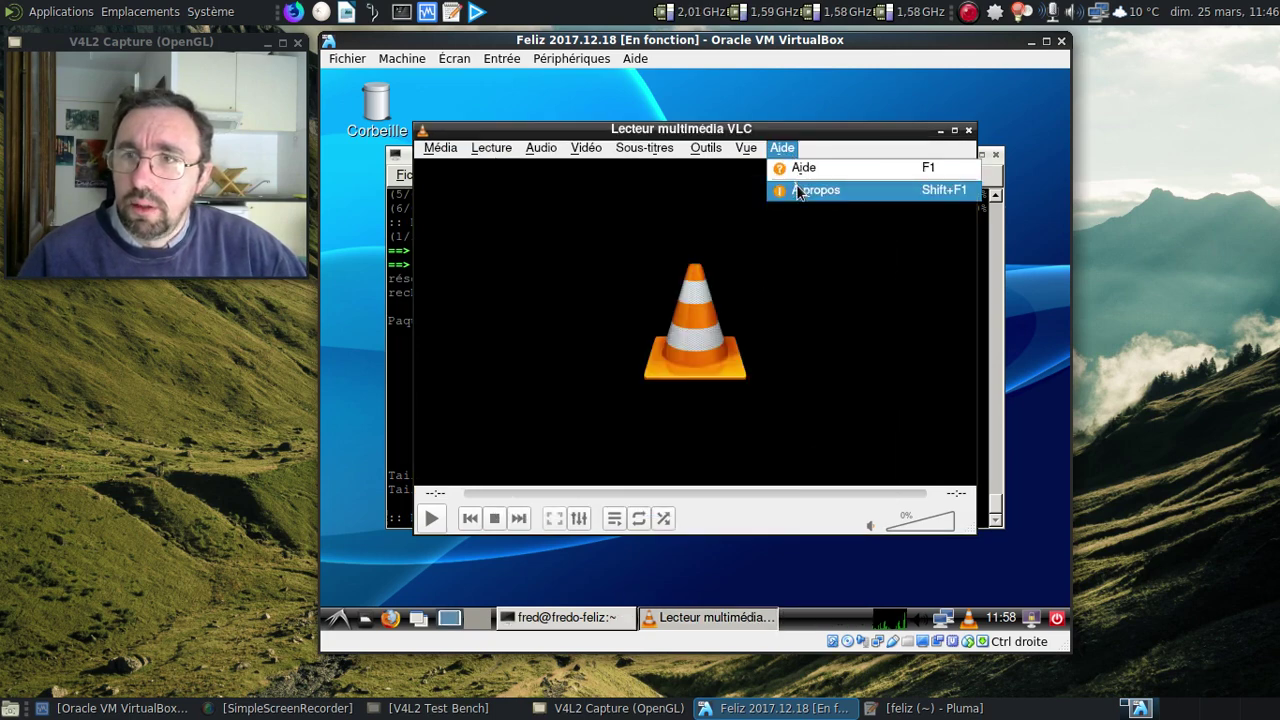
left_click(796, 186)
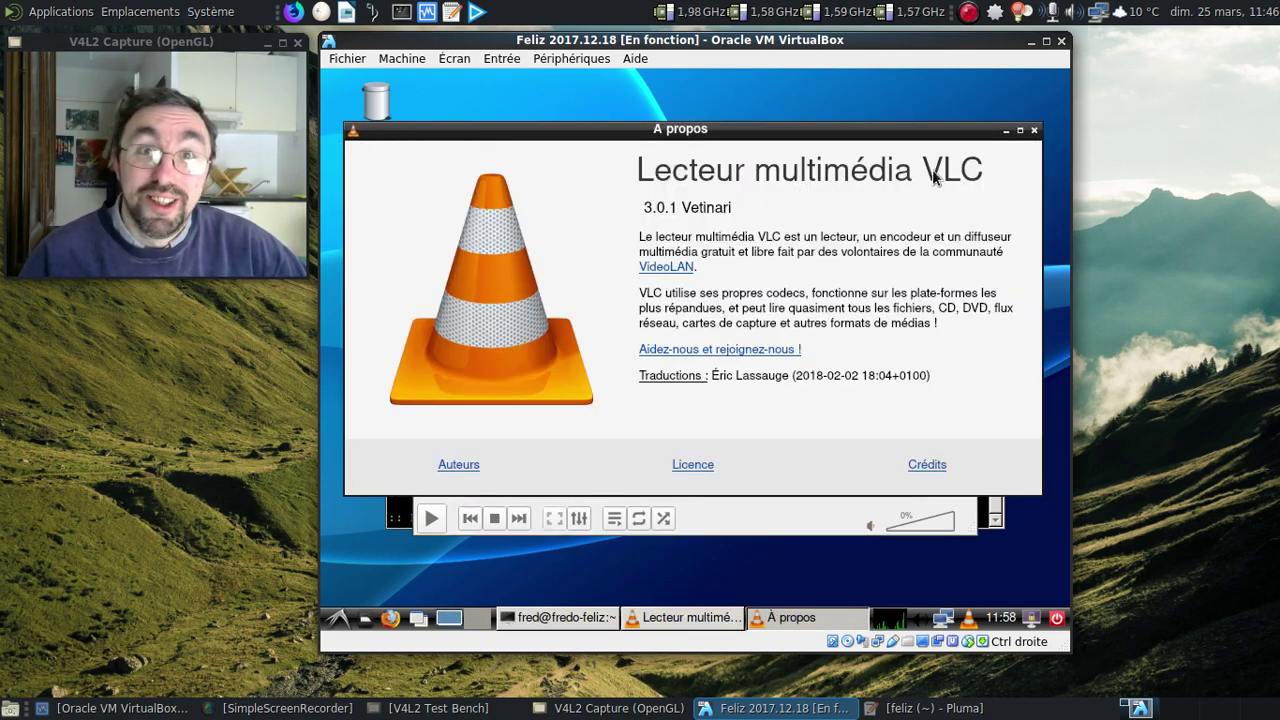
left_click(1035, 131)
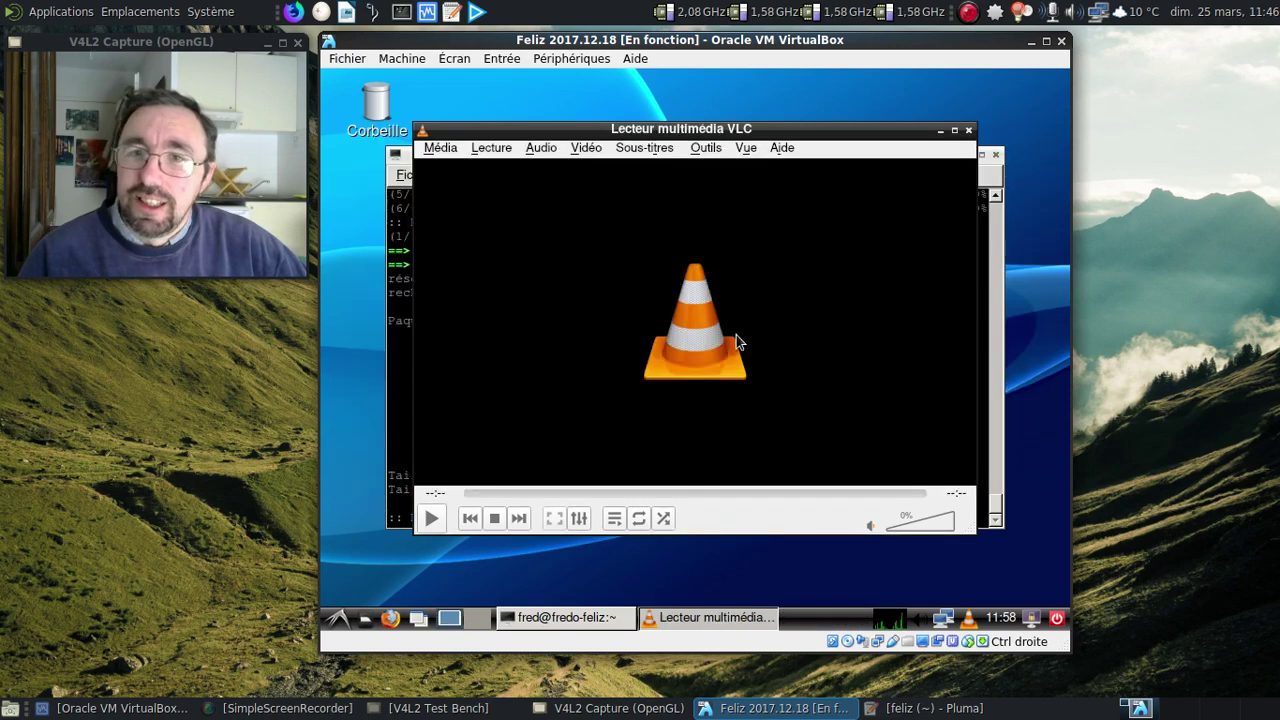
left_click(968, 131)
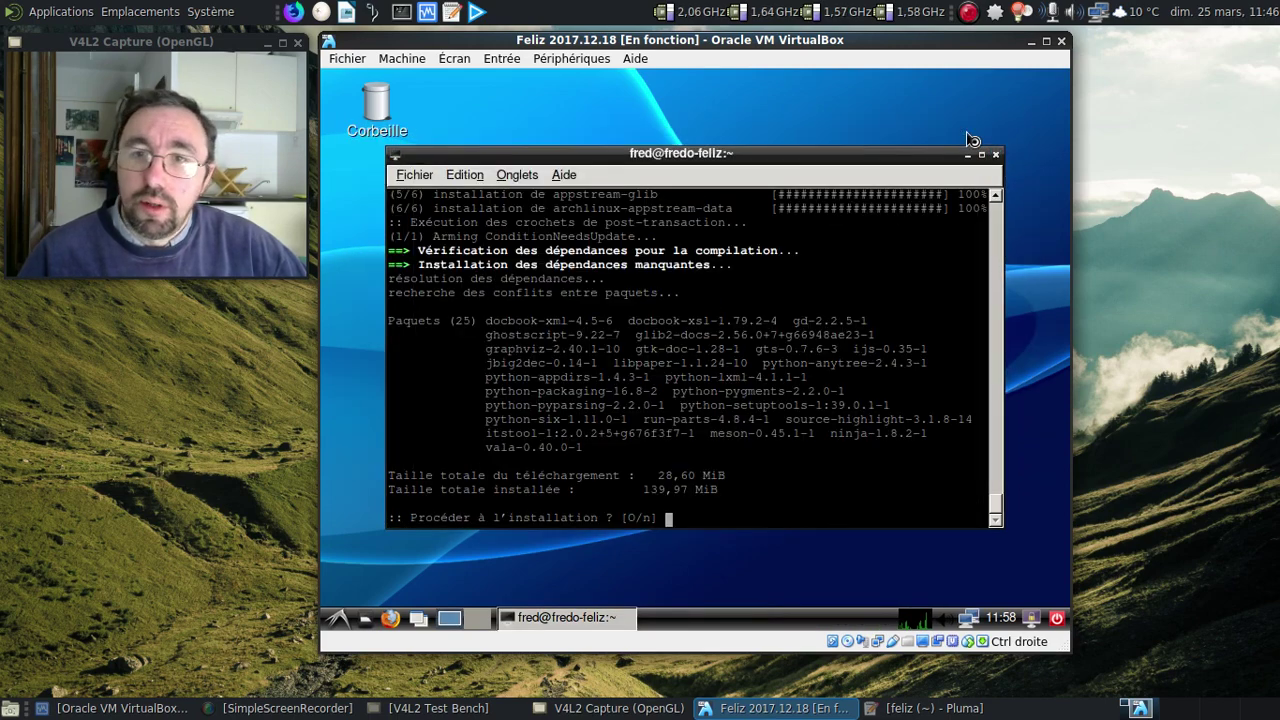
Accept the missing build dependencies, confirm the installation of the built pamac-aur package, and exit the terminal
key("Return")
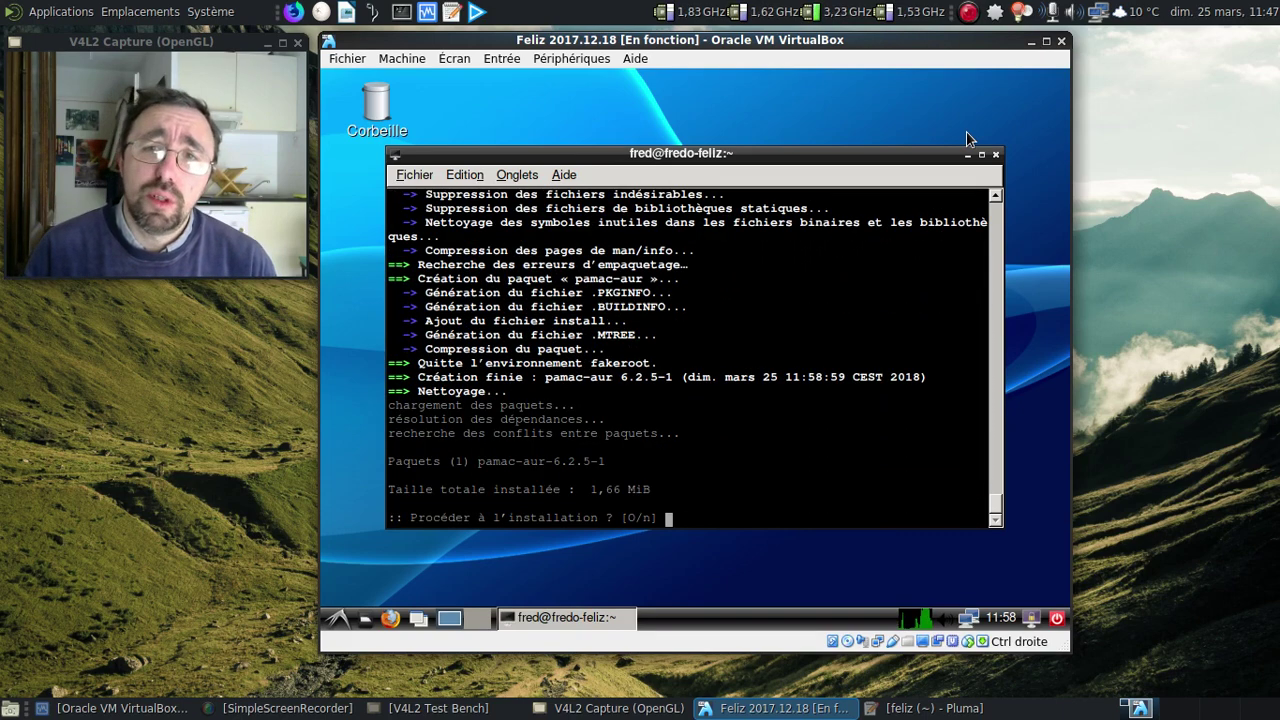
key("Return")
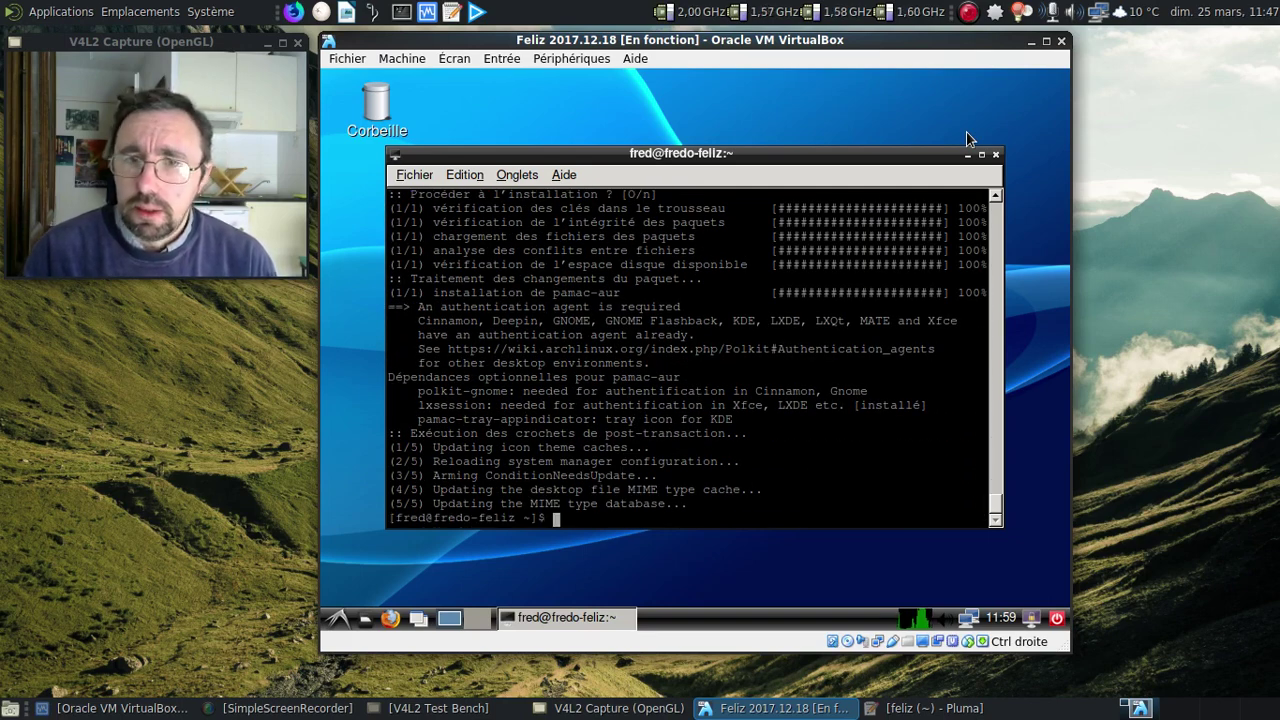
type("exit")
key("Return")
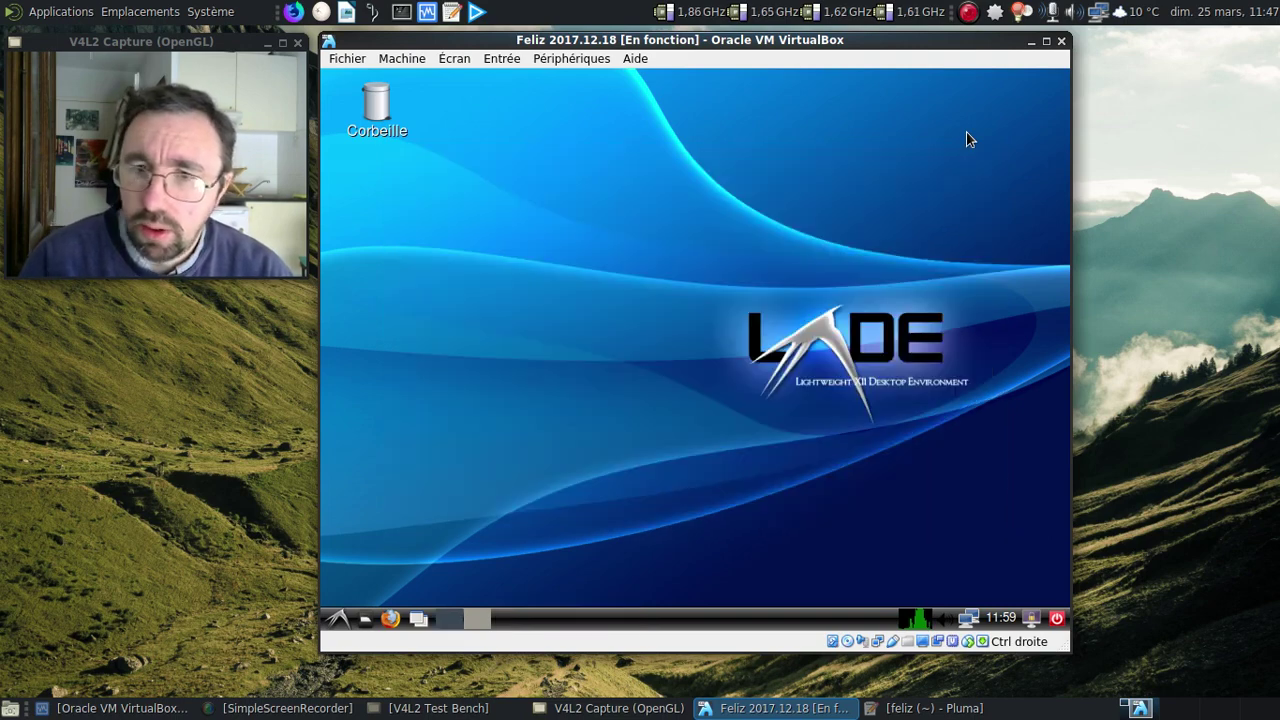
Launch the graphical package manager from the Préférences applications
left_click(347, 618)
mouse_move(407, 400)
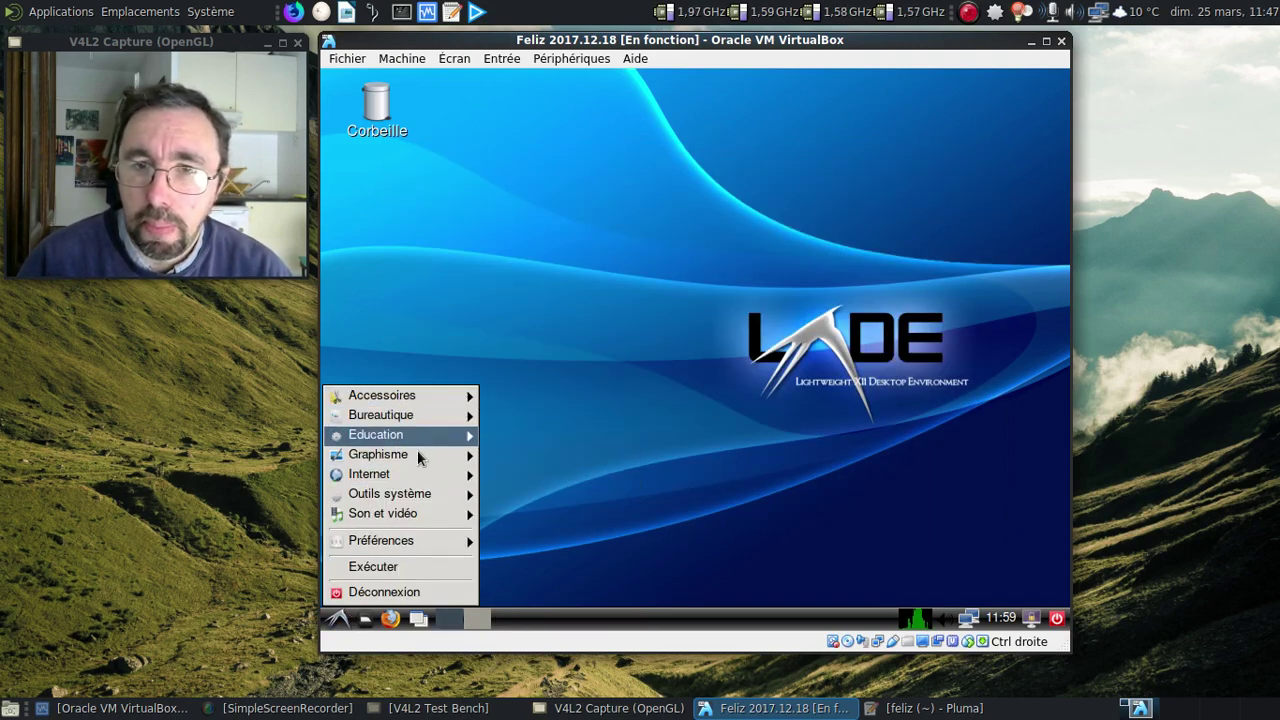
mouse_move(408, 496)
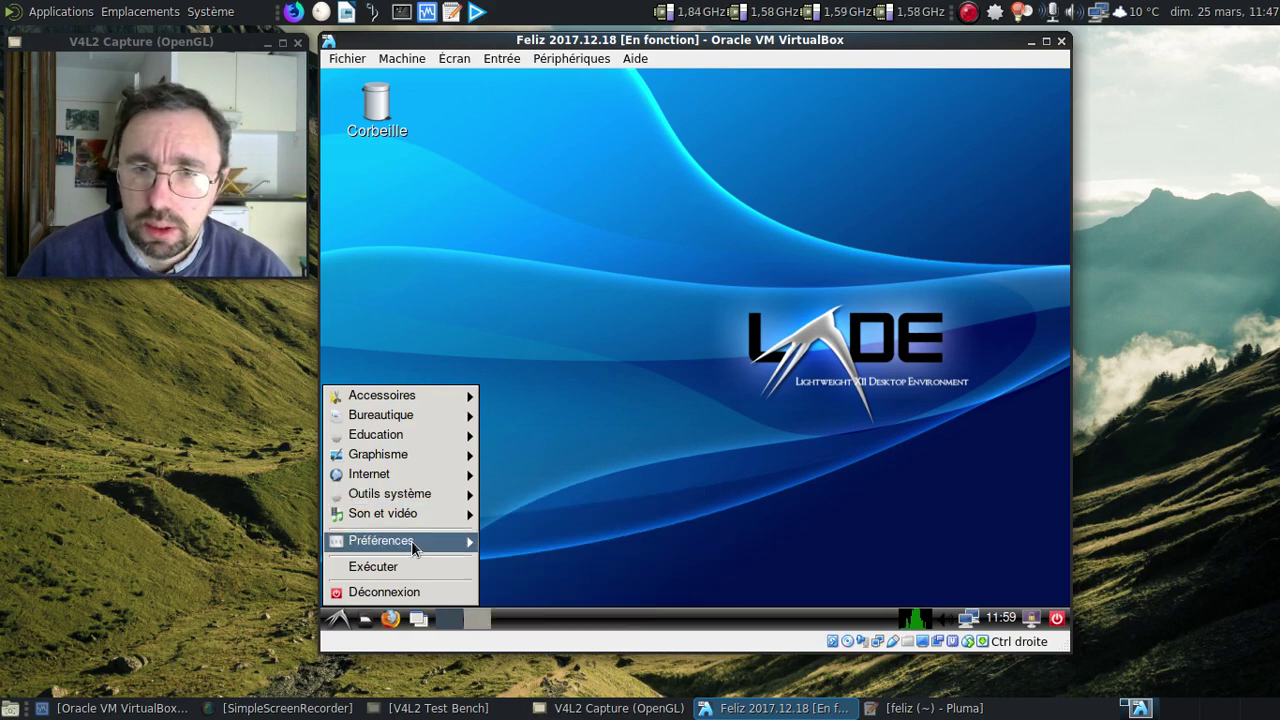
mouse_move(411, 540)
left_click(660, 422)
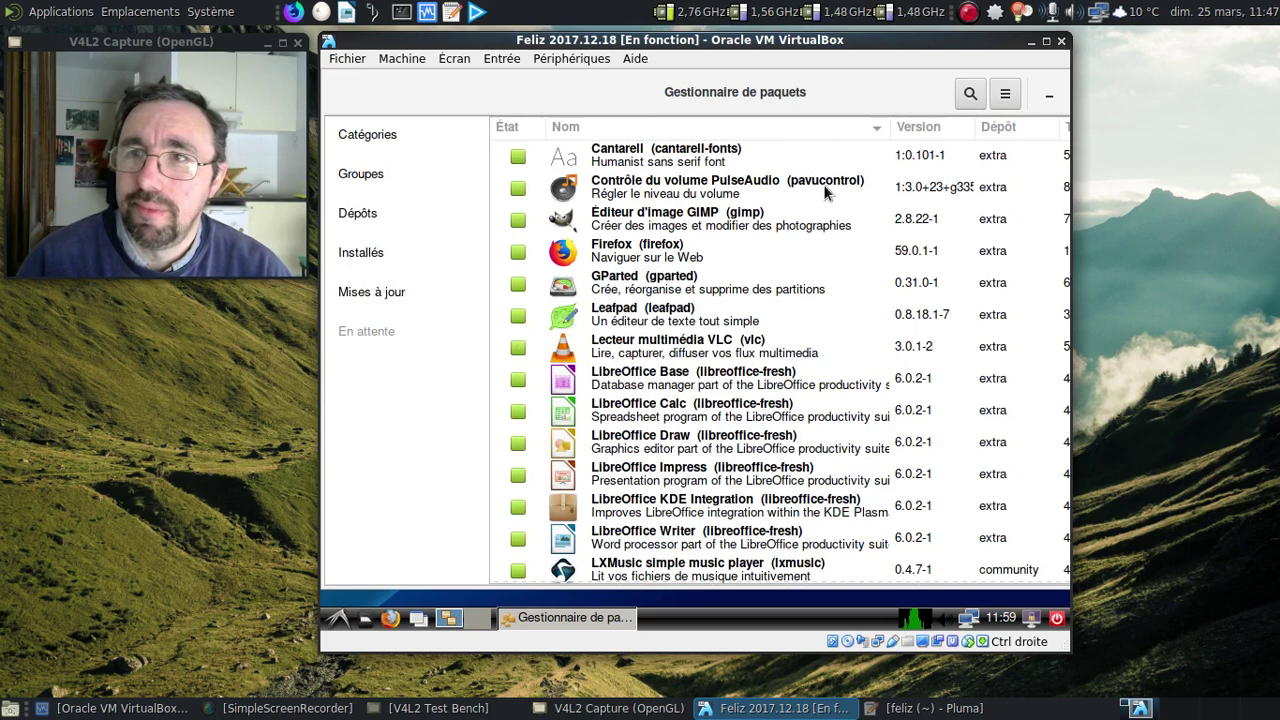
Open the package manager's Préférences, authenticating with the account password
left_click(1005, 93)
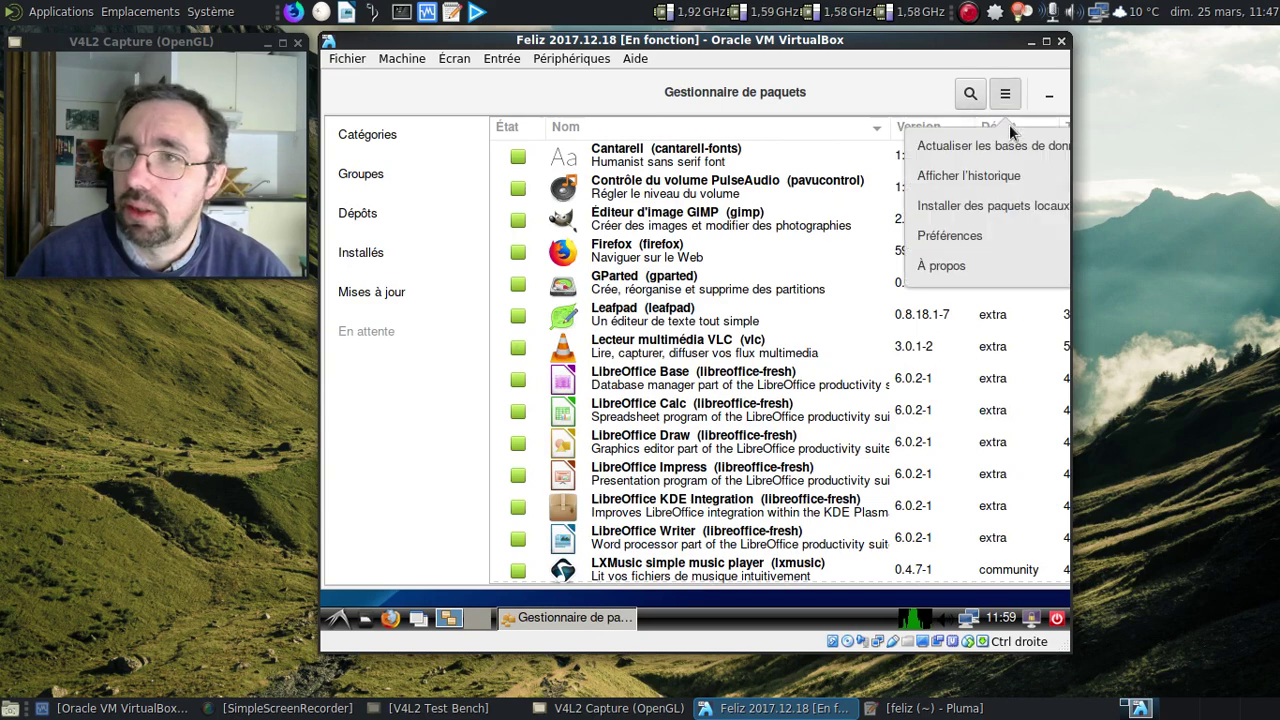
left_click(977, 238)
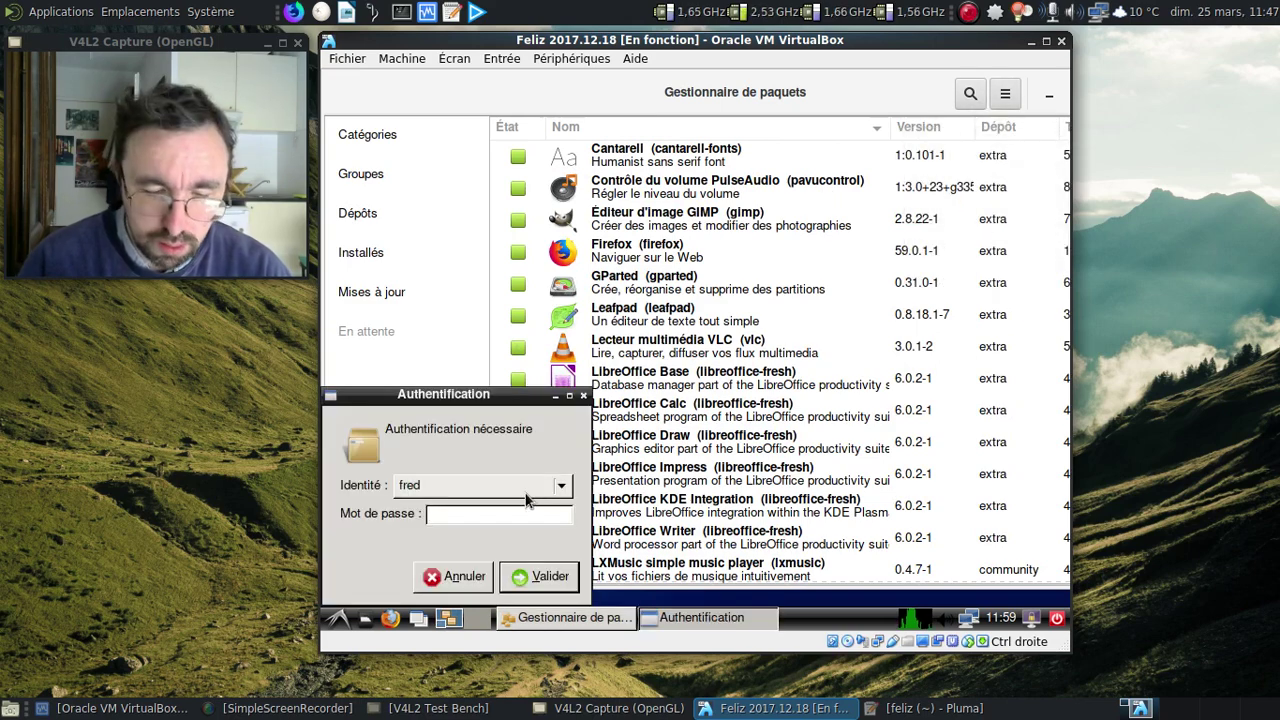
type("••••••••")
key("Return")
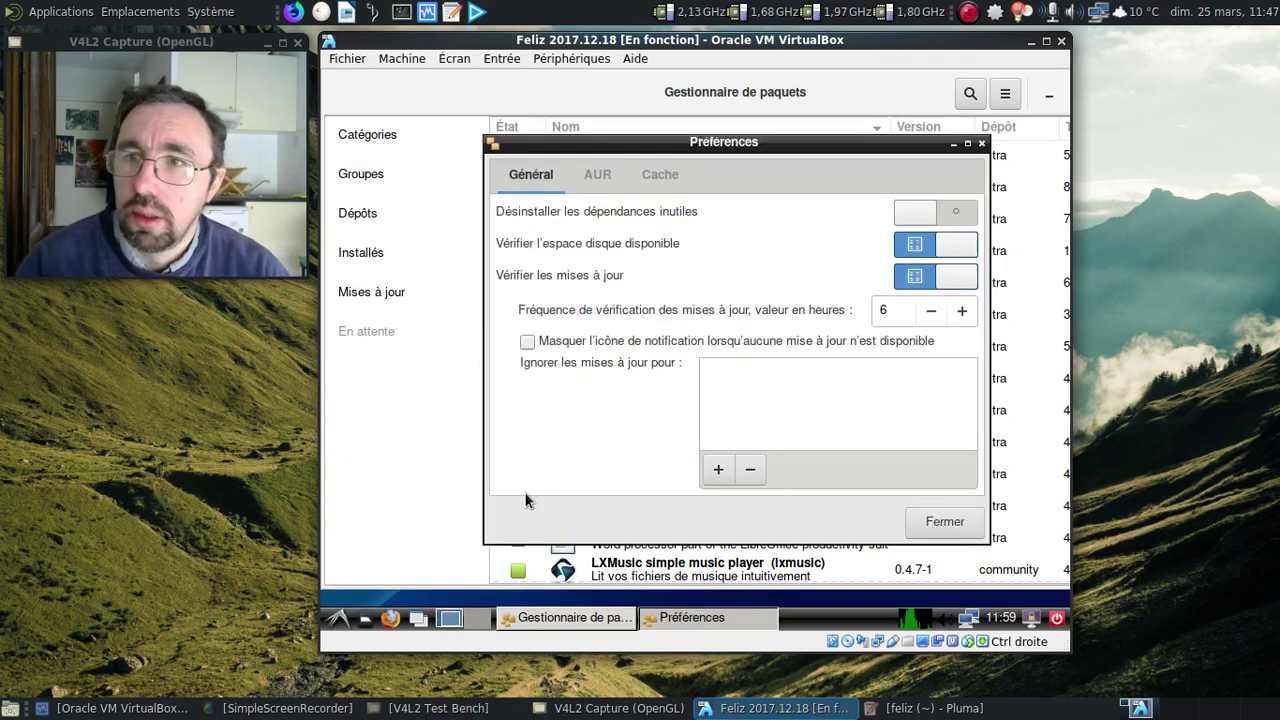
Enable Désinstaller les dépendances inutiles and Activer le support d'AUR, and close the preferences
left_click(947, 213)
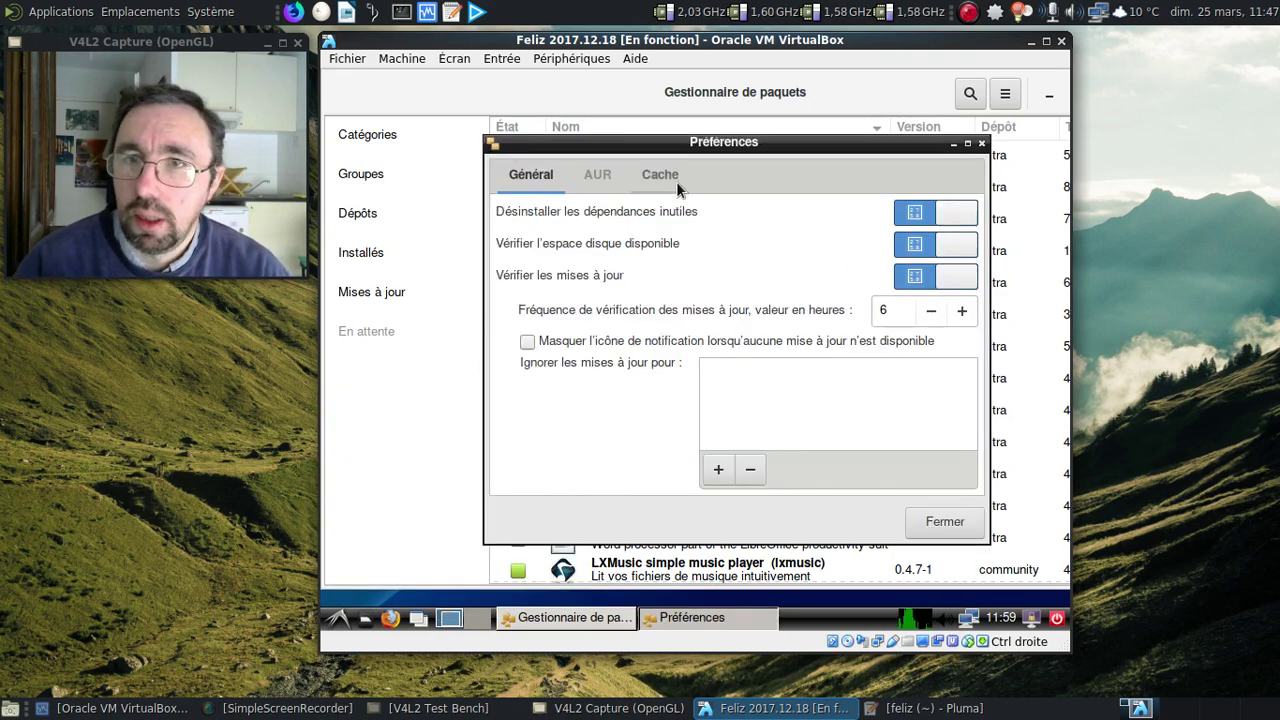
left_click(596, 176)
left_click(945, 253)
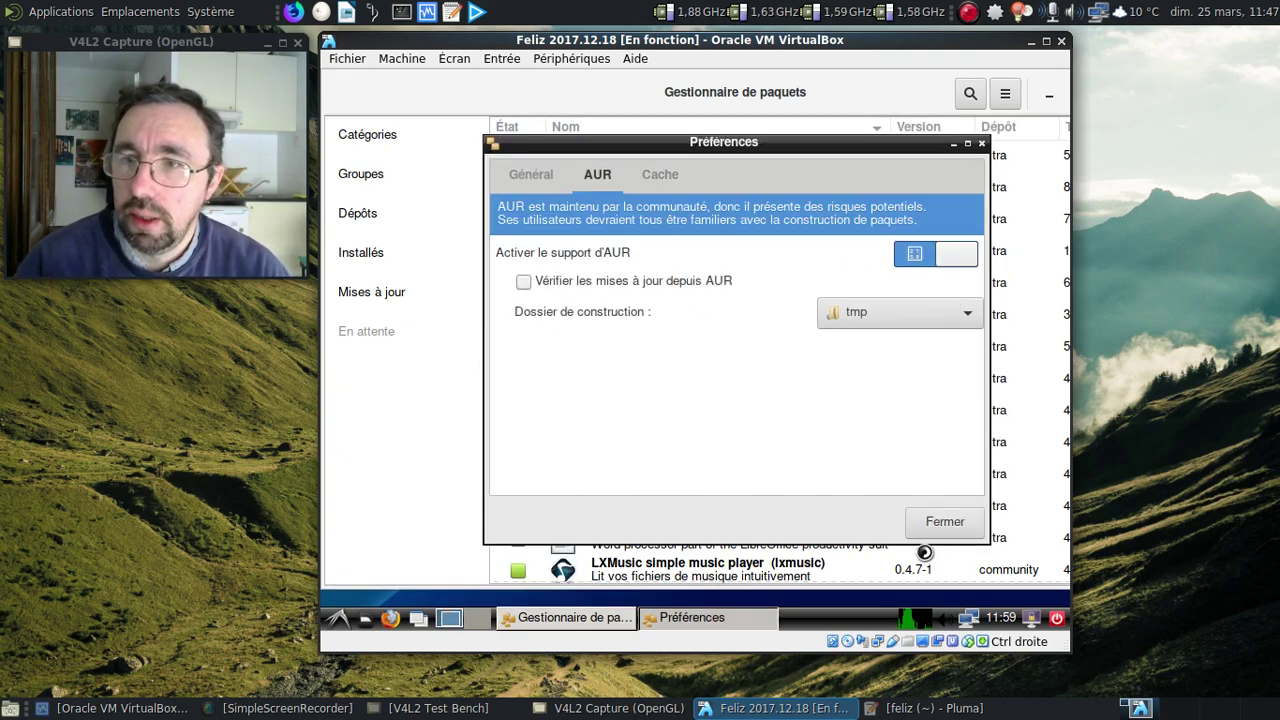
left_click(944, 522)
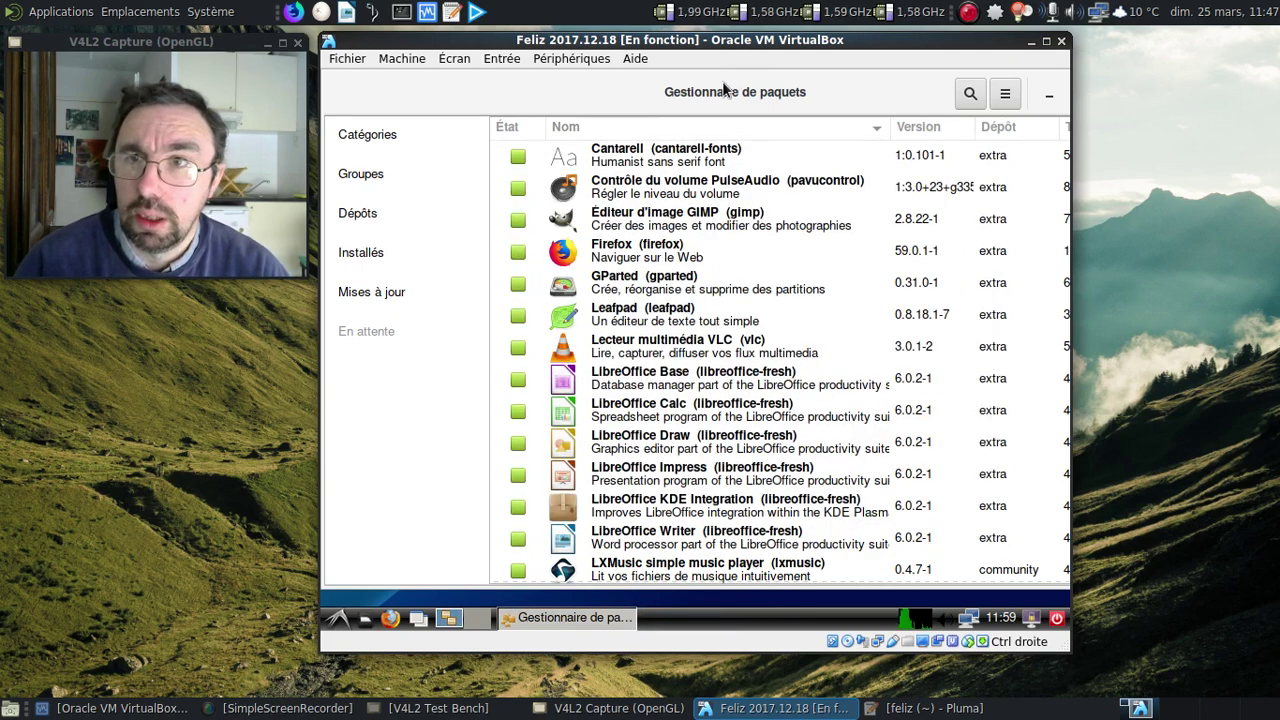
Mark the orphaned packages itstool, meson and vala for removal, apply the operation, and validate the transaction with its dependencies
mouse_move(724, 90)
left_mouse_down()
mouse_move(632, 88)
mouse_move(786, 90)
mouse_move(729, 97)
left_mouse_up()
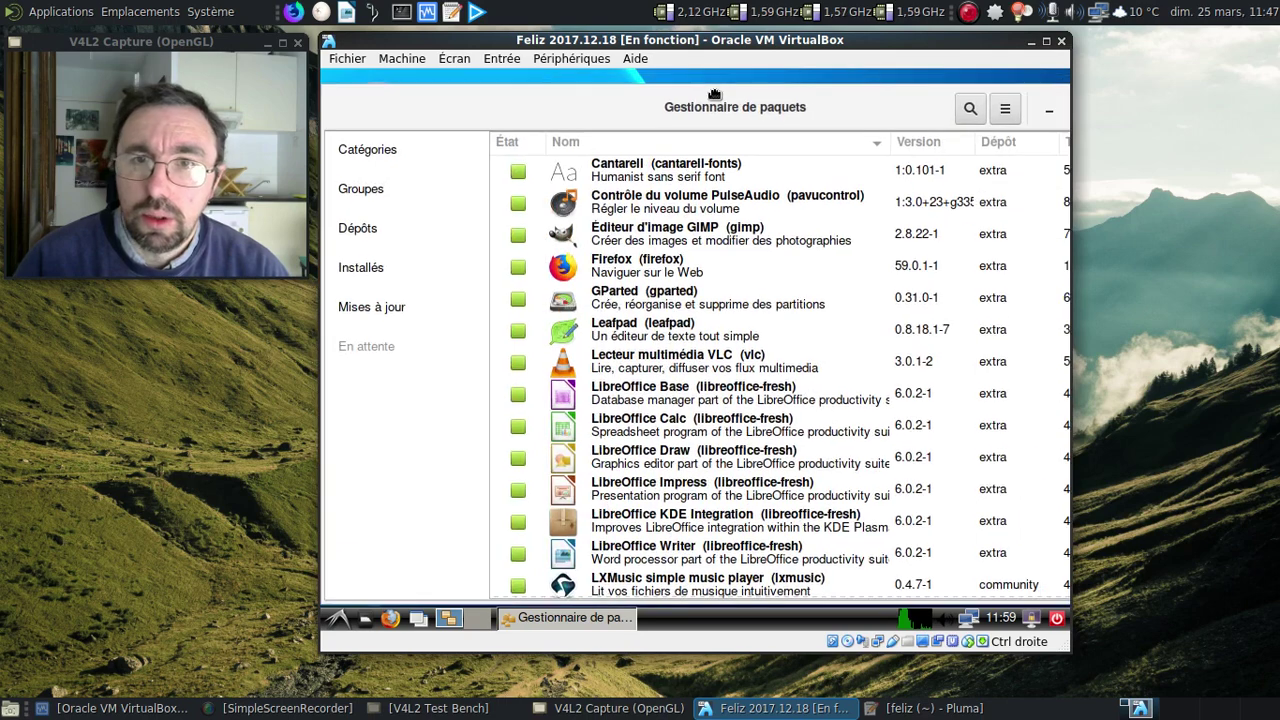
left_click(350, 270)
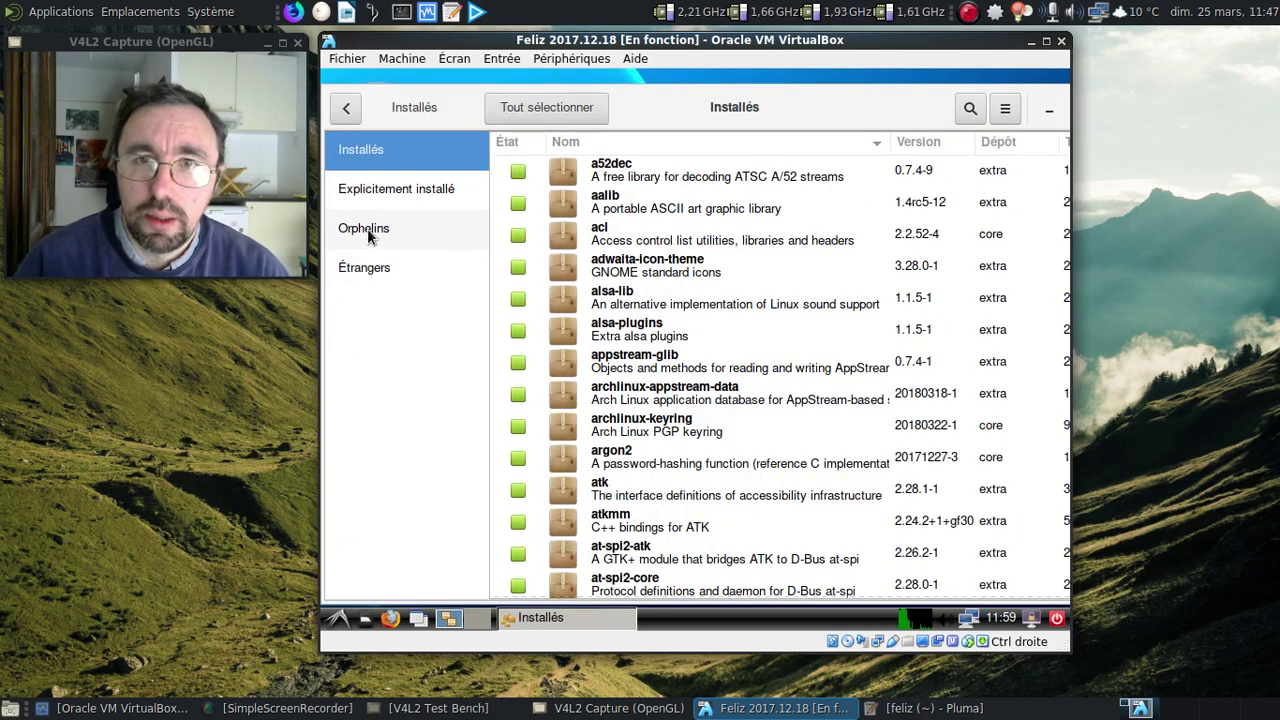
left_click(367, 228)
left_click(518, 172)
left_click(518, 204)
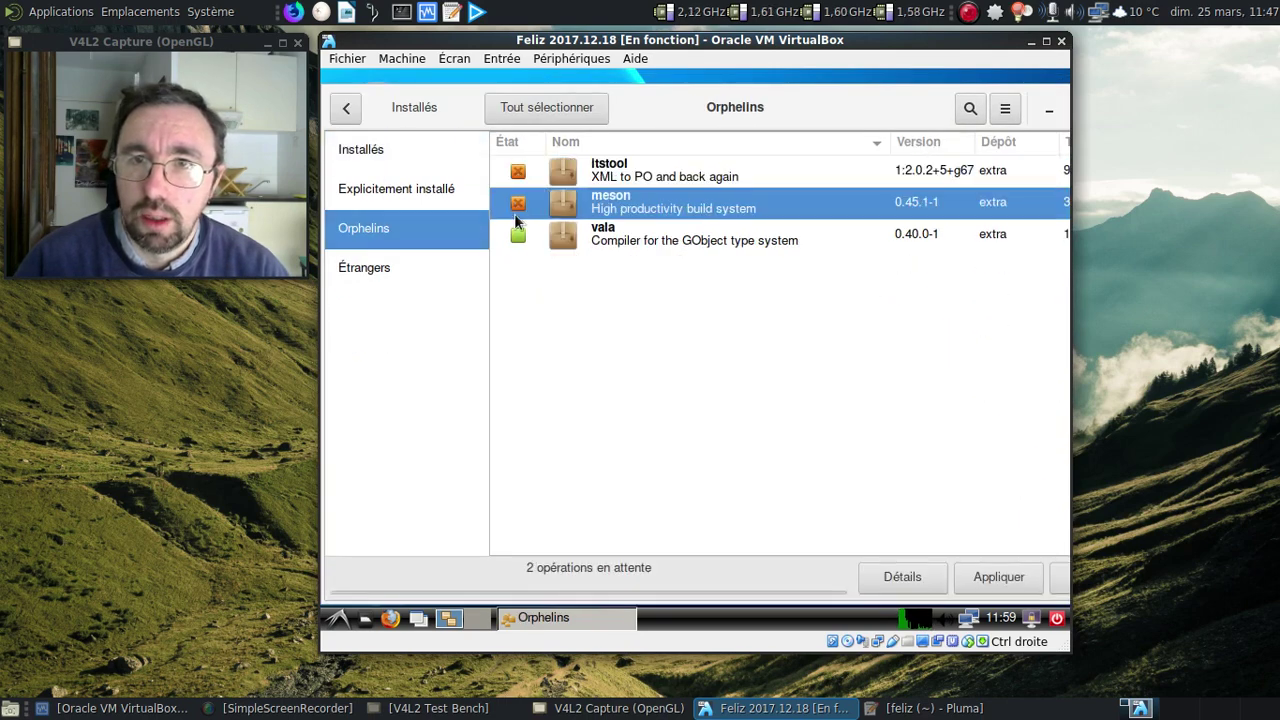
left_click(518, 235)
left_click(995, 577)
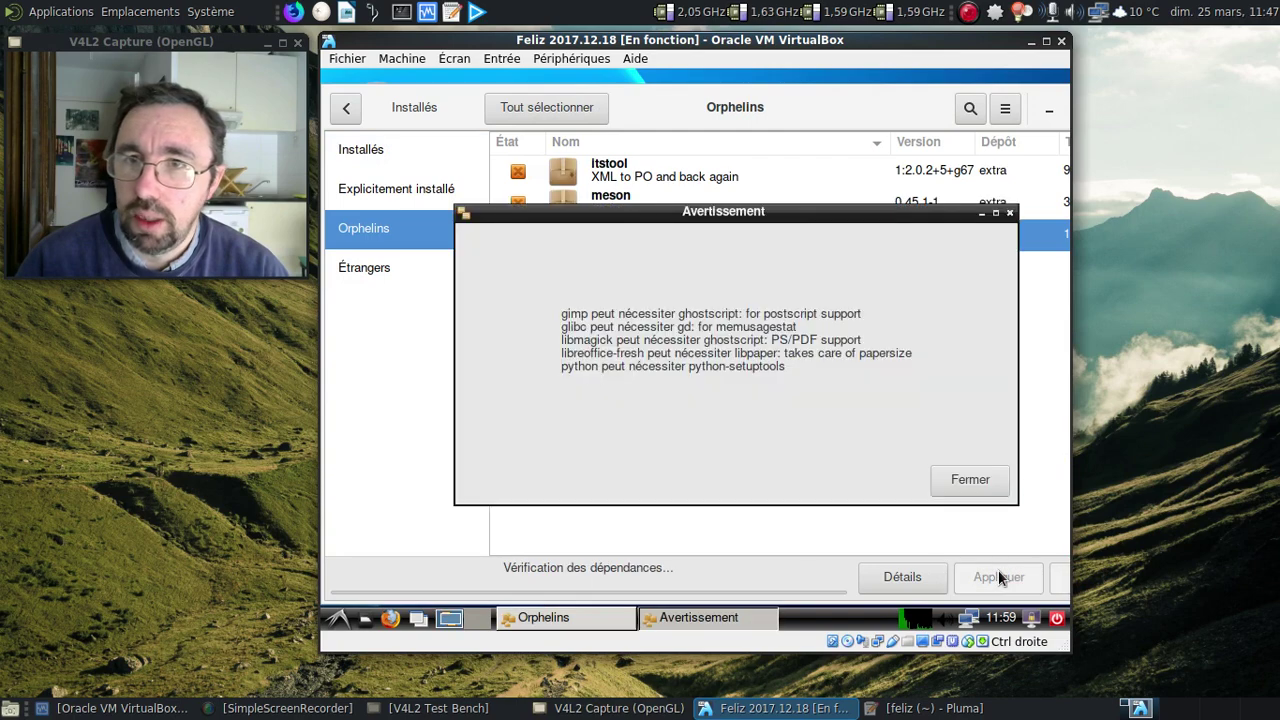
left_click(973, 485)
scroll(867, 370, "down", 2)
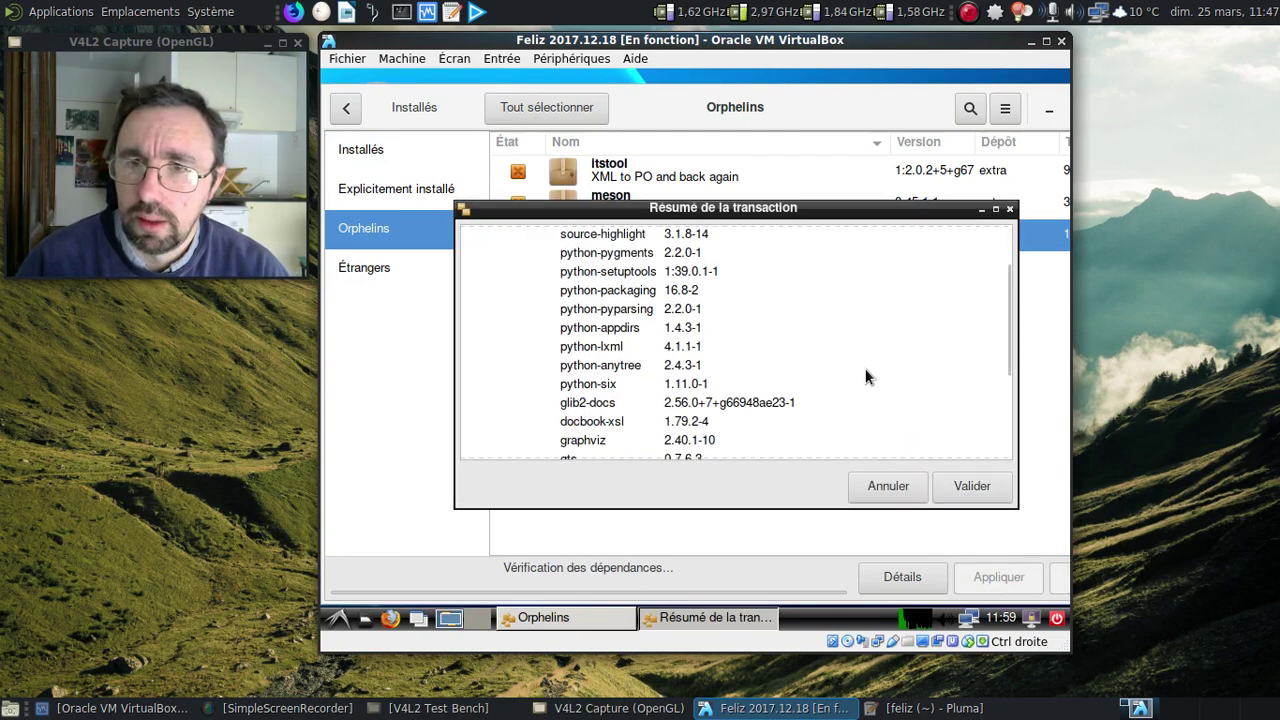
scroll(865, 376, "down", 3)
left_click(960, 490)
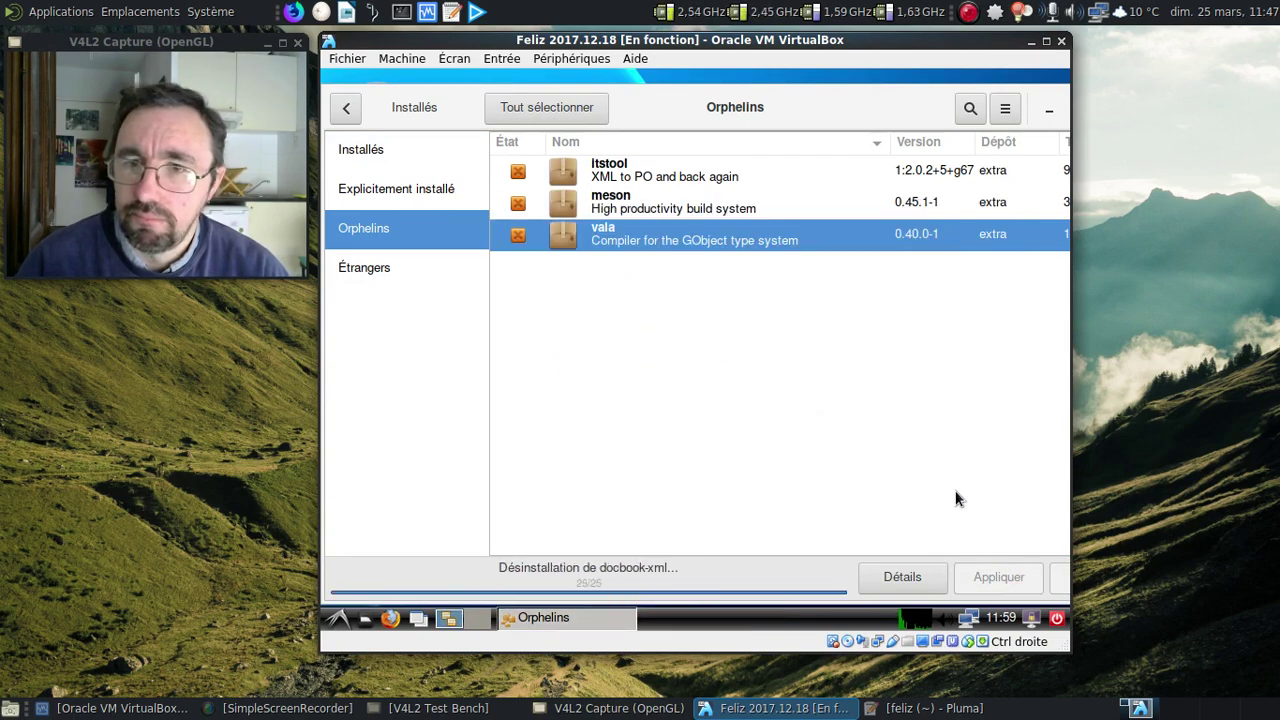
Uninstall yaourt and package-query from the Étrangers packages and validate the transaction
left_click(377, 264)
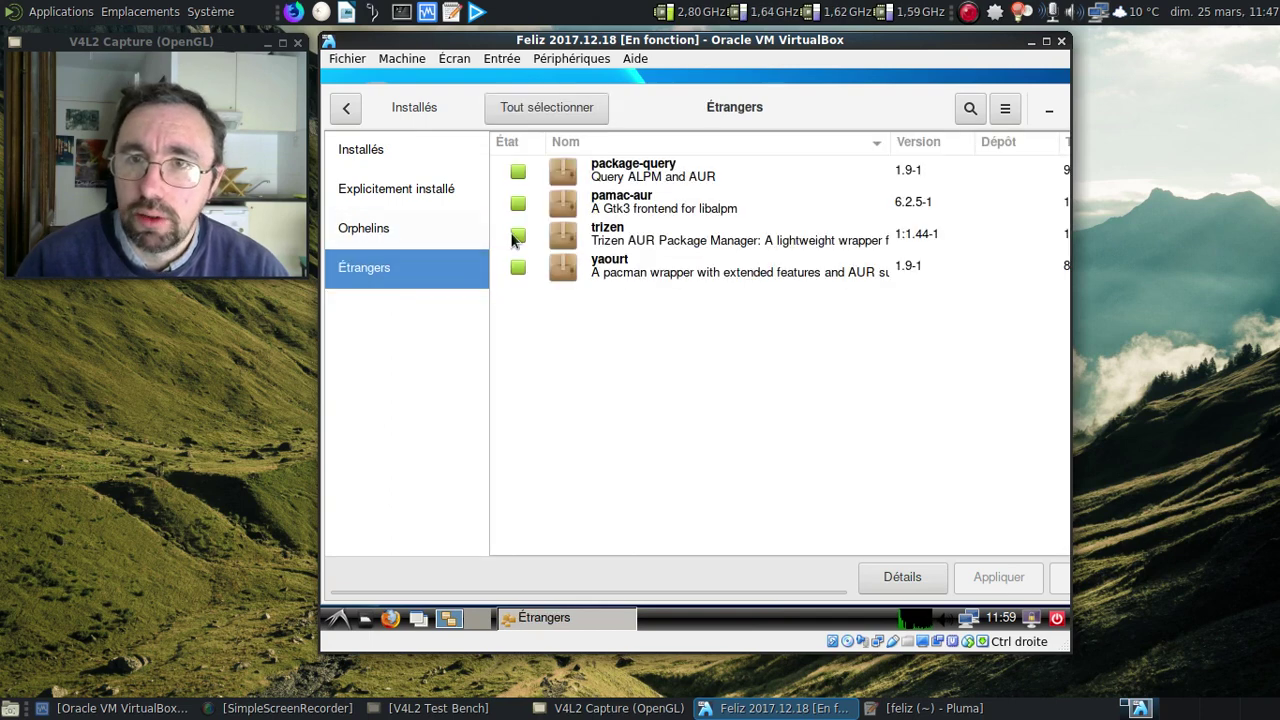
left_click(518, 268)
left_click(518, 172)
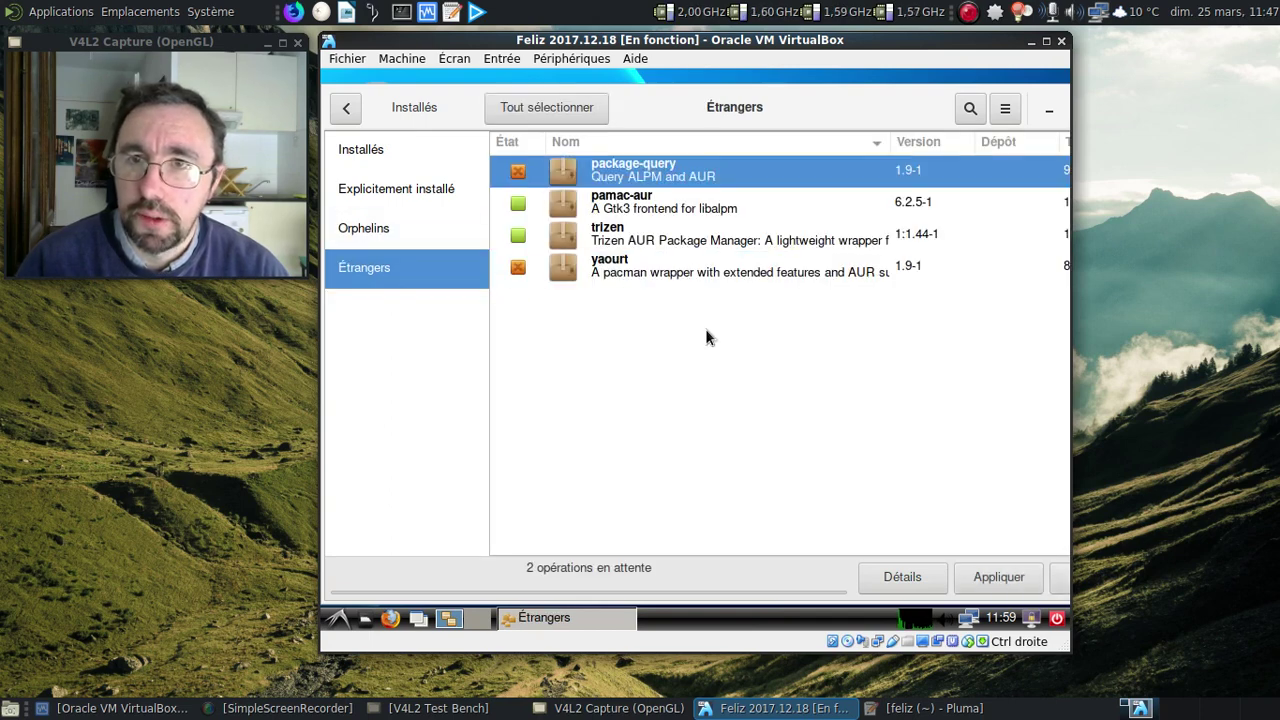
left_click(1032, 577)
left_click(952, 486)
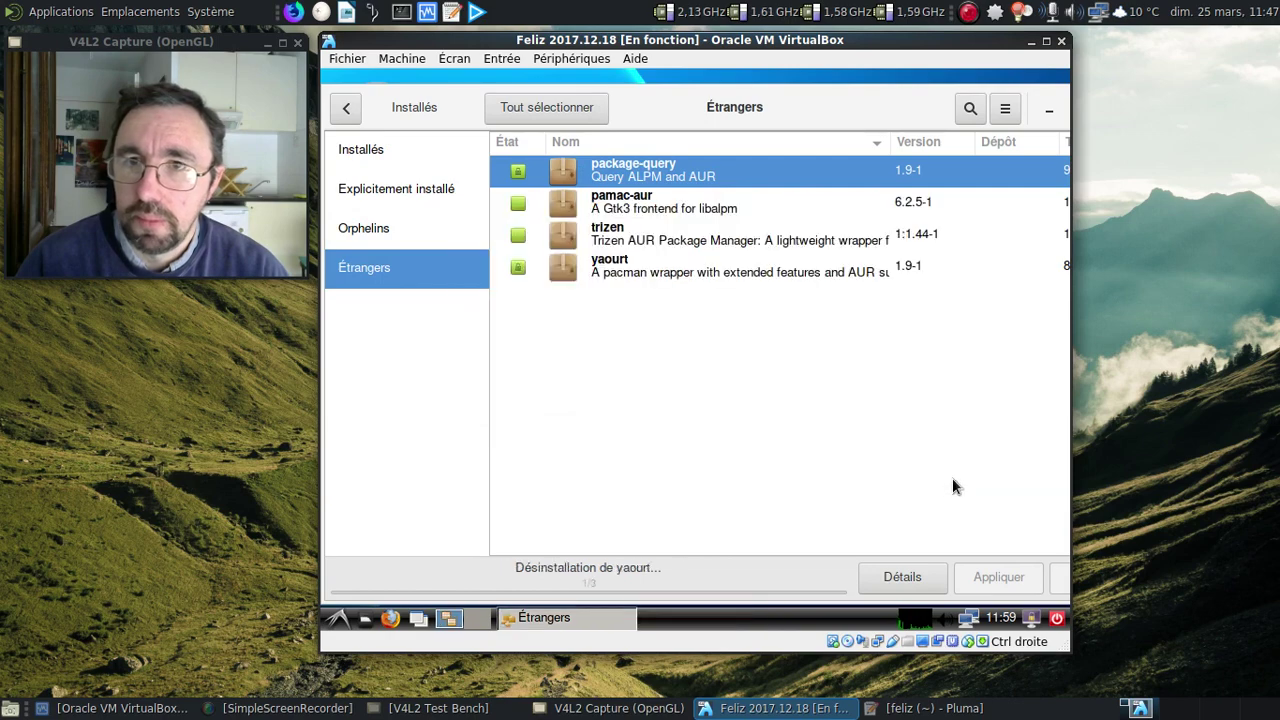
Search the packages for firefox and mark the French language pack firefox-i18n-fr for installation
left_click(970, 110)
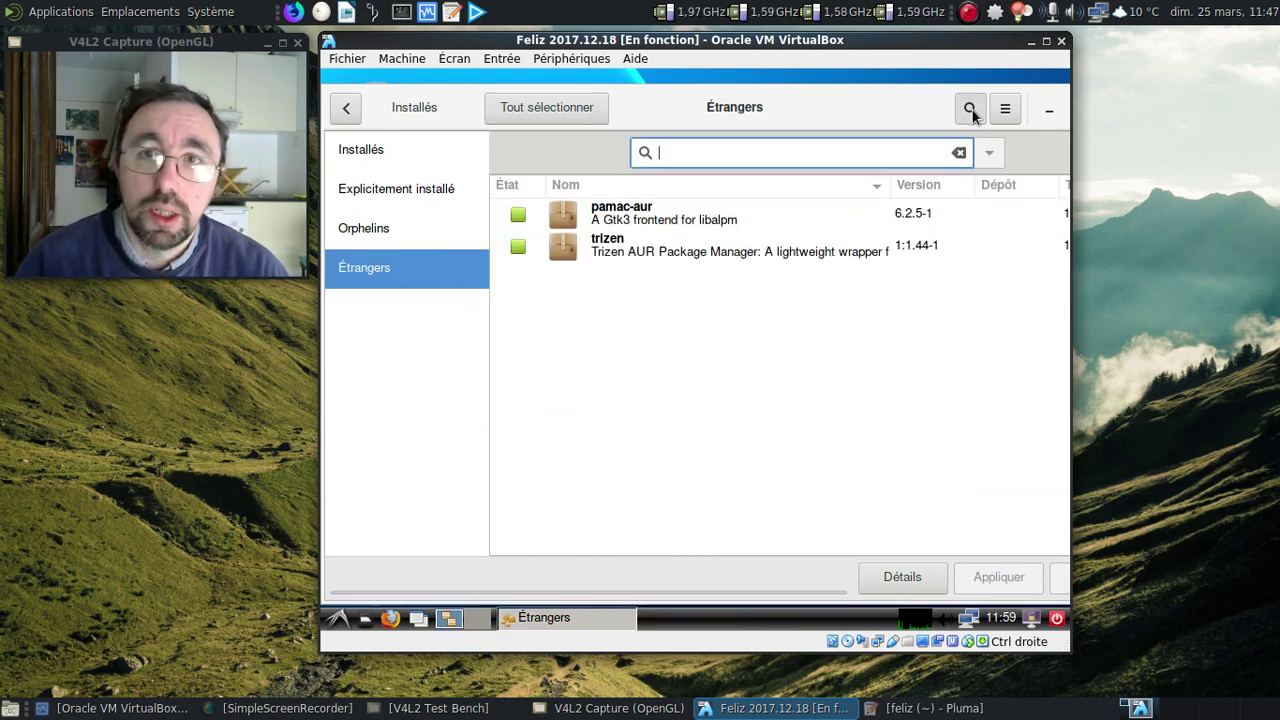
type("firefox")
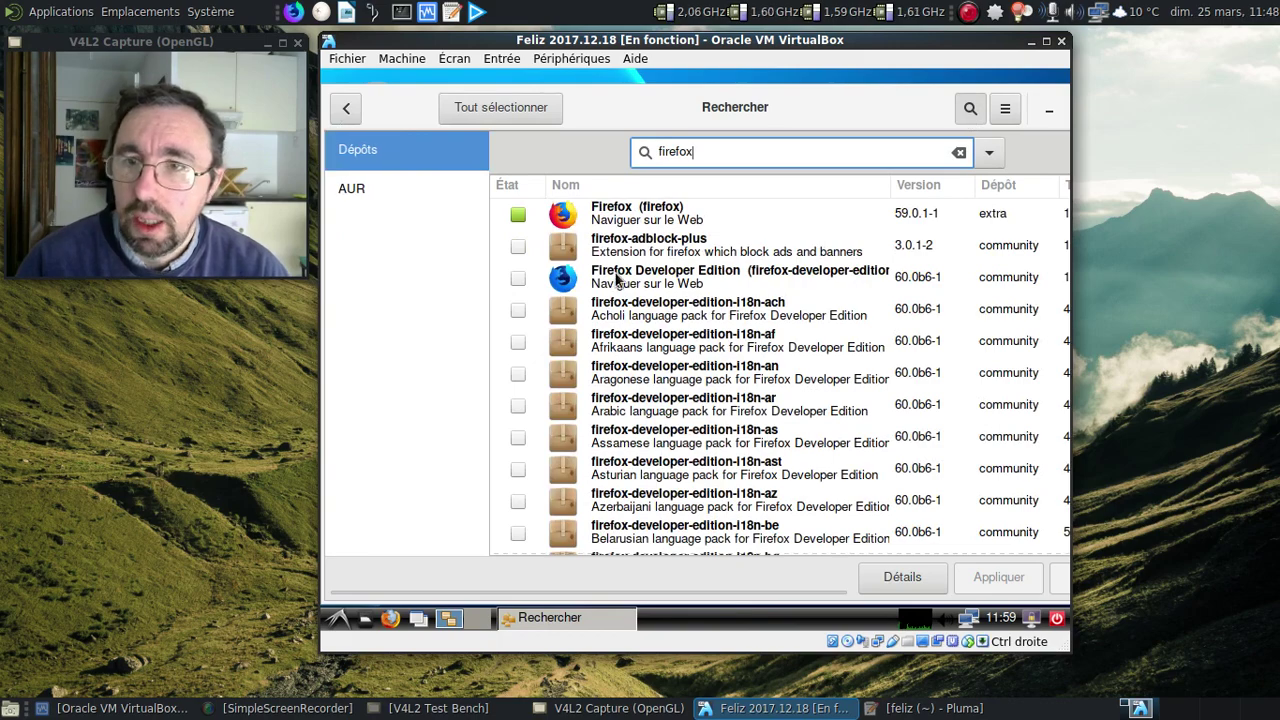
scroll(617, 285, "down", 20)
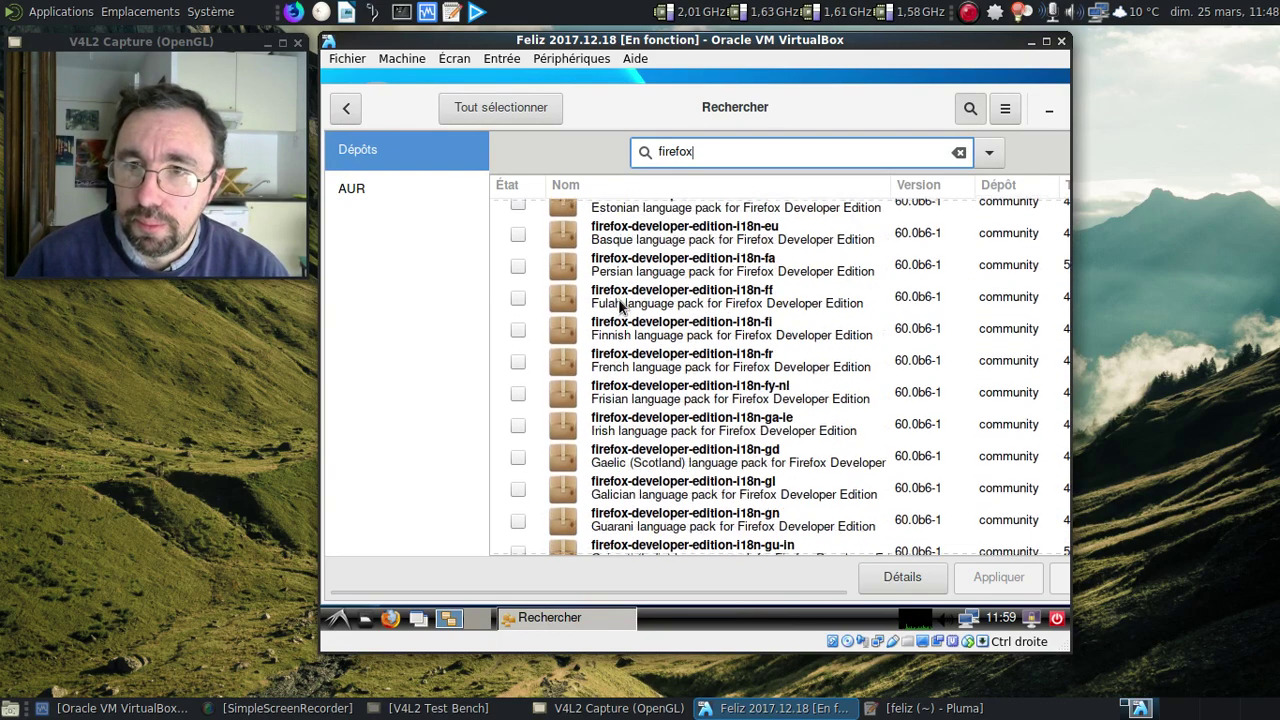
scroll(619, 305, "down", 20)
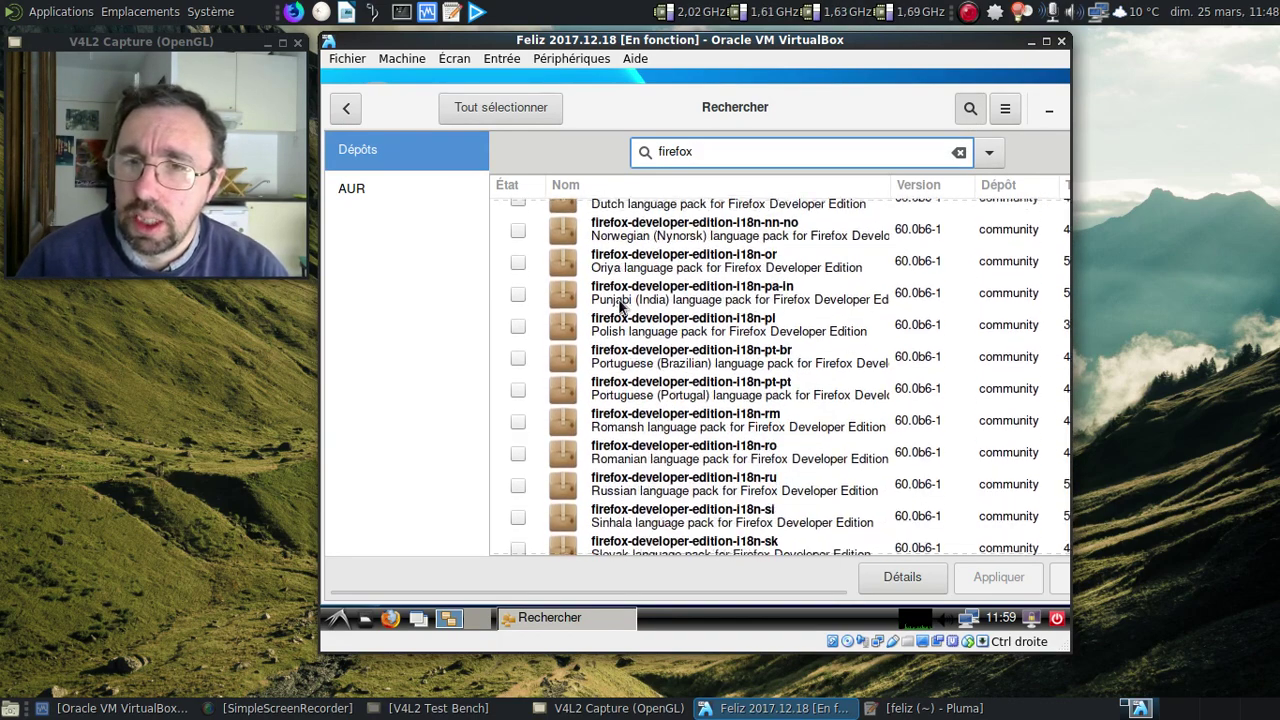
scroll(619, 305, "down", 20)
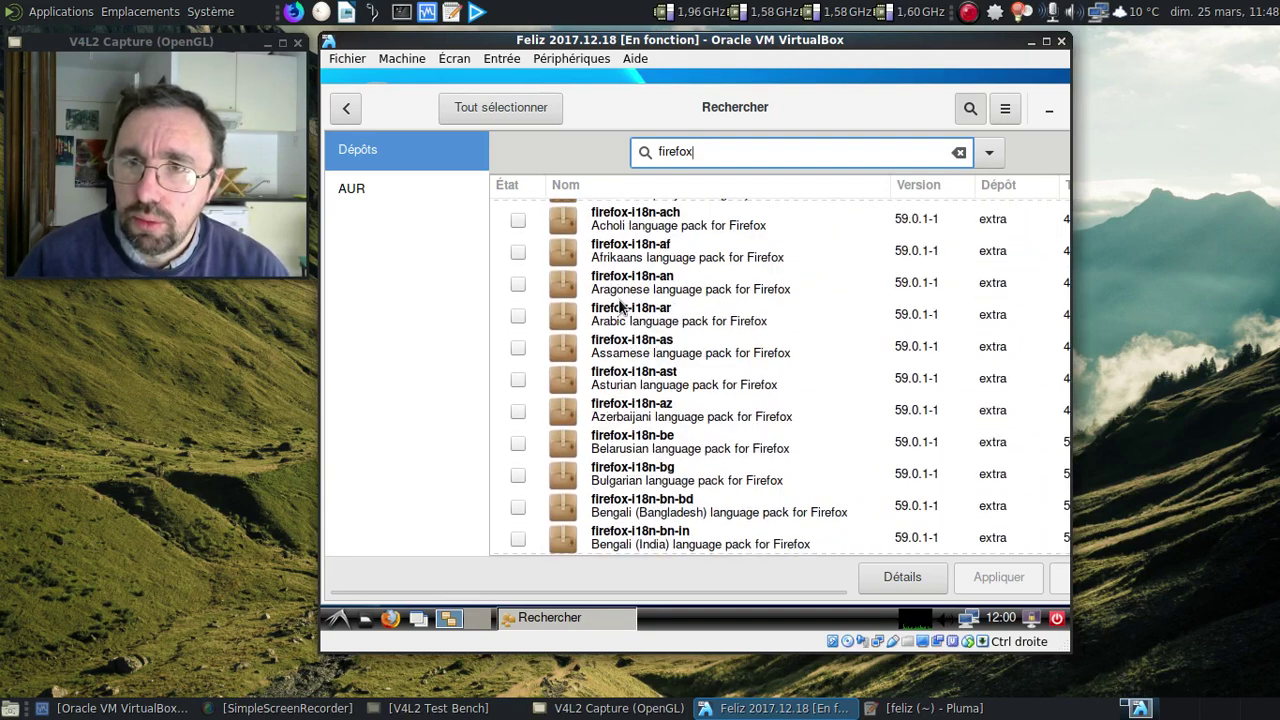
scroll(619, 305, "down", 15)
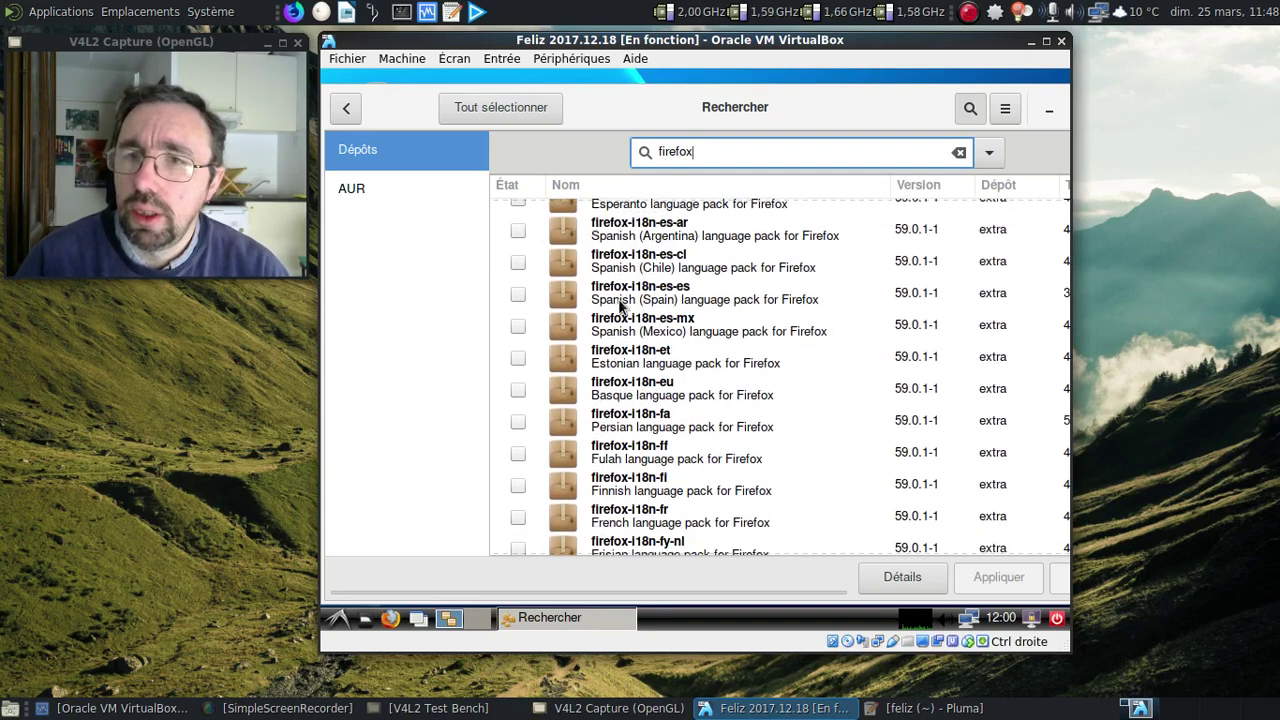
scroll(619, 305, "down", 3)
left_click(518, 420)
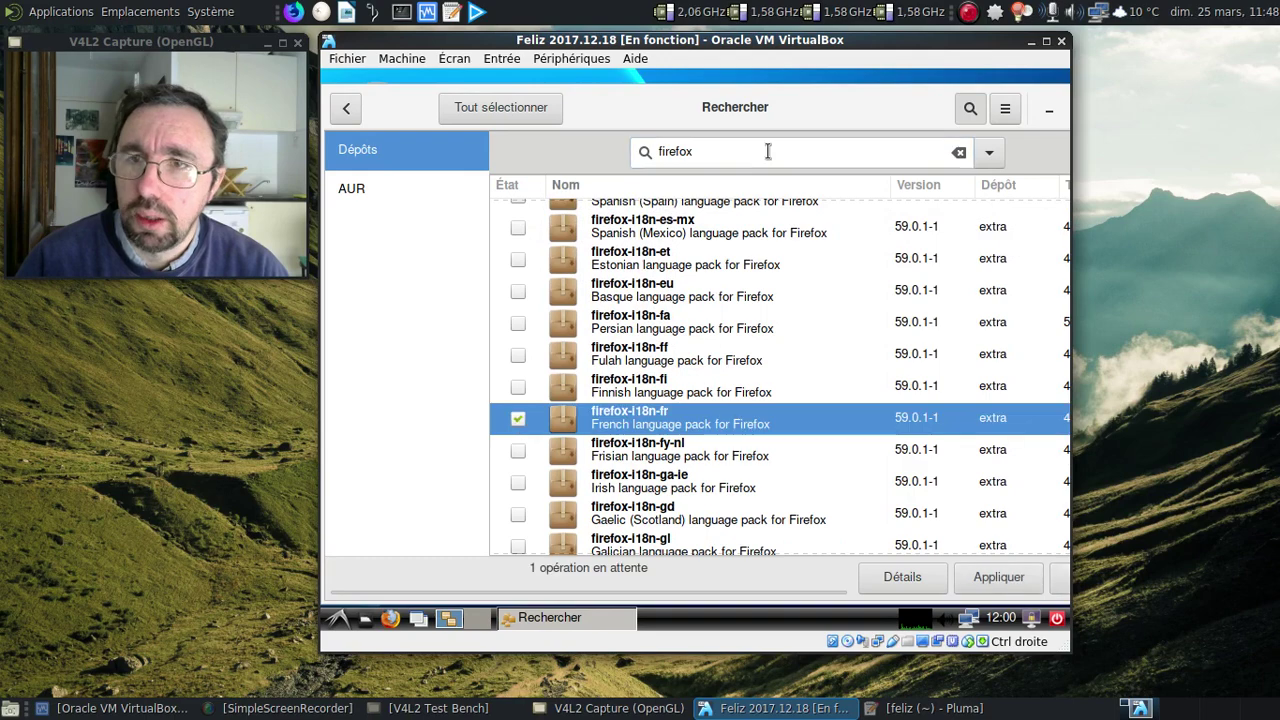
Search for thunderbird and mark the French language pack thunderbird-i18n-fr for installation
left_click(645, 153)
type("thunderbird")
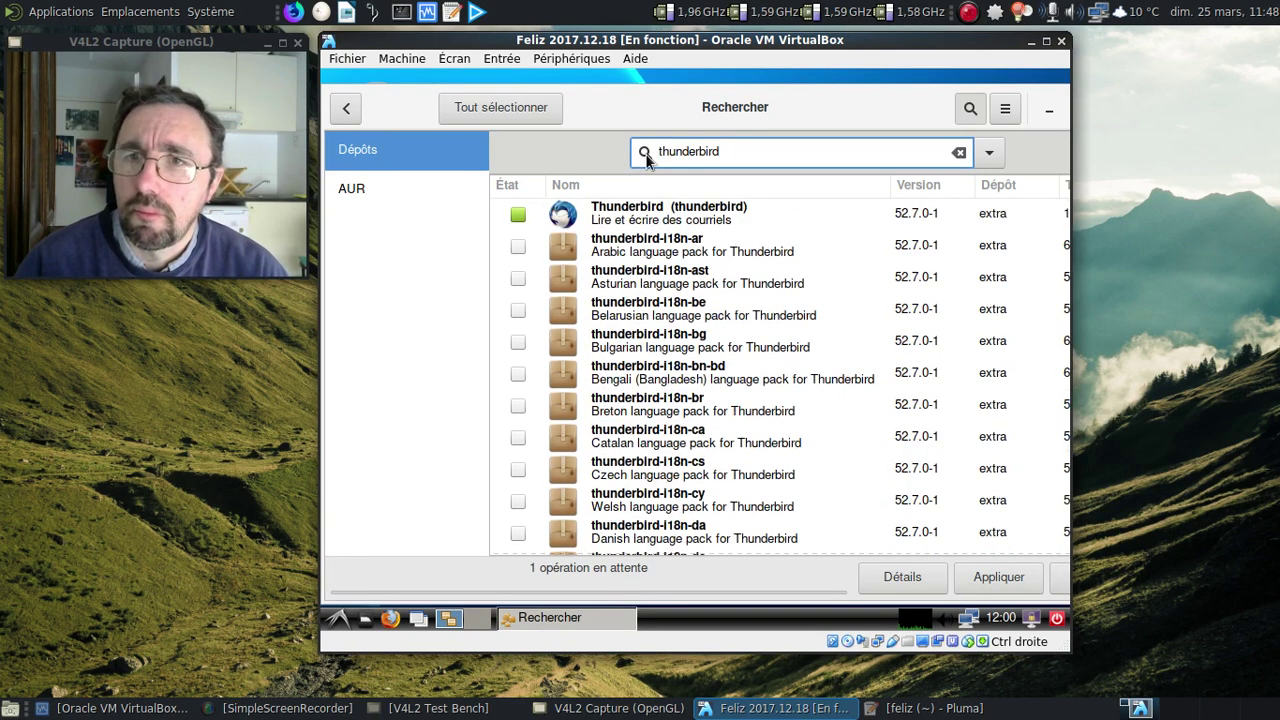
scroll(680, 298, "down", 10)
scroll(680, 298, "down", 12)
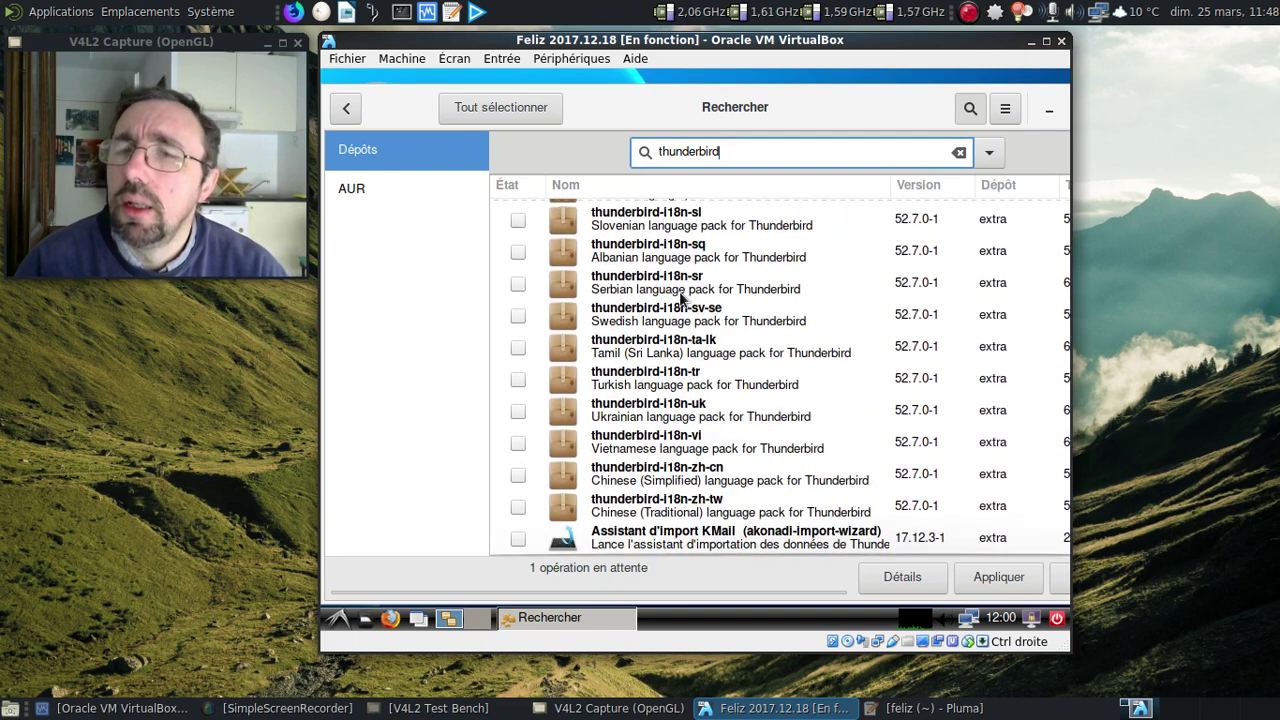
scroll(680, 298, "up", 3)
scroll(680, 298, "up", 9)
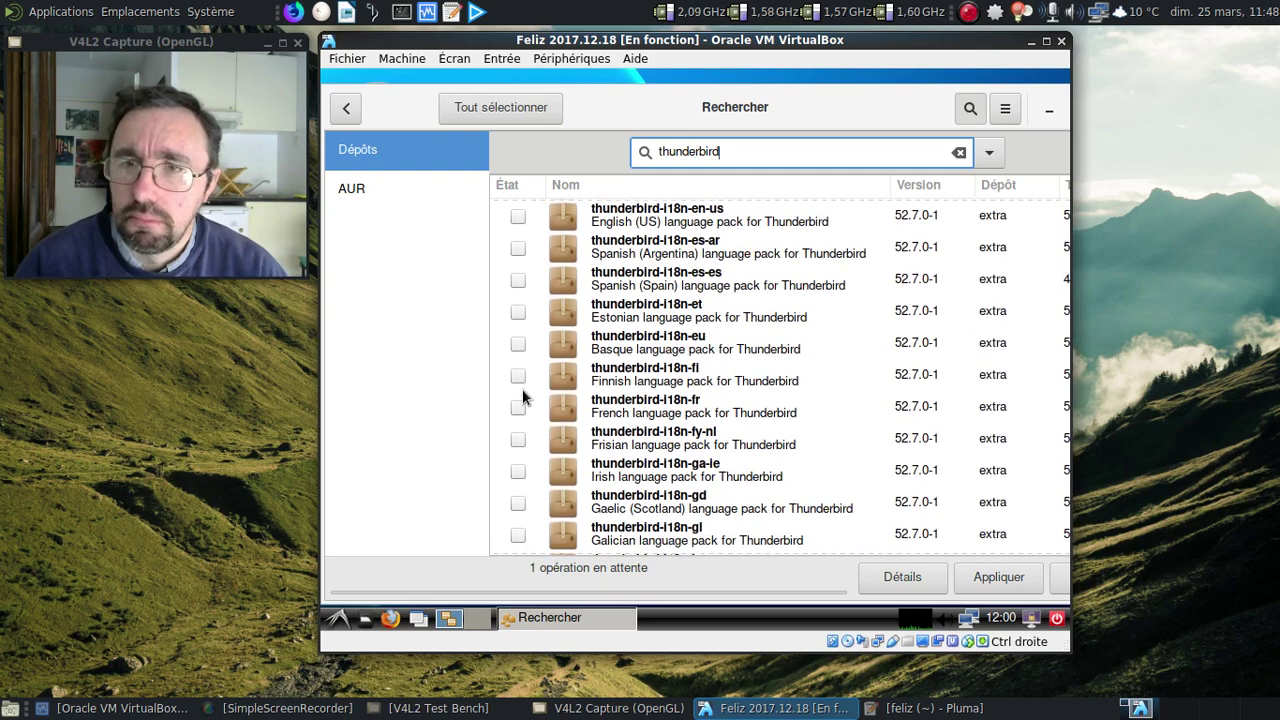
left_click(517, 408)
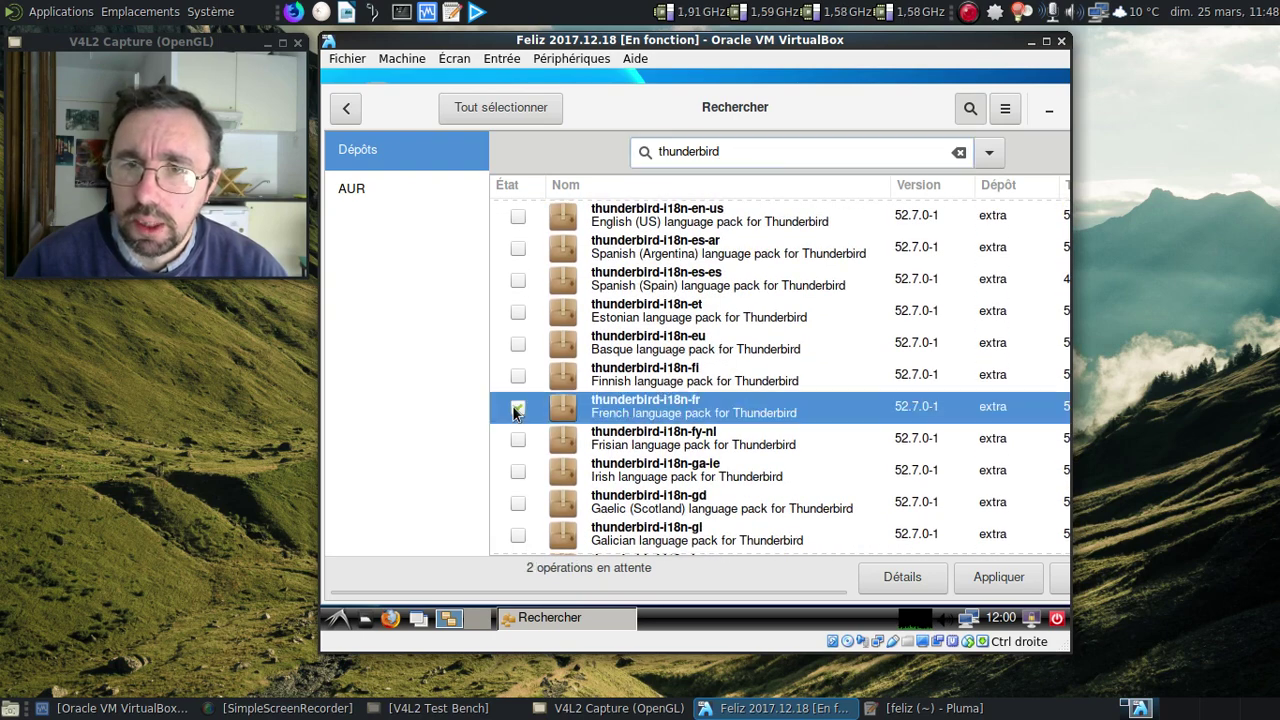
Search for libreoffice-fresh-fr and mark this French LibreOffice language pack for installation
left_click(746, 150)
type("lmib")
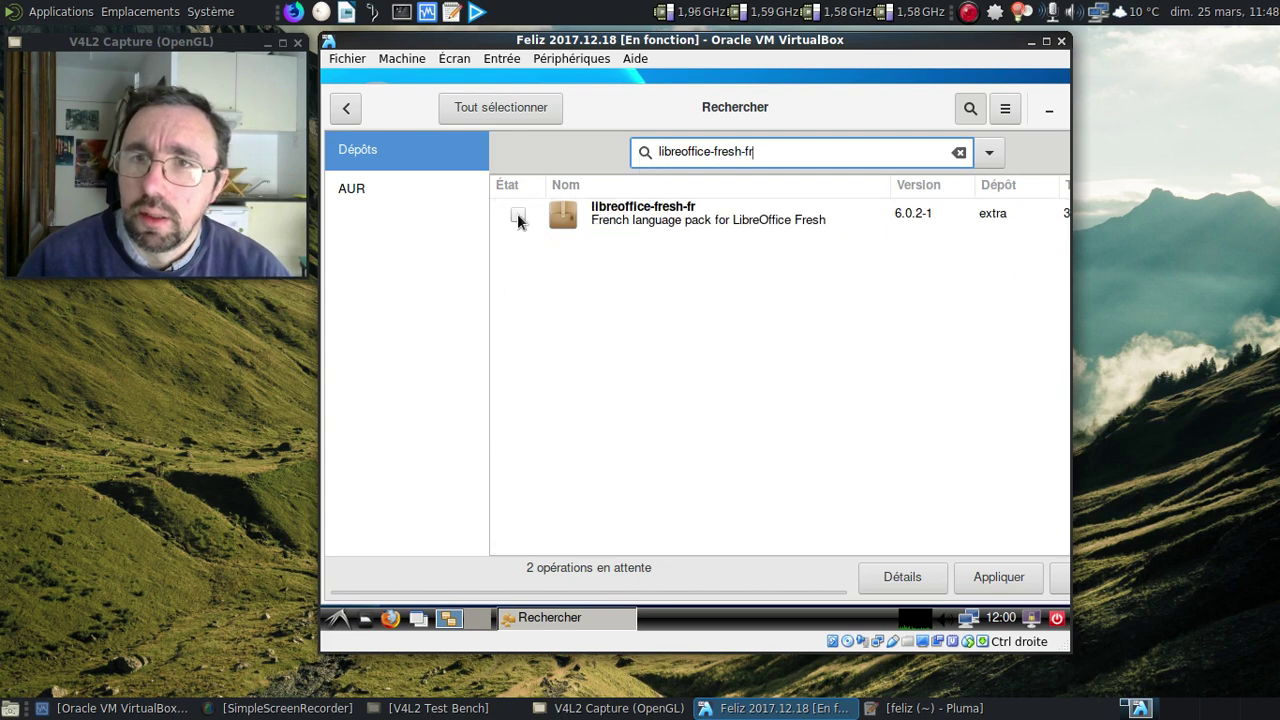
left_click(517, 214)
Search the packages for gvfs and mark gvfs-mtp and gvfs-smb for installation
left_click(791, 156)
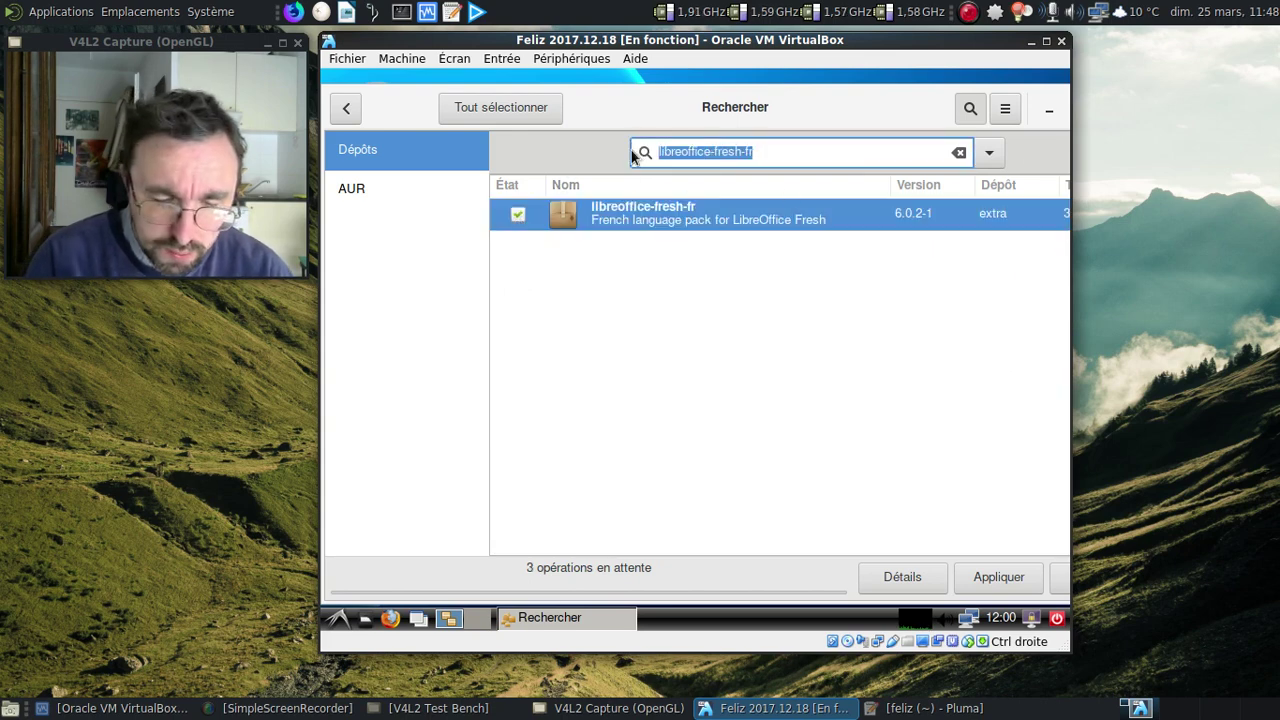
type("gvffs")
key("BackSpace")
key("BackSpace")
type("s")
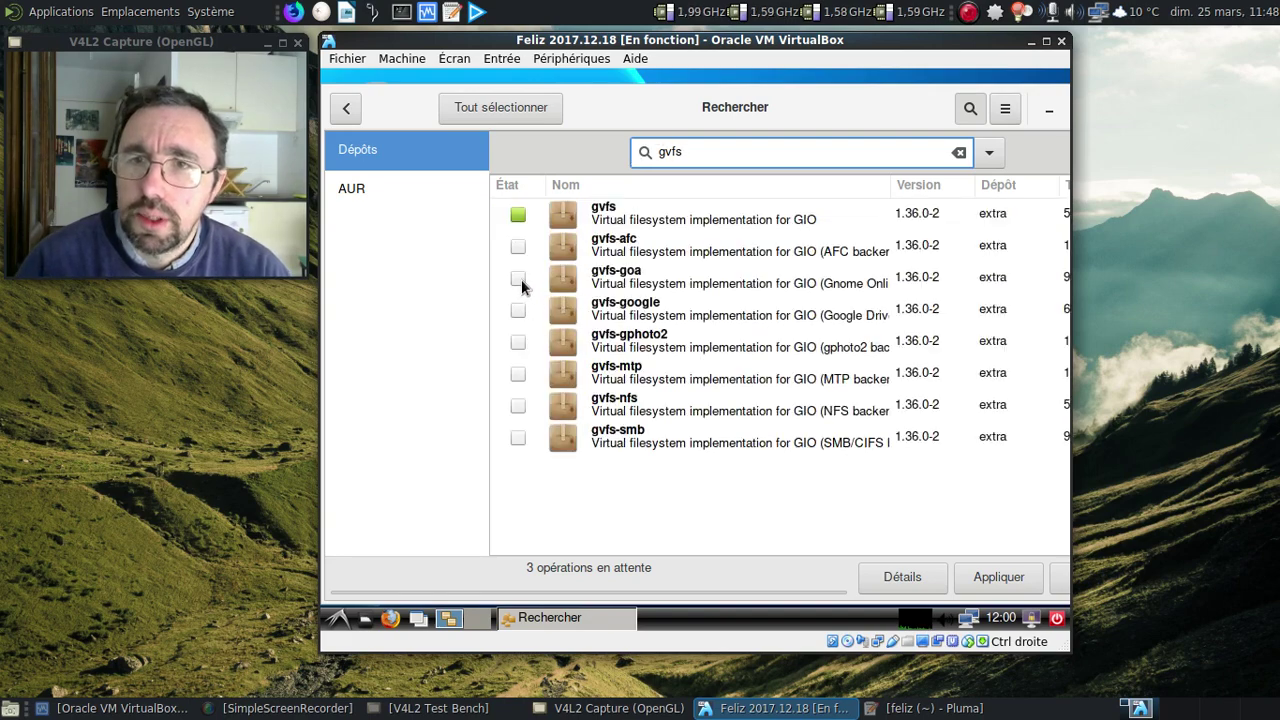
left_click(518, 374)
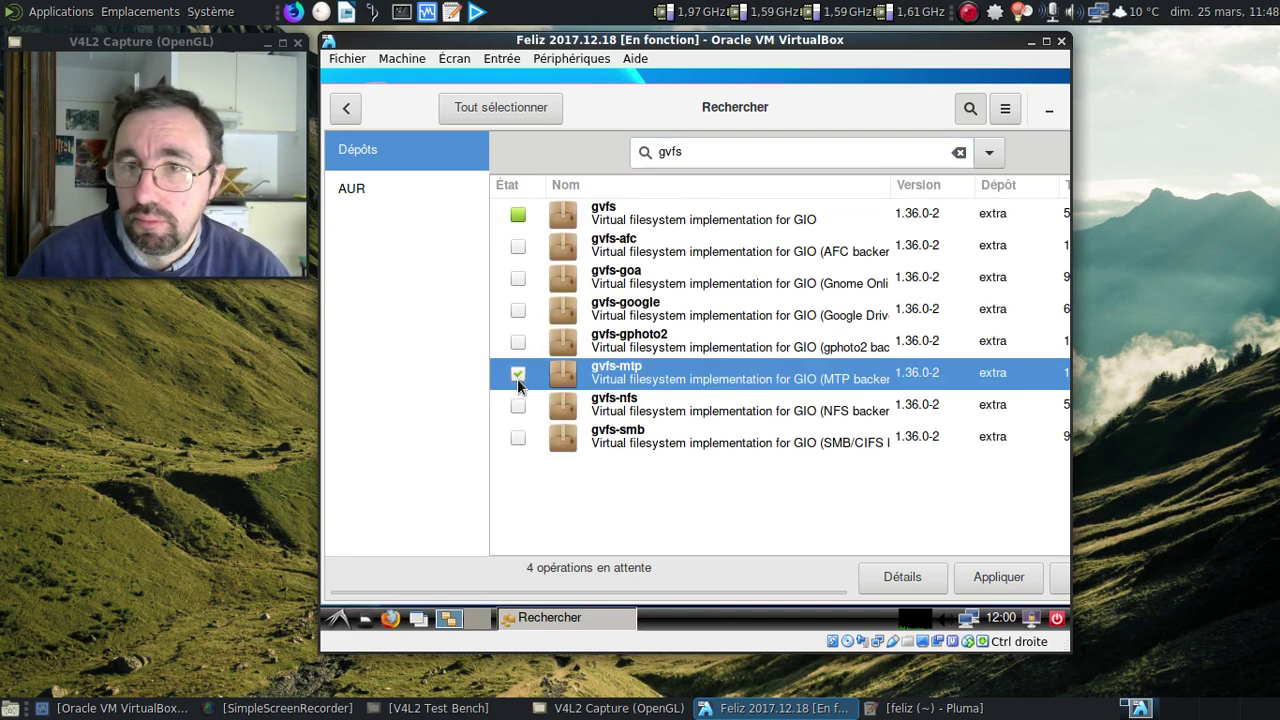
left_click(518, 437)
Search the packages for gstreamer and mark gst-plugins-ugly and gst-plugins-bad for installation
left_click_drag(693, 157, 630, 160)
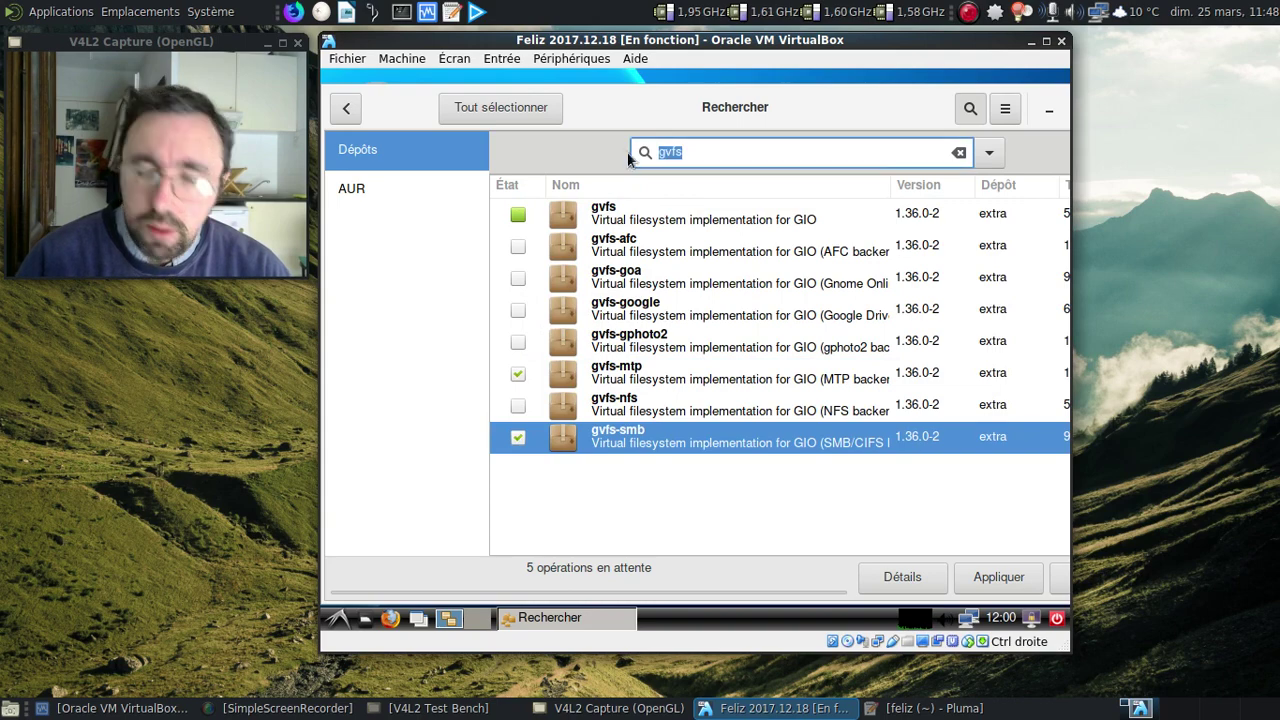
type("gstreamer")
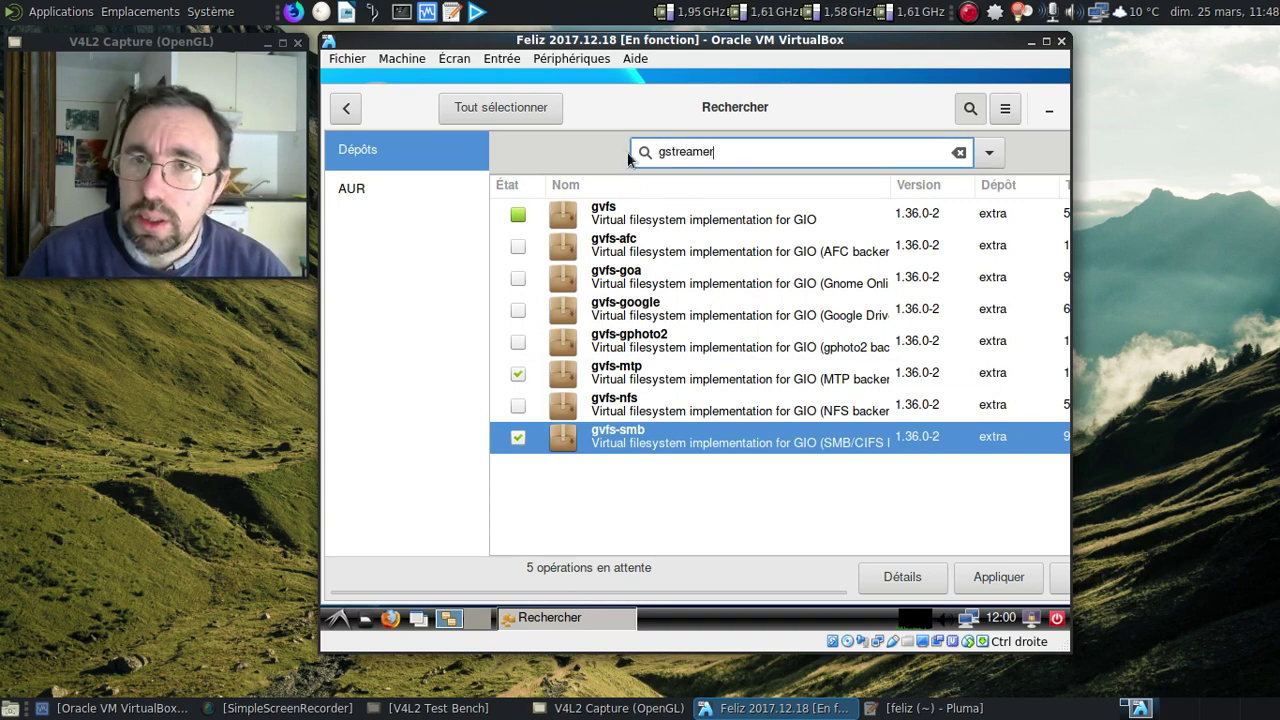
scroll(700, 275, "down", 5)
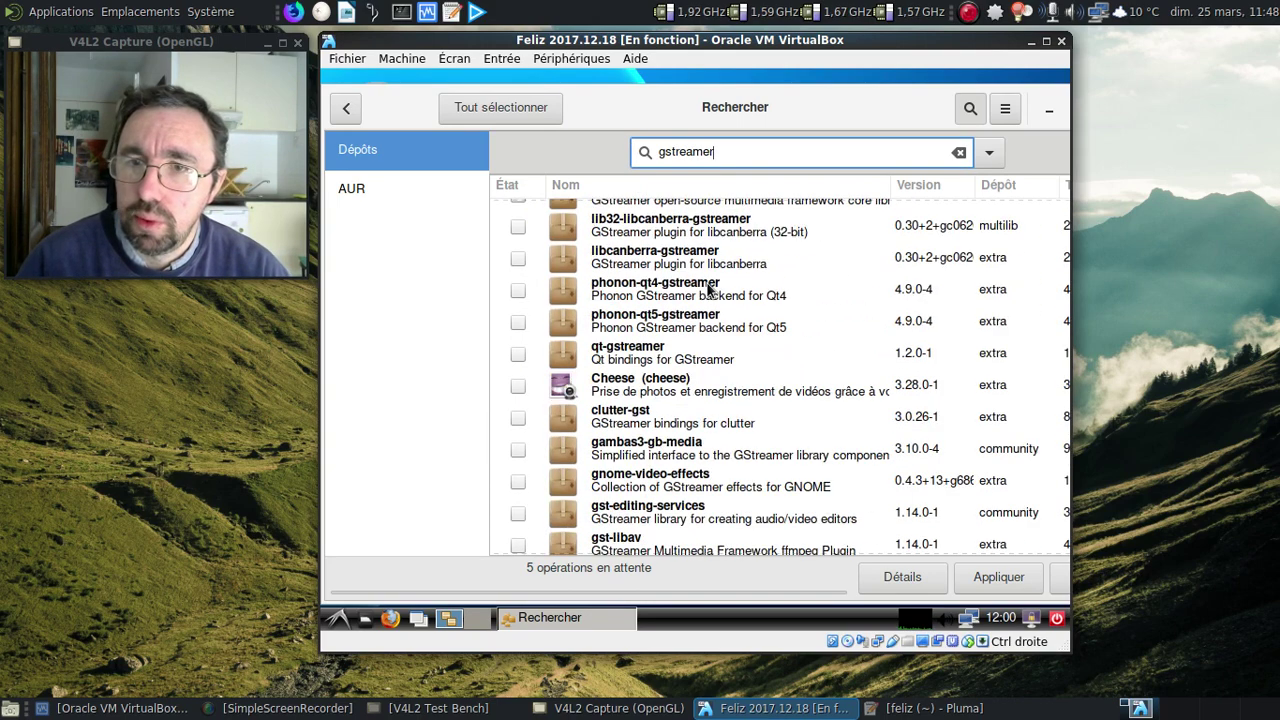
scroll(707, 287, "down", 5)
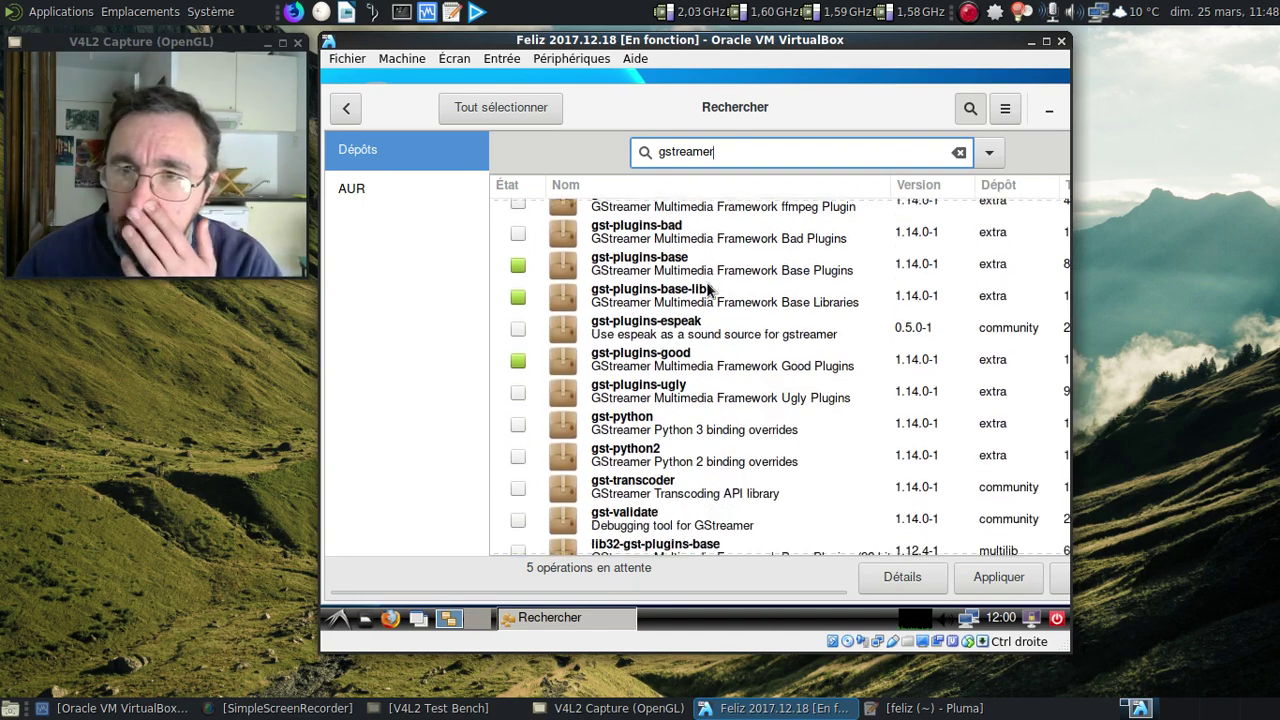
left_click(518, 393)
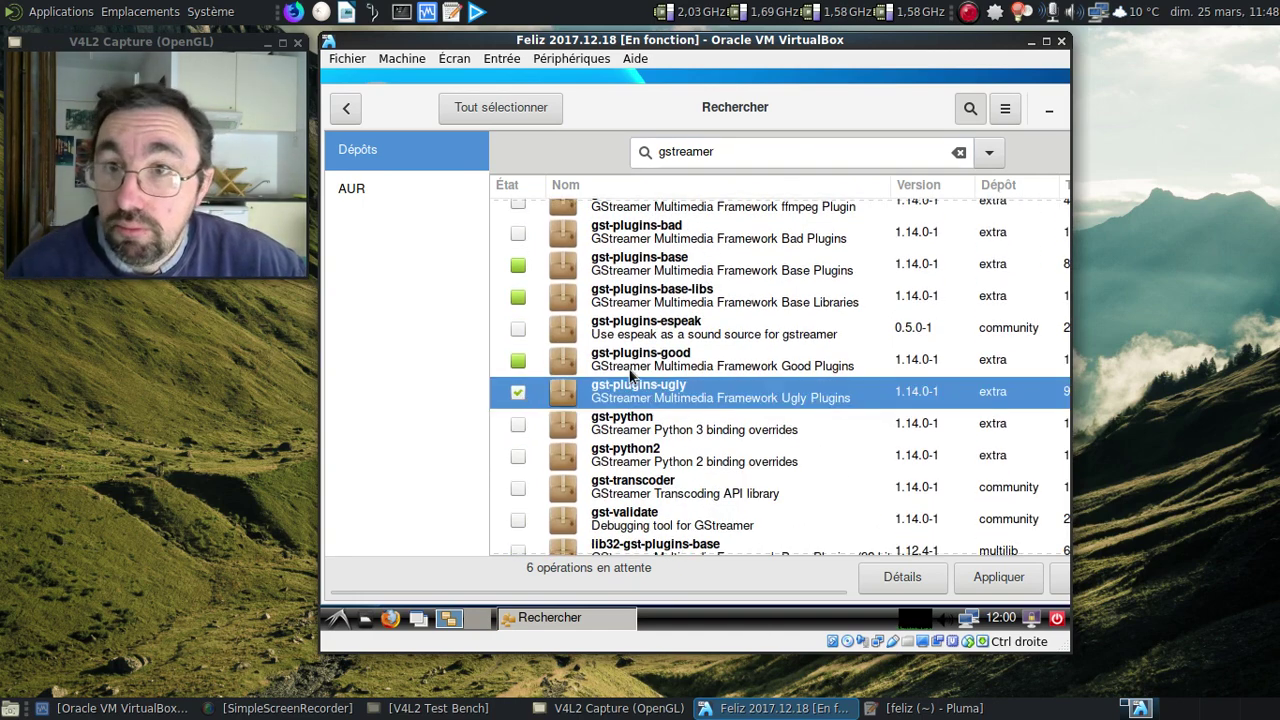
left_click(518, 233)
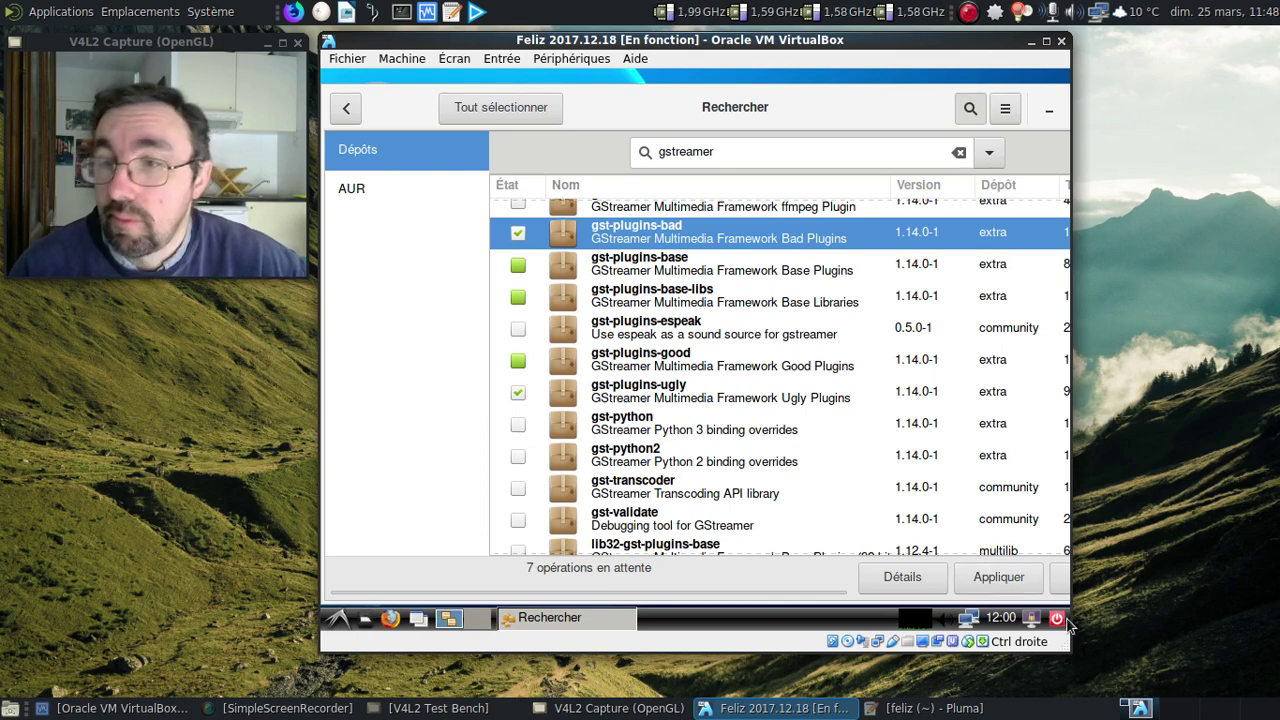
Apply and validate the pending package installations, and close the package manager once the transaction is complete
left_click(1014, 580)
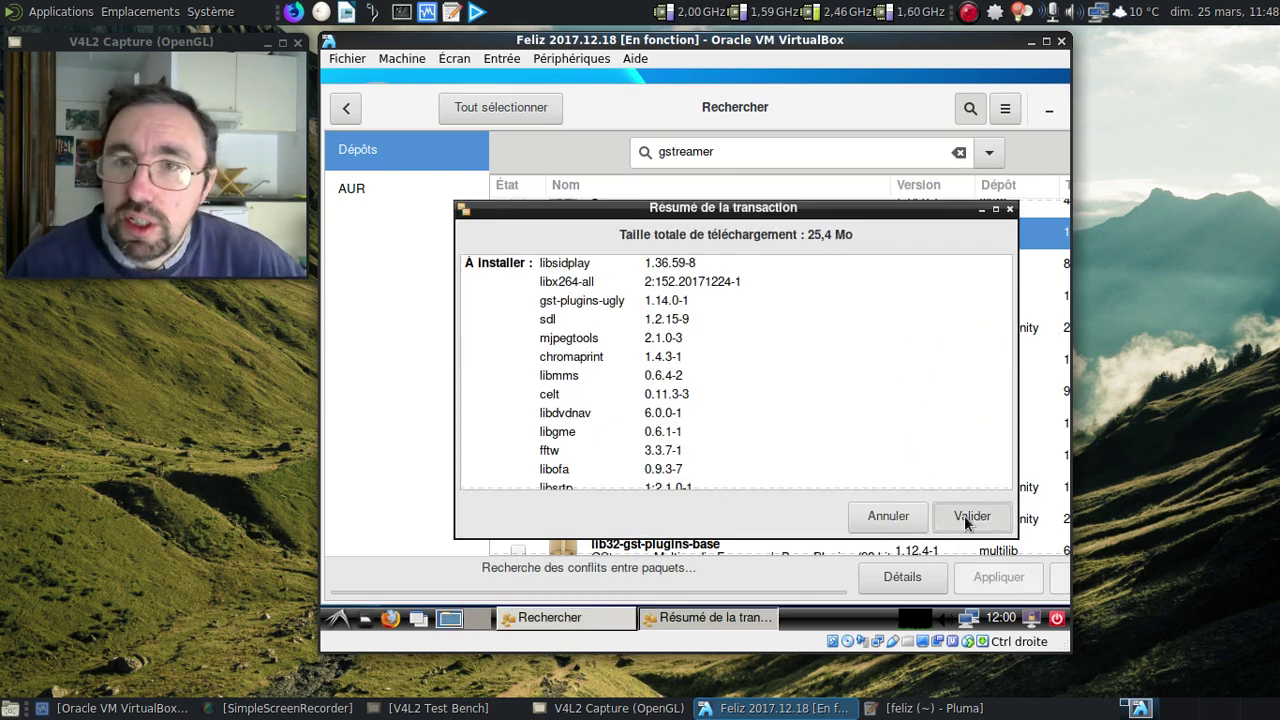
left_click(966, 516)
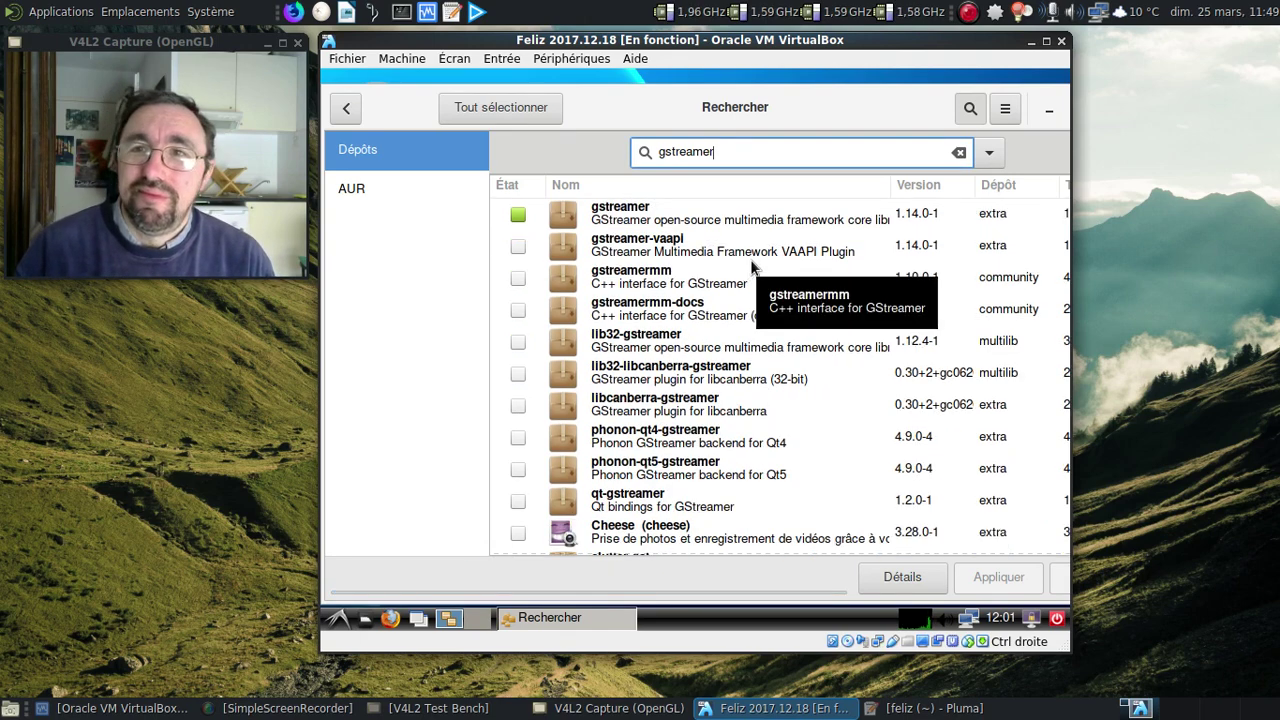
left_click_drag(781, 106, 595, 109)
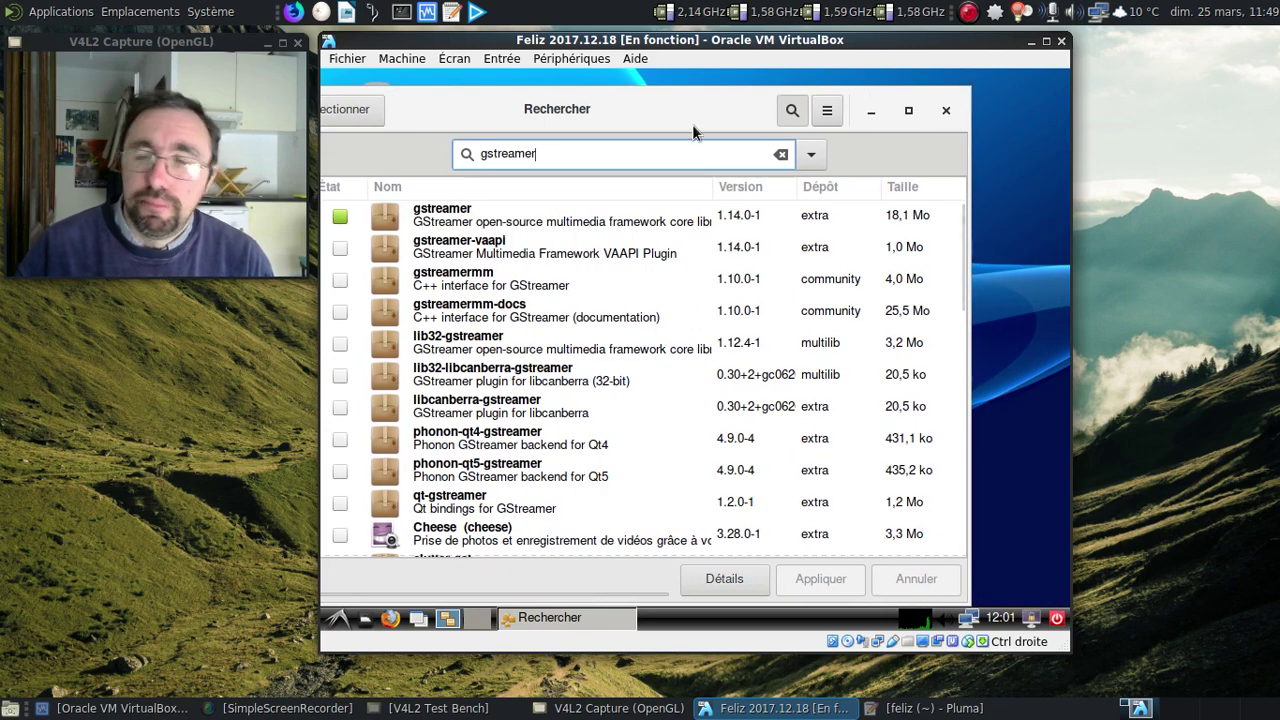
left_click(828, 112)
left_click(830, 114)
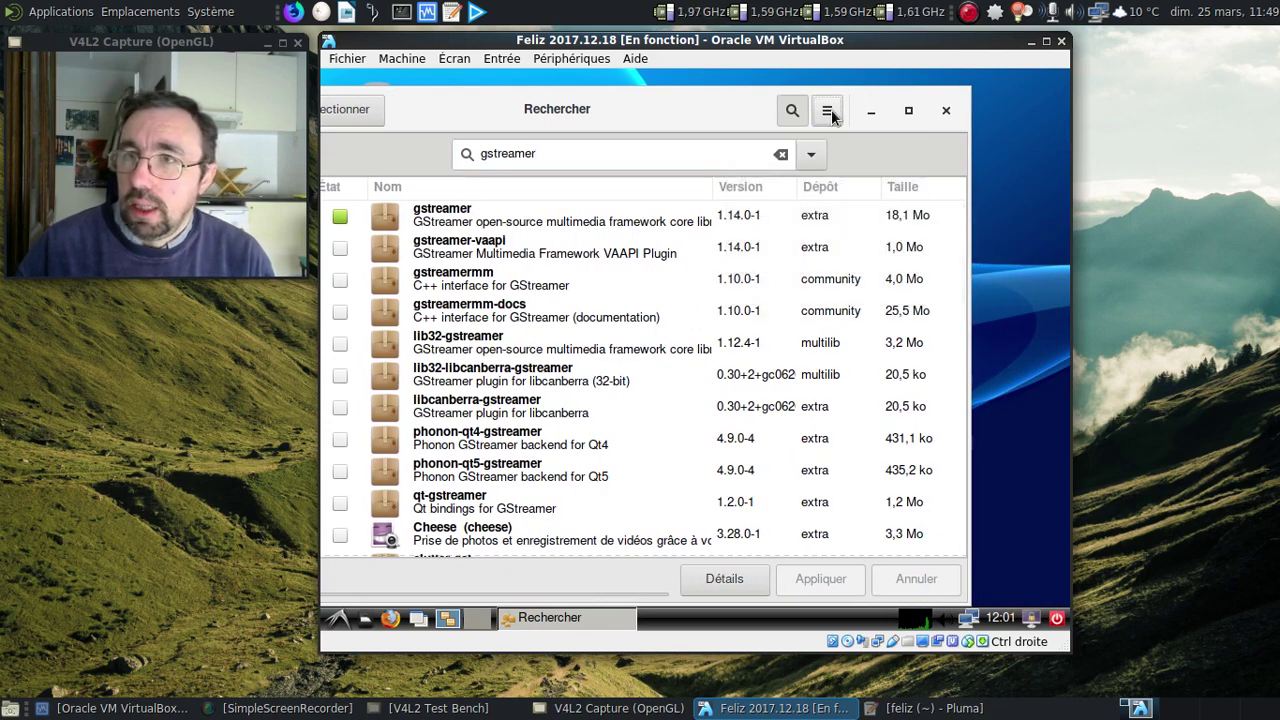
left_click(946, 112)
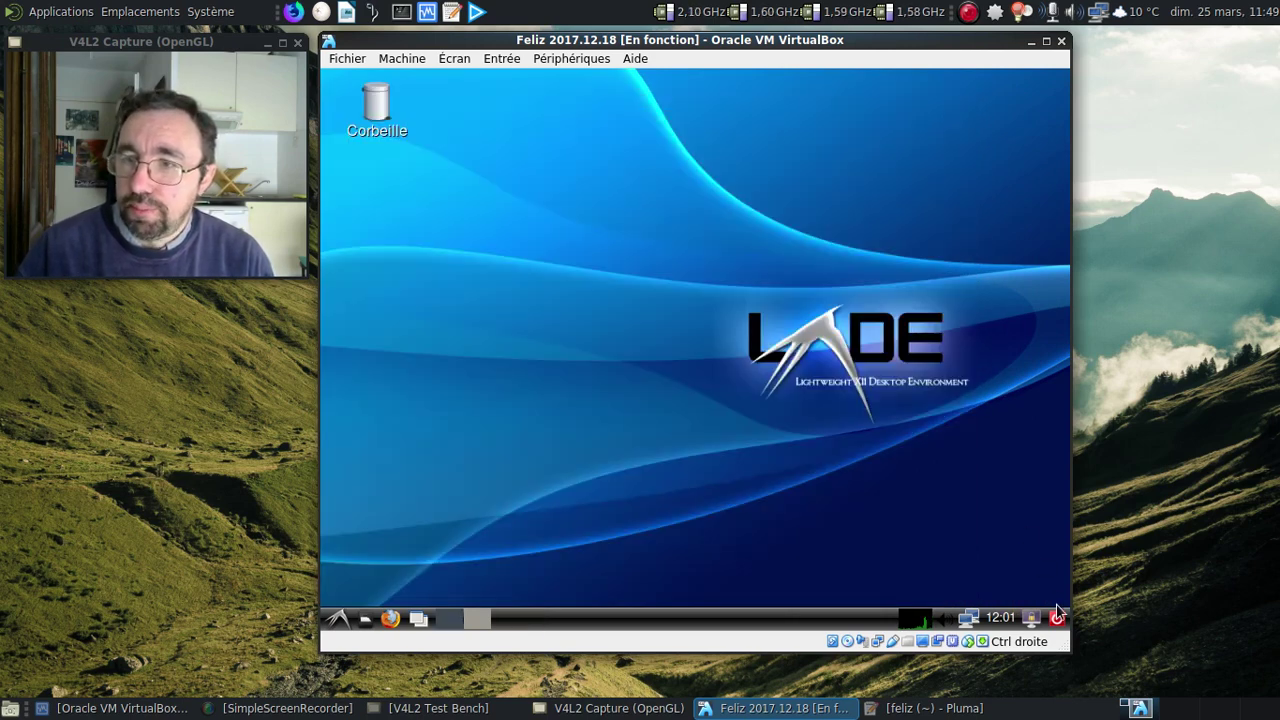
Log out of the LXDE session and log back in by entering the account password
left_click(1055, 617)
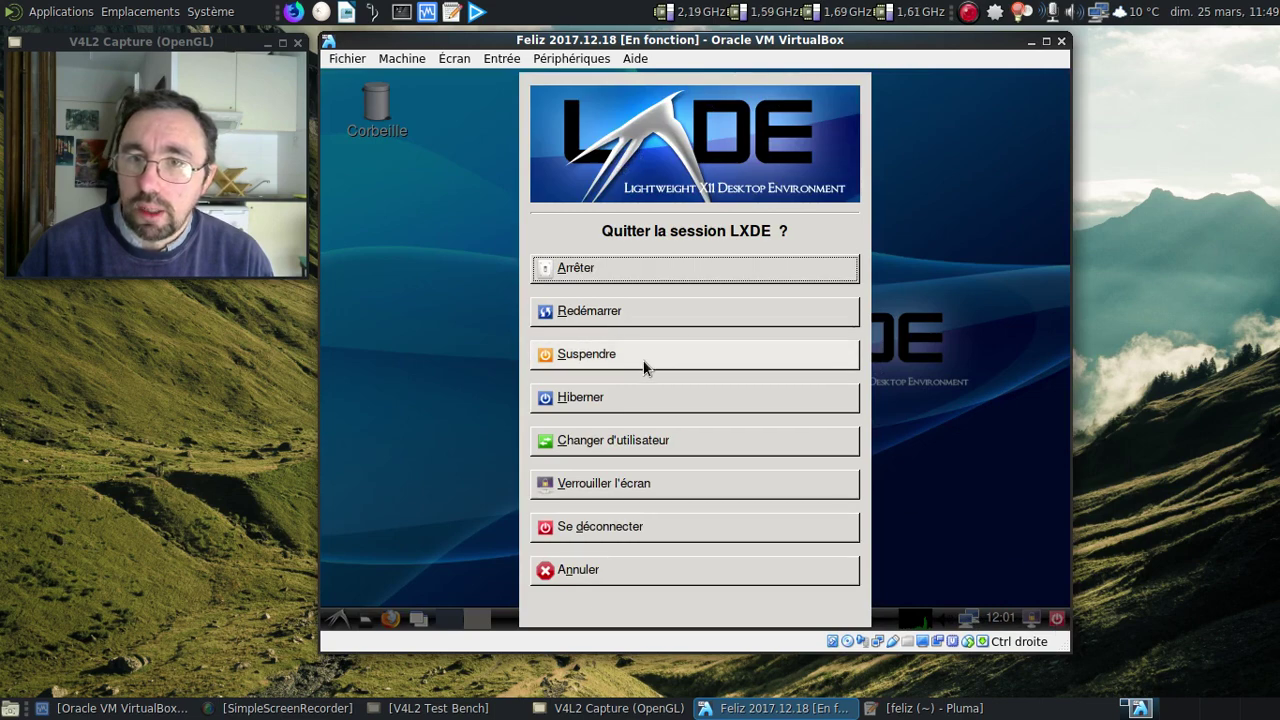
left_click(640, 530)
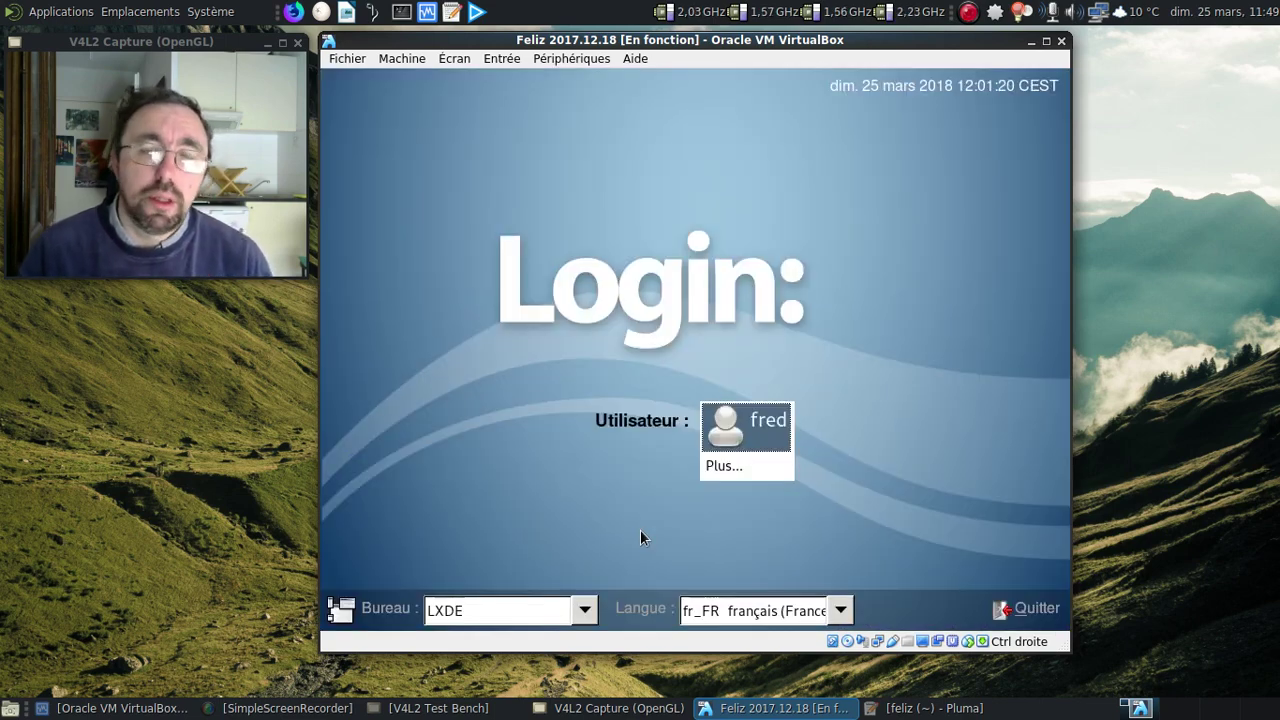
left_click(754, 438)
type("••••••")
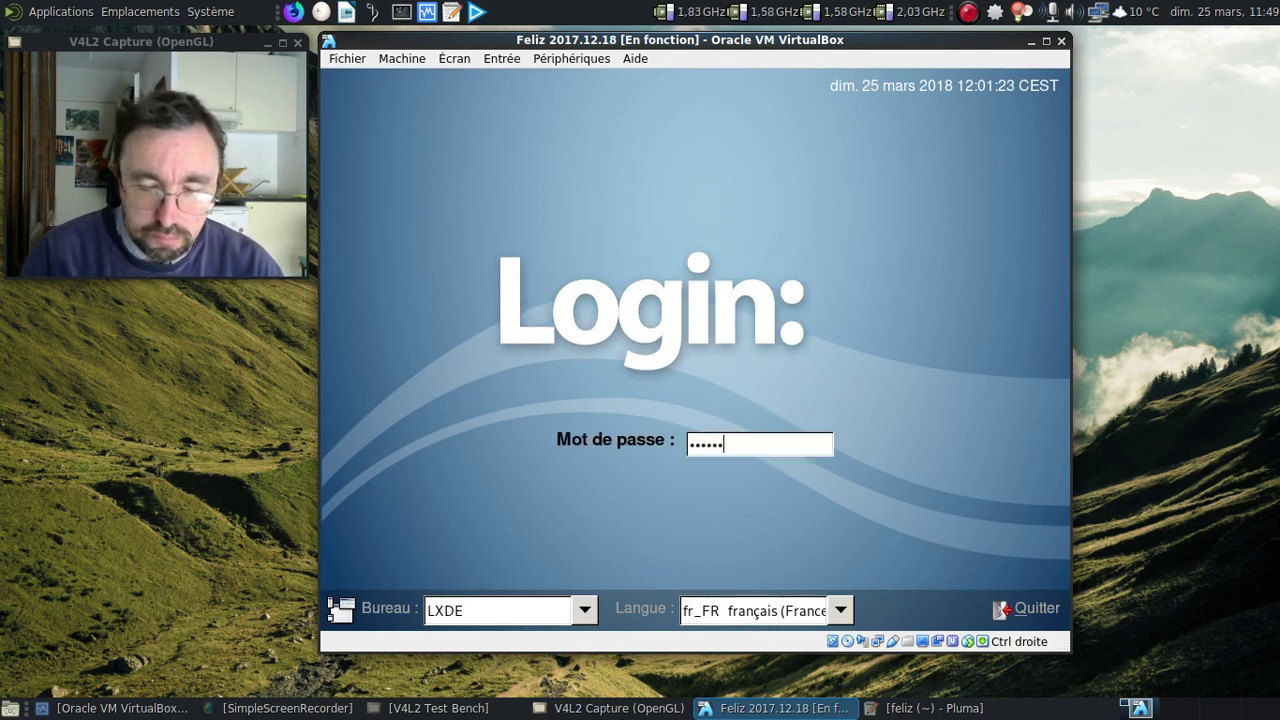
key("Return")
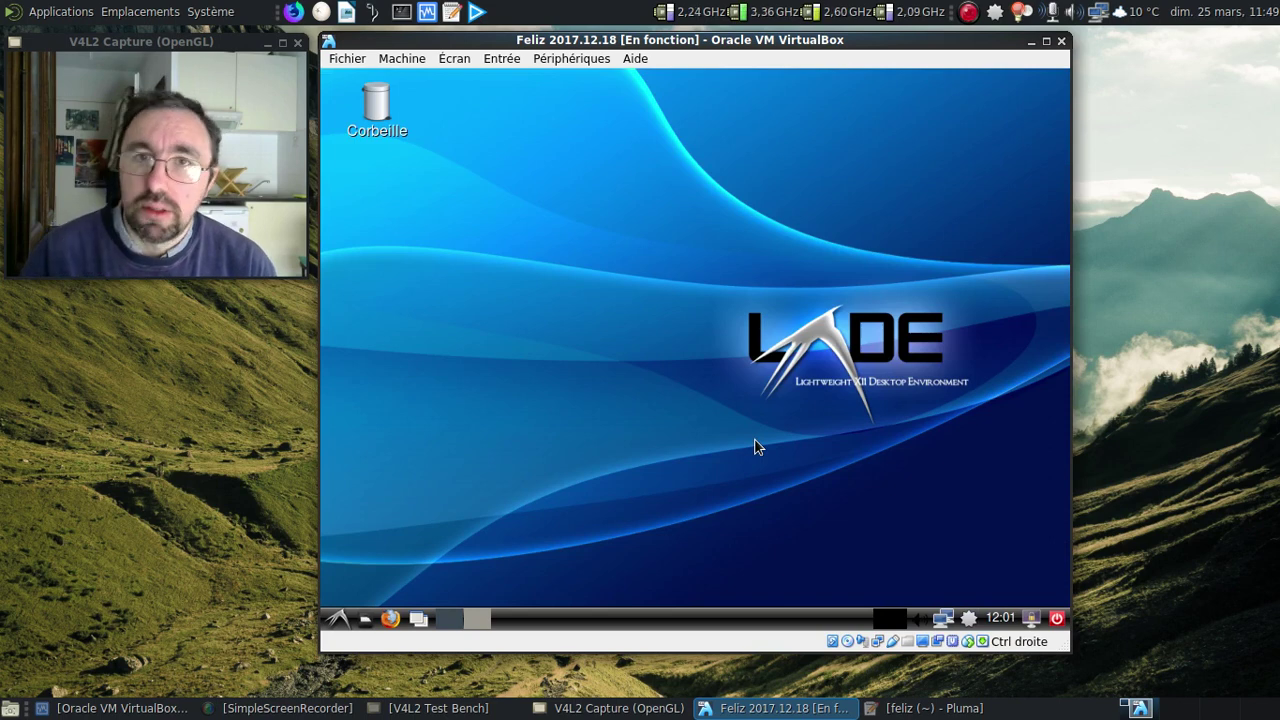
Open LibreOffice Writer to check its interface language, and close it again
left_click(337, 618)
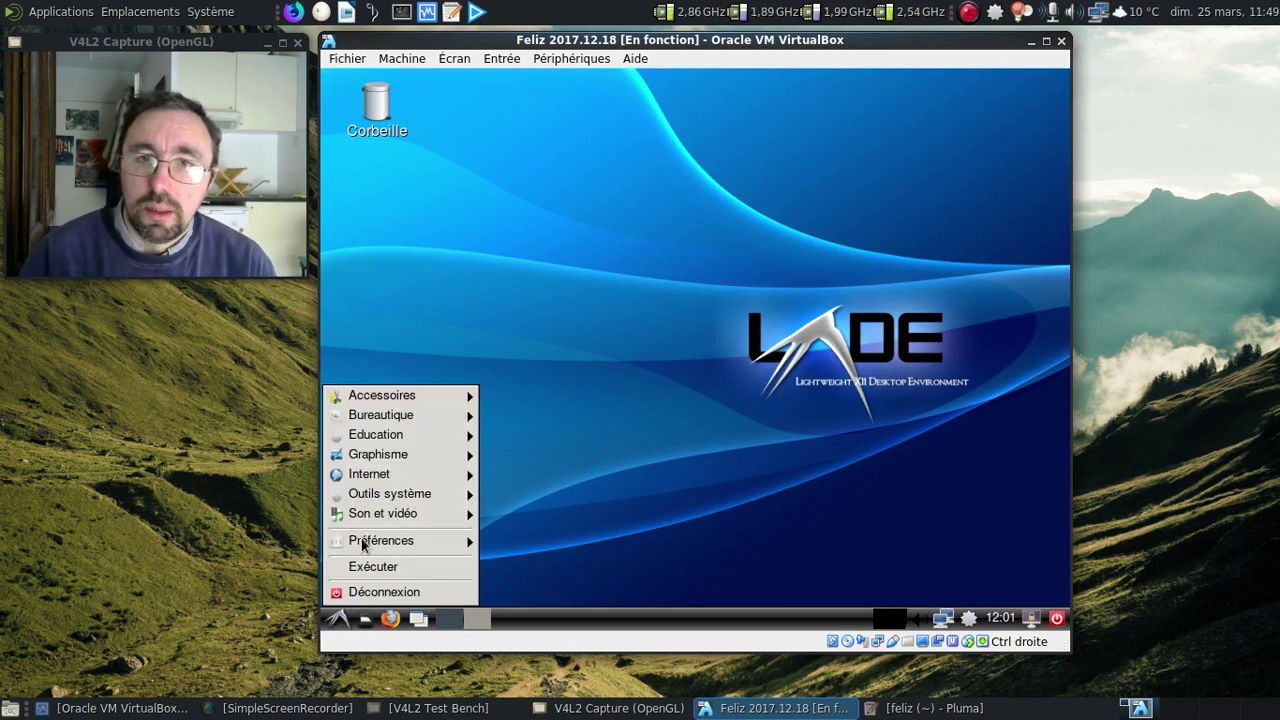
mouse_move(410, 414)
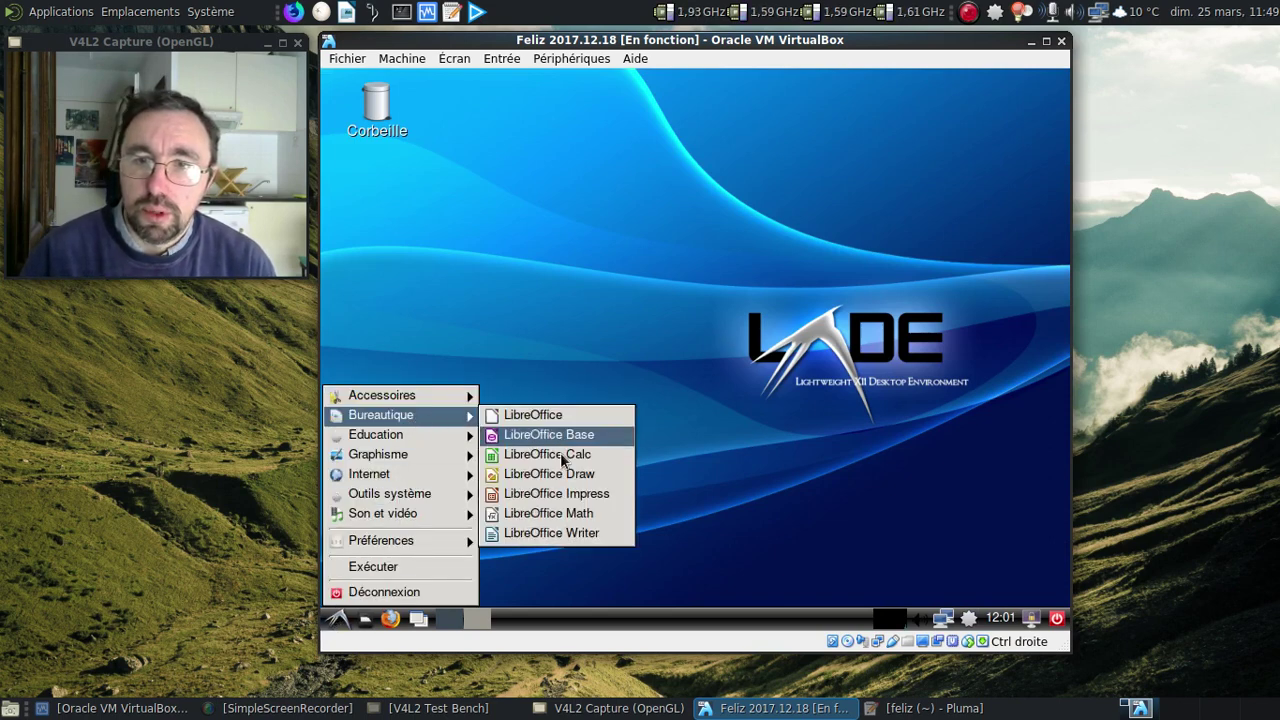
left_click(553, 536)
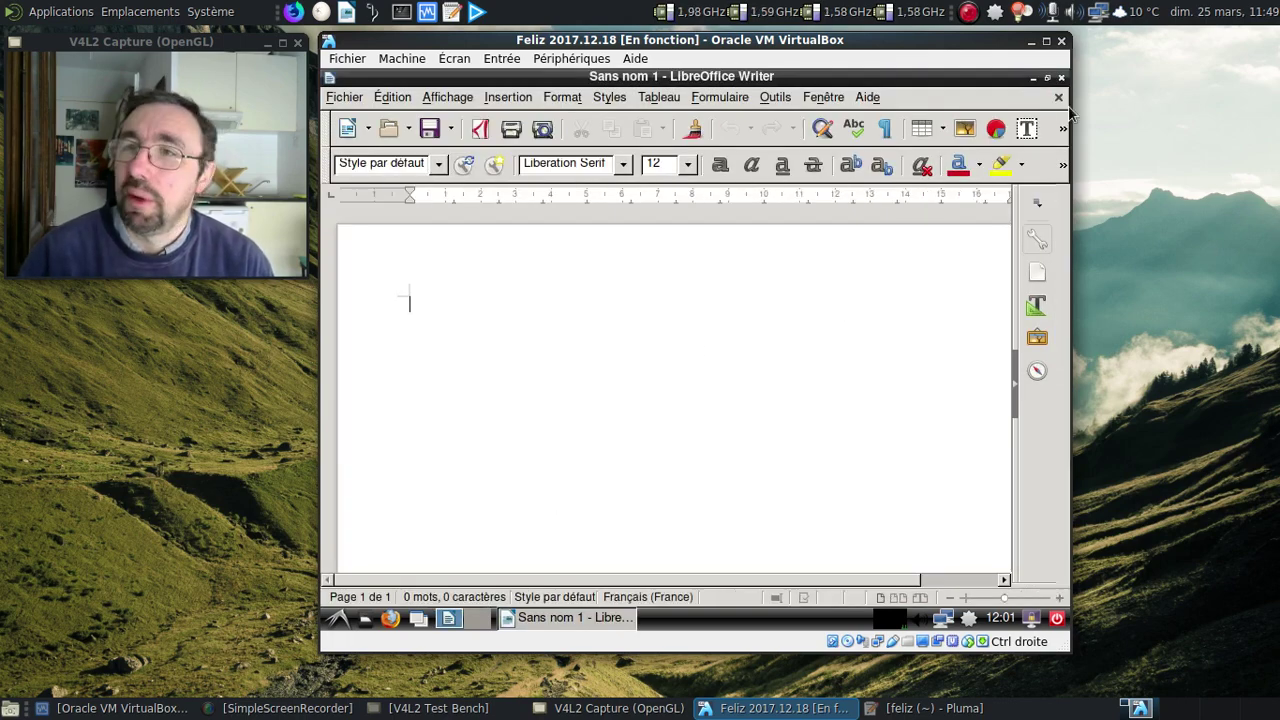
left_click(1062, 78)
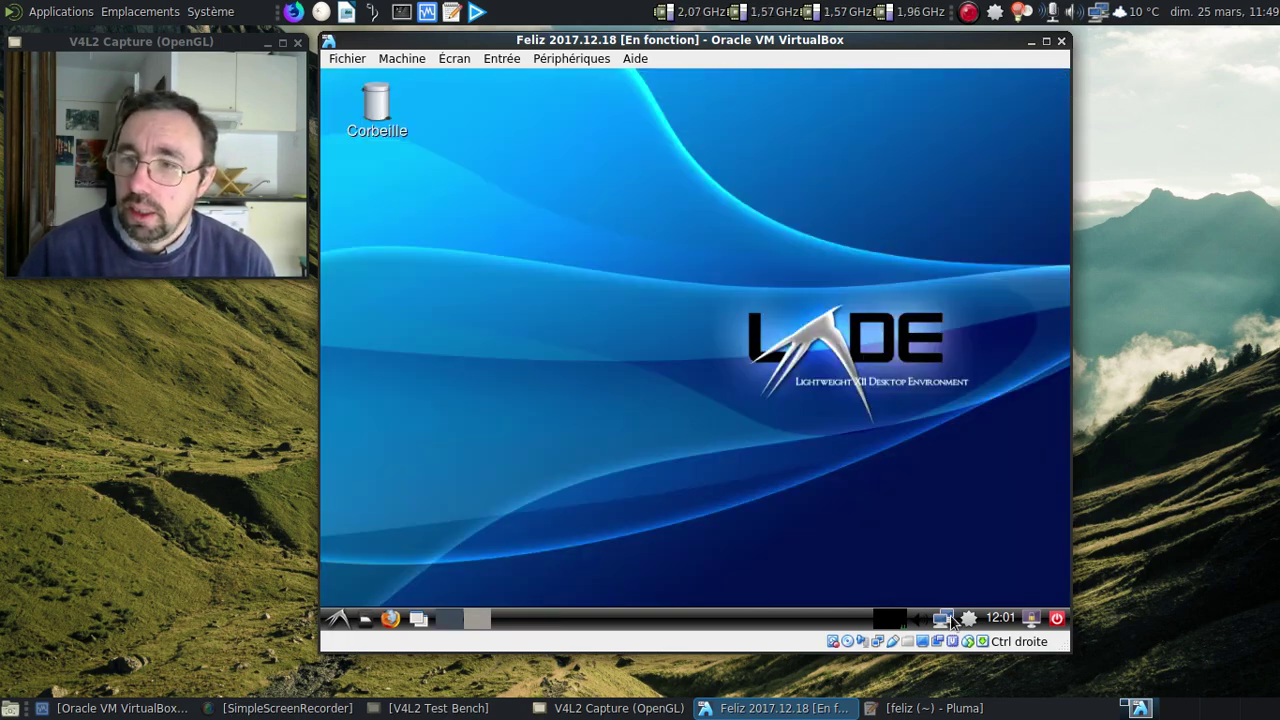
Launch Firefox and replace its welcome and privacy policy tabs with a single new tab
left_click(394, 620)
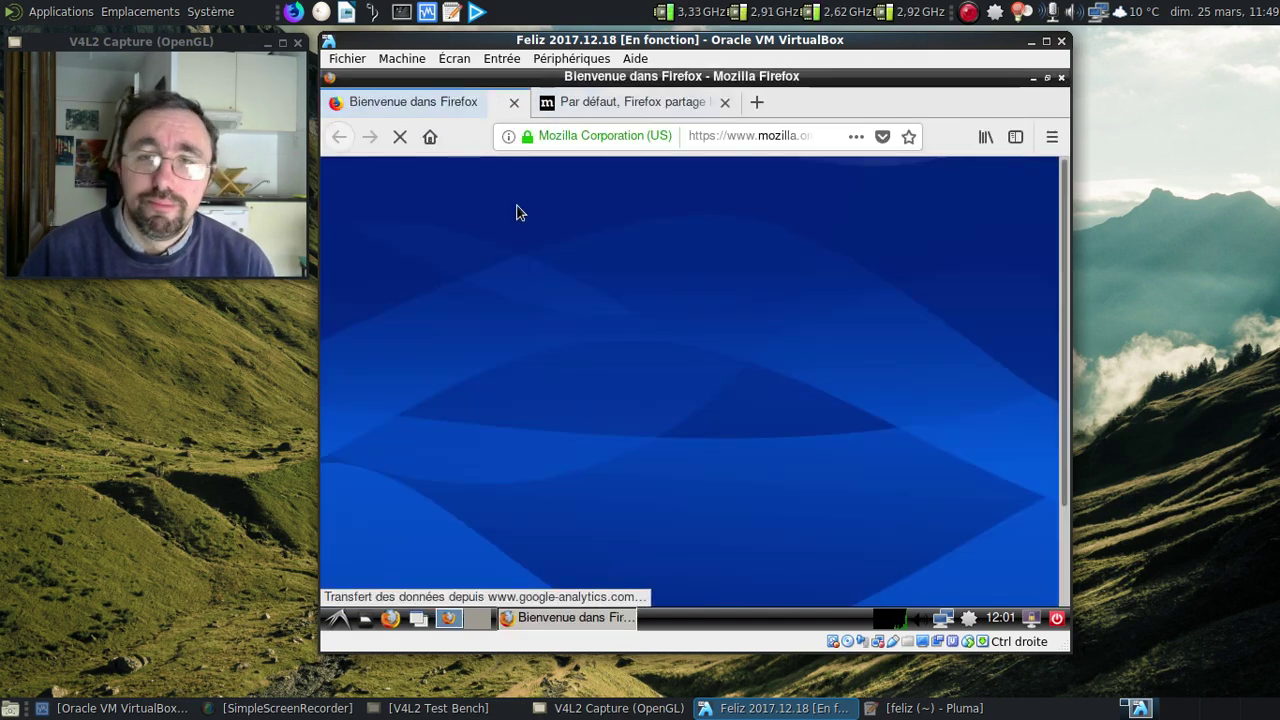
left_click(514, 102)
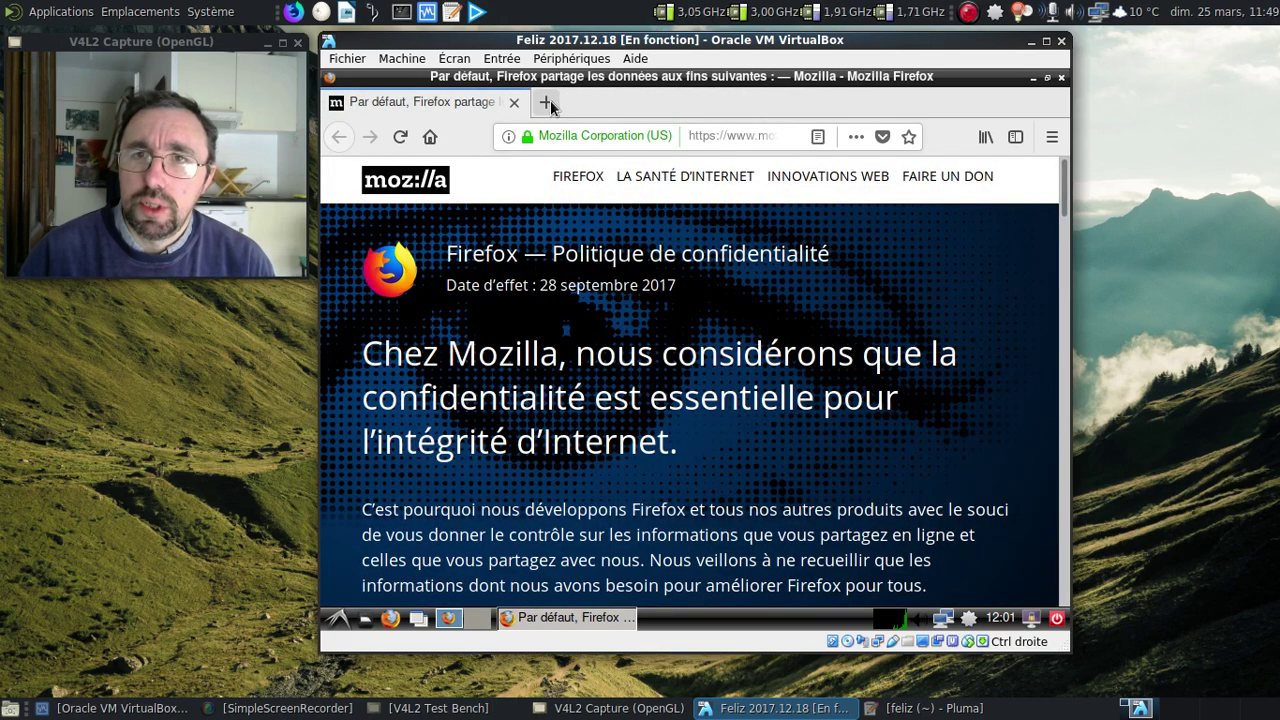
left_click(546, 102)
left_click(514, 103)
Search the web for "feliz archlinux installer"
left_click(491, 218)
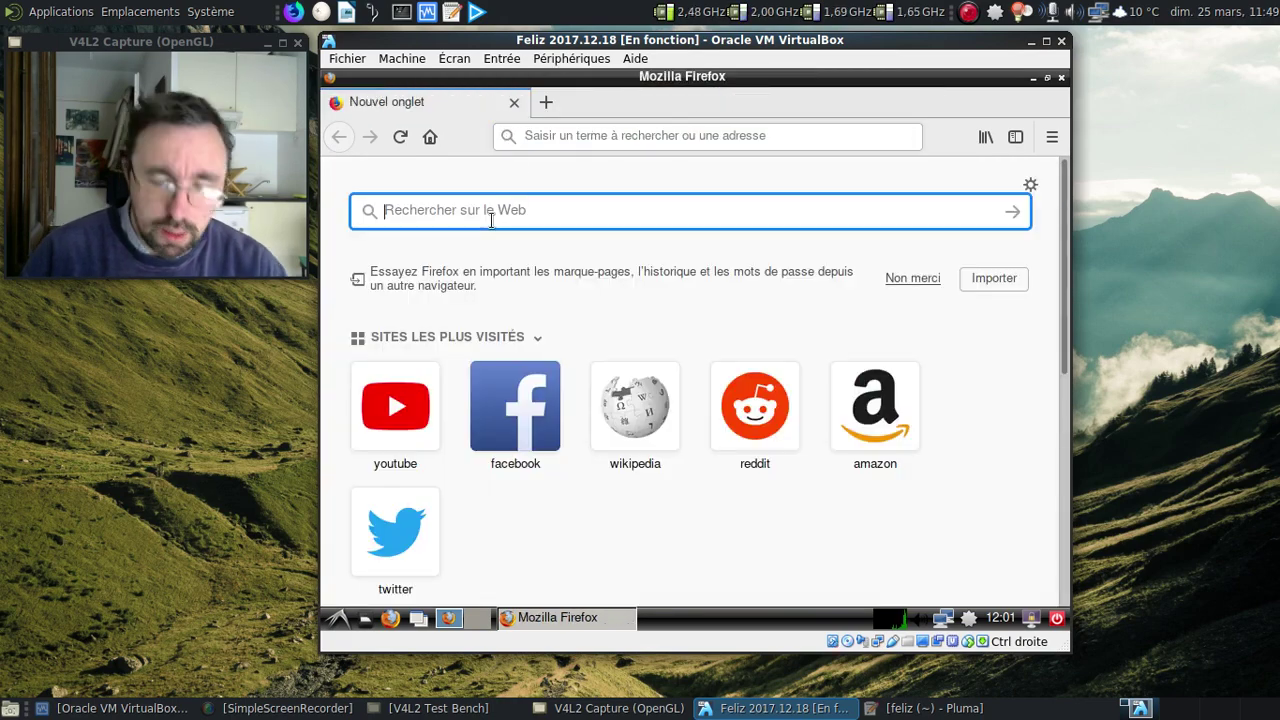
type("feliz")
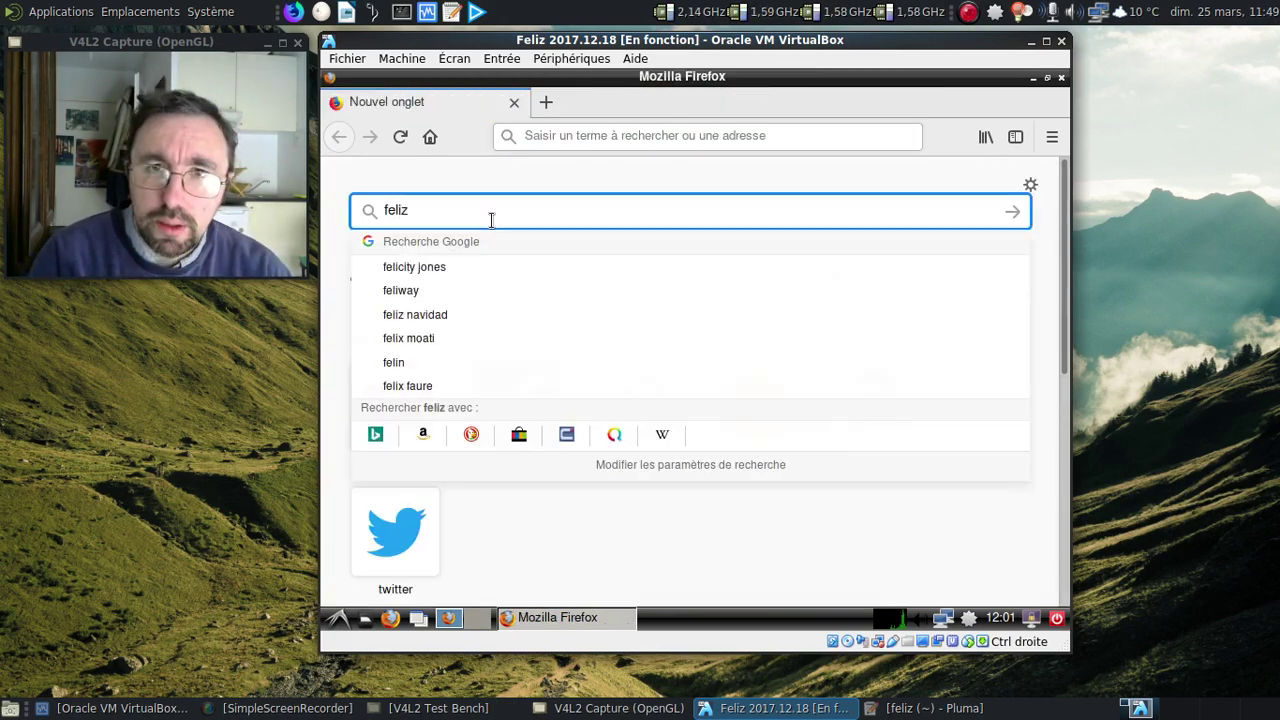
type(" archlinux installer")
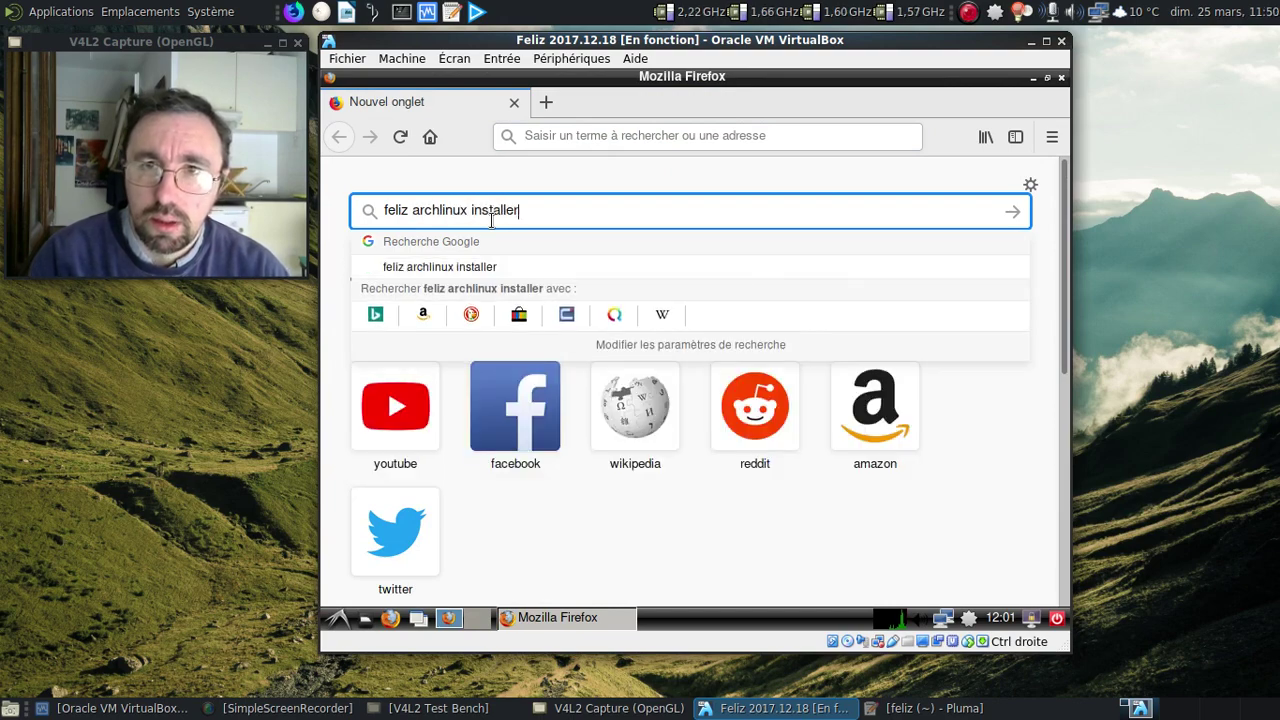
key("Return")
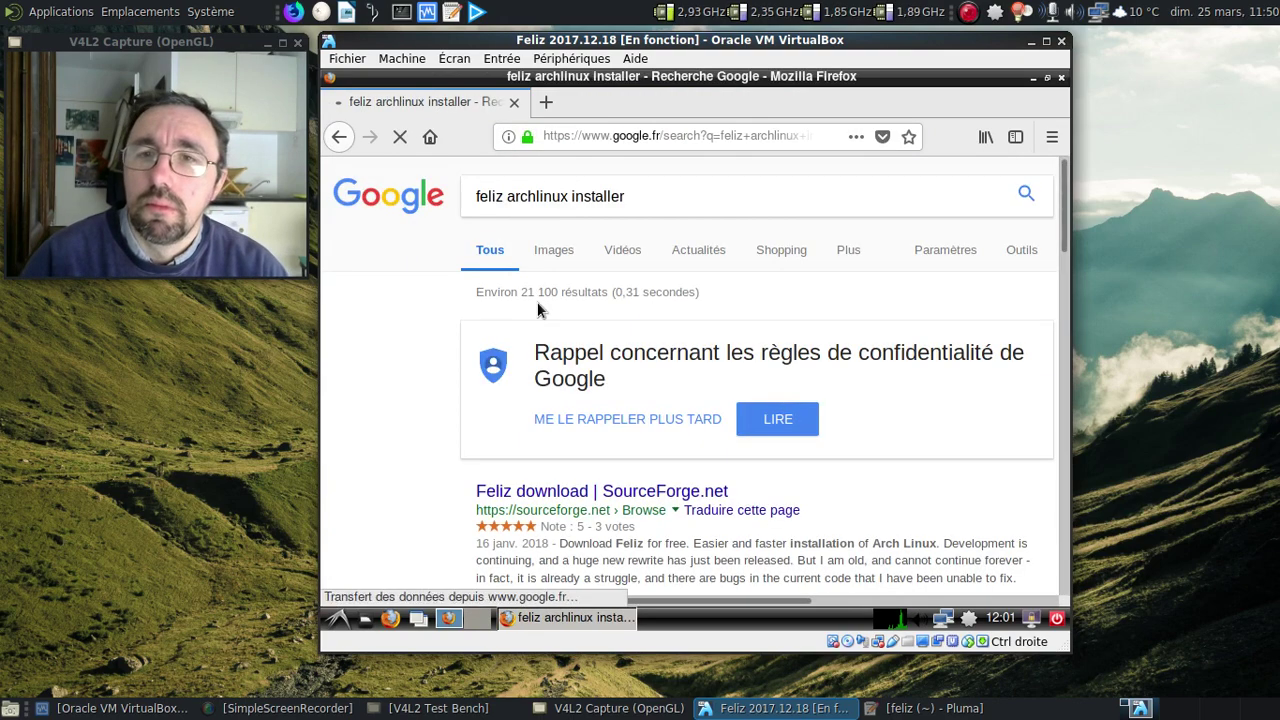
Open the GitHub angeltoast/feliz2 page from the search results and look over the repository
scroll(779, 473, "down", 3)
scroll(760, 455, "down", 6)
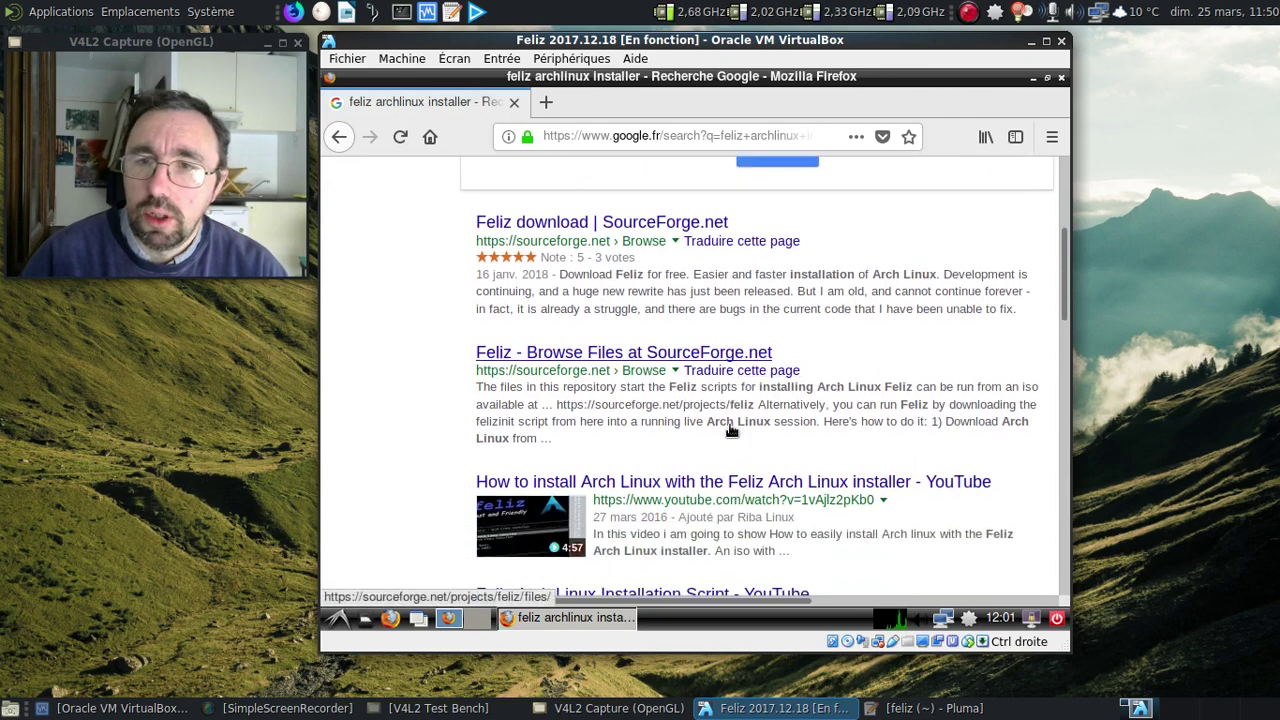
scroll(729, 423, "down", 2)
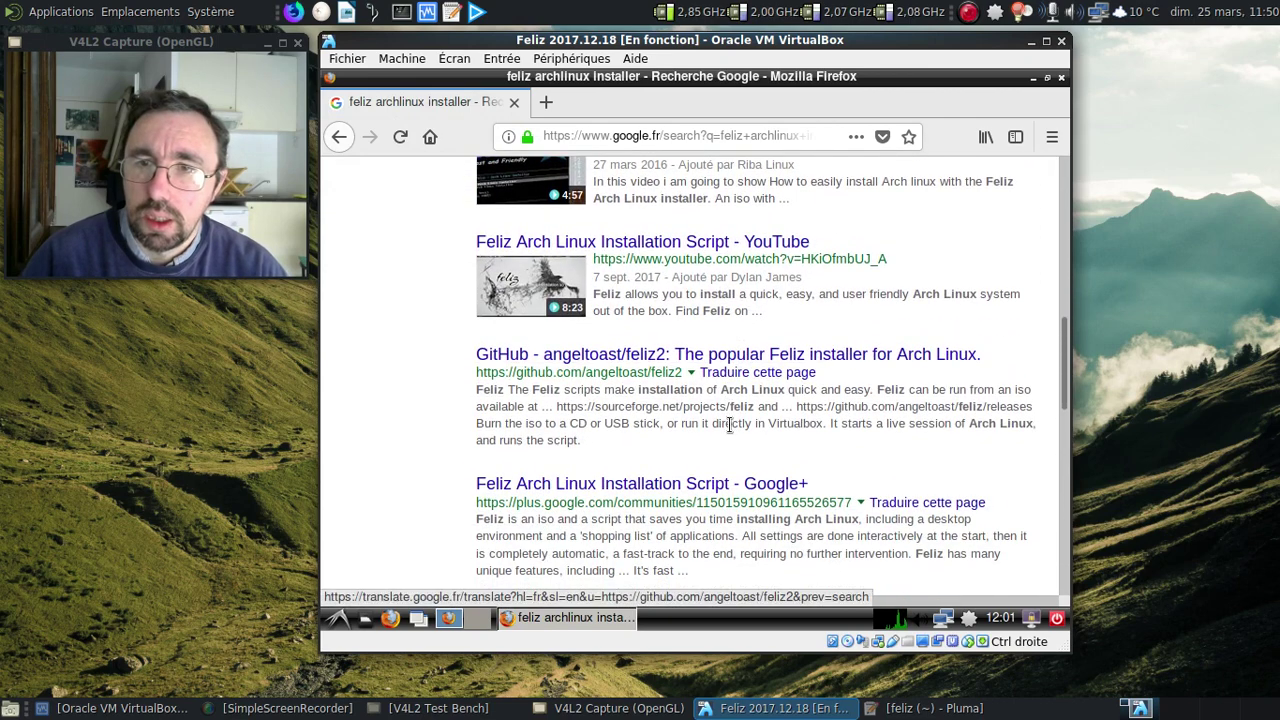
left_click(715, 366)
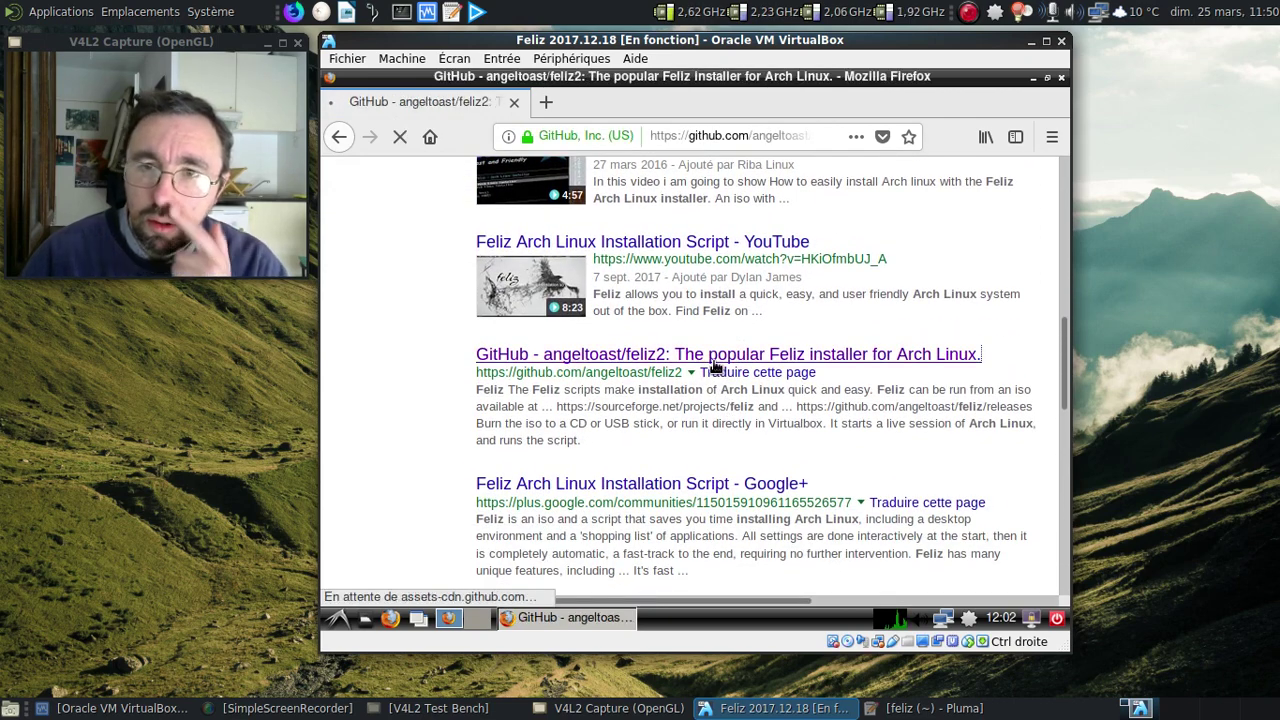
scroll(631, 377, "down", 6)
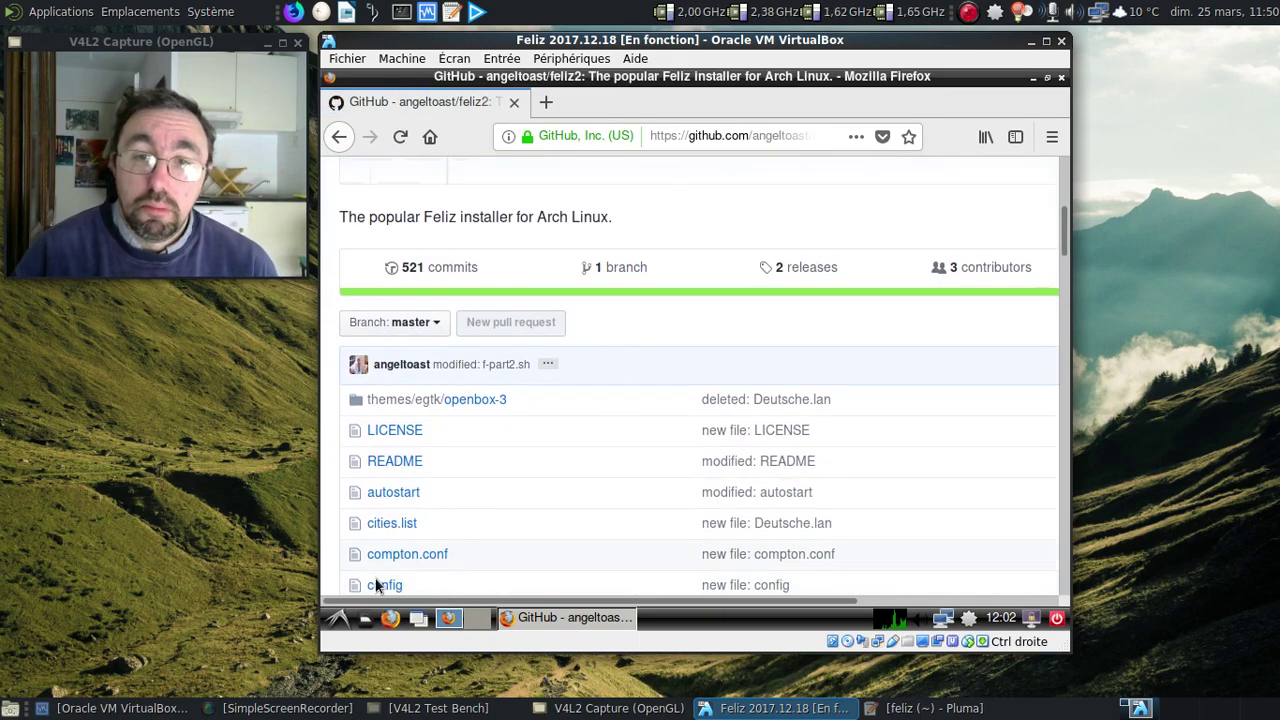
Open the file manager, view the Réseau location, and return to the home folder
left_click(370, 620)
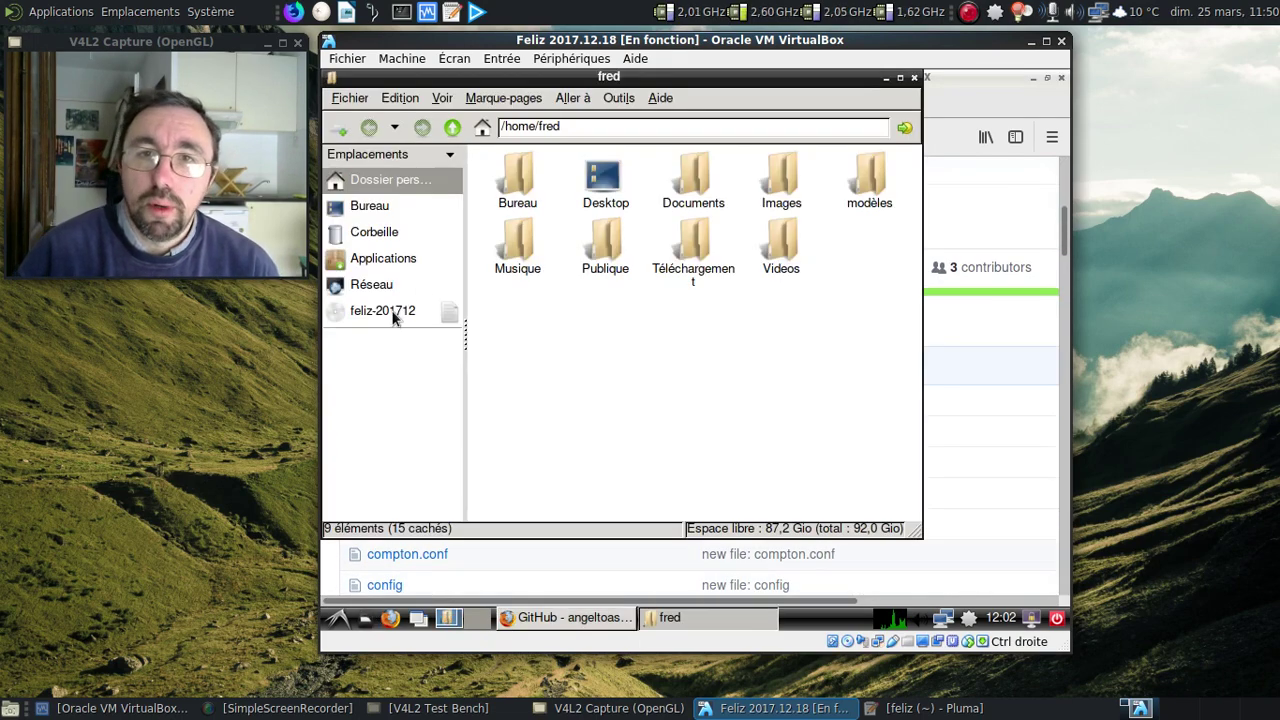
left_click(387, 284)
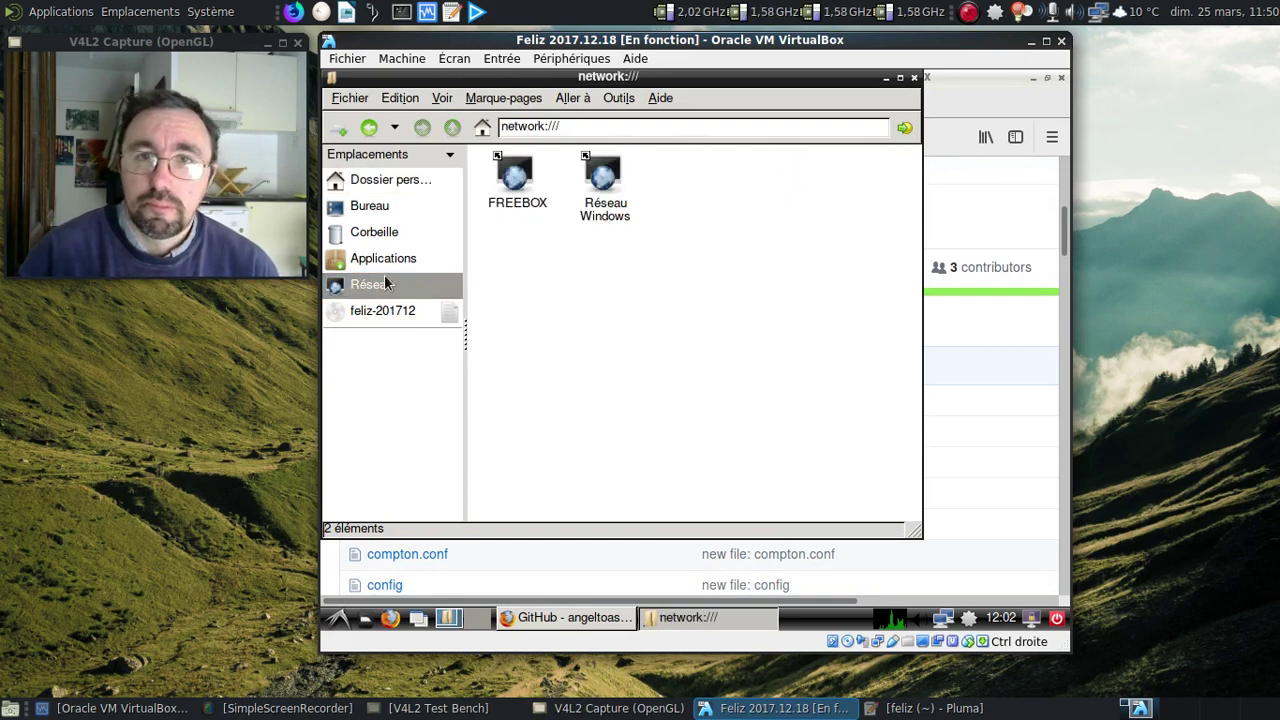
left_click(380, 183)
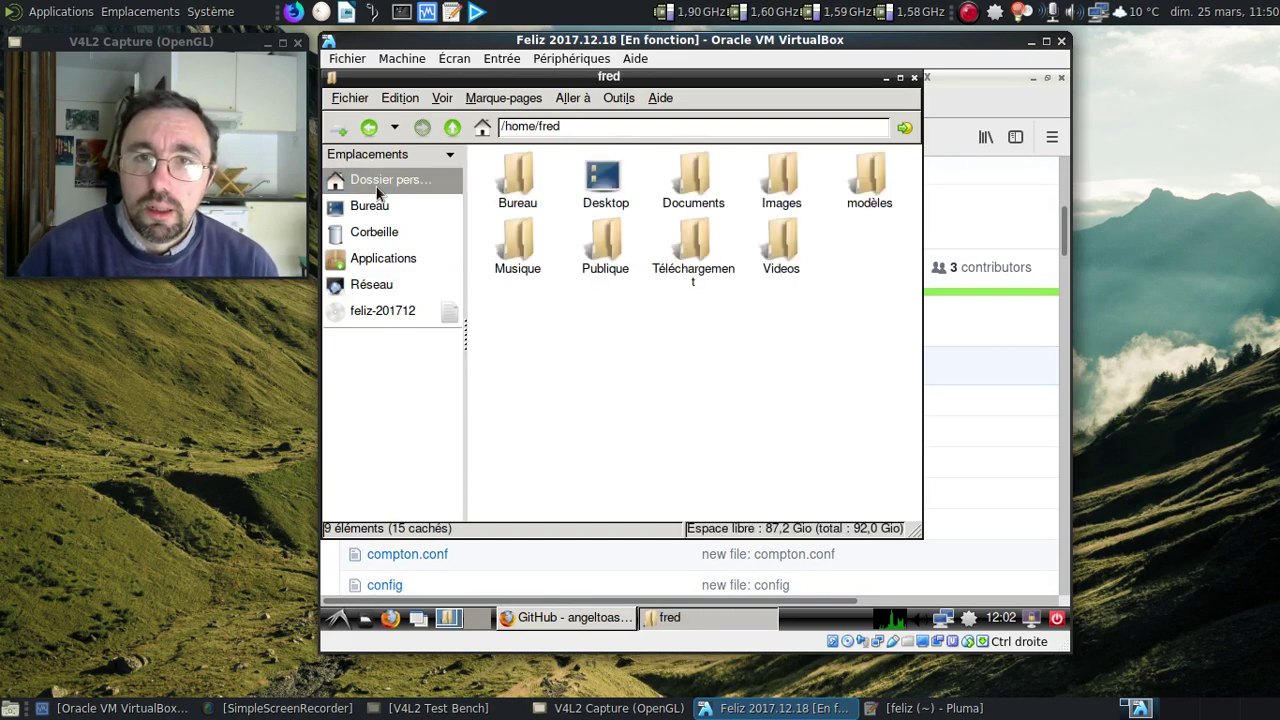
Close the file manager and open the GitHub profile of the feliz2 repository's owner to view the pinned repositories
left_click(913, 77)
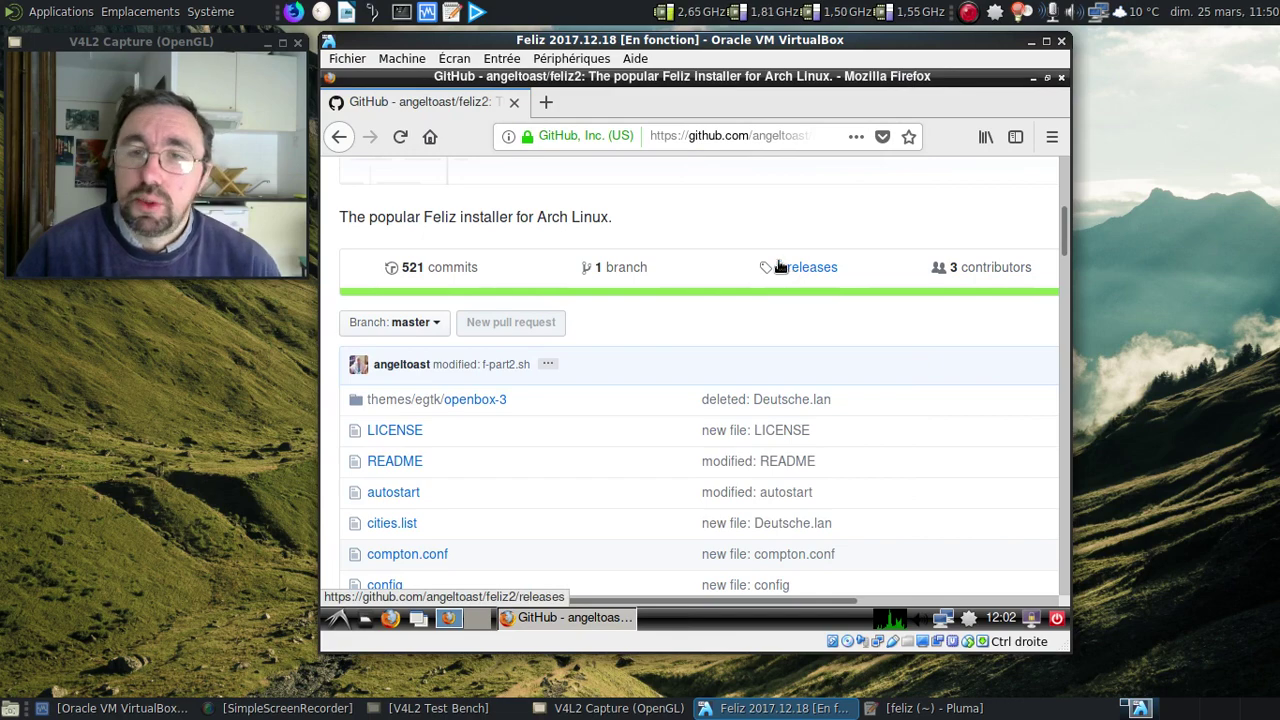
scroll(783, 265, "up", 5)
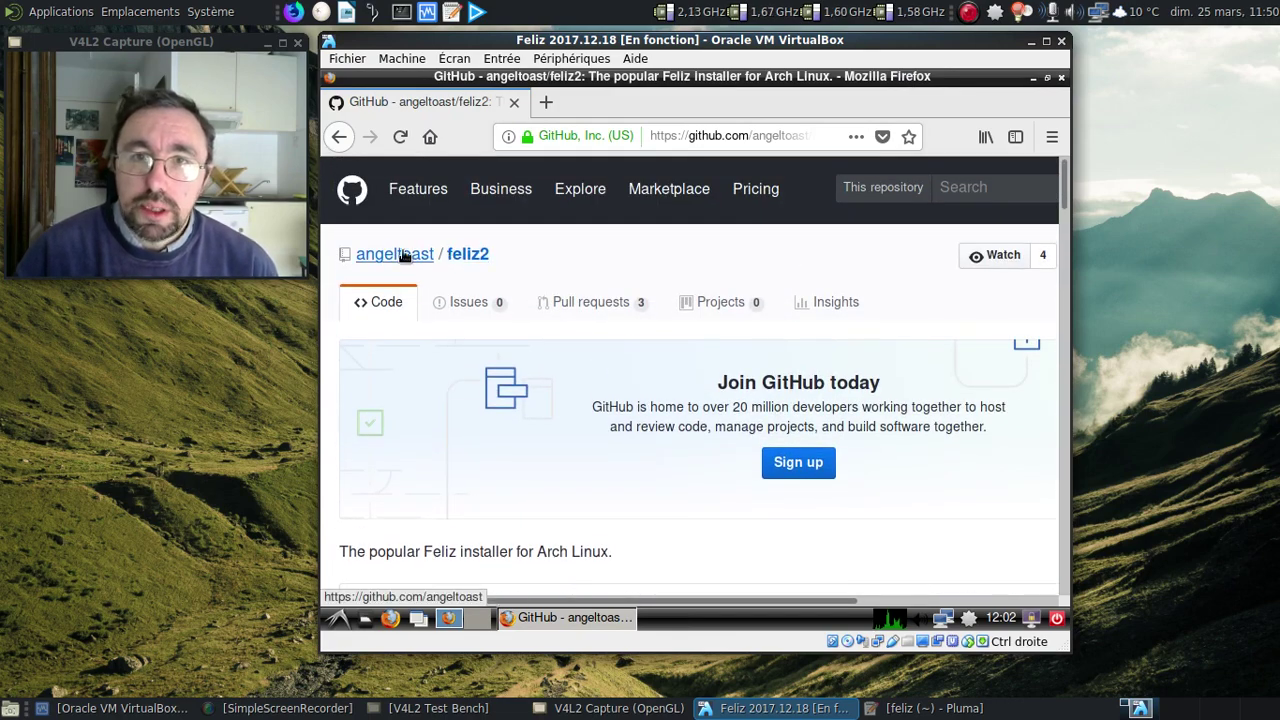
left_click(398, 256)
scroll(700, 268, "down", 3)
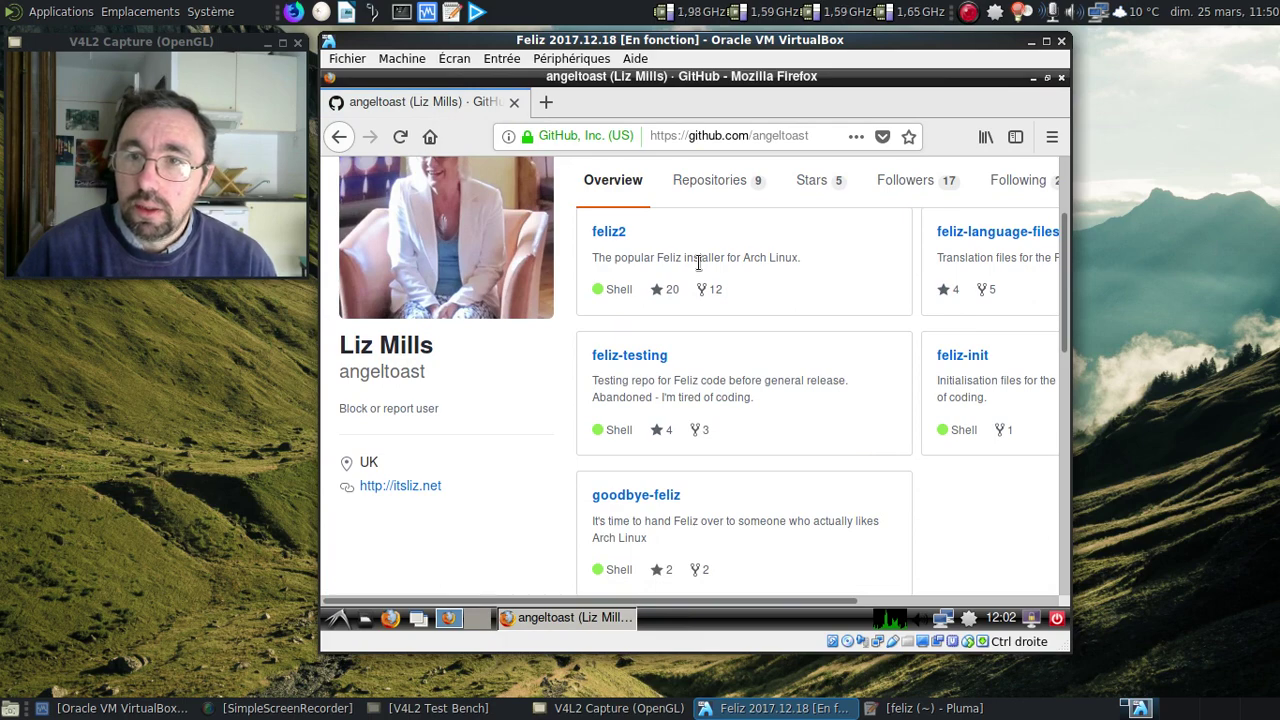
Open the feliz-testing repository in a new tab and look over its file list and README
middle_click(641, 360)
left_click(588, 104)
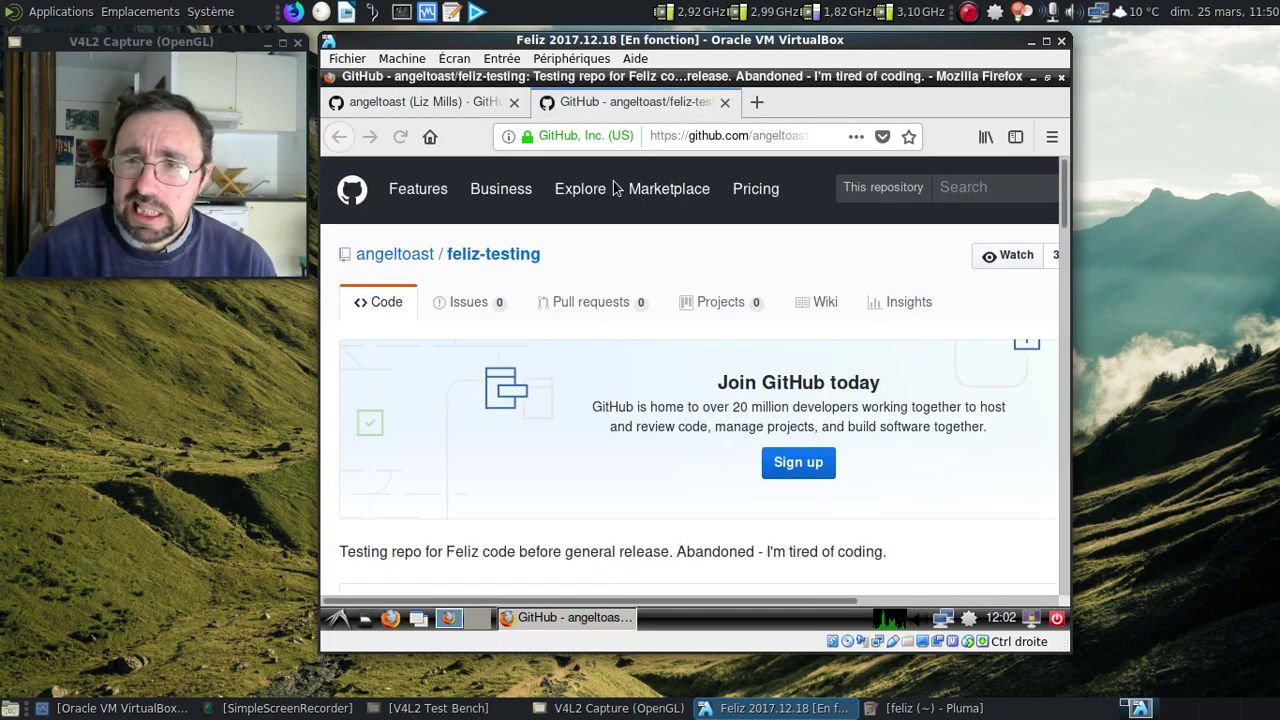
scroll(594, 263, "down", 8)
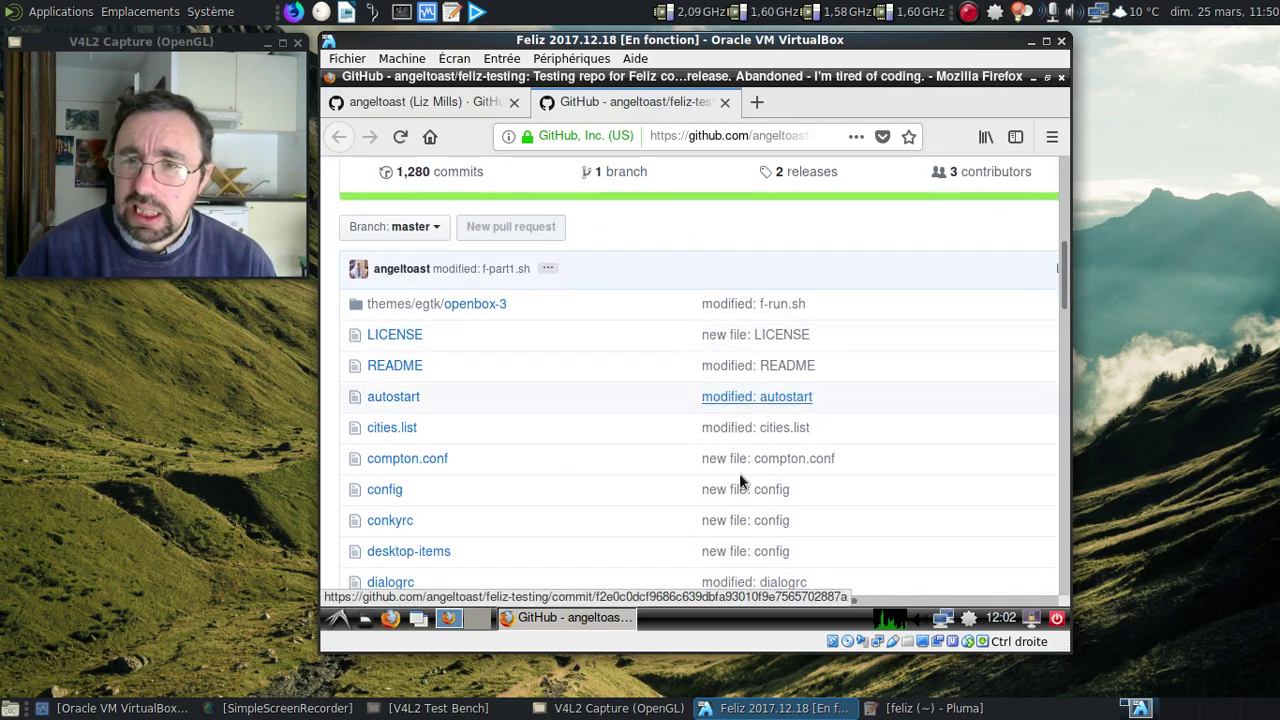
mouse_move(842, 597)
left_mouse_down()
mouse_move(1033, 597)
mouse_move(843, 597)
left_mouse_up()
scroll(586, 380, "down", 3)
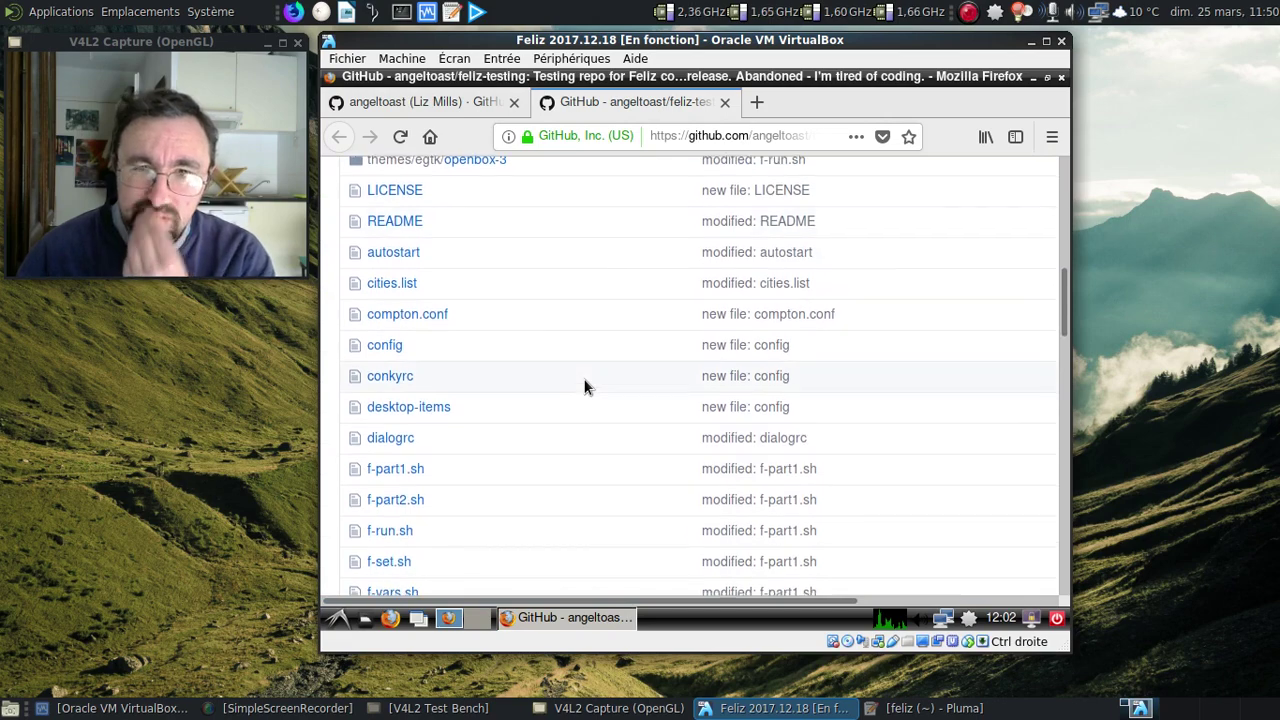
scroll(586, 388, "down", 10)
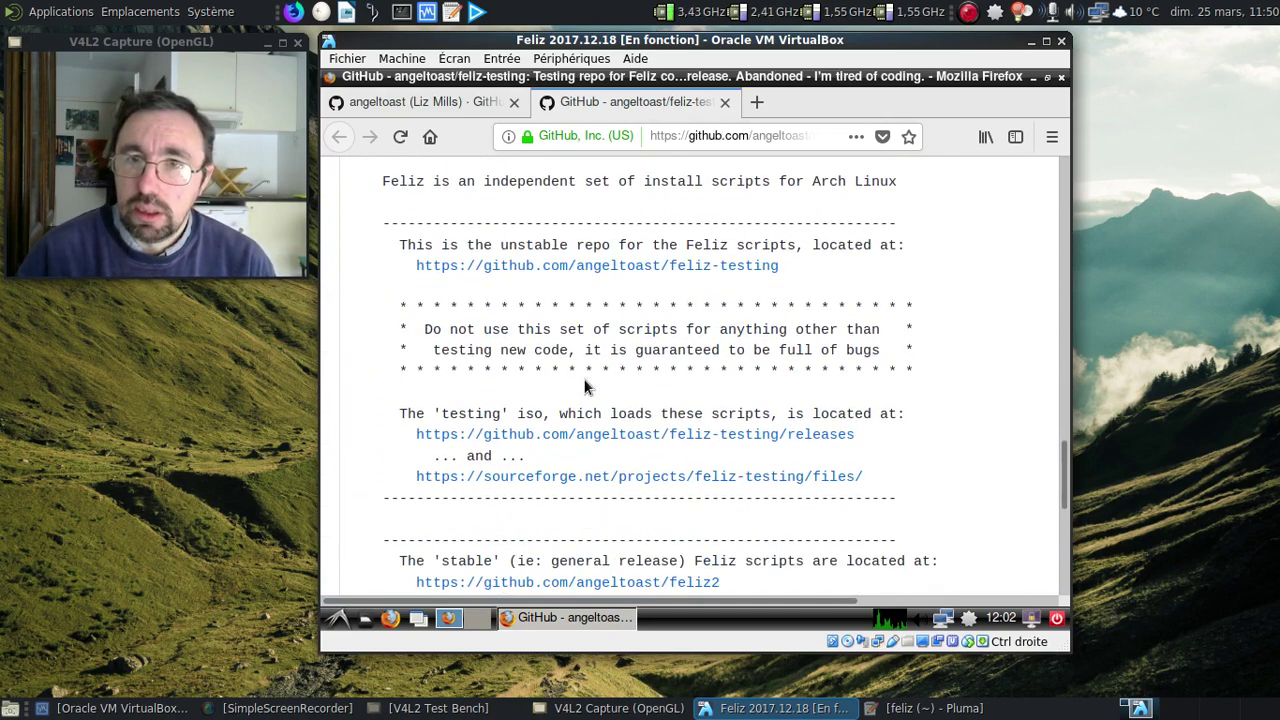
scroll(586, 388, "down", 4)
scroll(586, 388, "up", 3)
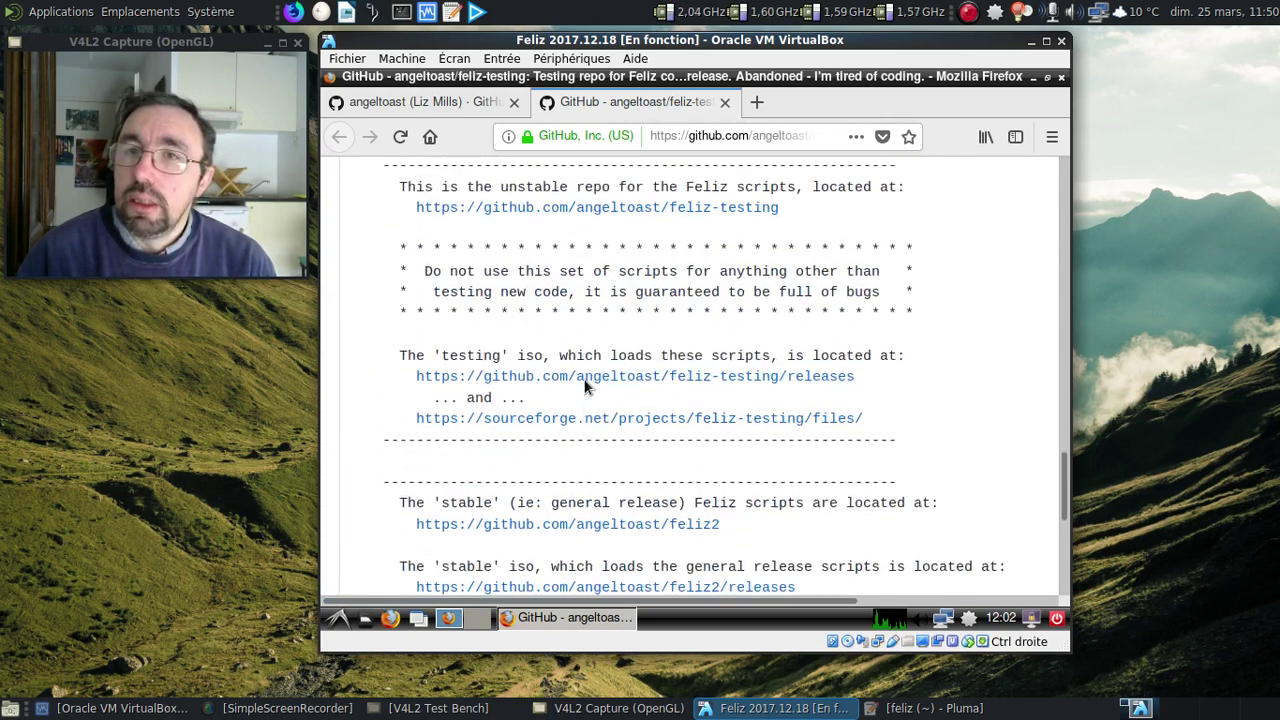
scroll(586, 388, "up", 18)
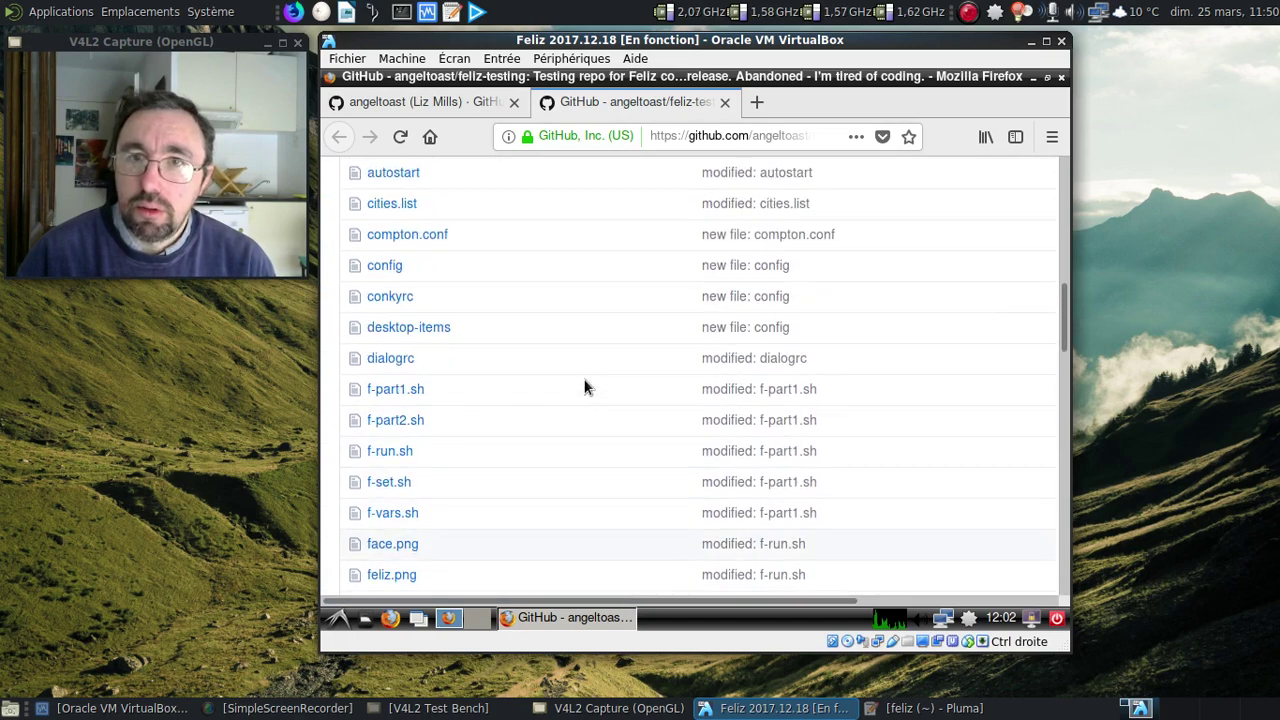
scroll(586, 388, "up", 8)
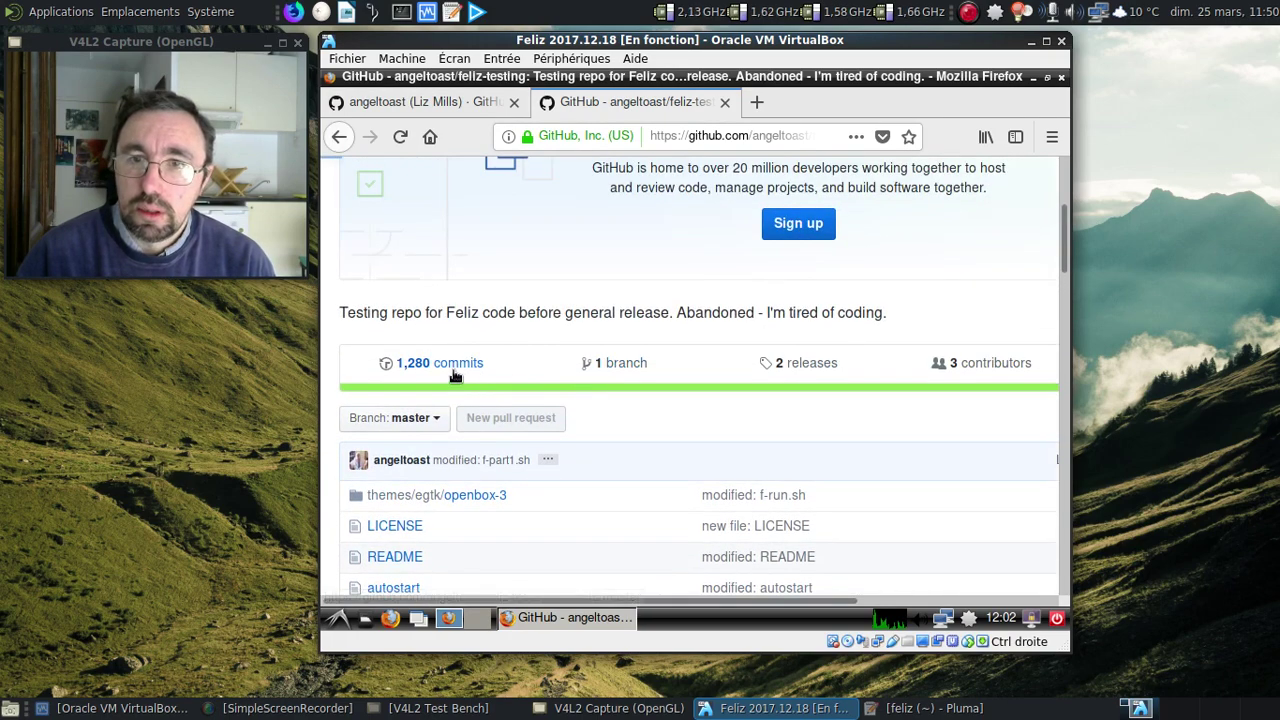
Open the most recent feliz-testing commit from the commit history, examine its code changes, and close the repository's tab
left_click(455, 370)
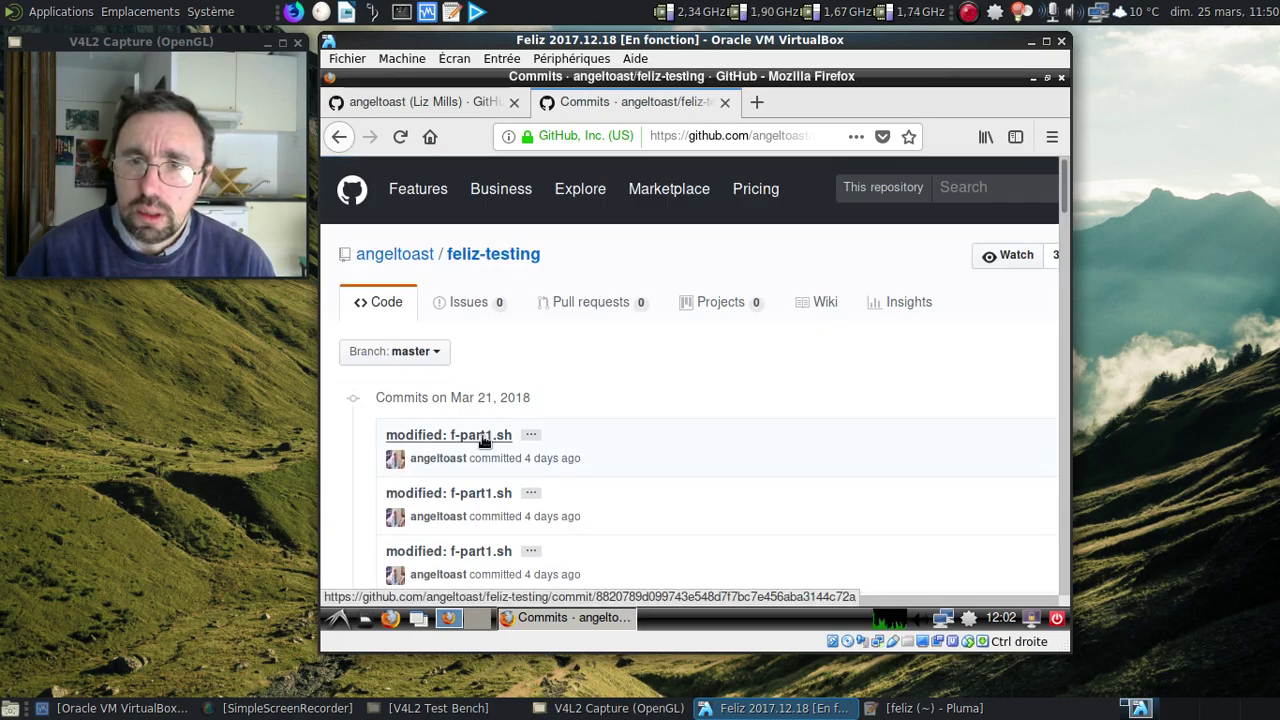
left_click(483, 441)
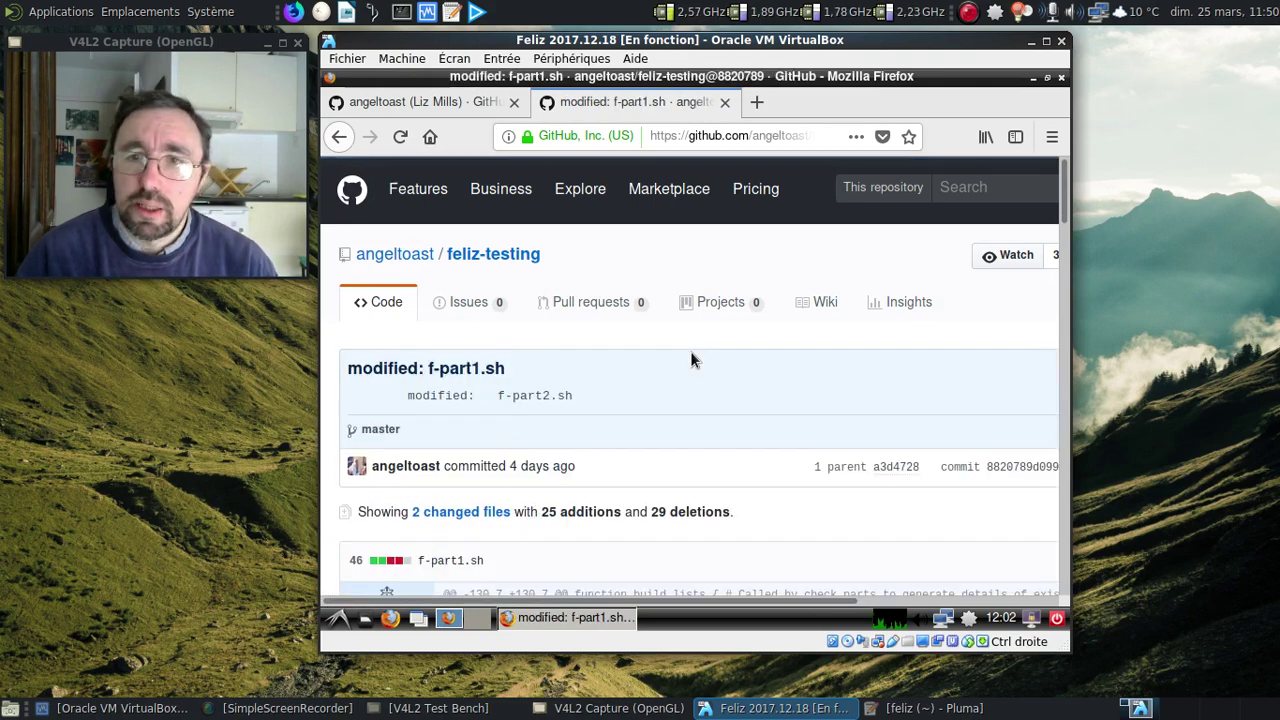
scroll(690, 355, "down", 3)
scroll(690, 358, "down", 10)
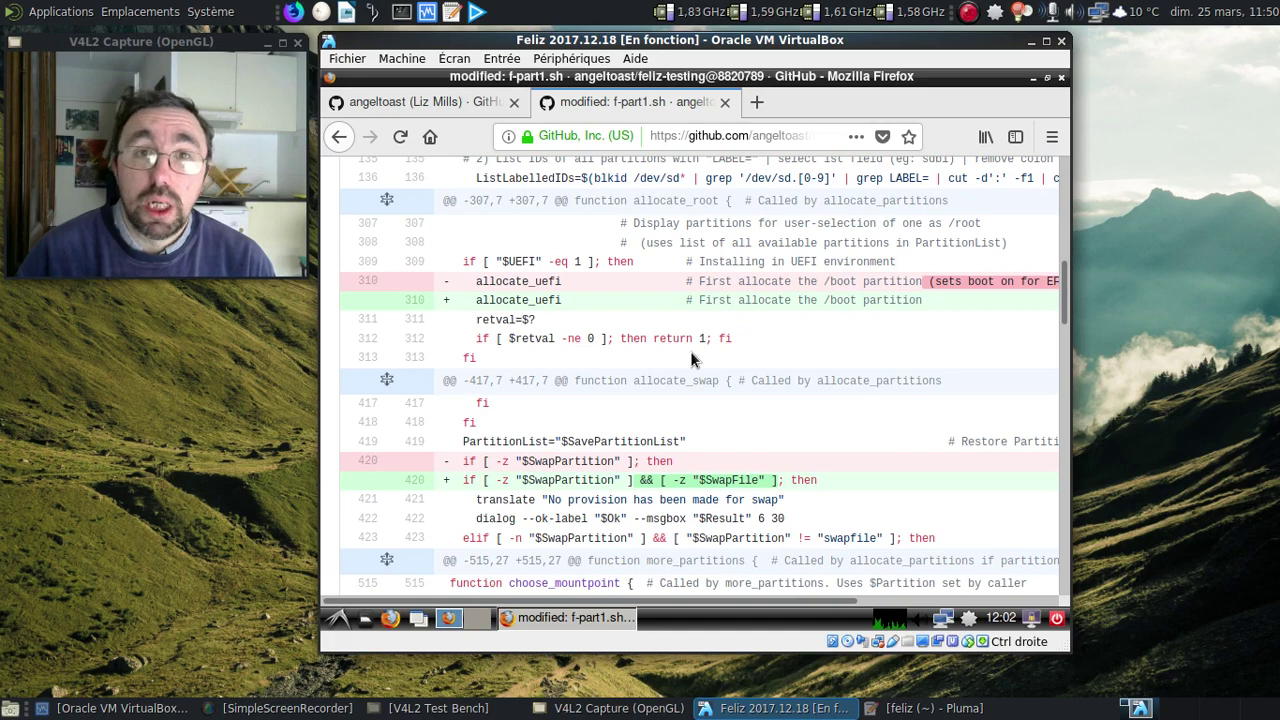
left_click(725, 102)
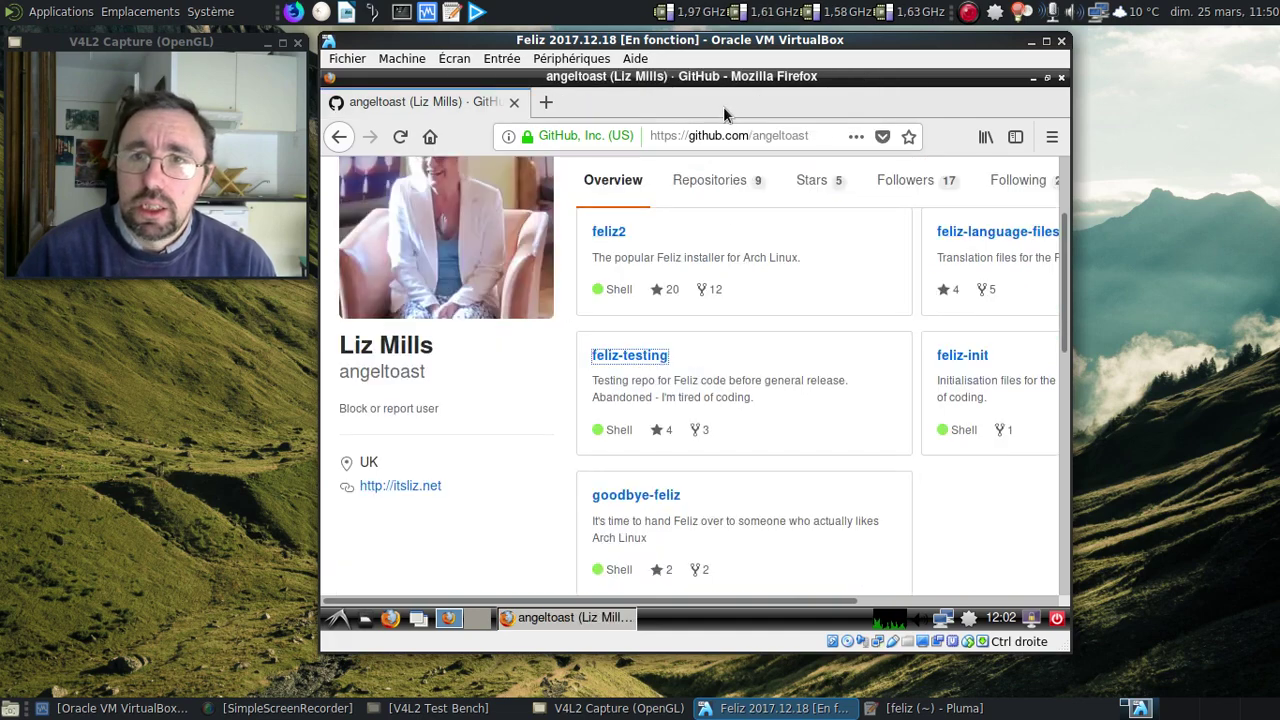
Open the goodbye-feliz repository from the owner's profile and look over its description and file list
scroll(690, 400, "down", 3)
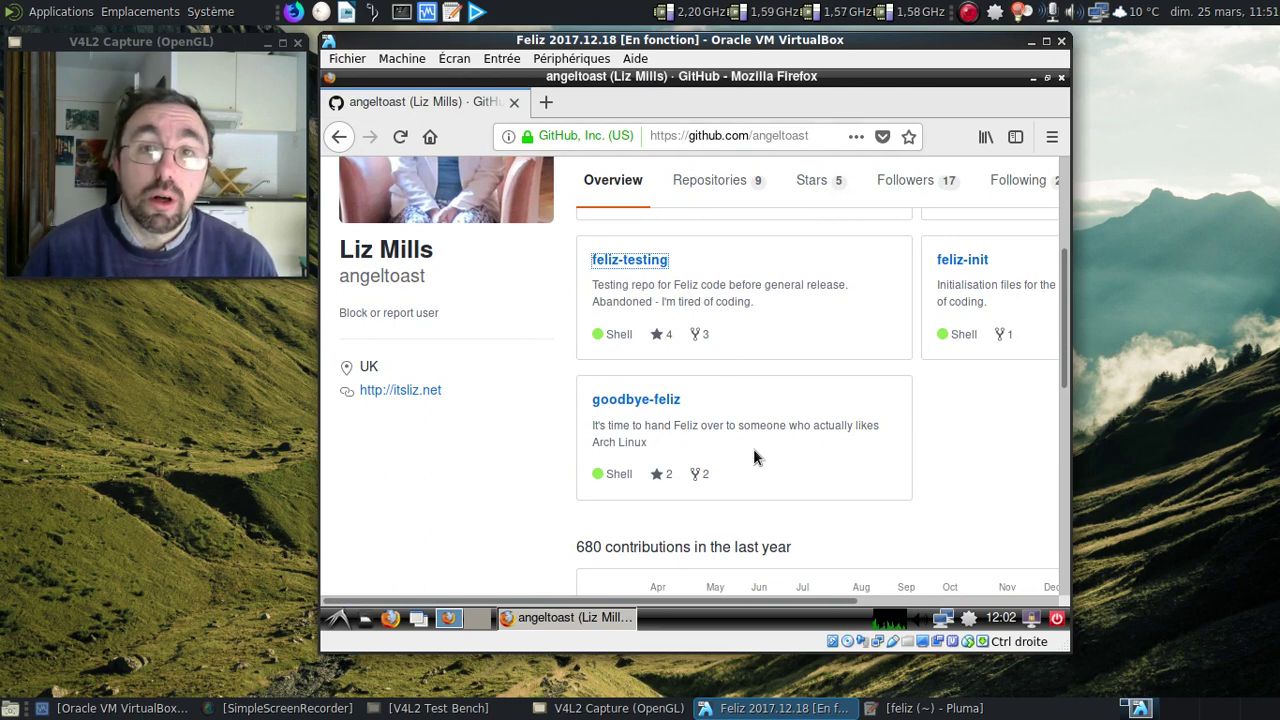
left_click(676, 400)
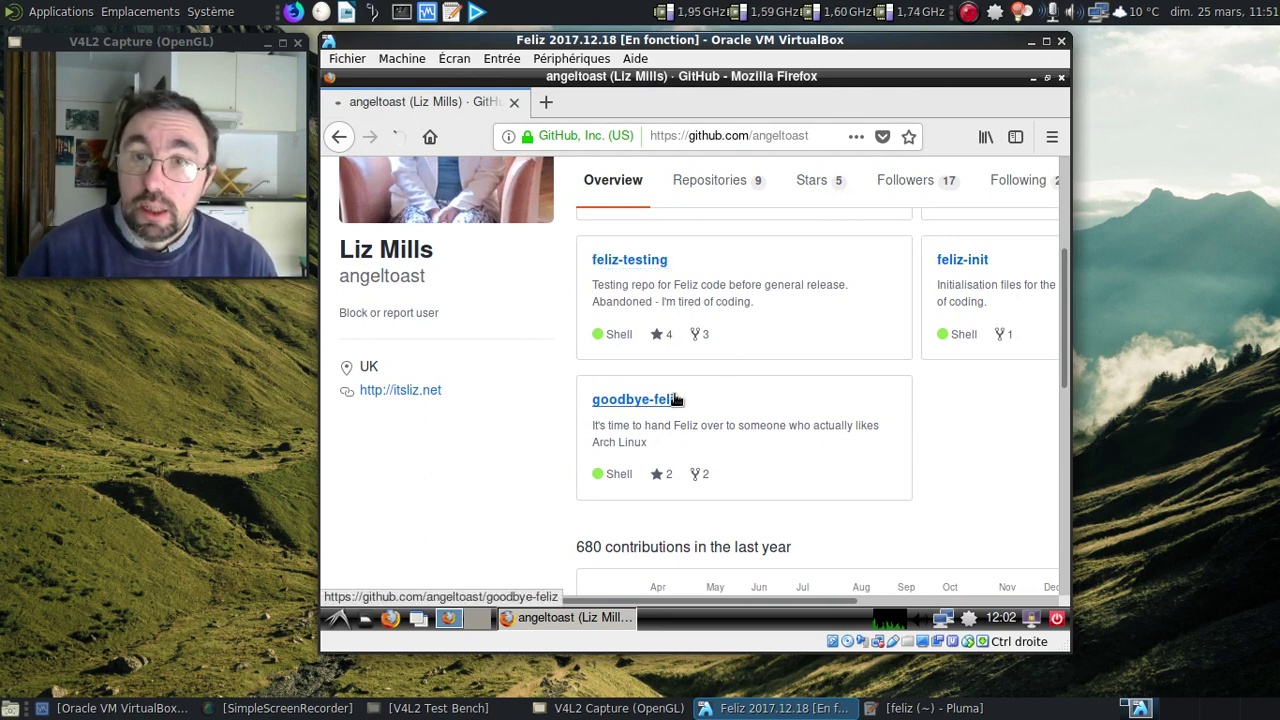
scroll(667, 392, "down", 5)
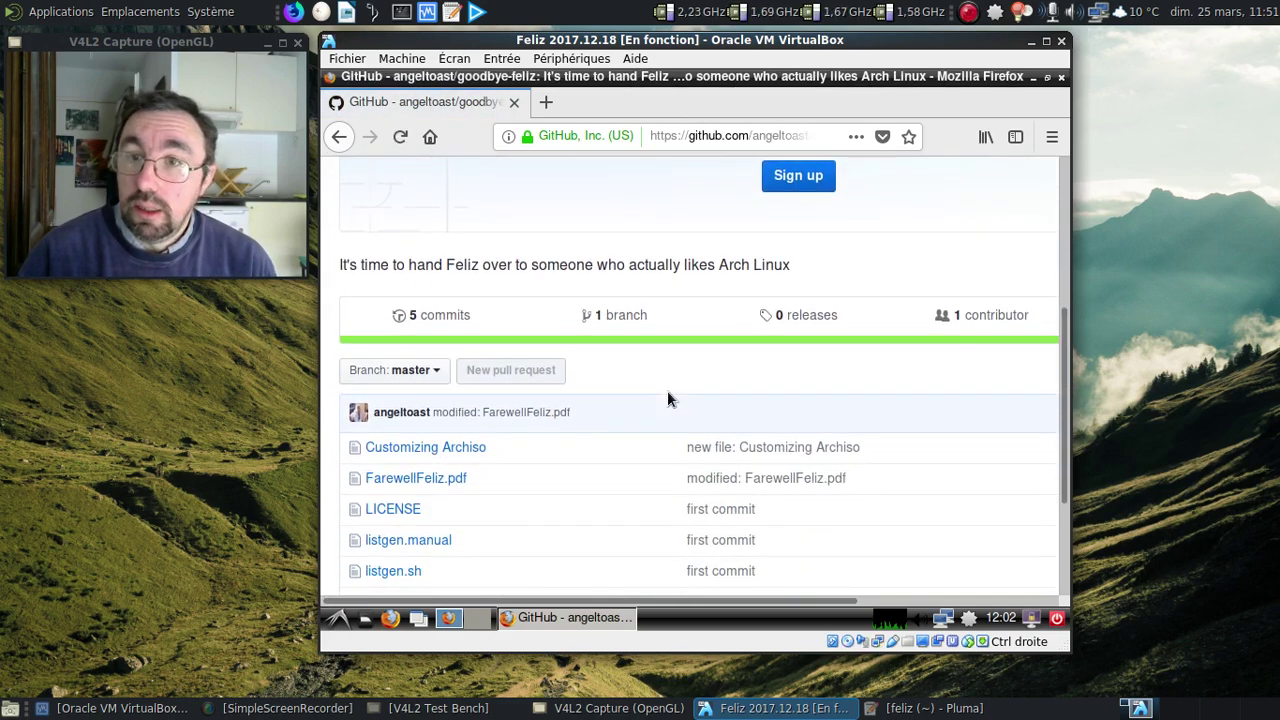
scroll(797, 592, "right", 4)
scroll(735, 602, "left", 4)
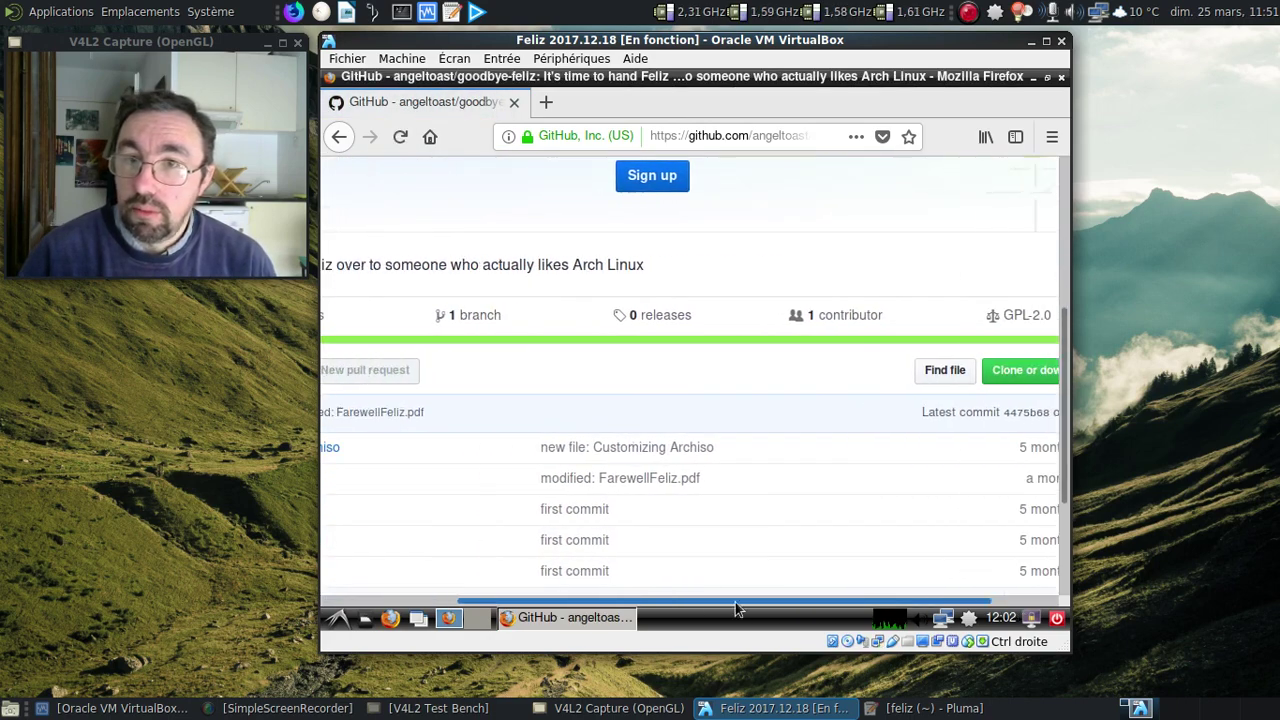
scroll(656, 400, "down", 3)
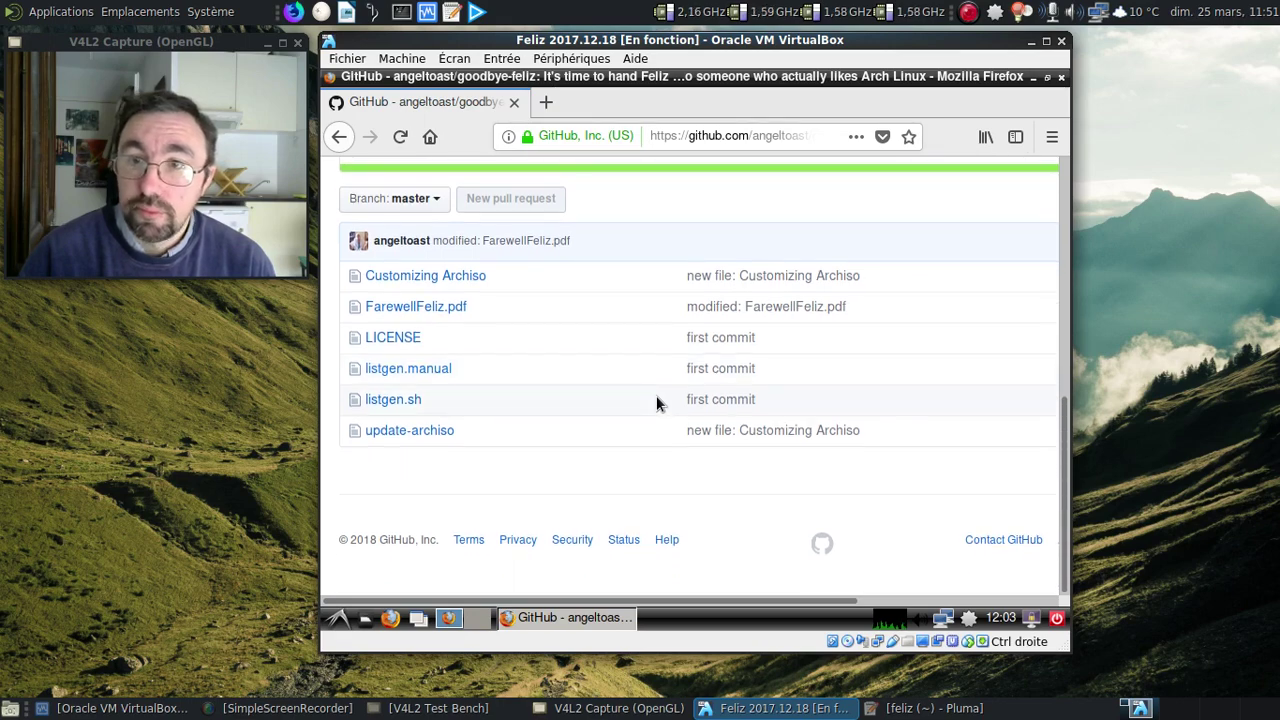
scroll(656, 400, "up", 3)
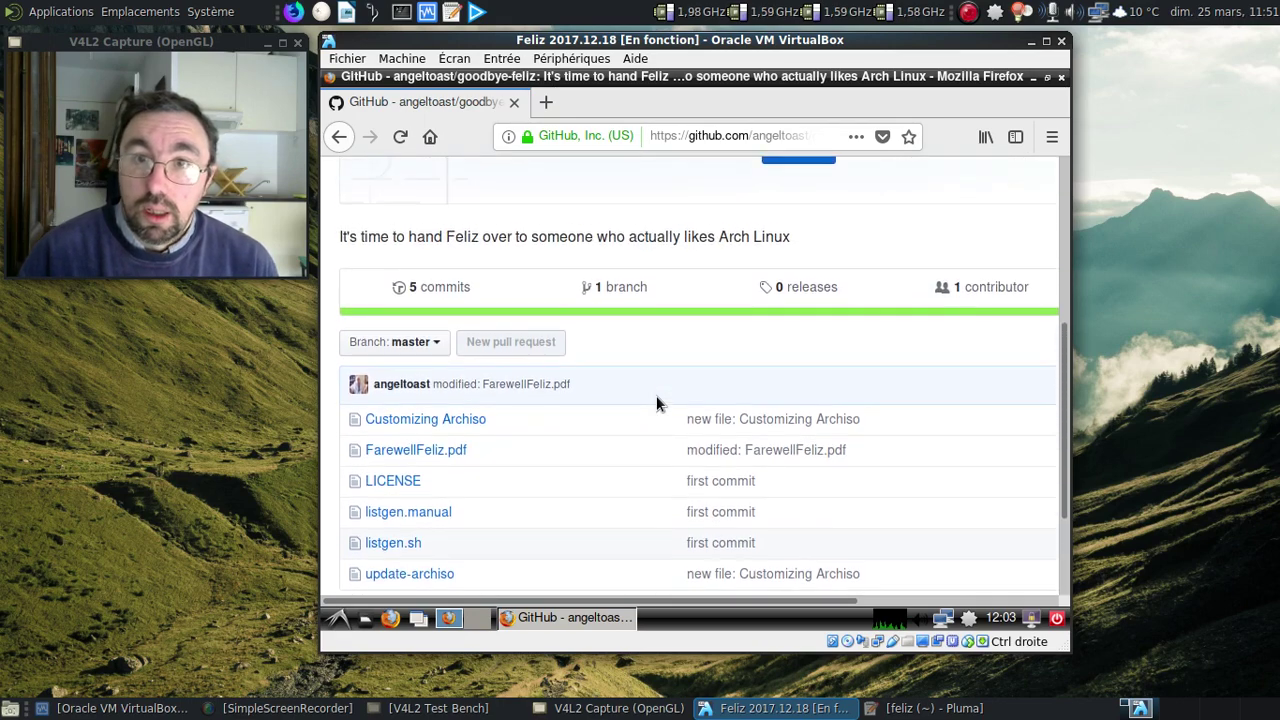
scroll(656, 403, "up", 3)
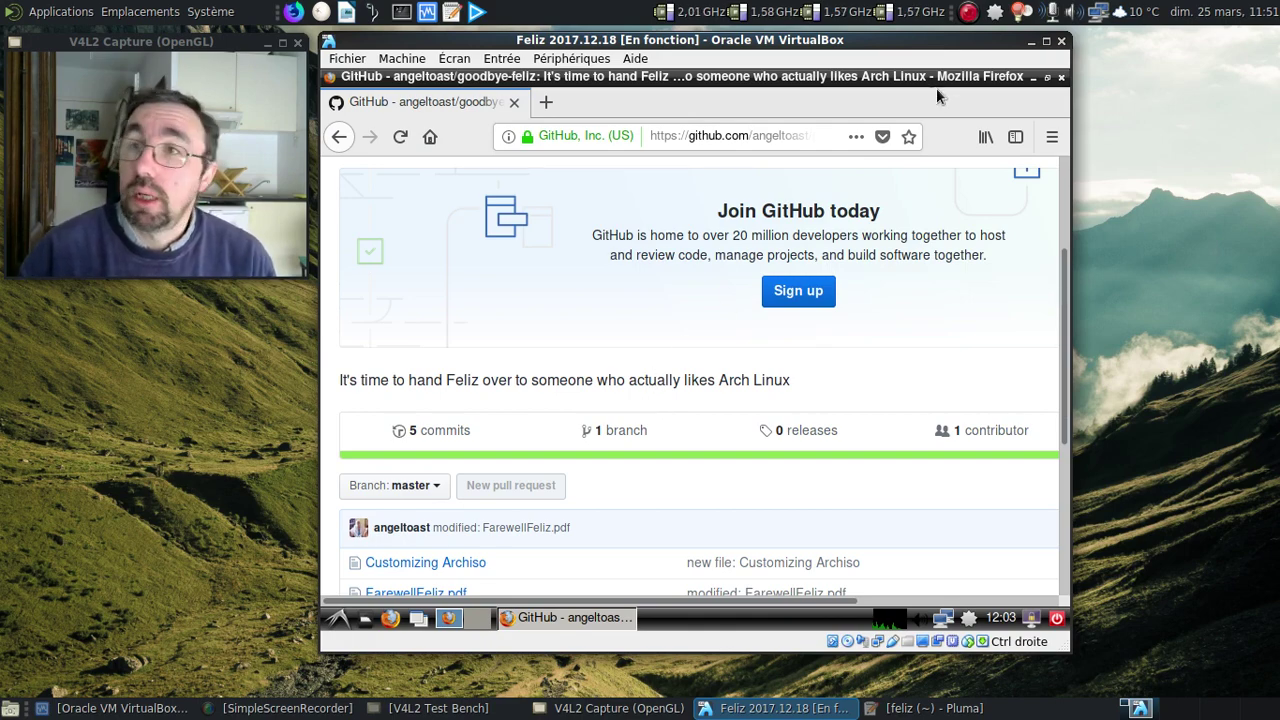
Close Firefox and shut down the guest system from the LXDE desktop
left_click(1062, 78)
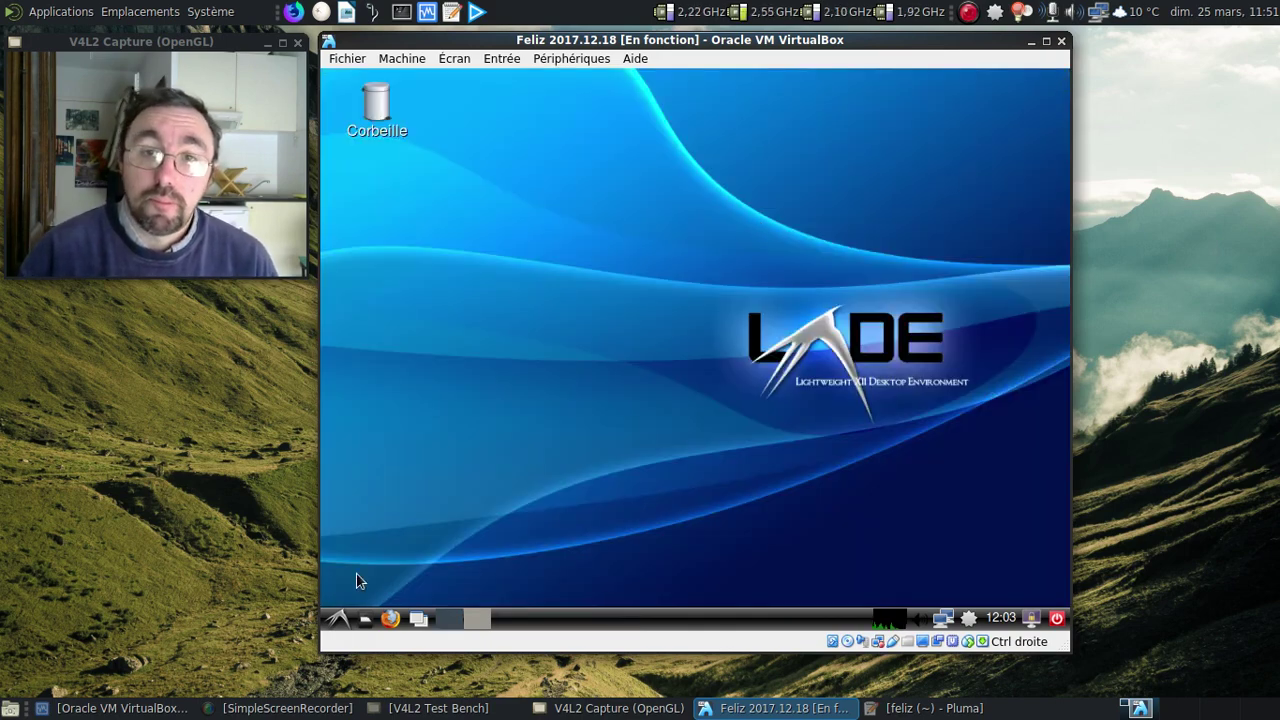
left_click(338, 619)
left_click(380, 592)
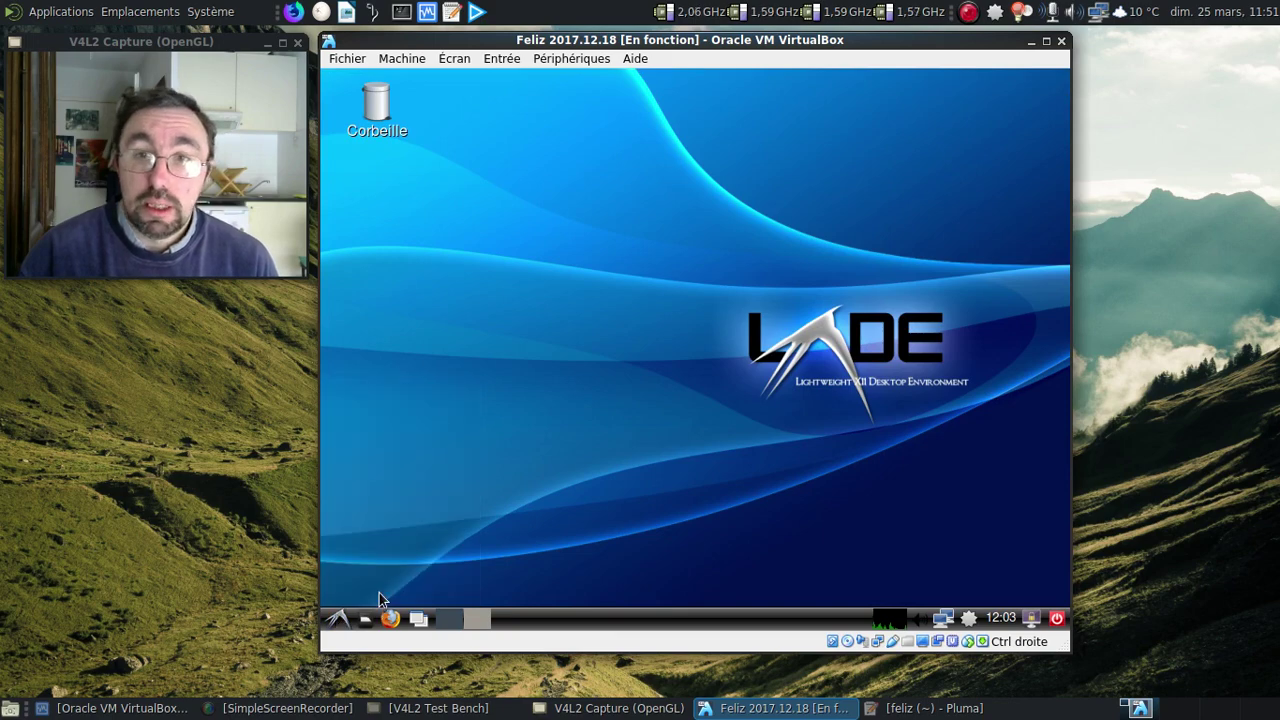
left_click(634, 268)
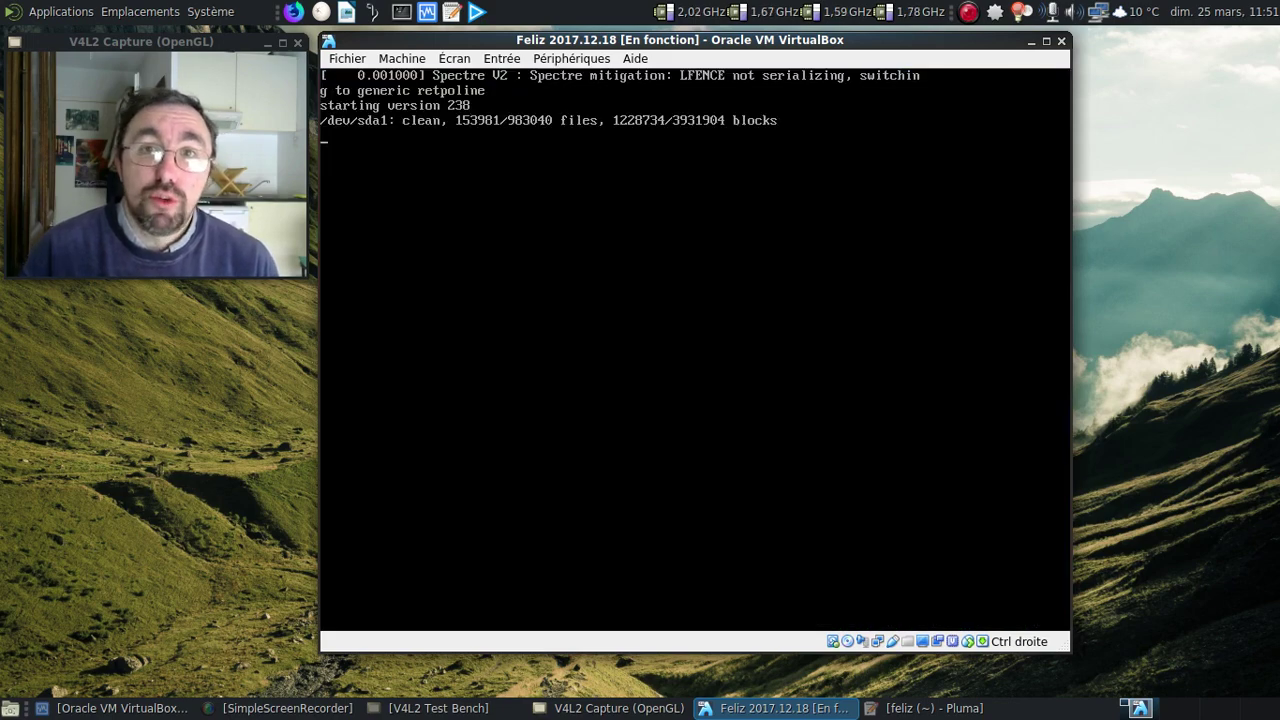